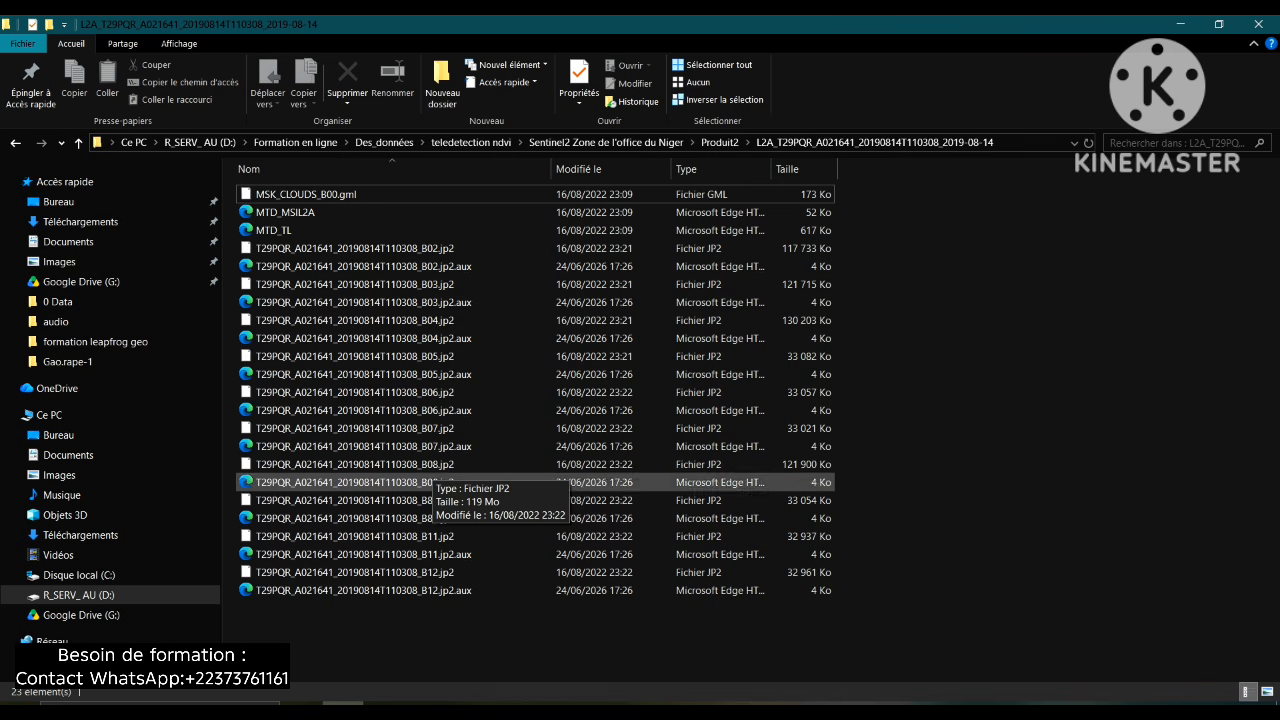
# Switch to ArcMap and select the Baguindadougou polygon on the map.
pyautogui.click(1181, 24)
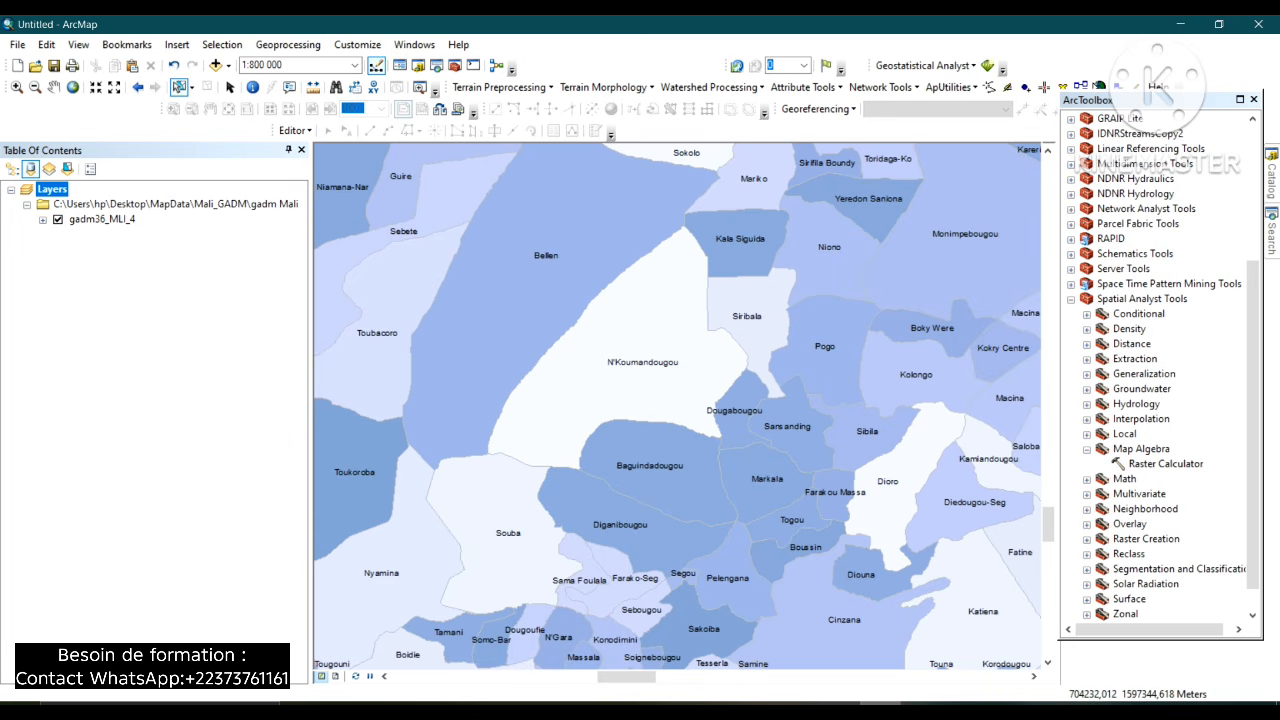
pyautogui.click(179, 87)
pyautogui.click(650, 470)
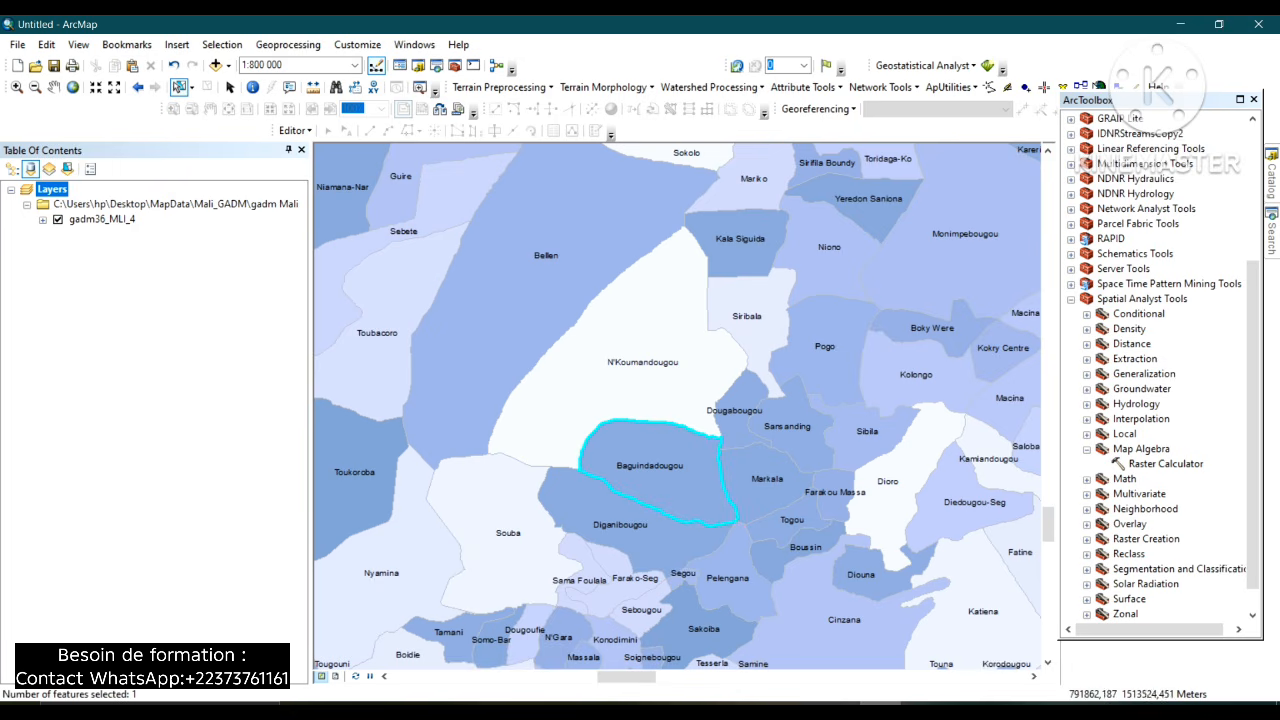
# Export the selected feature of the gadm36_MLI_4 layer using the layer's source coordinate system, and add it to the map as a layer.
pyautogui.rightClick(106, 220)
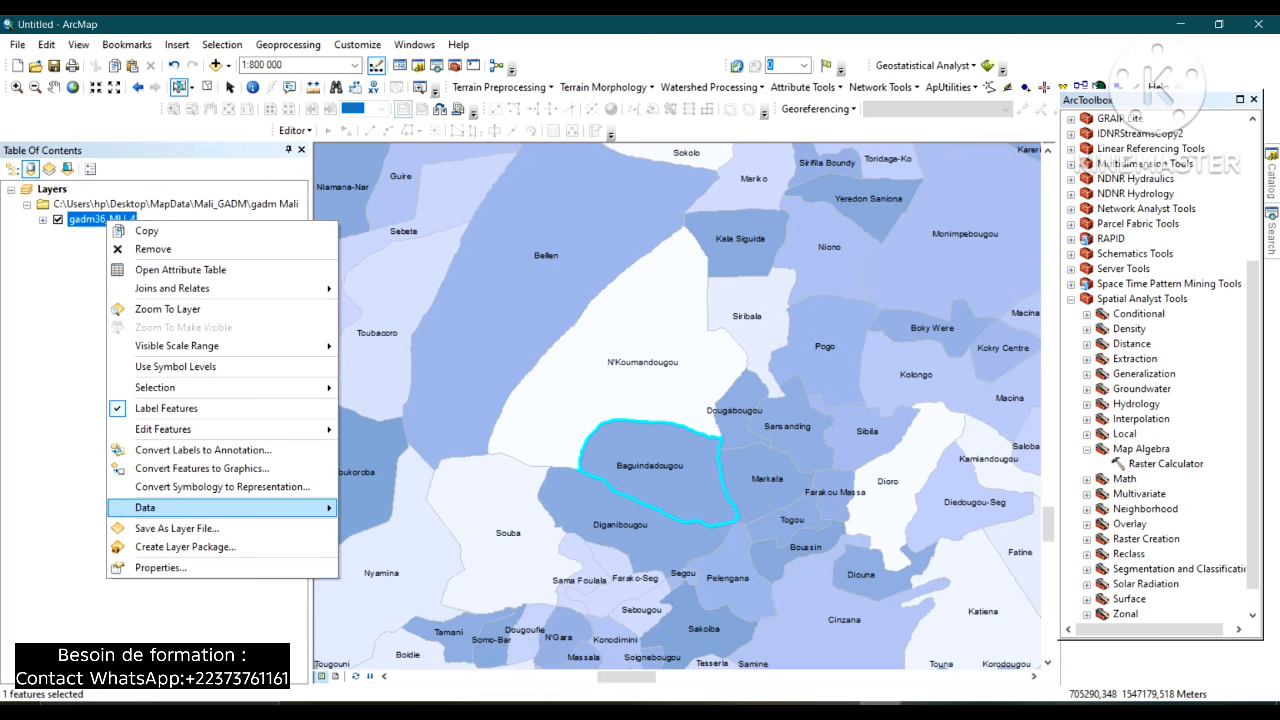
pyautogui.moveTo(200, 508)
pyautogui.click(395, 527)
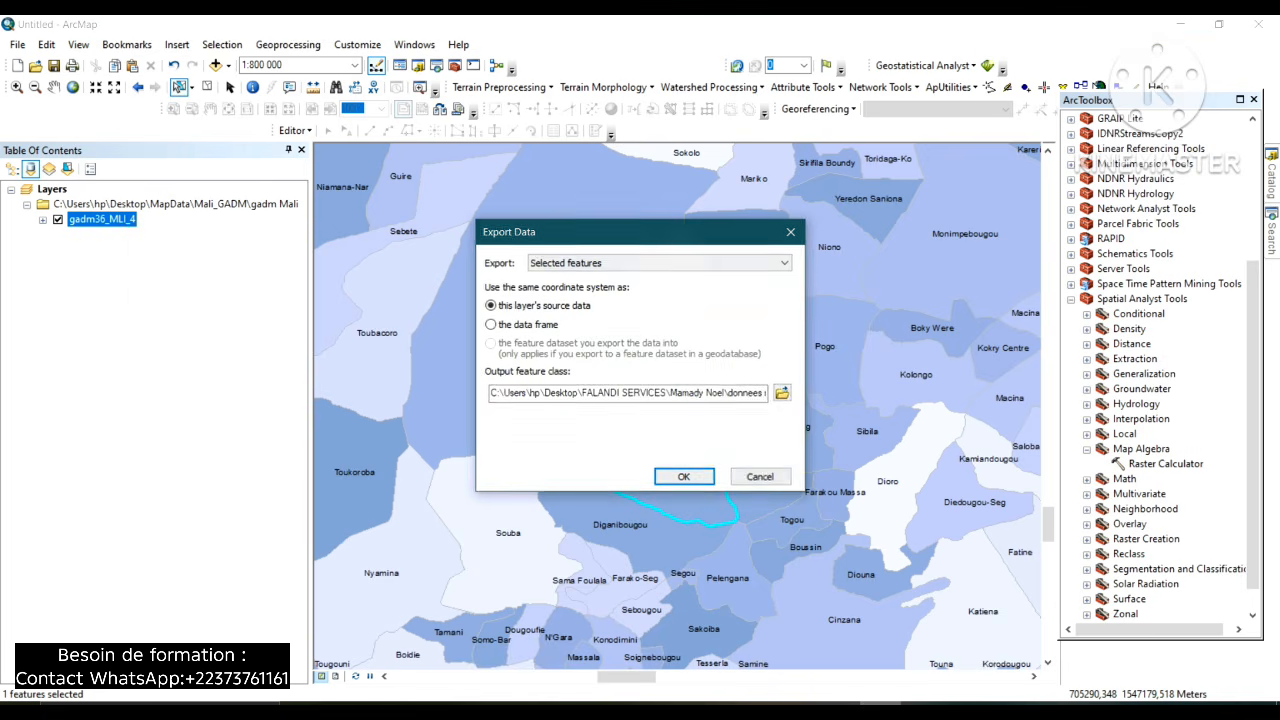
pyautogui.press('Return')
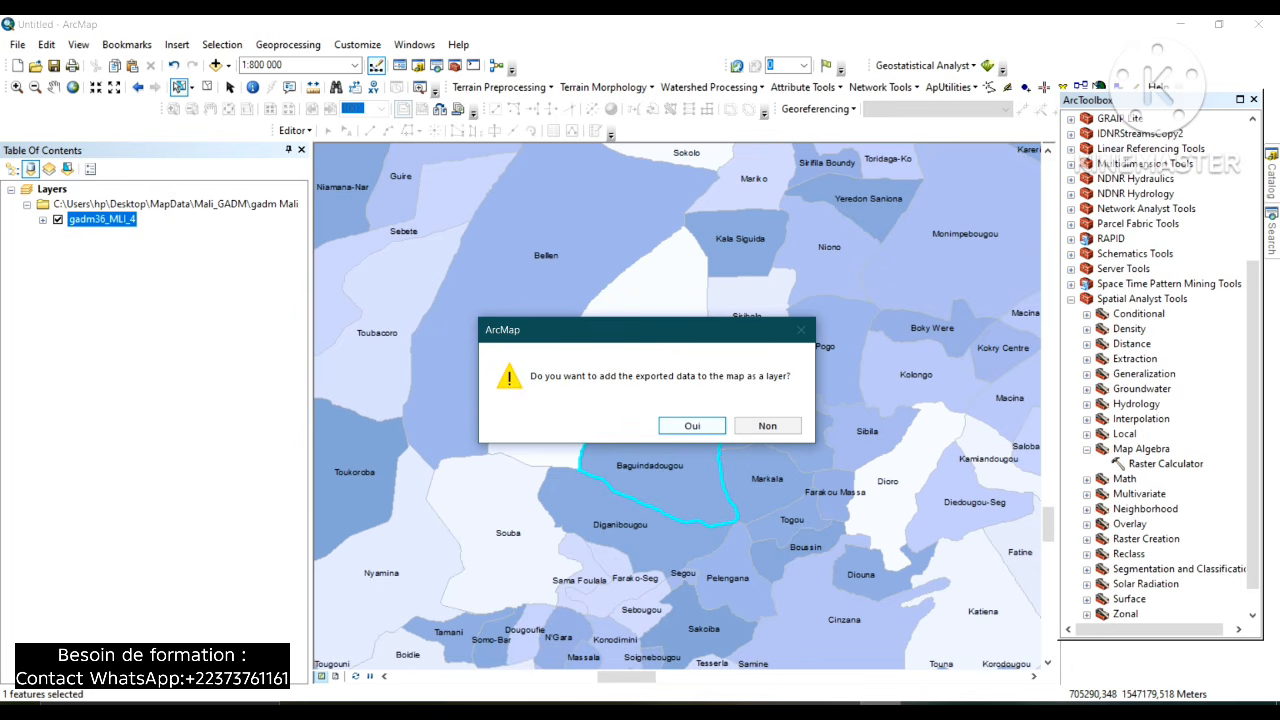
pyautogui.press('Return')
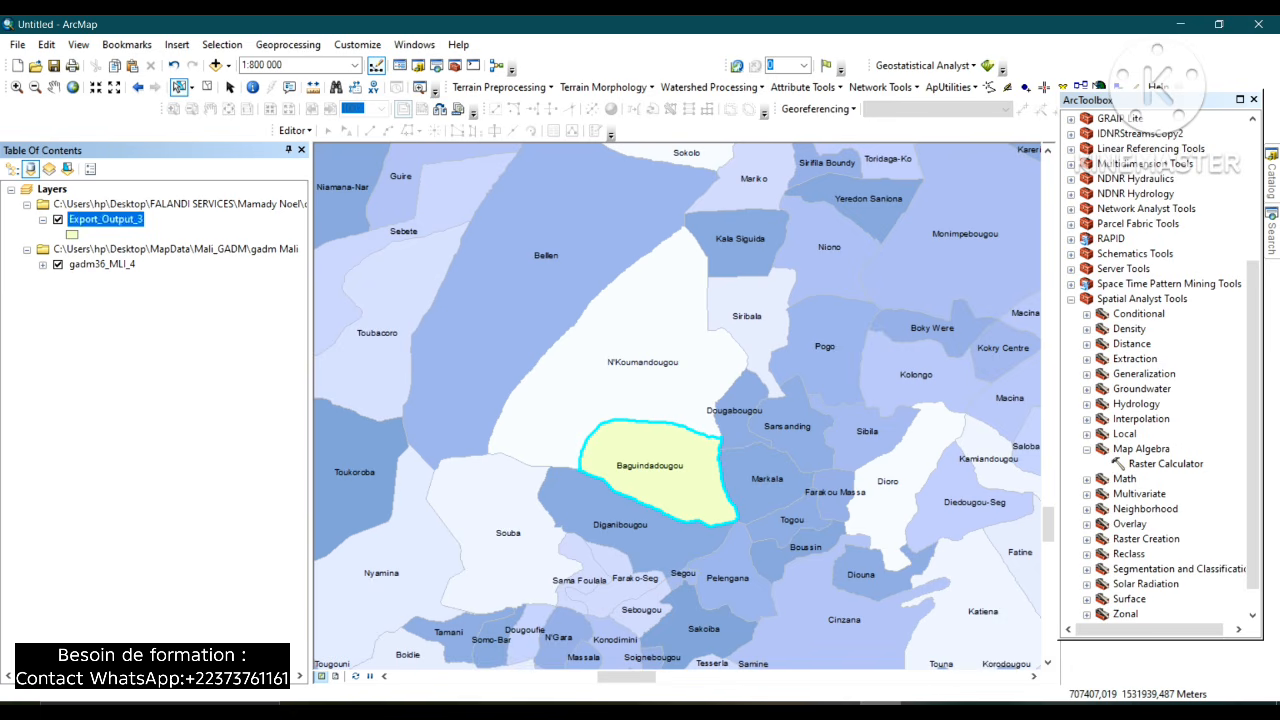
# Rename the newly exported layer as baguidabougou.
pyautogui.click(106, 219)
pyautogui.write('b')
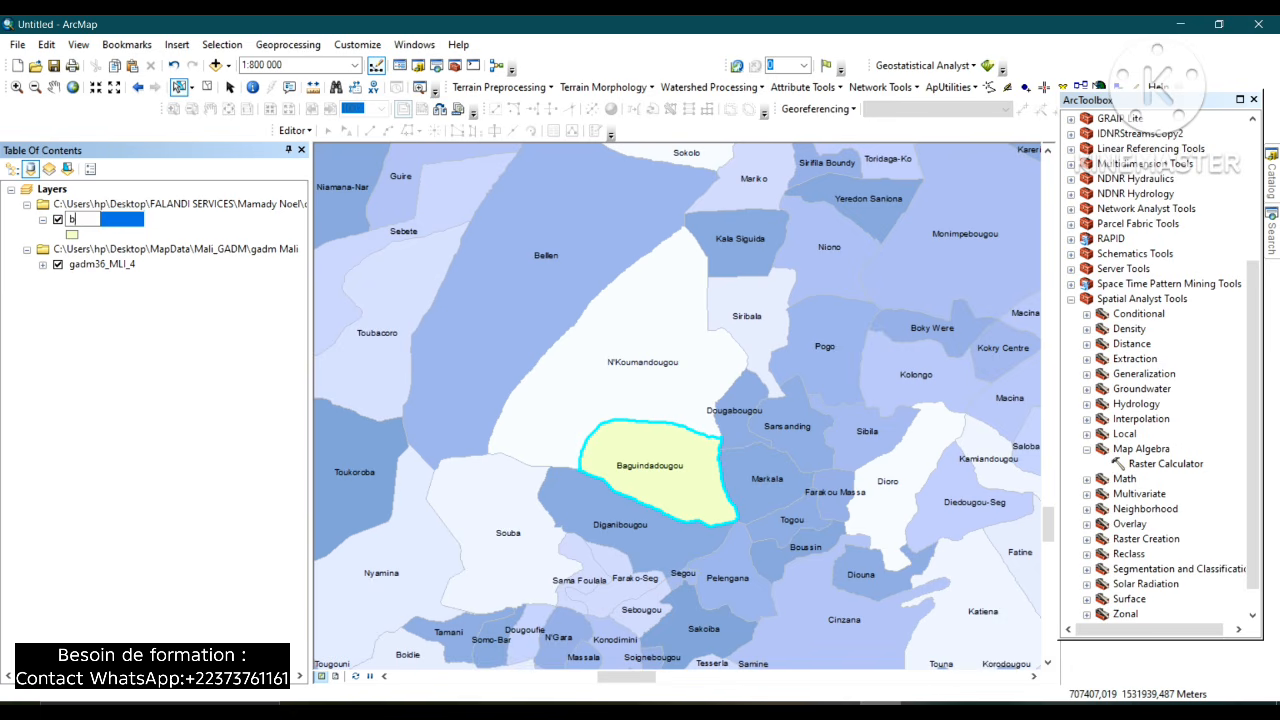
pyautogui.write('agui')
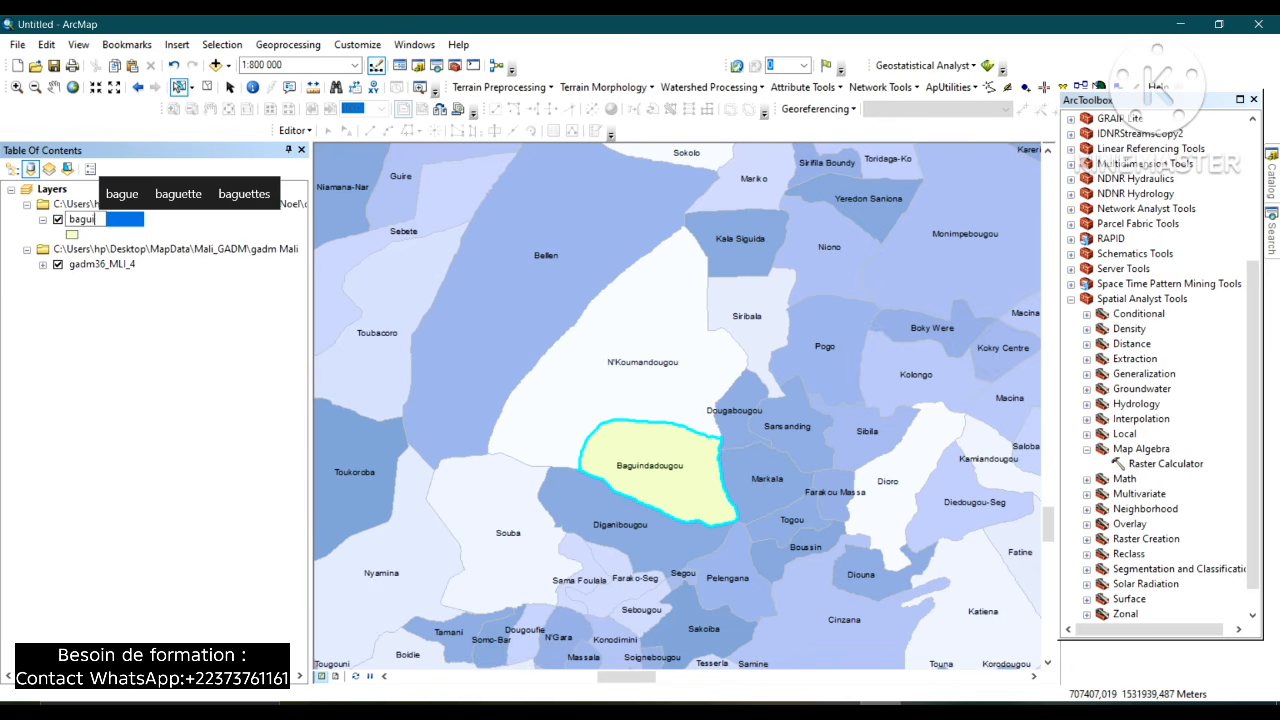
pyautogui.write('dabougou')
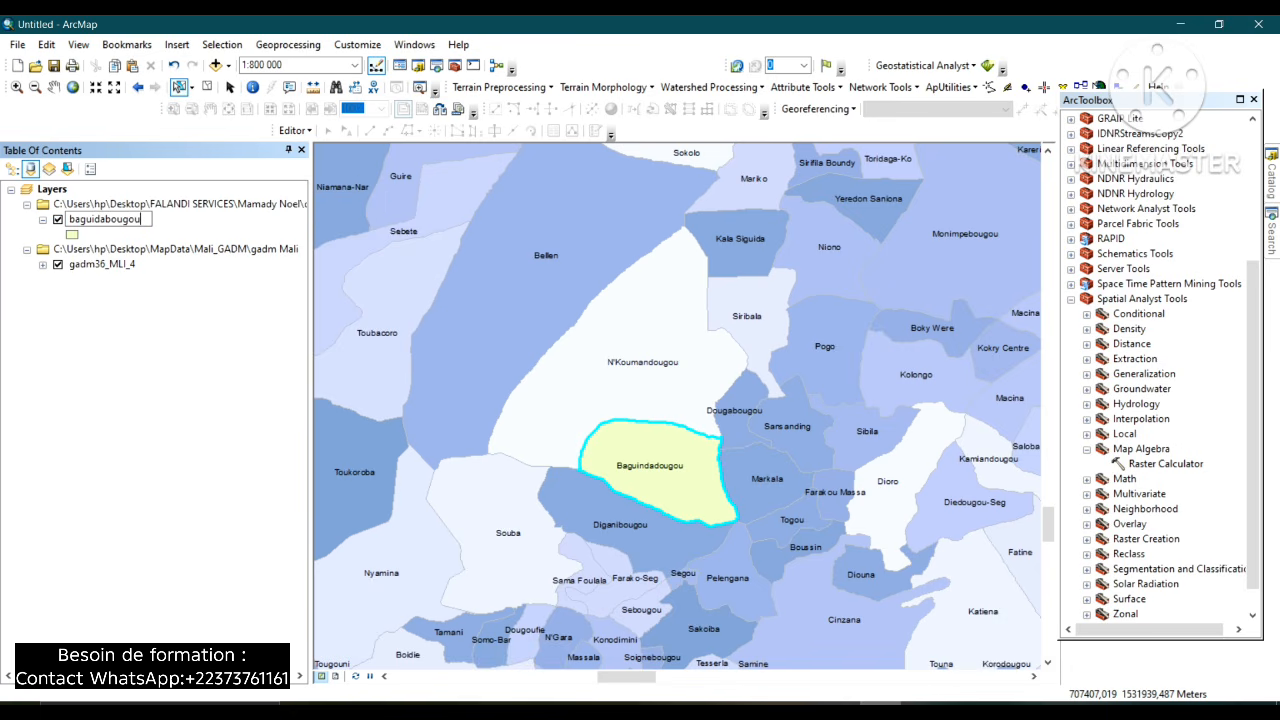
pyautogui.press('Return')
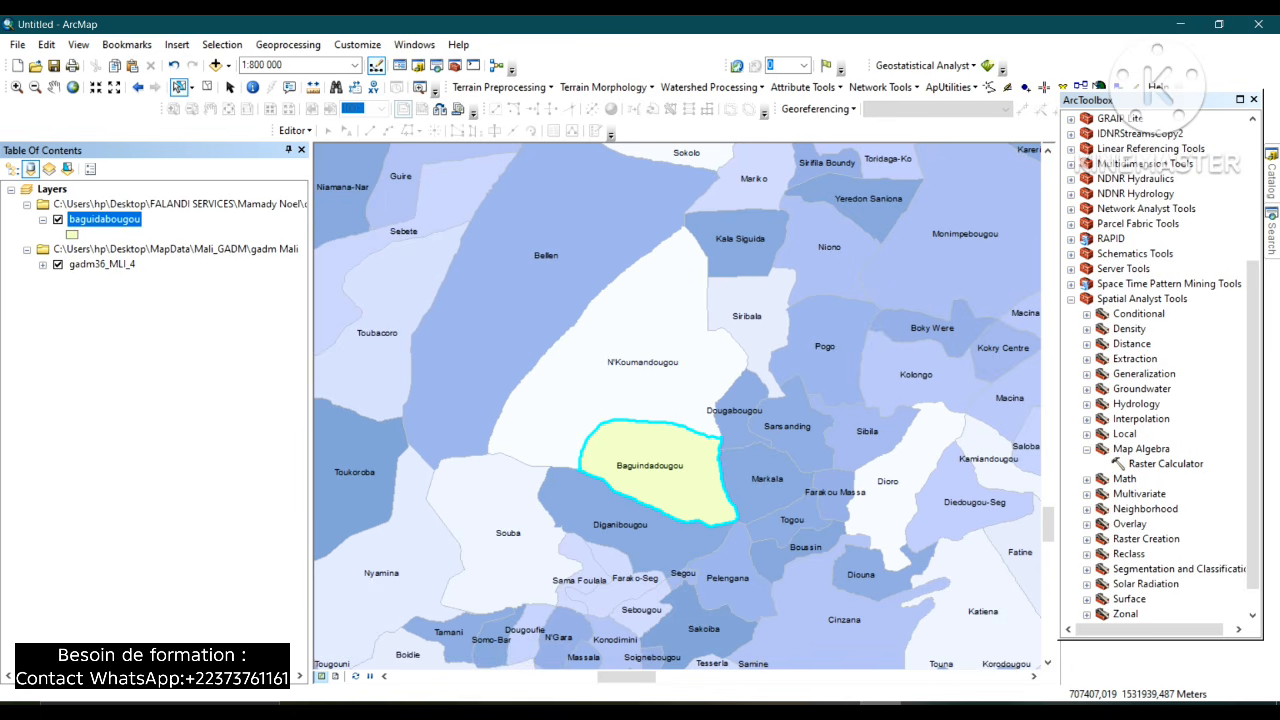
# Set the baguidabougou layer's symbol to Hollow and clear the selected features, leaving gadm36_MLI_4 turned on.
pyautogui.click(58, 265)
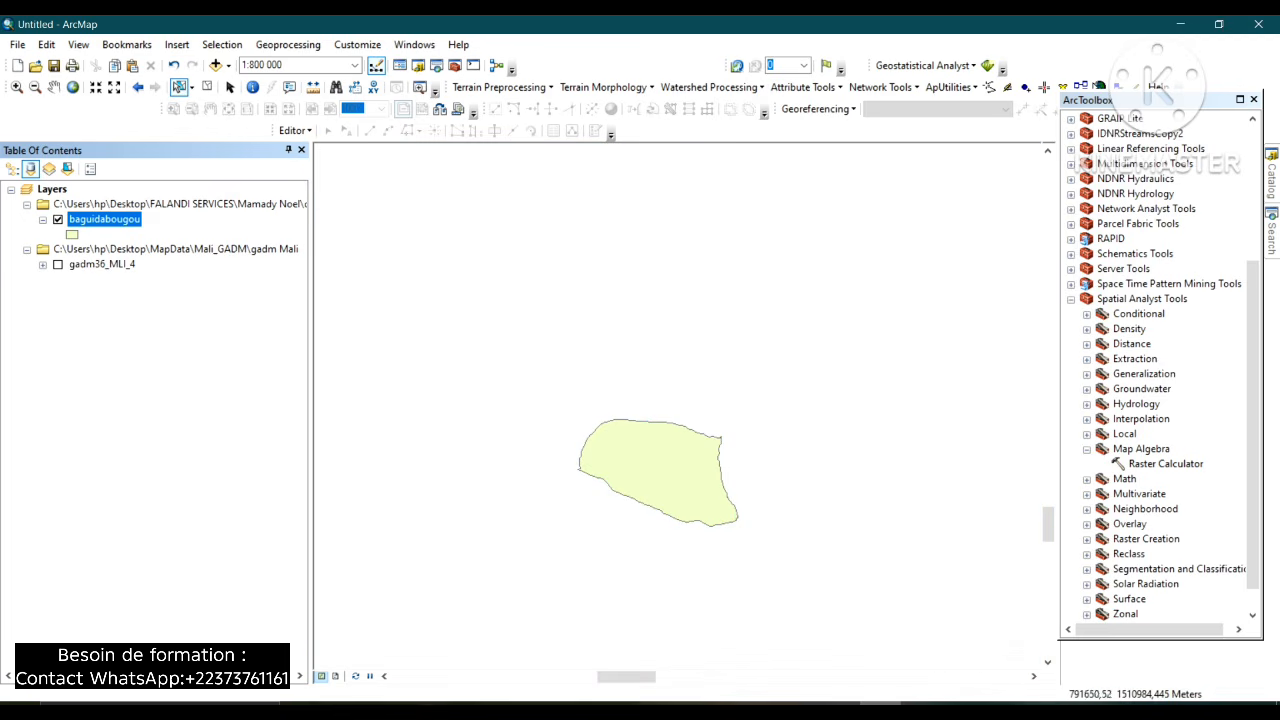
pyautogui.click(71, 234)
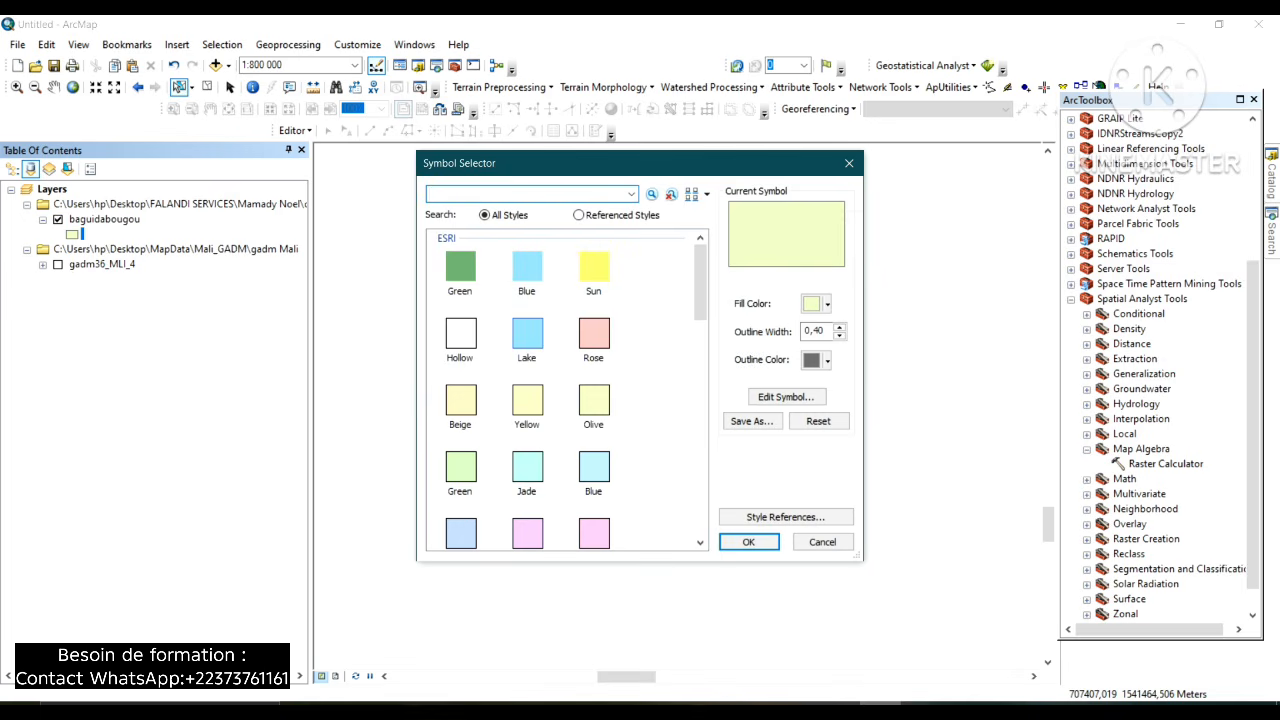
pyautogui.click(460, 333)
pyautogui.click(748, 541)
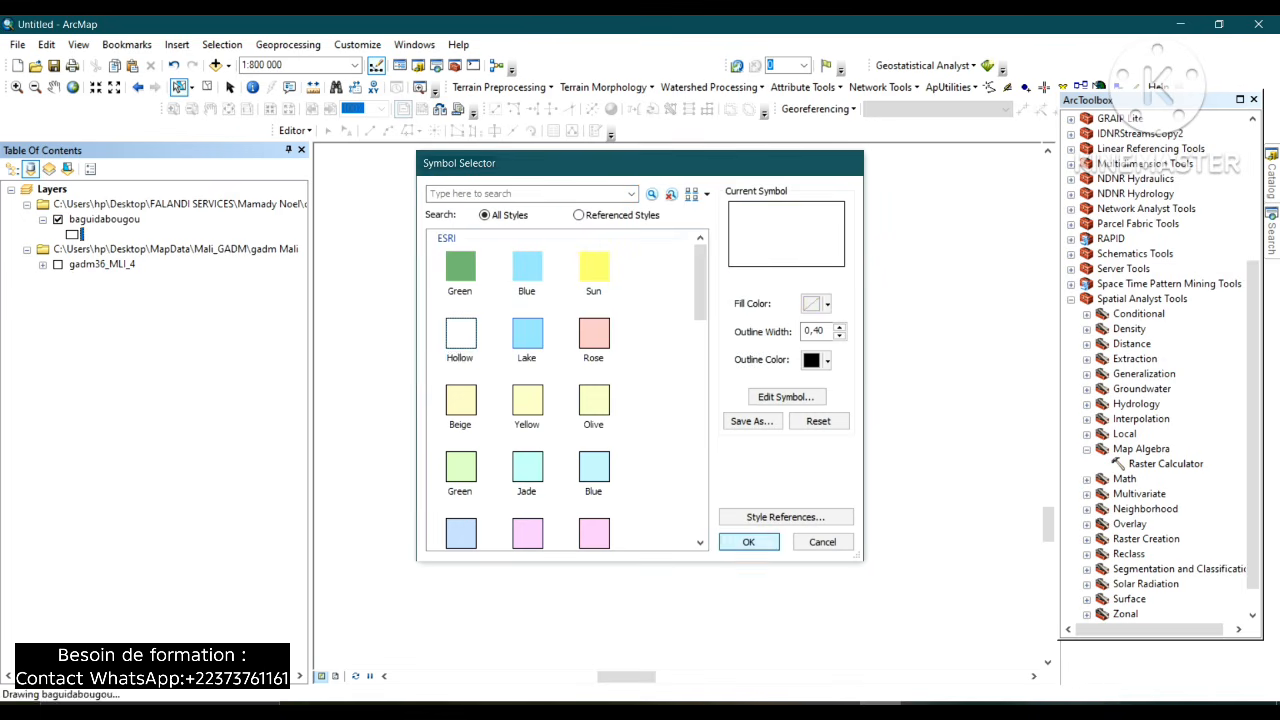
pyautogui.click(58, 264)
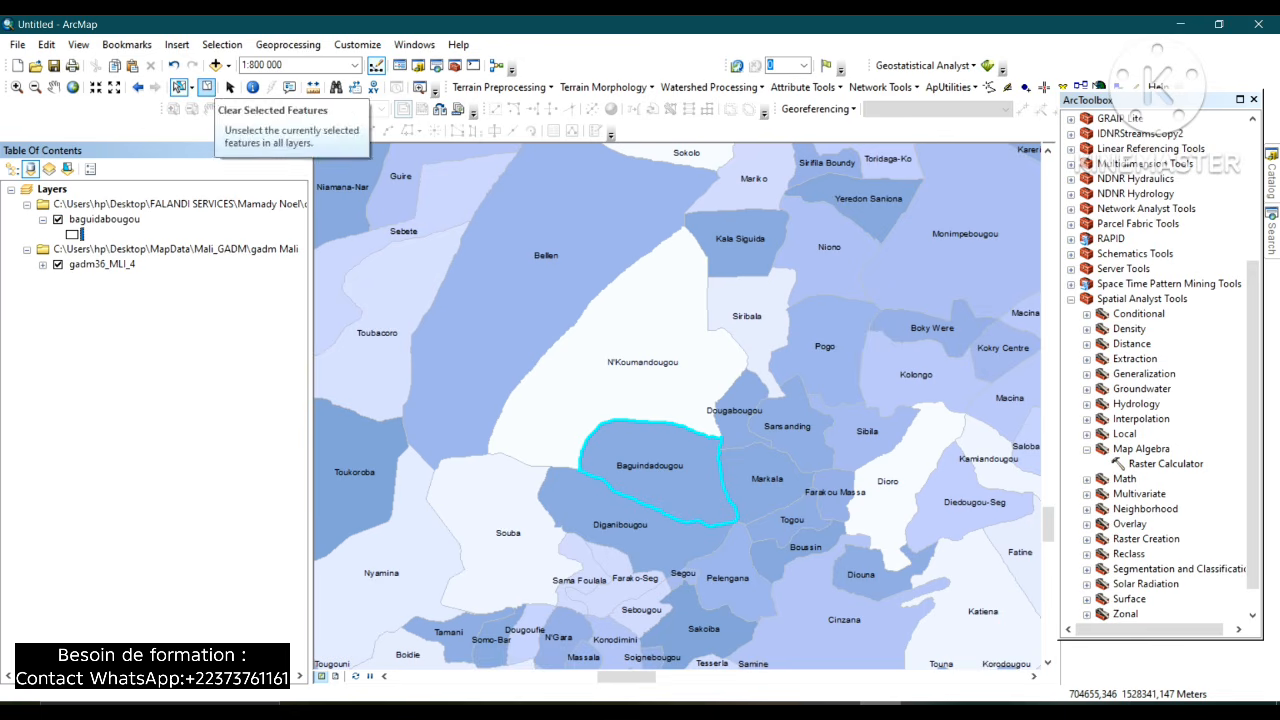
pyautogui.click(179, 87)
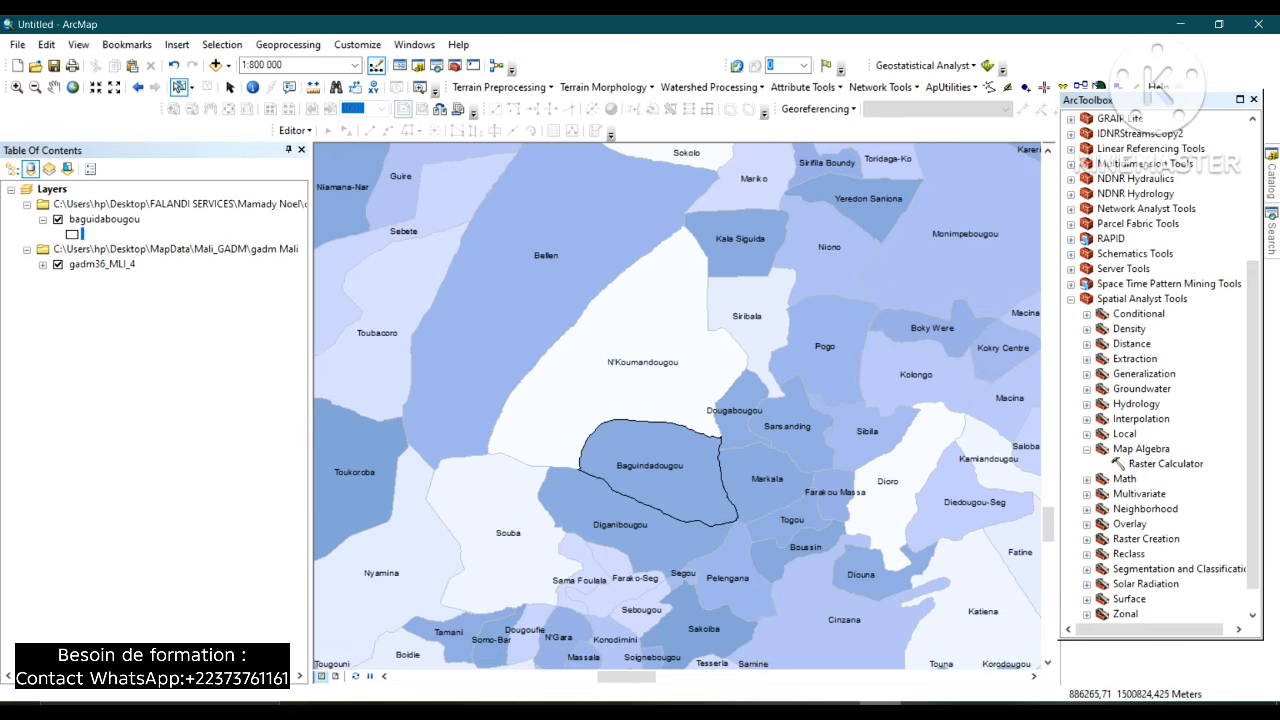
# Add the Sentinel-2 rasters T29PQR_A021641_20190814T110308_B04.jp2 and T29PQR_A021641_20190814T110308_B08.jp2 to the map.
pyautogui.click(215, 65)
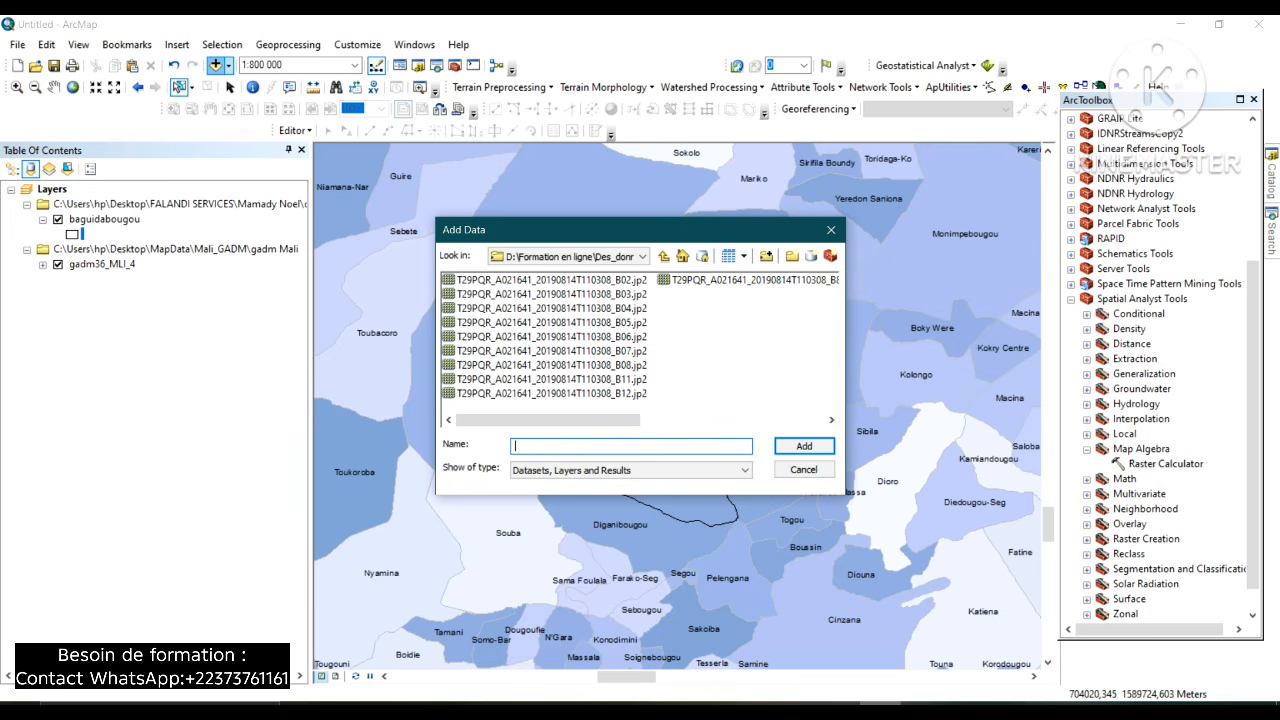
pyautogui.click(552, 308)
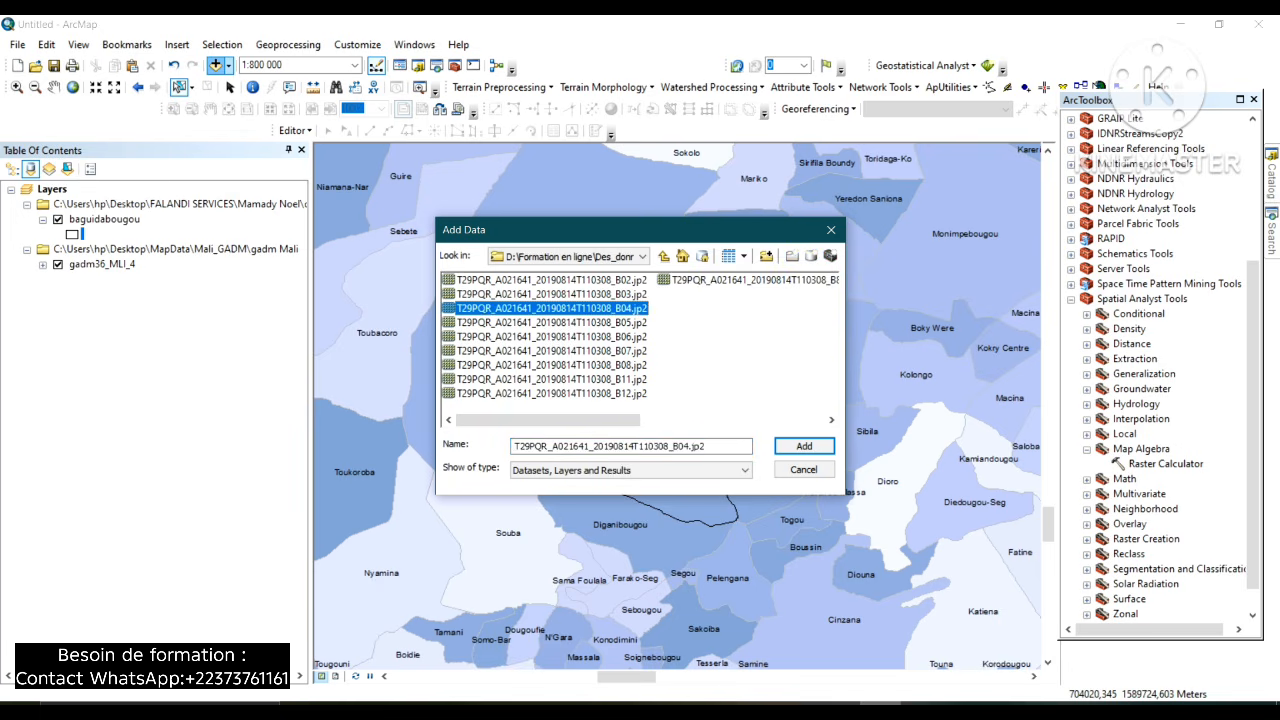
pyautogui.keyDown('ctrl'); pyautogui.click(552, 365); pyautogui.keyUp('ctrl')
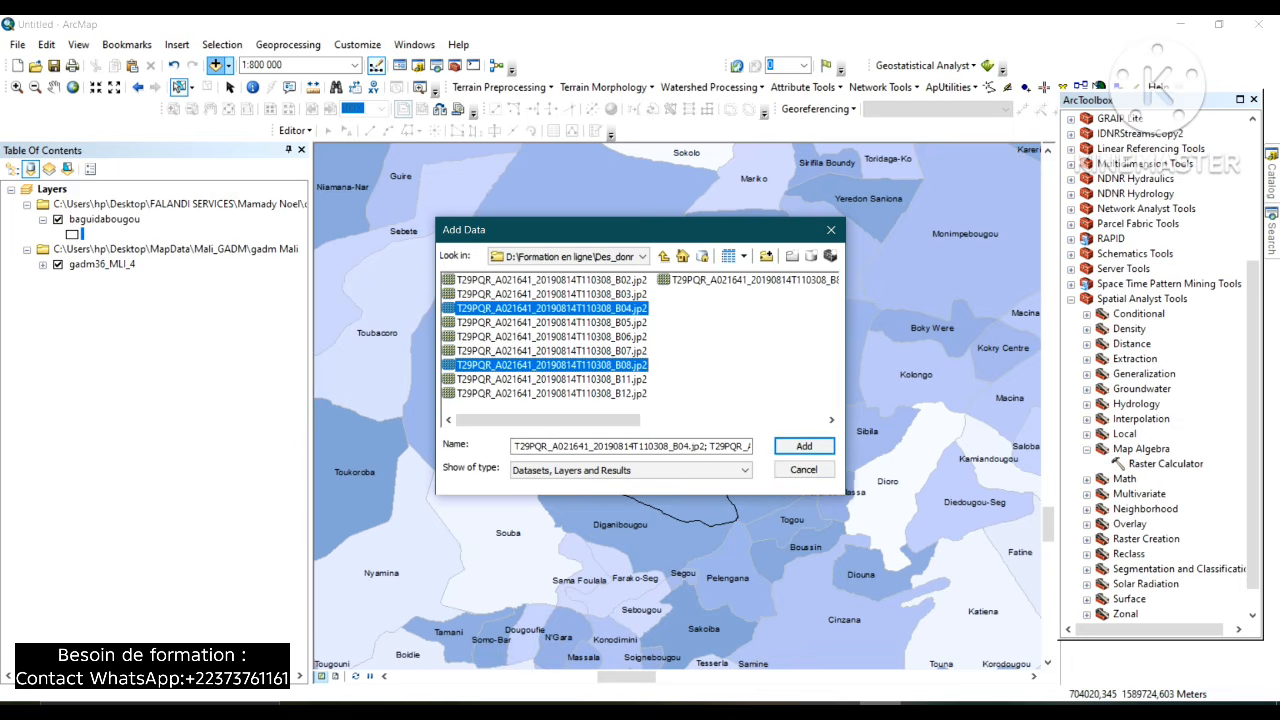
pyautogui.click(804, 446)
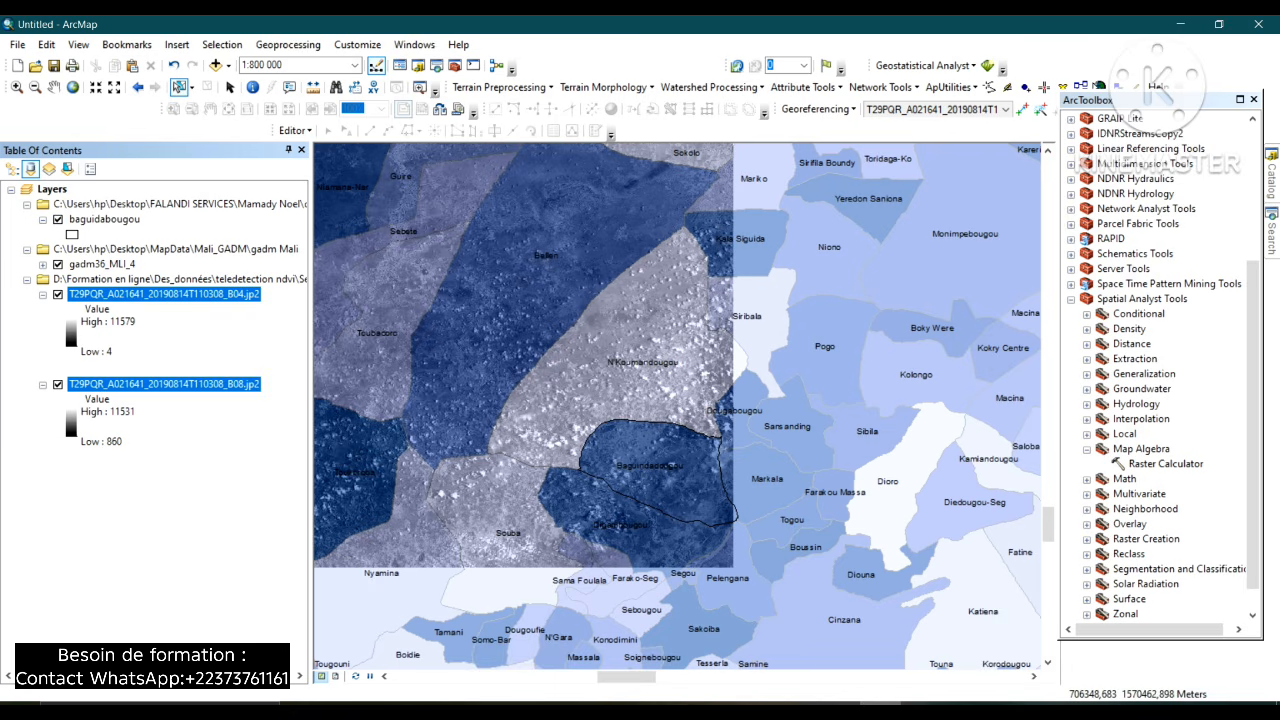
pyautogui.click(54, 87)
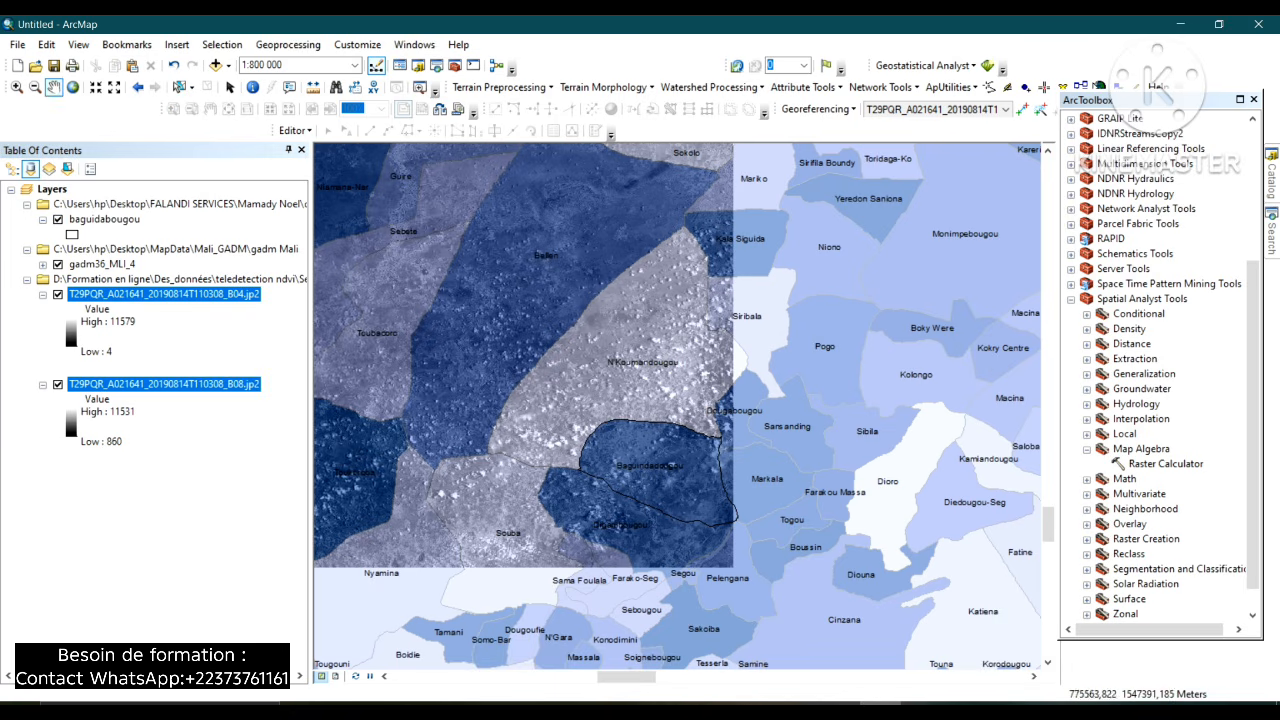
pyautogui.moveTo(601, 350); pyautogui.dragTo(746, 374)
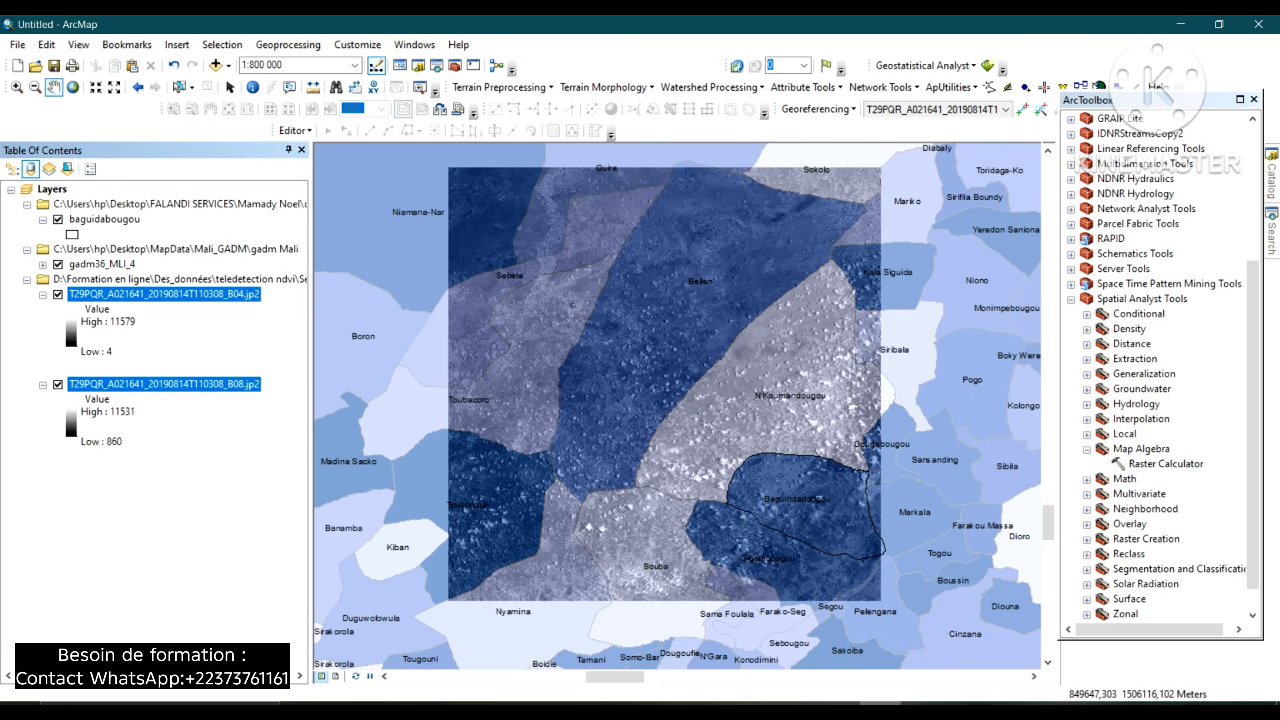
# Open the raster Clip tool from the Raster Processing toolset of Data Management Tools.
pyautogui.doubleClick(1142, 298)
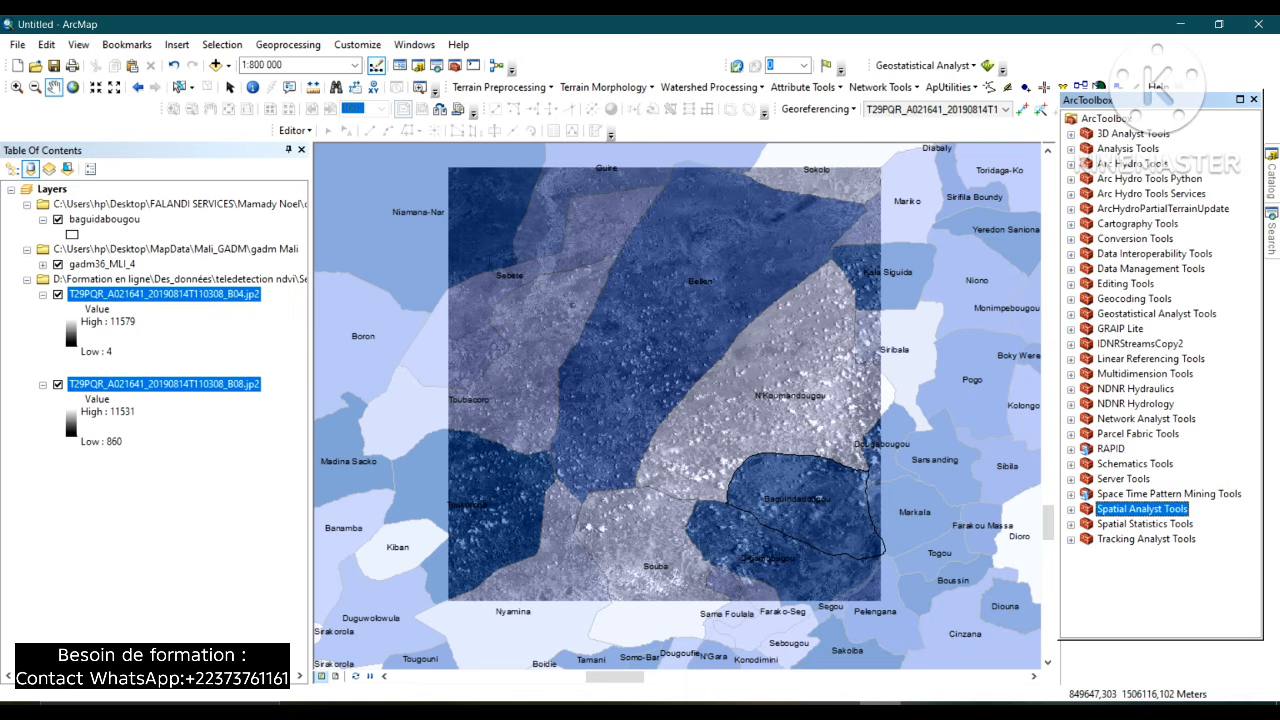
pyautogui.click(1071, 253)
pyautogui.click(1071, 253)
pyautogui.click(1071, 268)
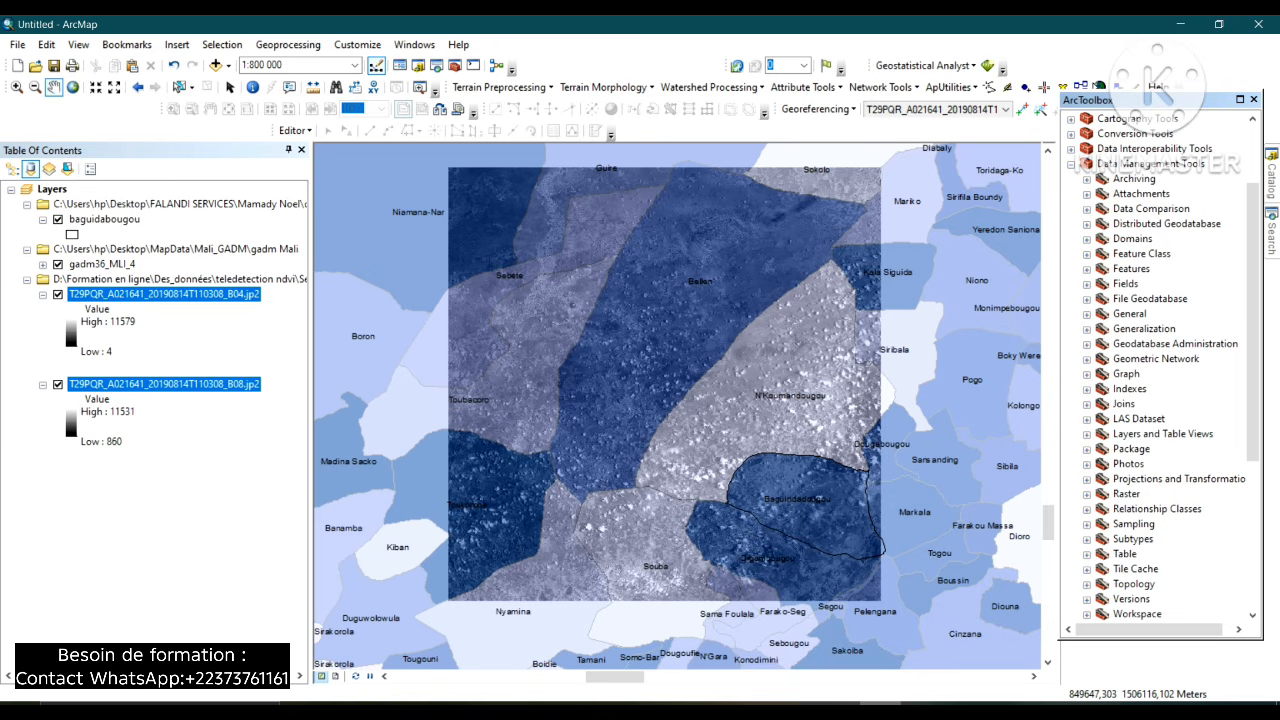
pyautogui.click(1087, 494)
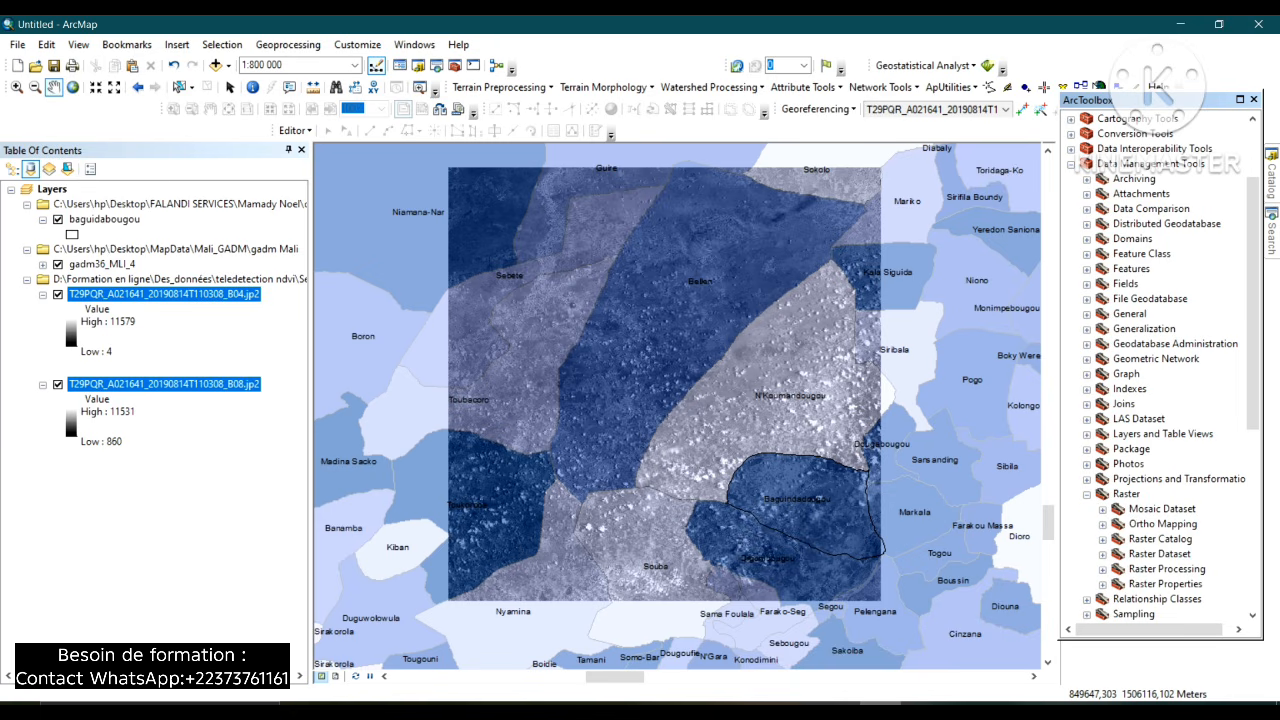
pyautogui.click(1103, 584)
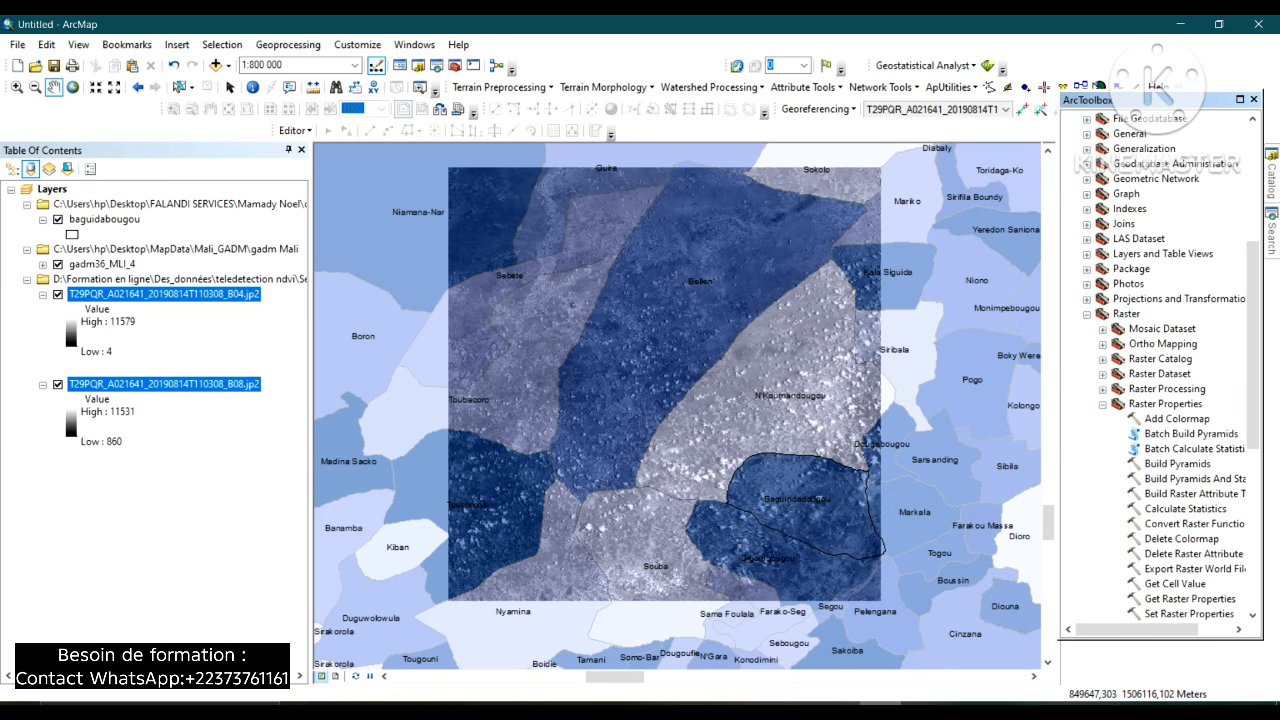
pyautogui.click(1103, 403)
pyautogui.click(1103, 388)
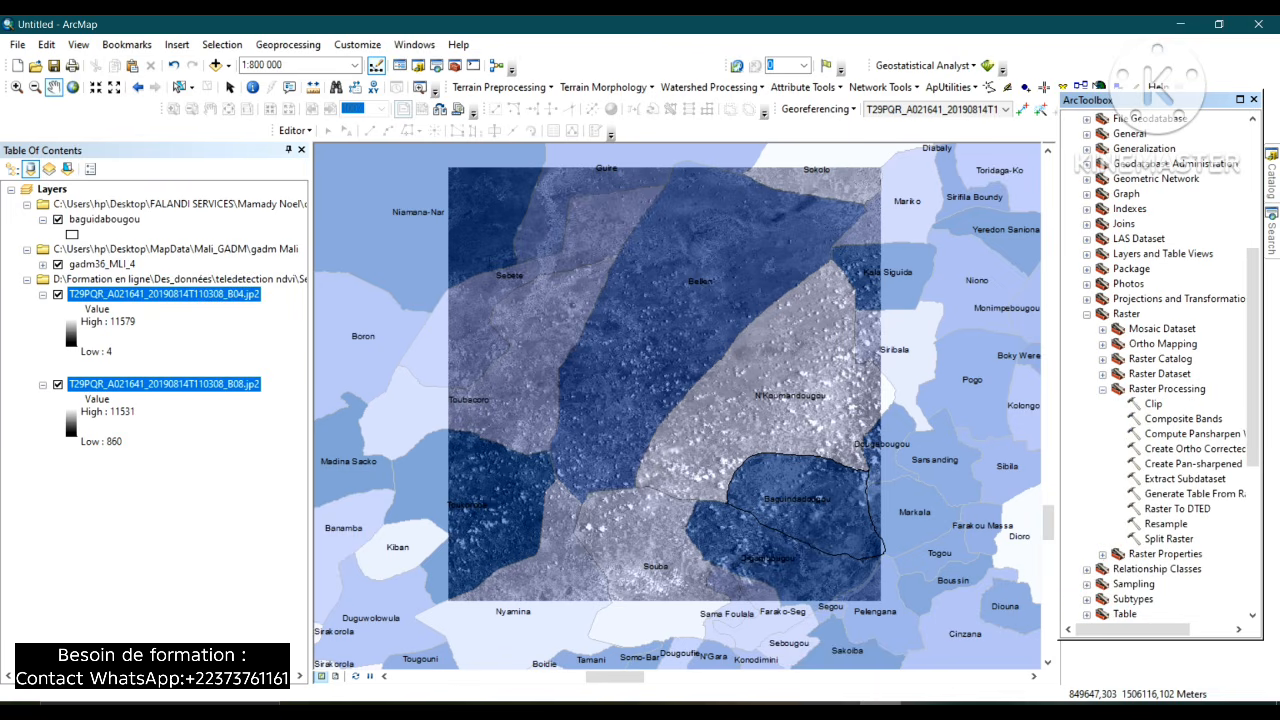
pyautogui.doubleClick(1153, 403)
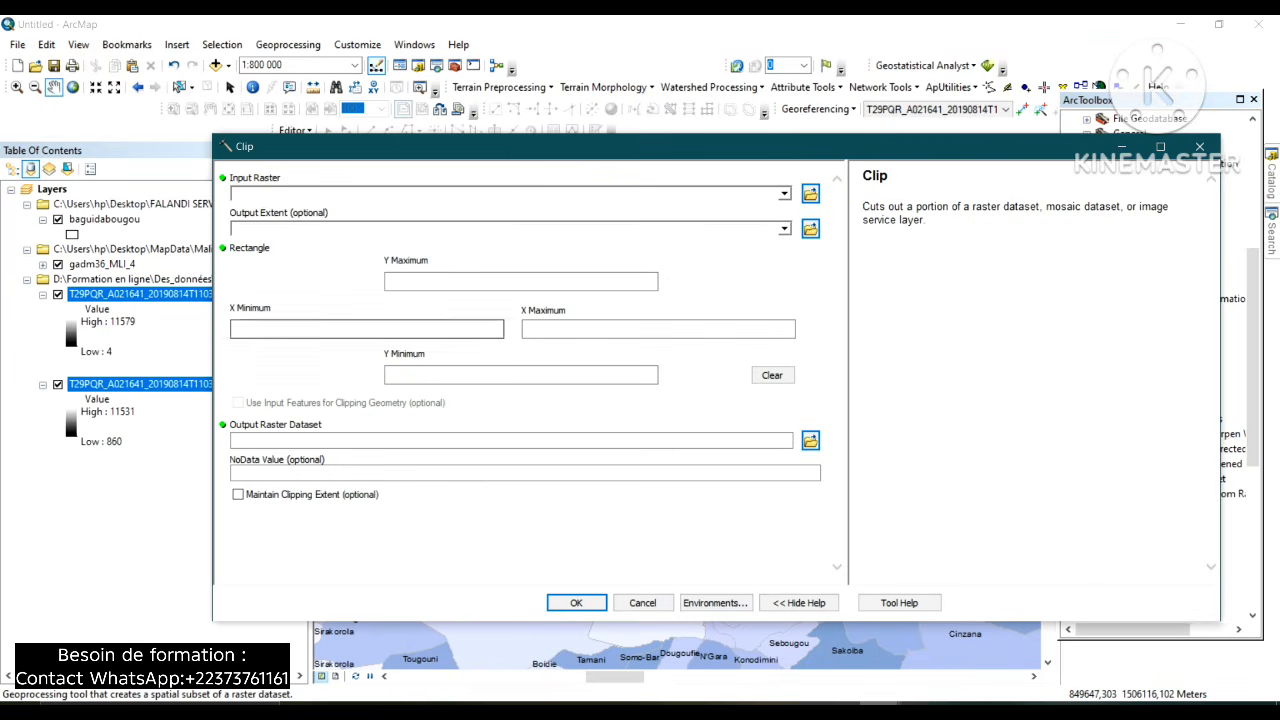
# Set the B04 raster as the clip input and baguidabougou as the output extent, using input features for clipping geometry.
pyautogui.click(784, 193)
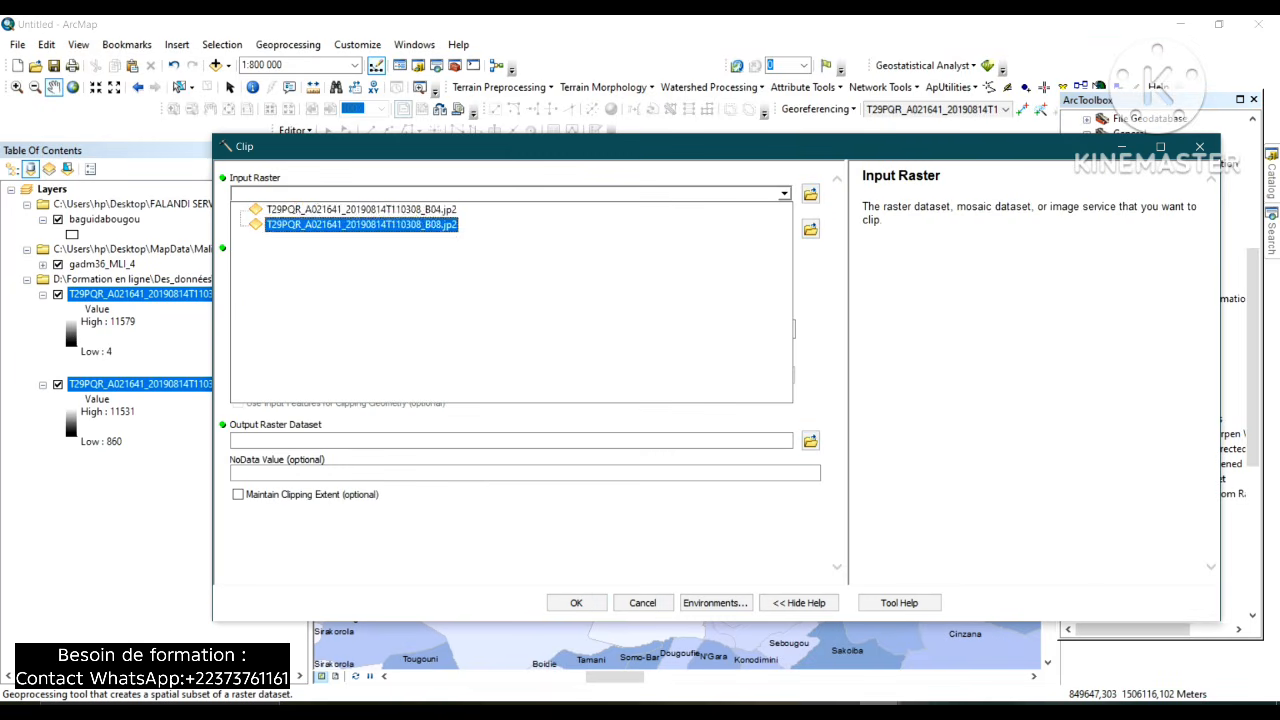
pyautogui.click(330, 209)
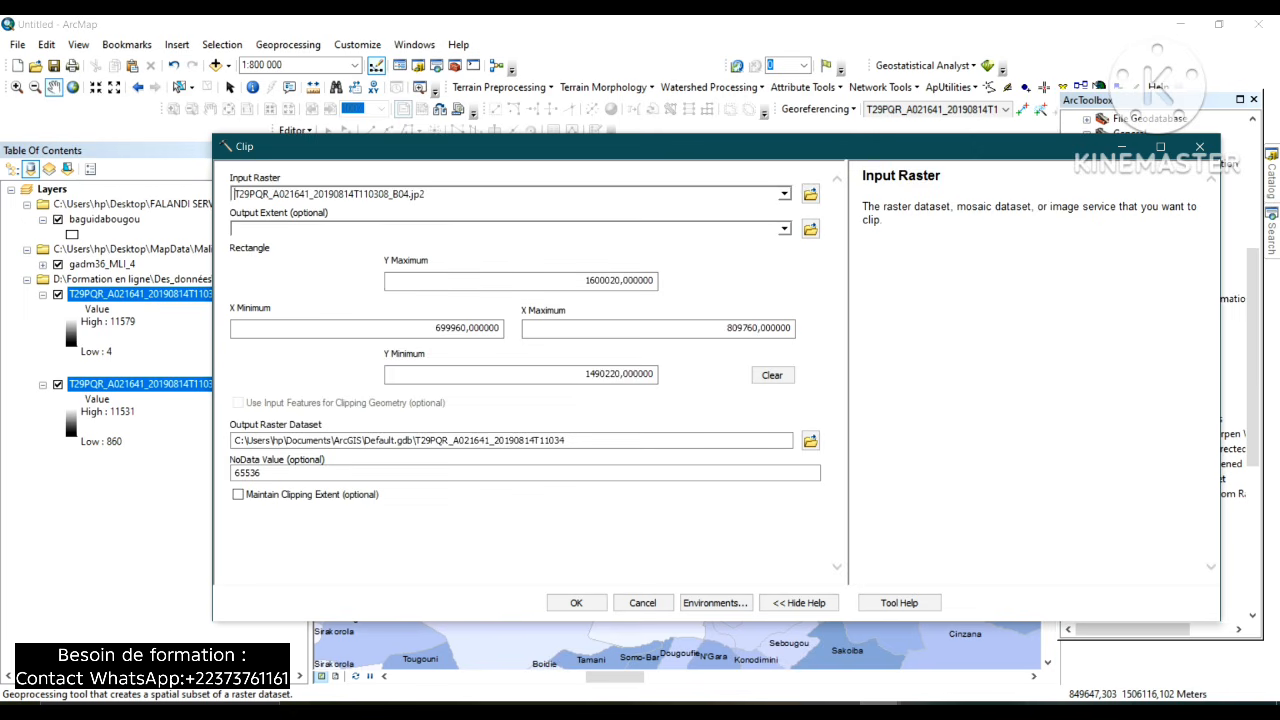
pyautogui.click(784, 228)
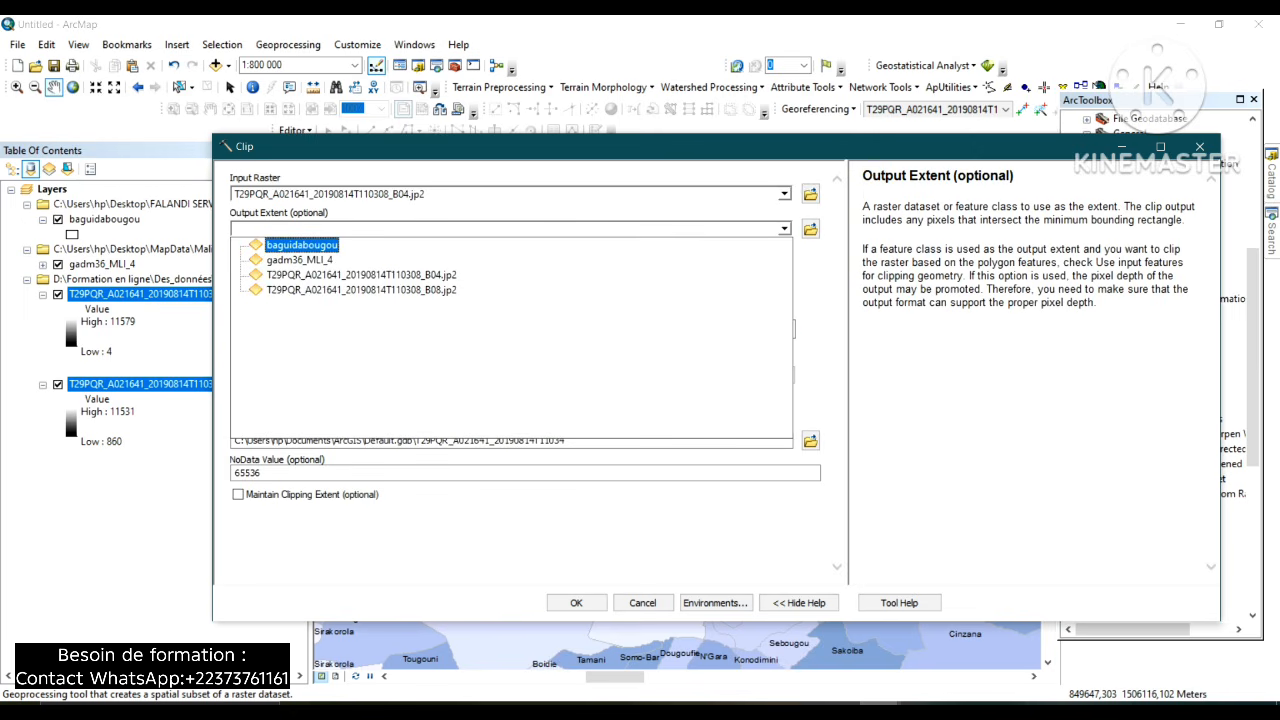
pyautogui.click(285, 246)
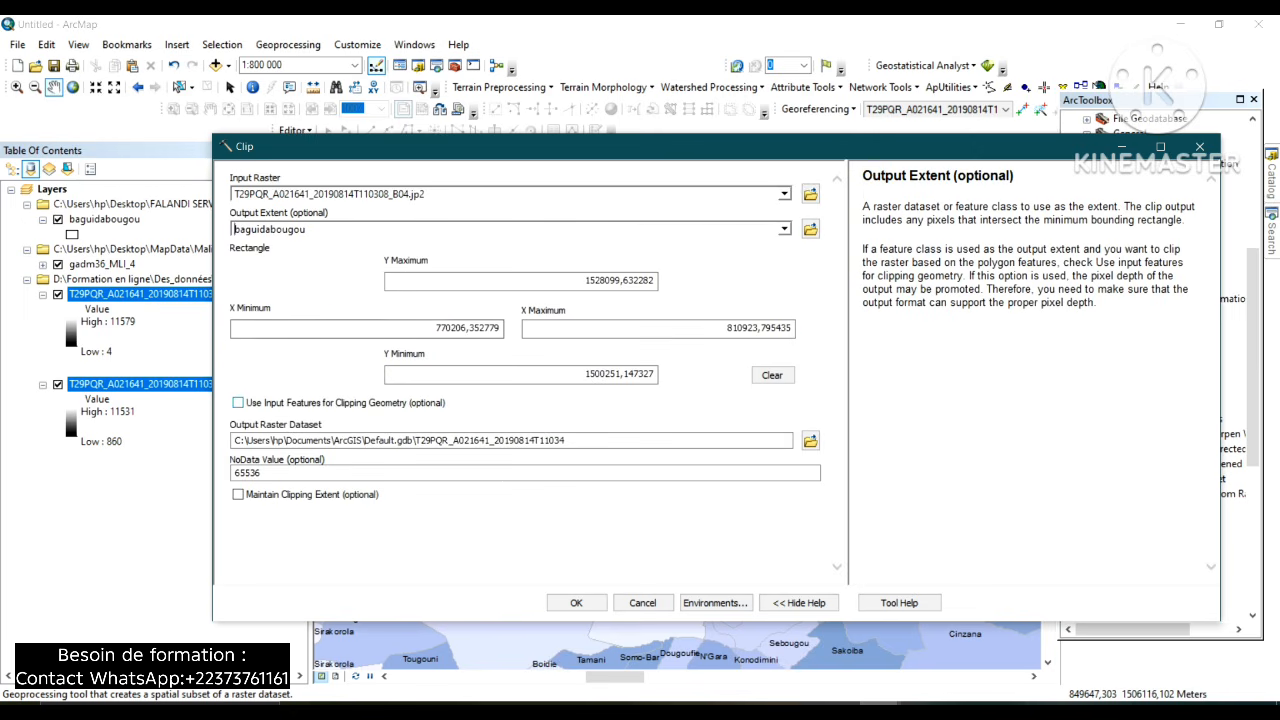
pyautogui.click(238, 403)
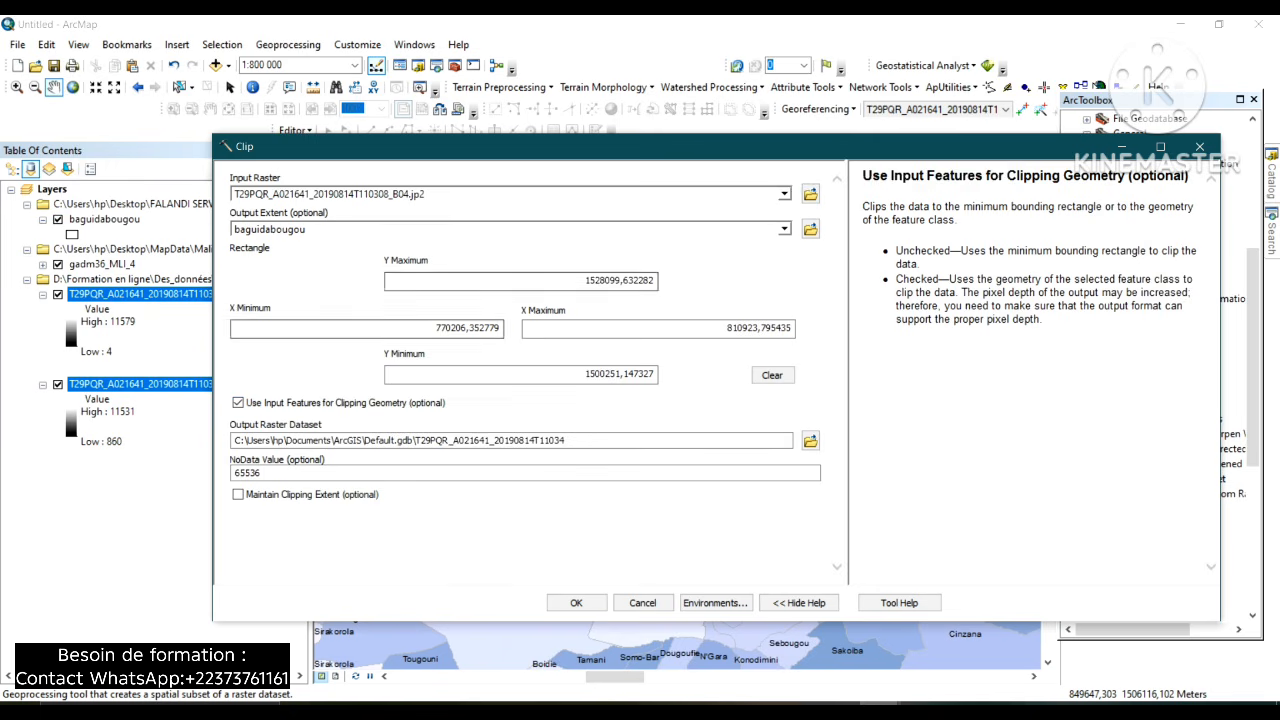
# Name the clip's output raster dataset B4 in Default.gdb.
pyautogui.moveTo(566, 440); pyautogui.dragTo(416, 440)
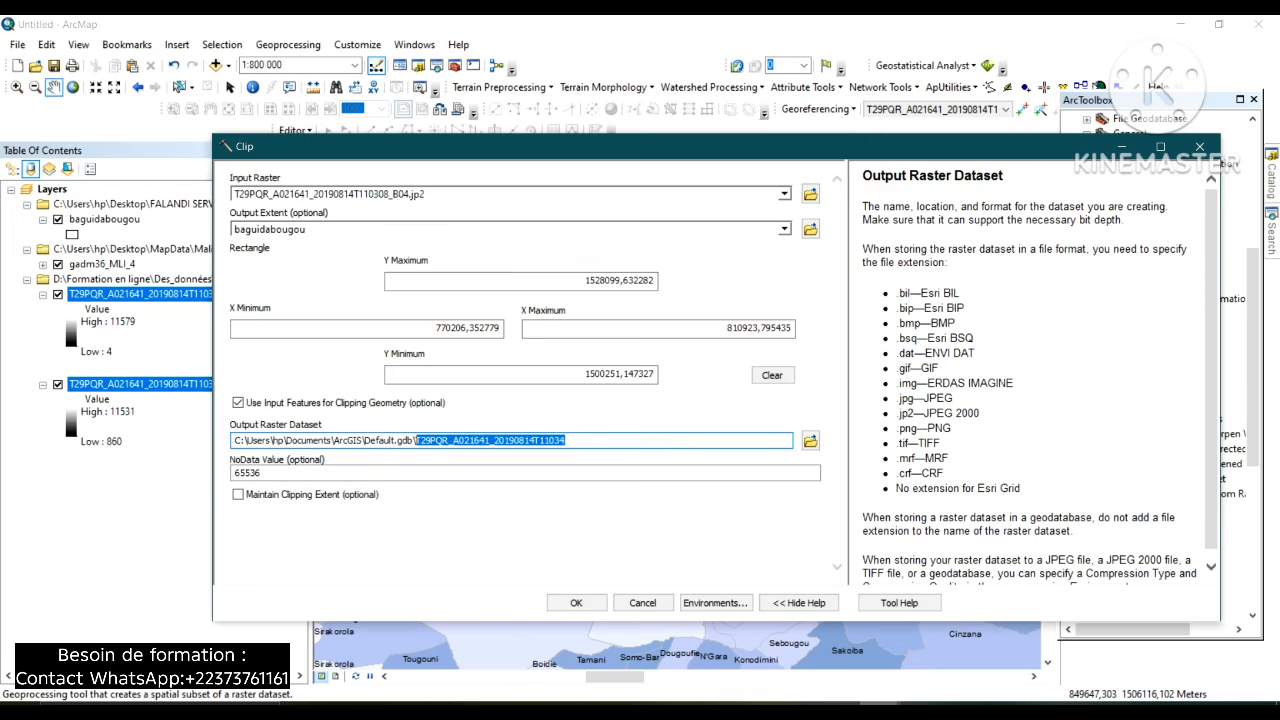
pyautogui.write('B4')
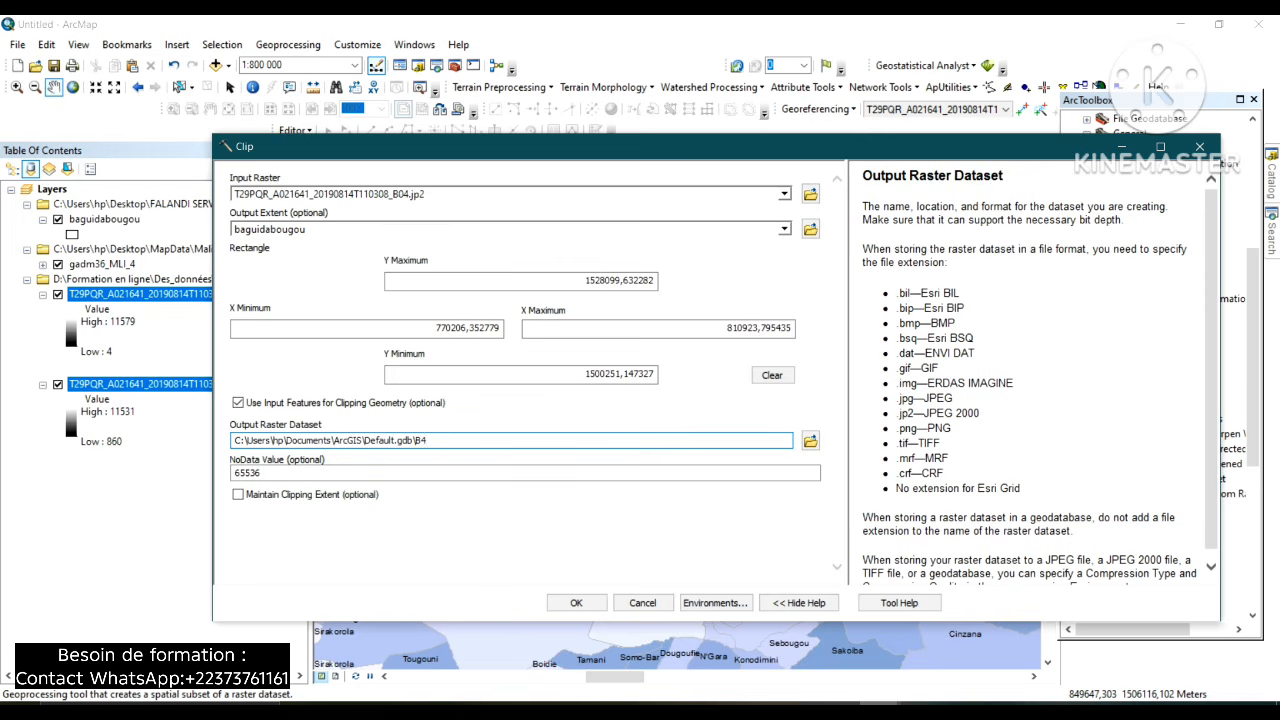
pyautogui.click(480, 537)
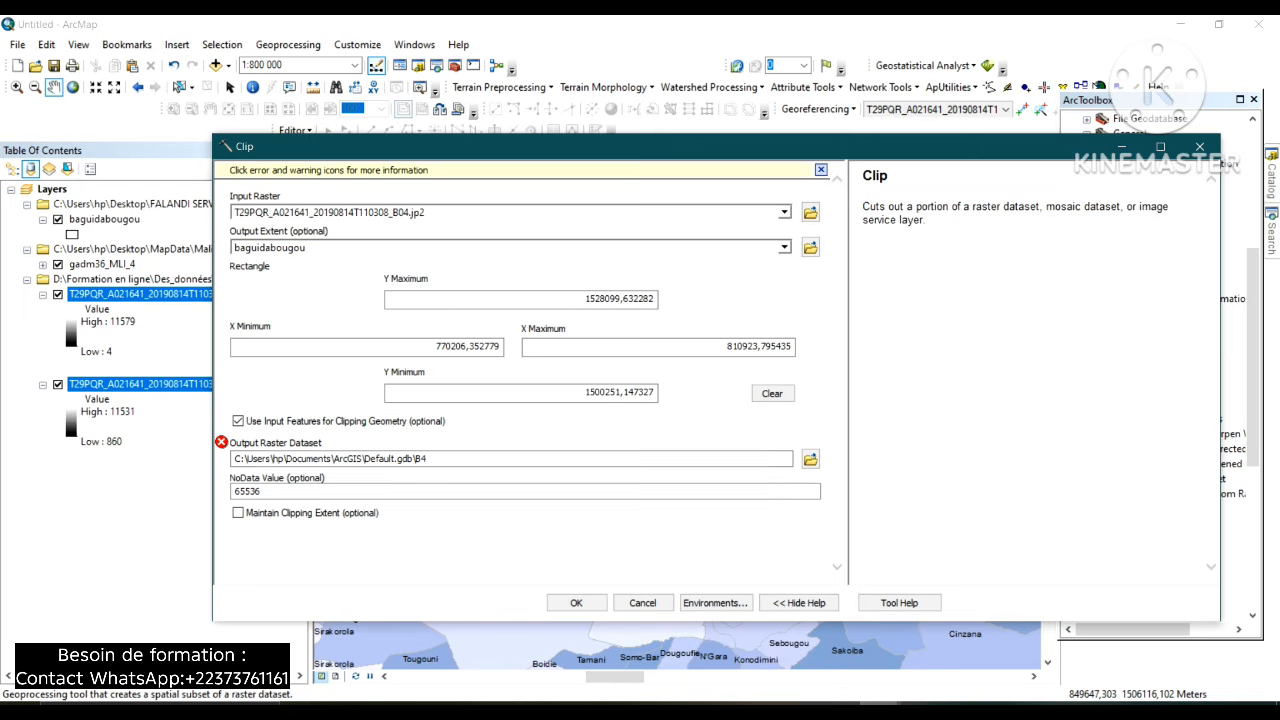
# Rename the clip's output raster dataset Bande4 in Default.gdb and run the B04 clip.
pyautogui.click(428, 459)
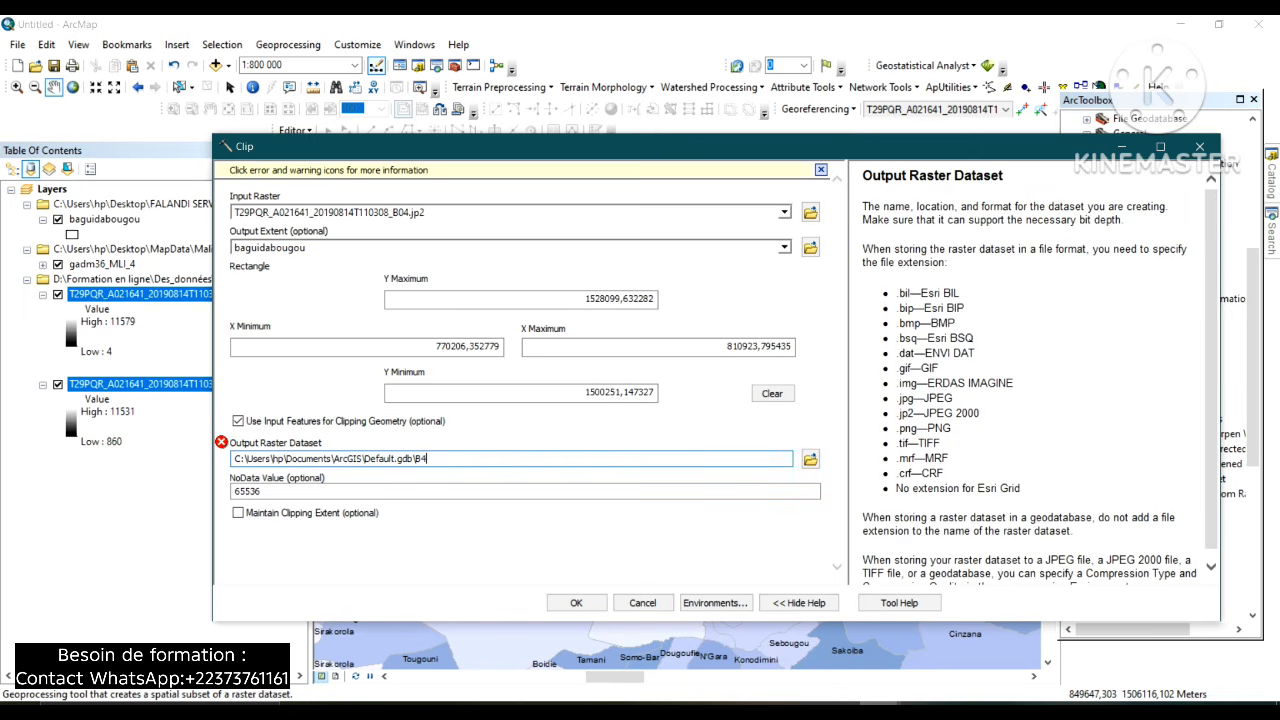
pyautogui.press('BackSpace')
pyautogui.write('ande4')
pyautogui.click(500, 546)
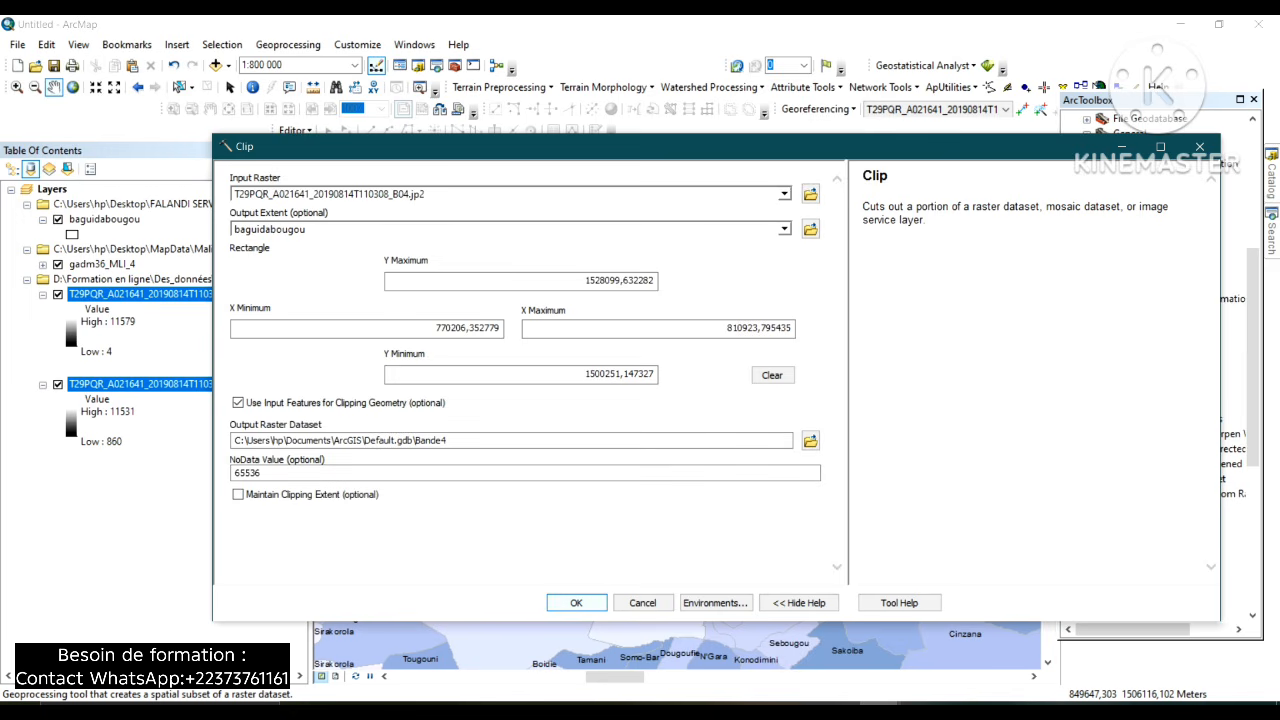
pyautogui.click(576, 602)
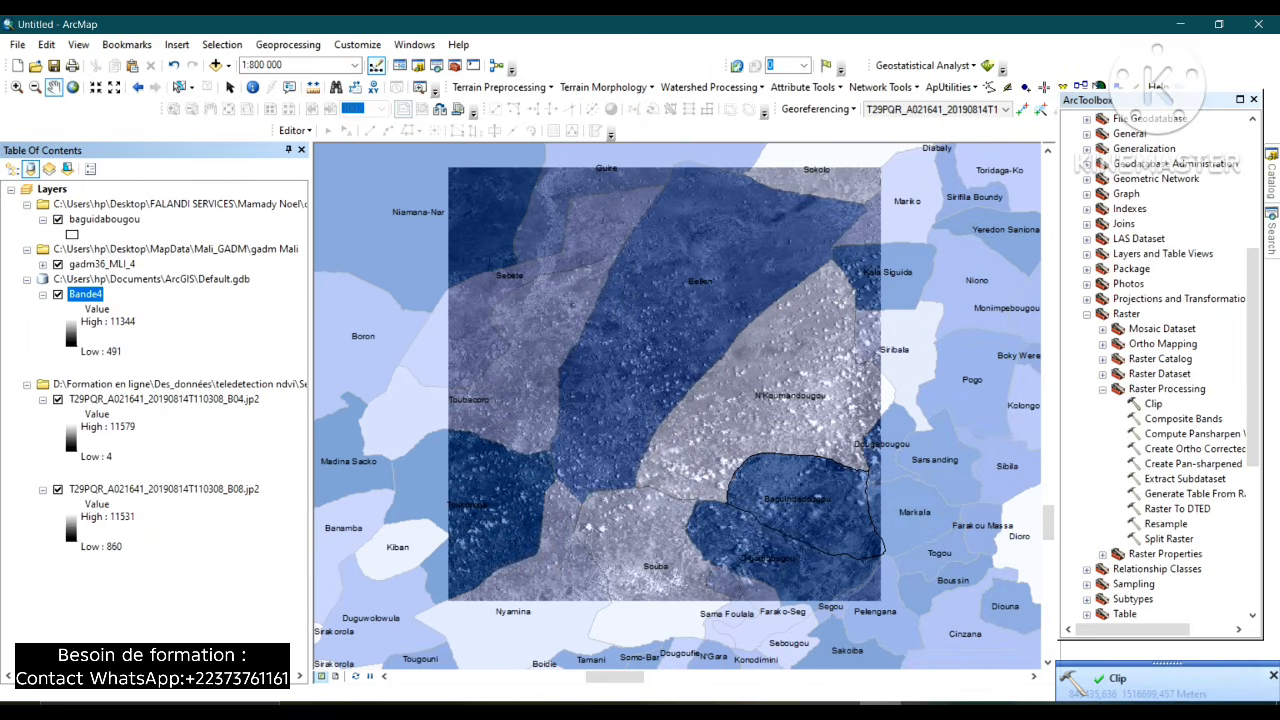
# Set up another raster Clip with the B08 raster as input and baguidabougou as output extent, using input features for clipping geometry.
pyautogui.doubleClick(1153, 403)
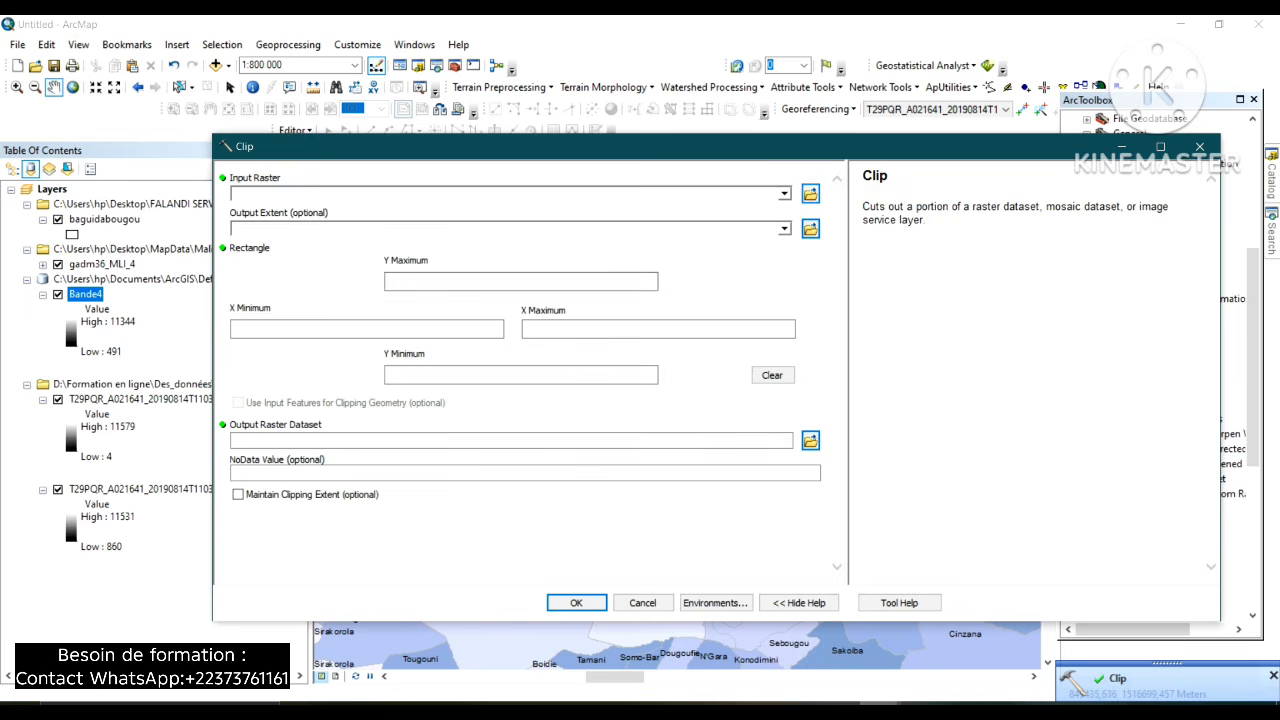
pyautogui.click(785, 194)
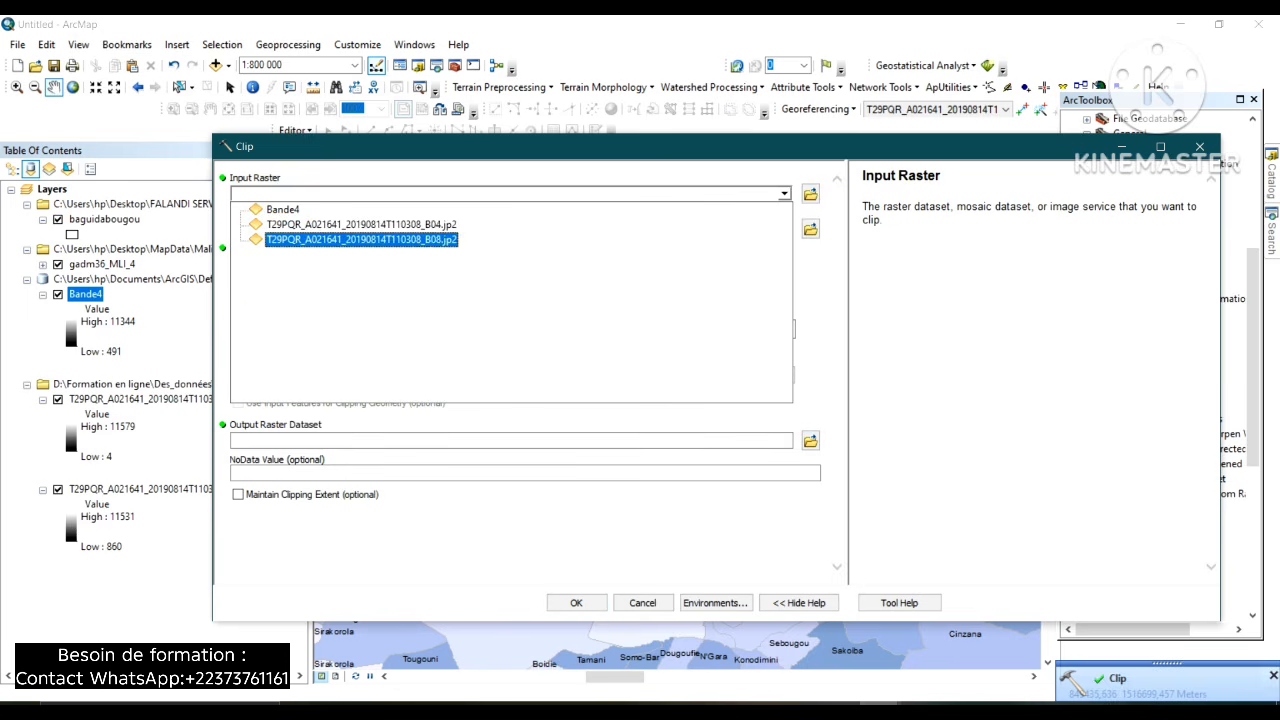
pyautogui.press('Return')
pyautogui.click(785, 229)
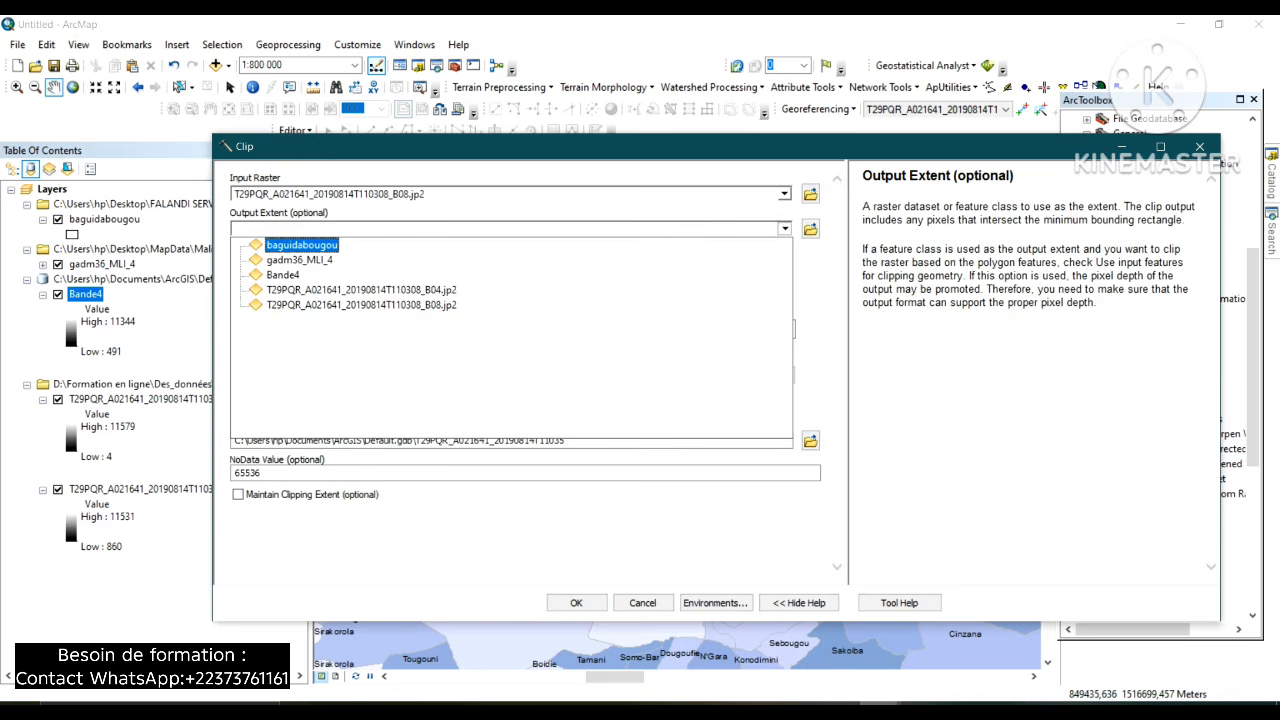
pyautogui.press('Return')
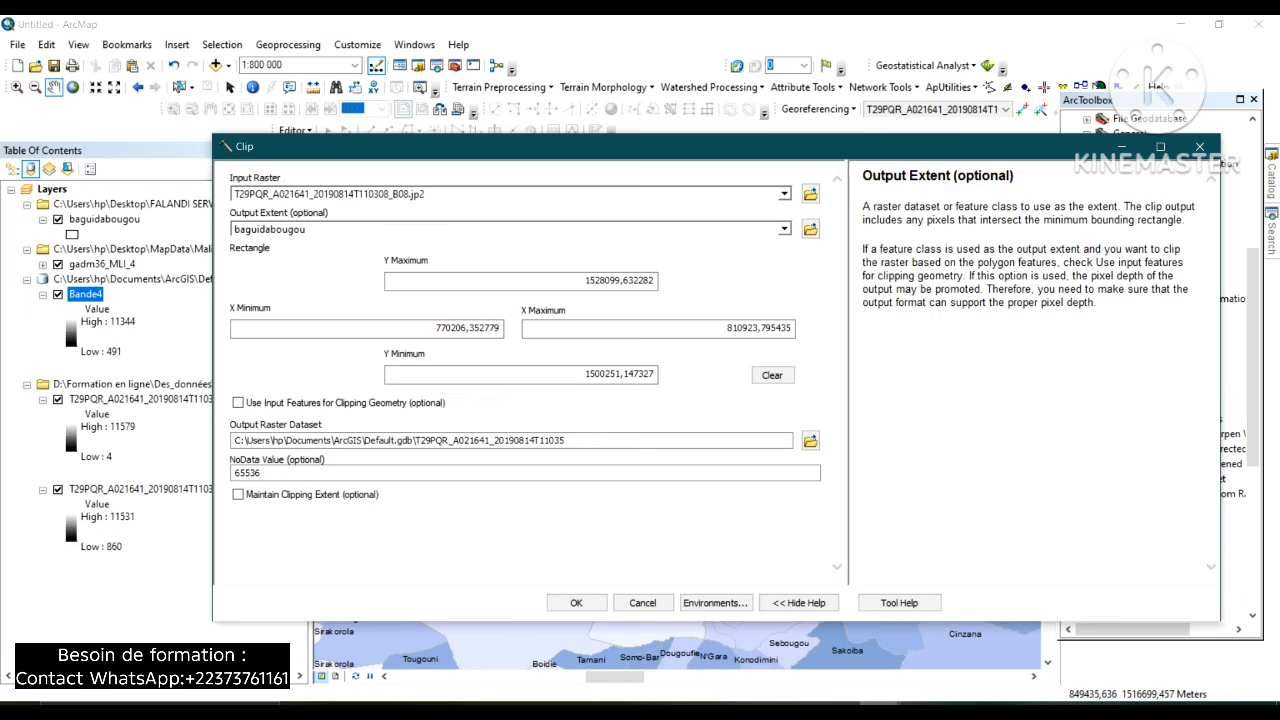
pyautogui.click(238, 403)
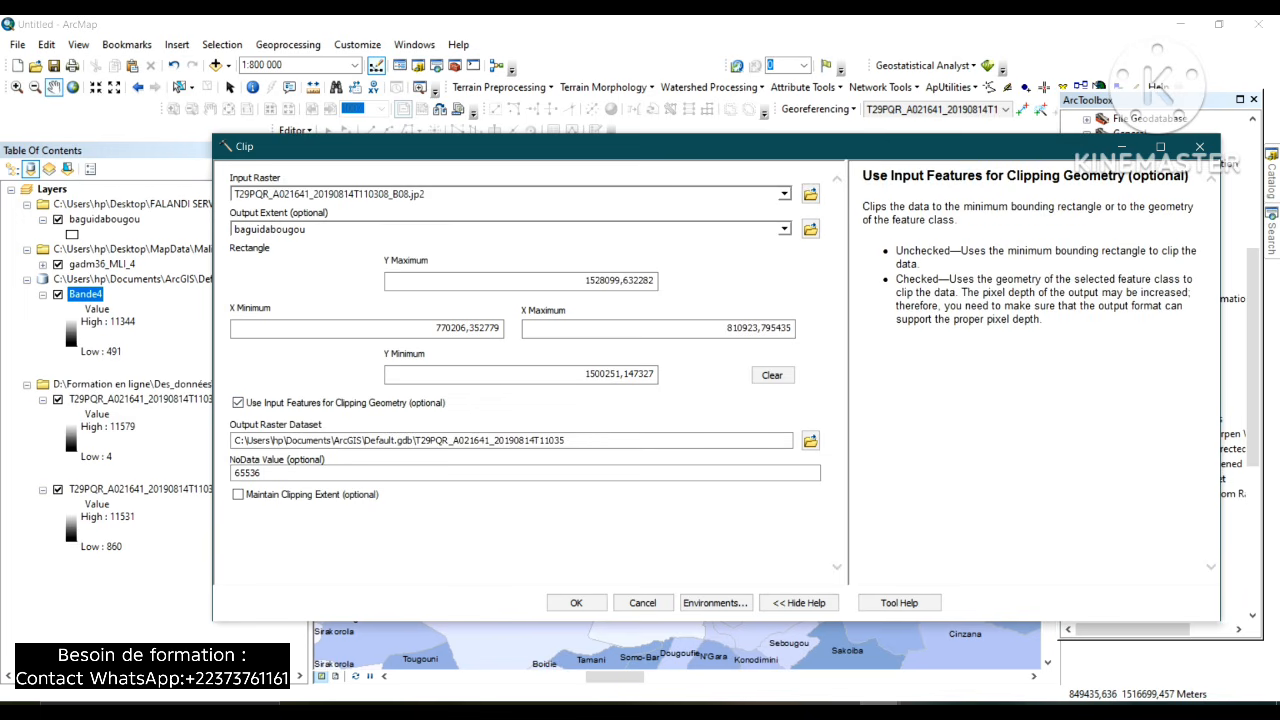
# Name the output raster dataset Bande8 in Default.gdb and run the B08 clip.
pyautogui.click(567, 440)
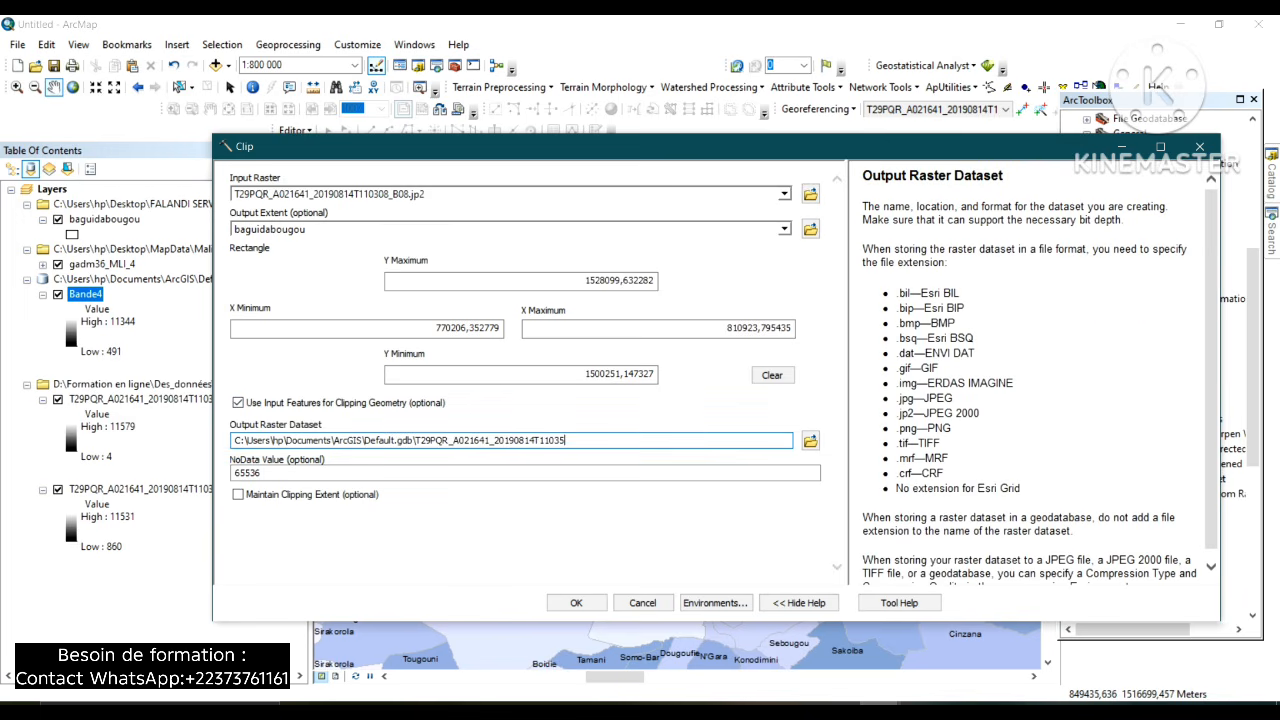
pyautogui.moveTo(567, 440); pyautogui.dragTo(234, 440)
pyautogui.press('BackSpace')
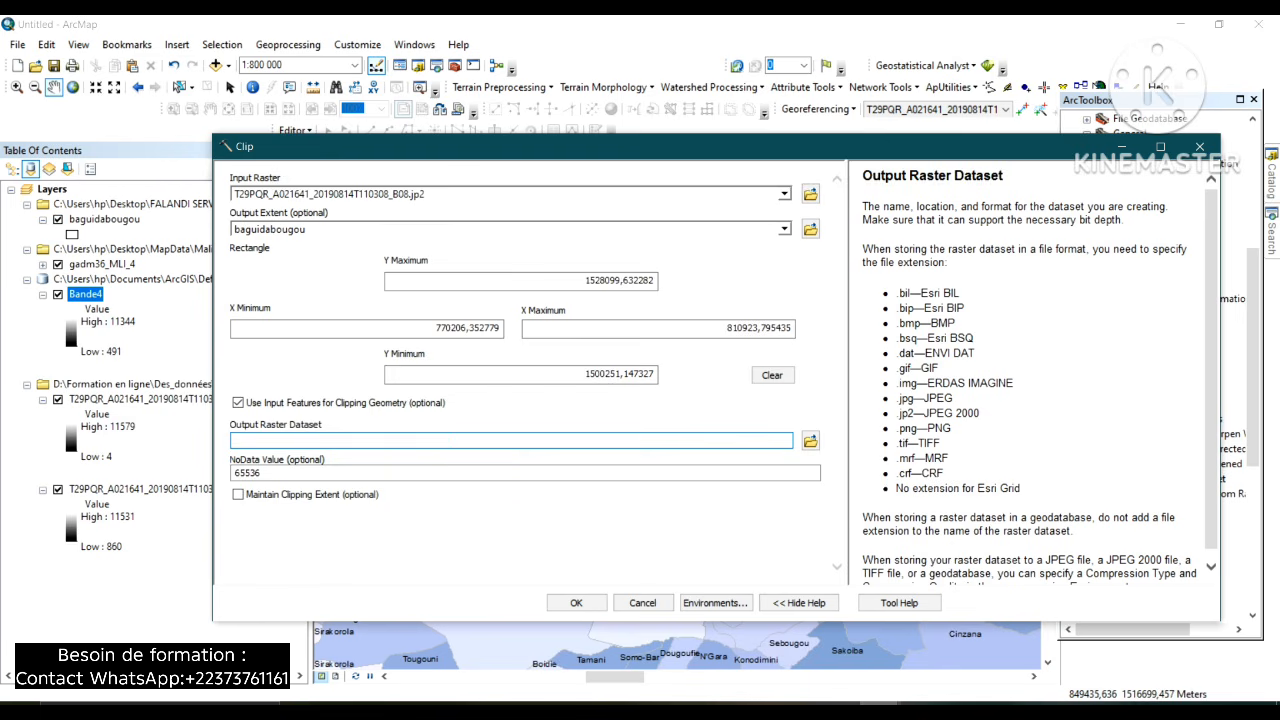
pyautogui.moveTo(448, 440); pyautogui.dragTo(416, 440)
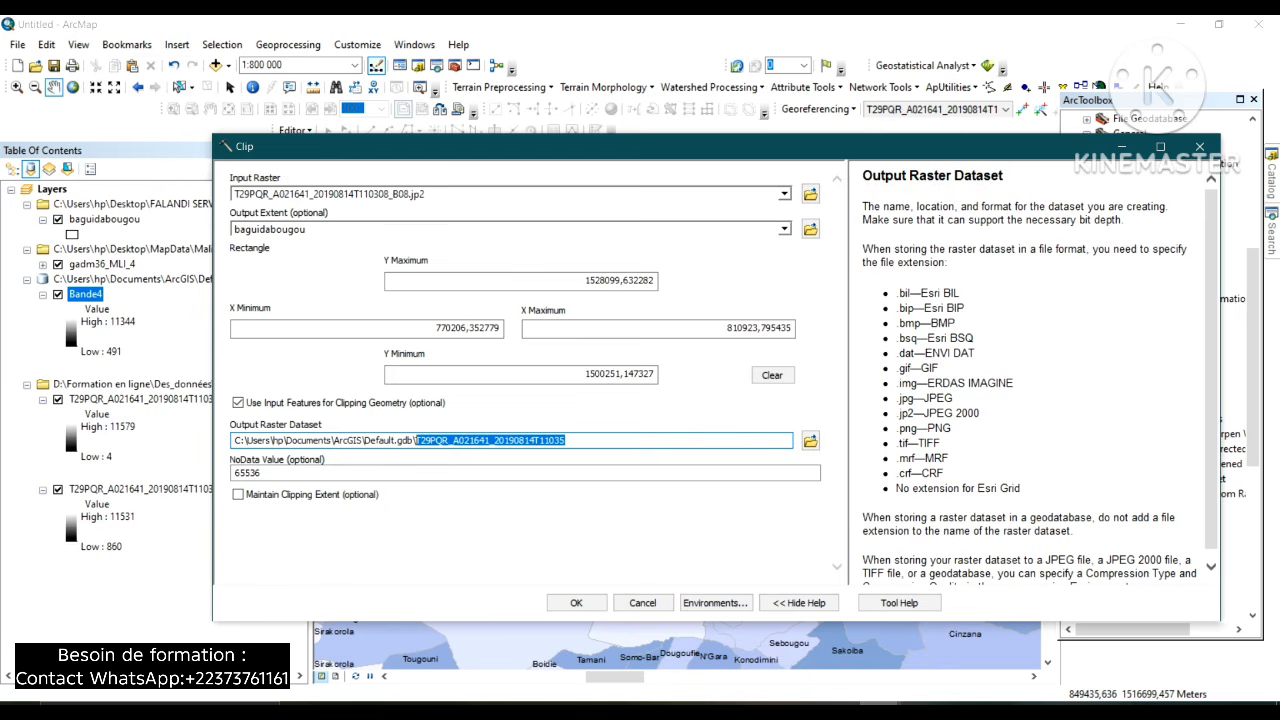
pyautogui.write('Bande')
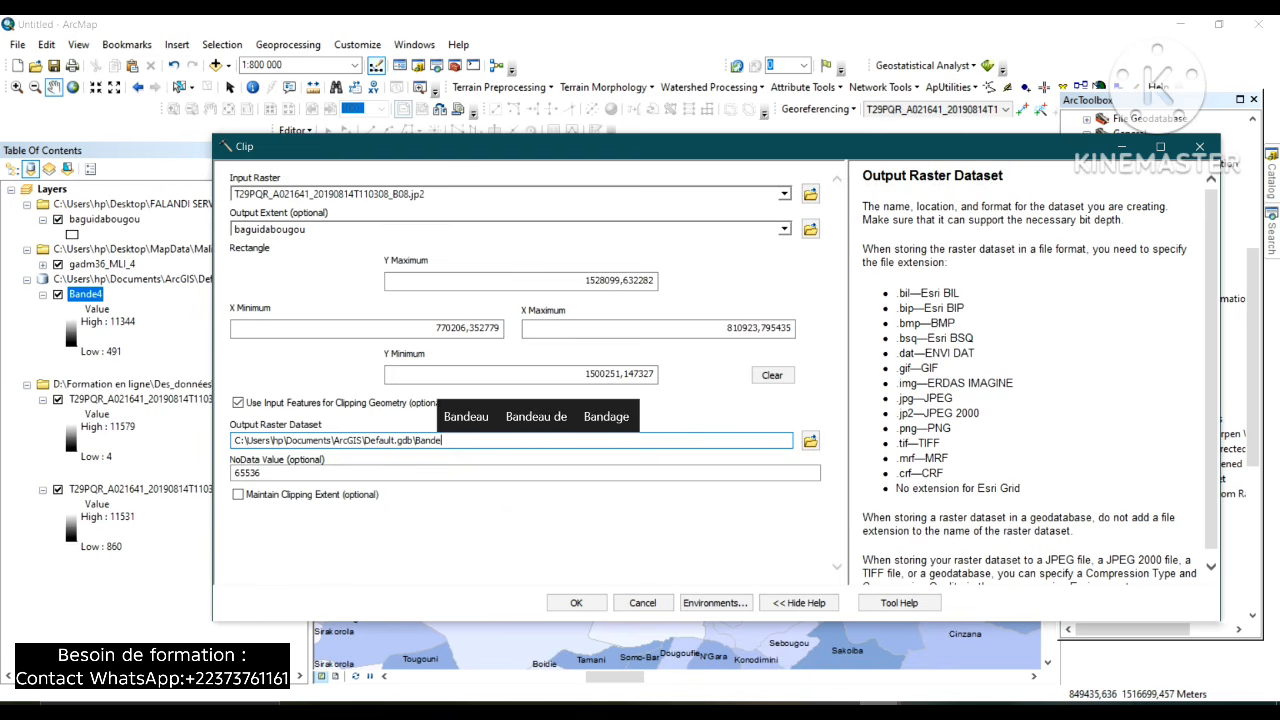
pyautogui.write('8')
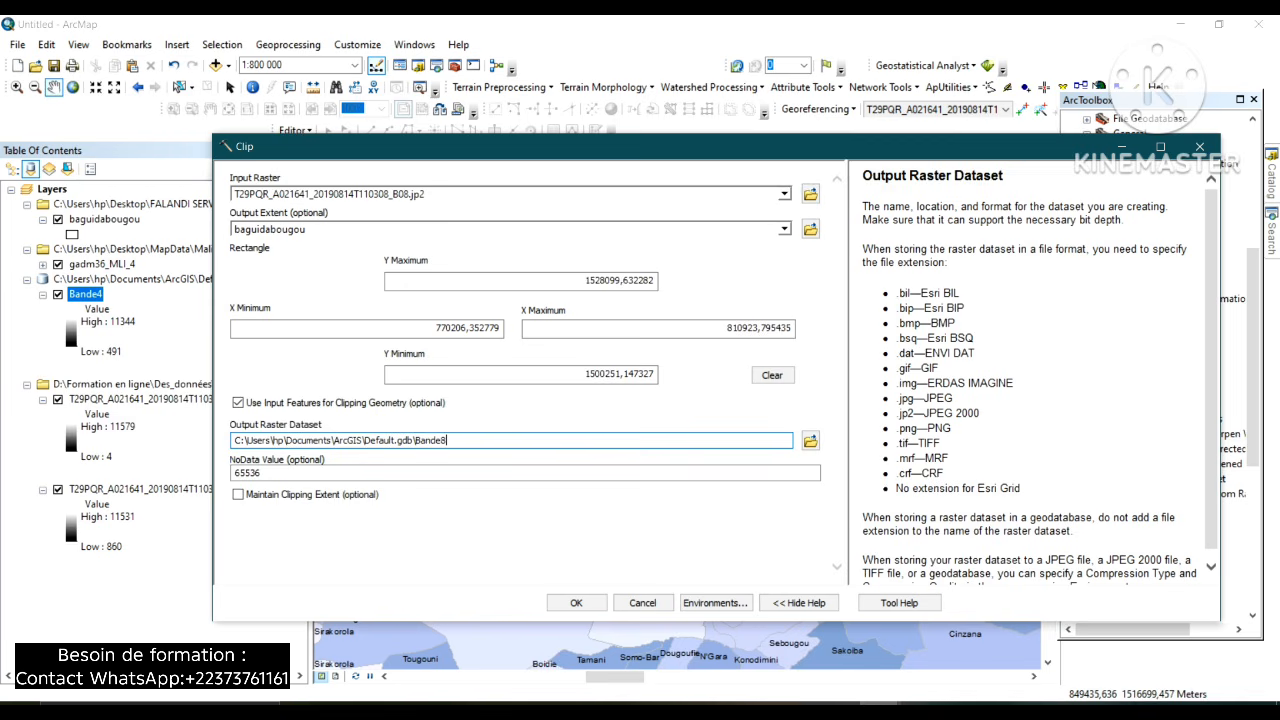
pyautogui.click(386, 536)
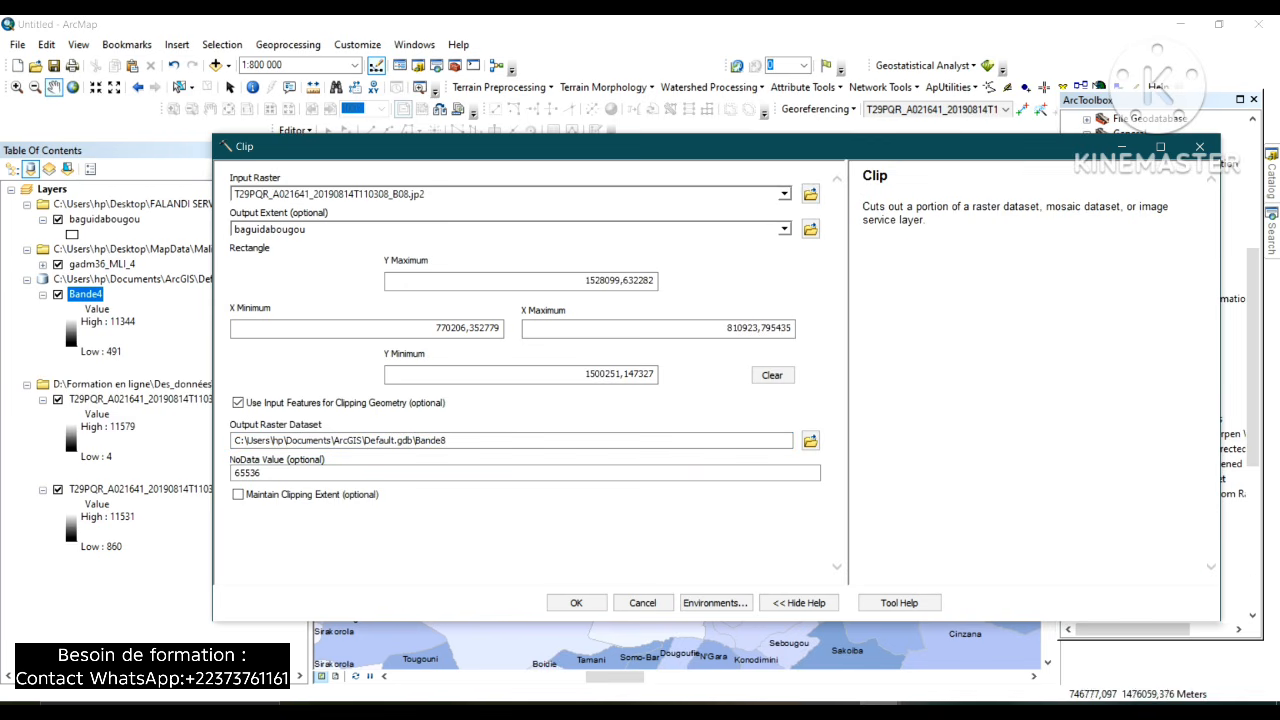
pyautogui.click(576, 602)
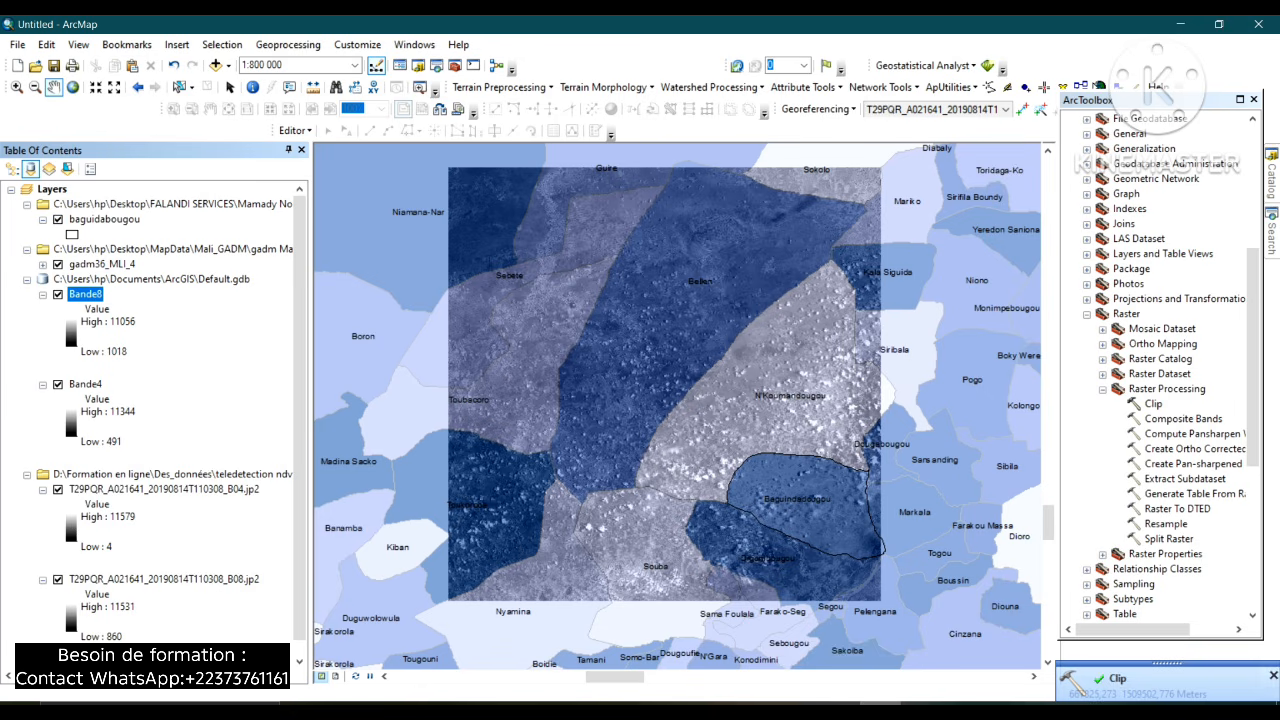
# Hide the original B08 and B04 rasters and the gadm36_MLI_4 layer on the map.
pyautogui.click(57, 579)
pyautogui.click(57, 489)
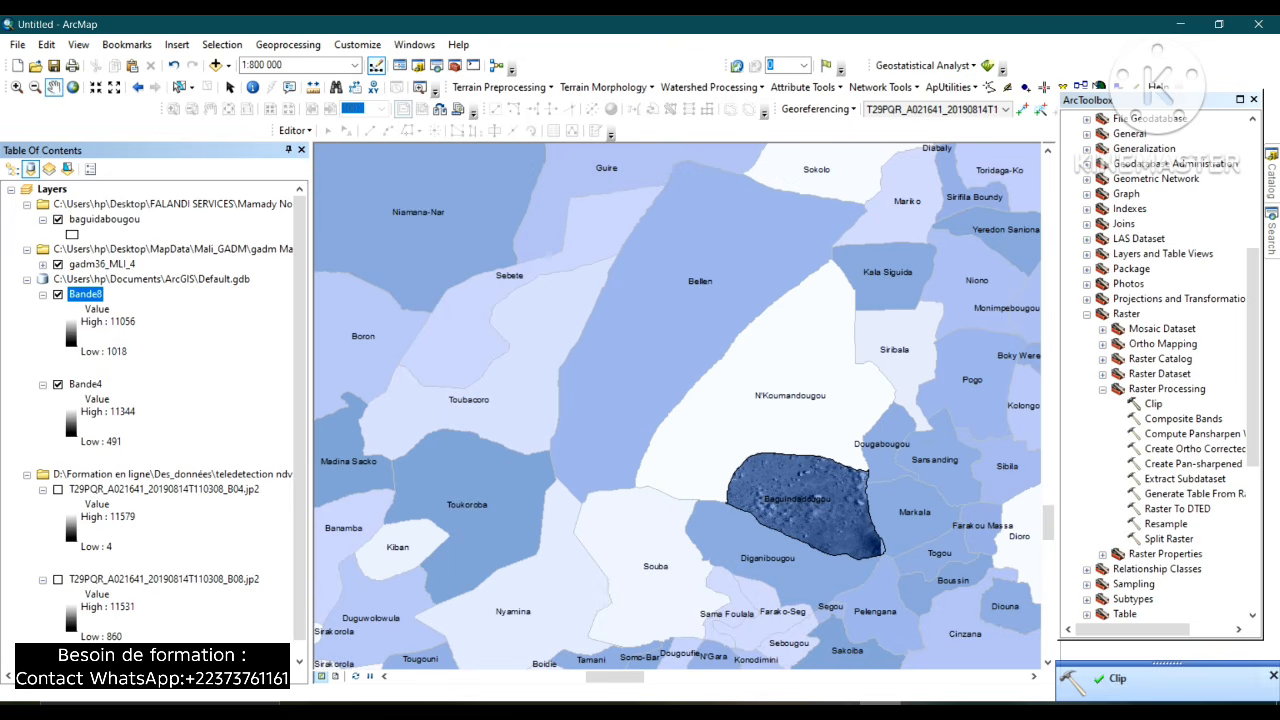
pyautogui.click(57, 264)
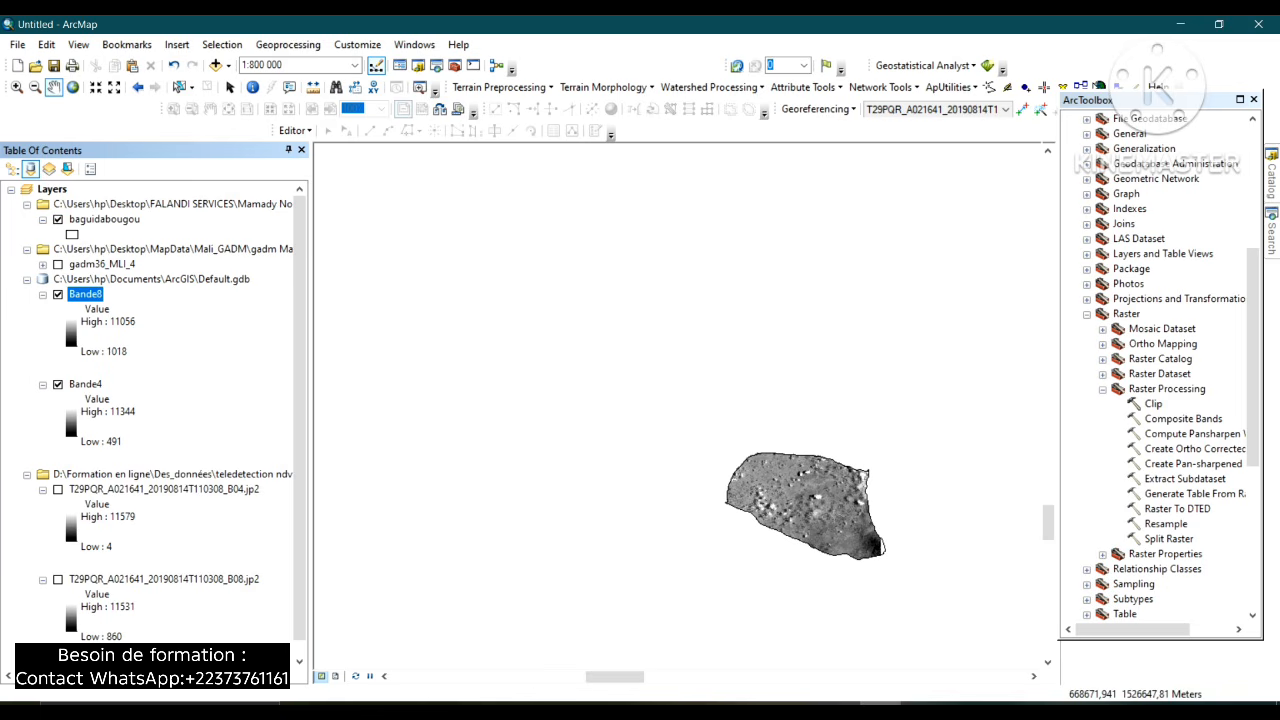
# Zoom the map to the extent of the Bande8 layer.
pyautogui.rightClick(102, 281)
pyautogui.click(85, 294)
pyautogui.rightClick(86, 295)
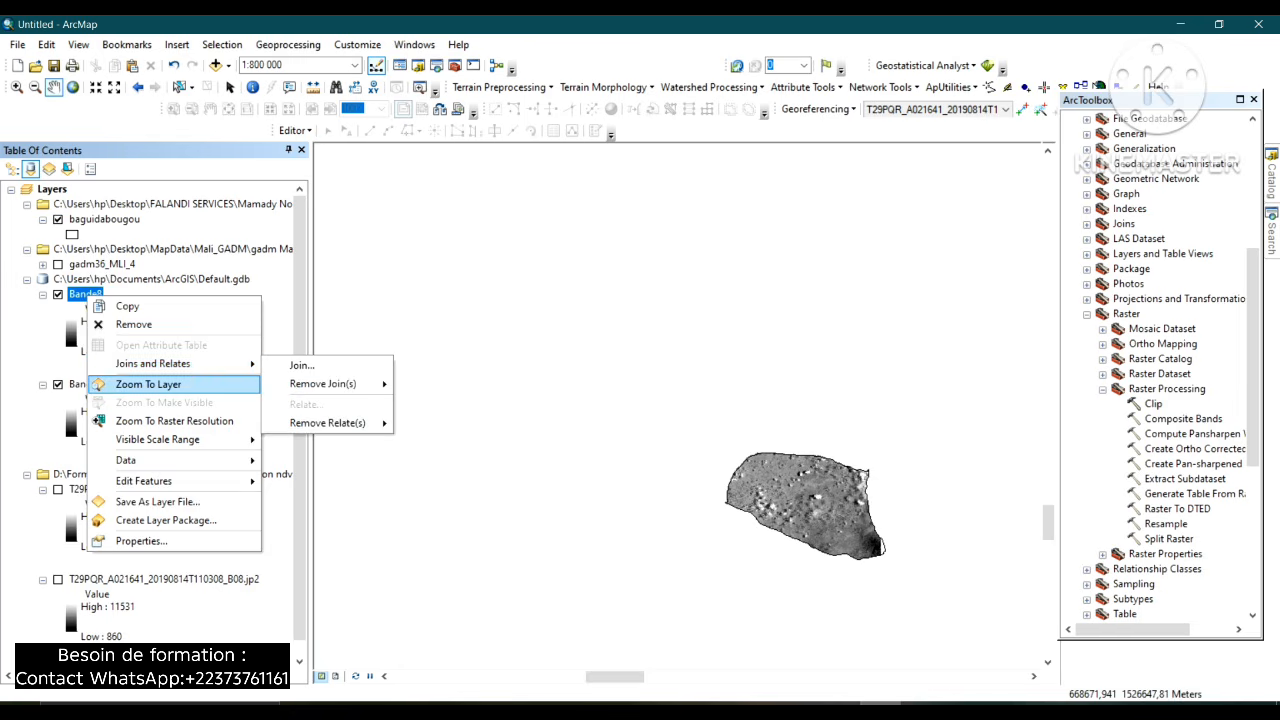
pyautogui.click(148, 384)
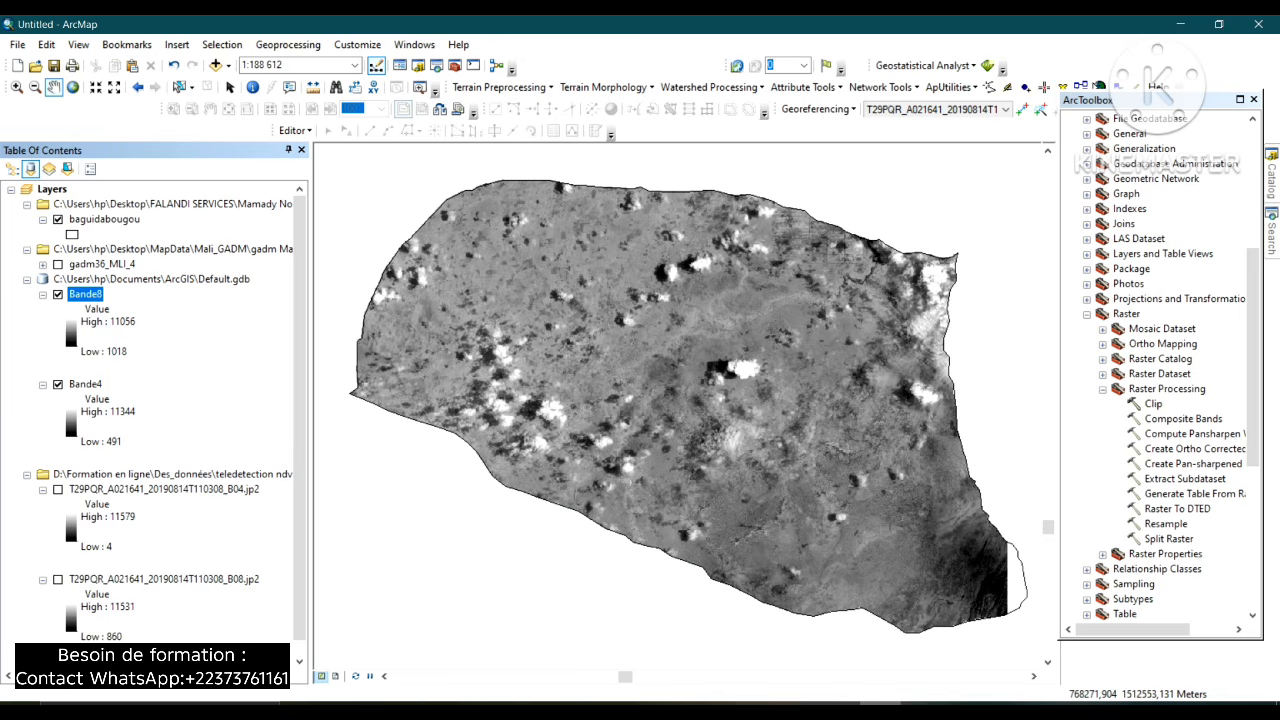
# Collapse Data Management Tools and open the Raster Calculator from the Map Algebra toolset of Spatial Analyst Tools.
pyautogui.doubleClick(1166, 388)
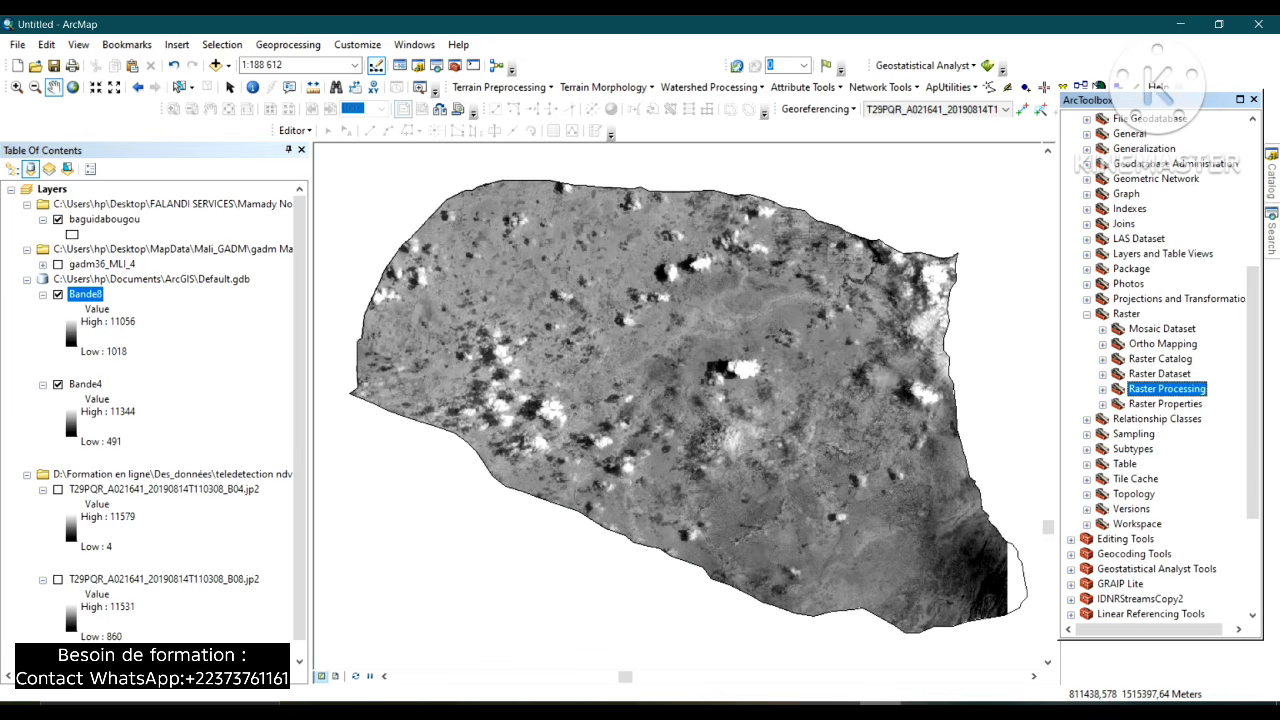
pyautogui.click(1087, 314)
pyautogui.scroll(6, 1087, 314)
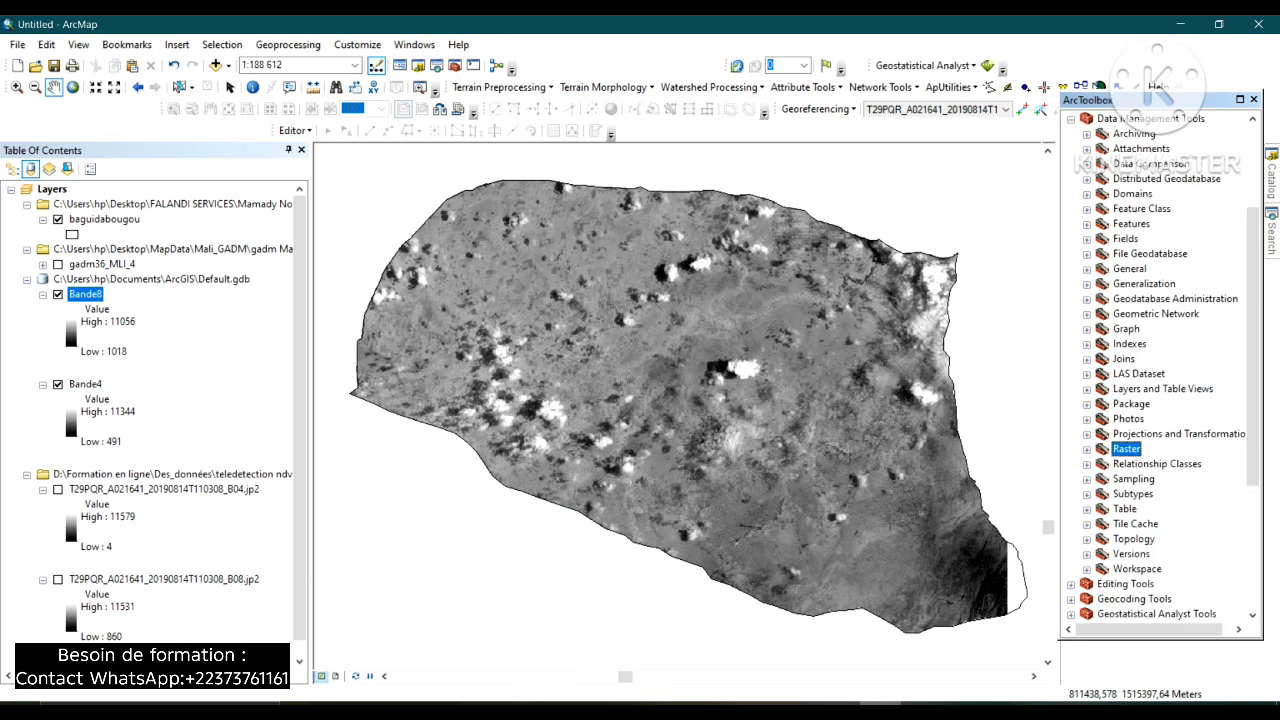
pyautogui.click(1071, 254)
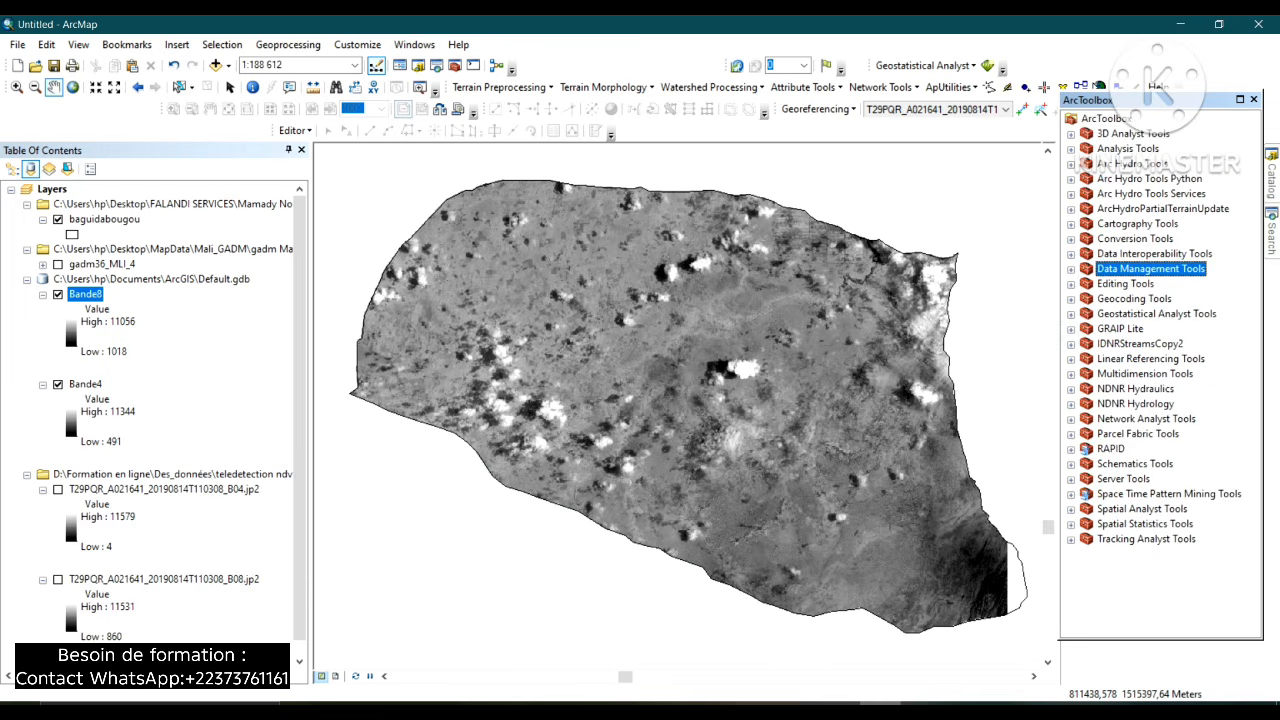
pyautogui.click(1071, 509)
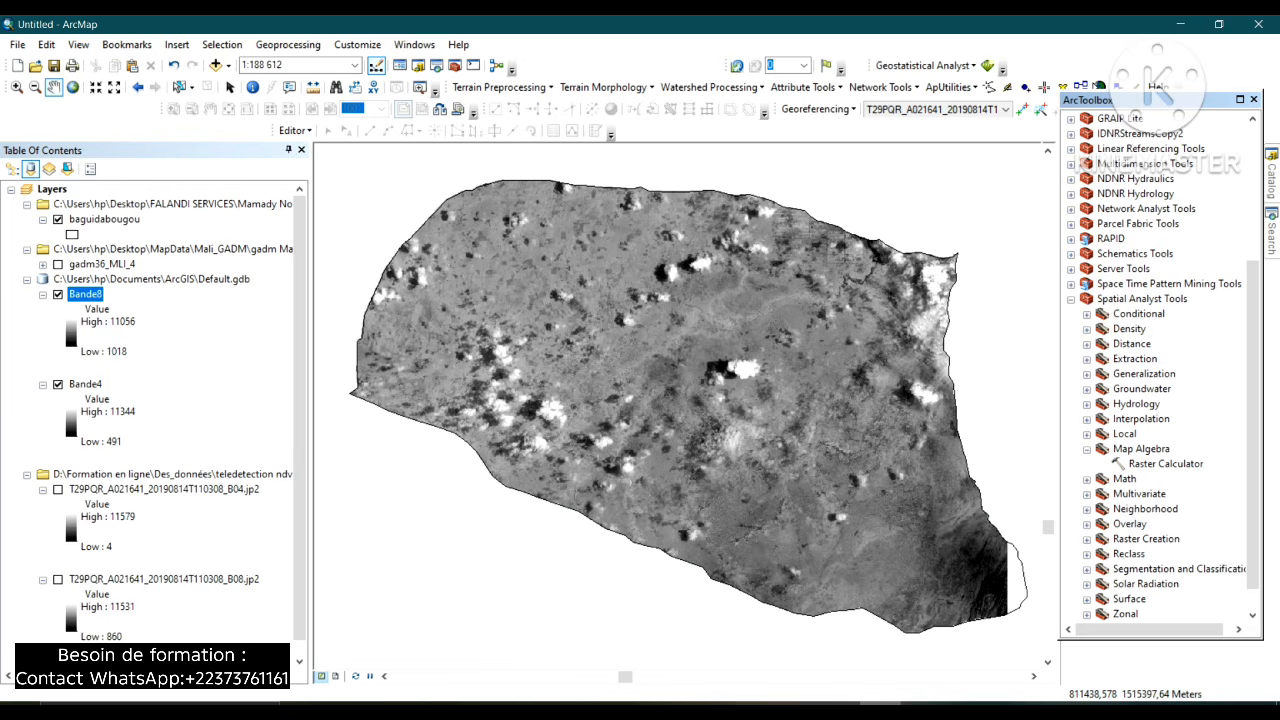
pyautogui.doubleClick(1165, 464)
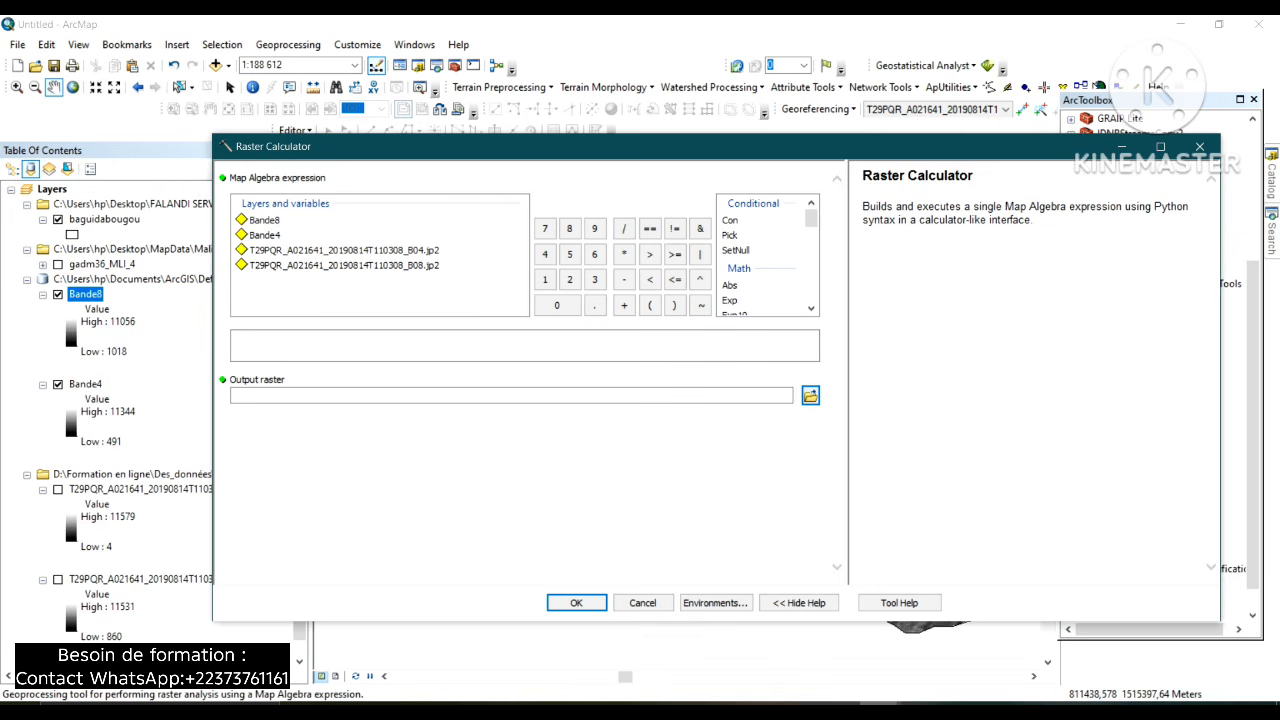
# Enter the NDVI numerator Float("Bande8" - "Bande4") in the map algebra expression.
pyautogui.click(811, 308)
pyautogui.click(811, 308)
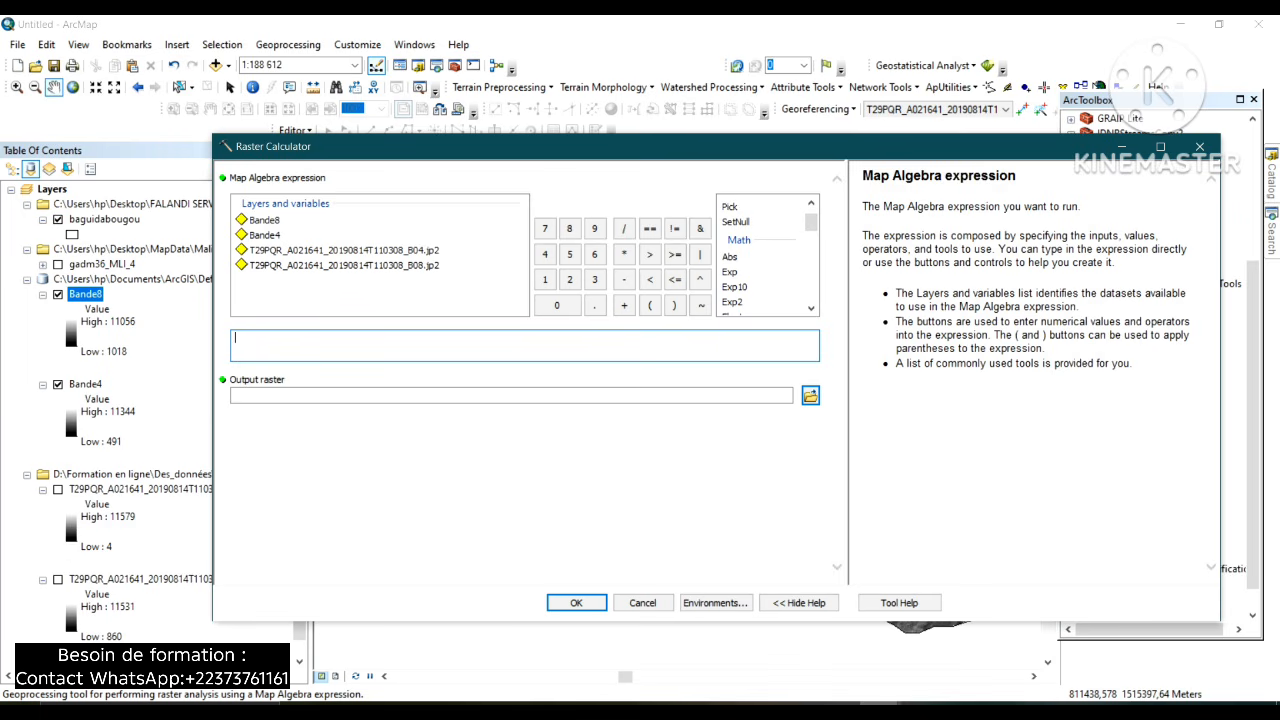
pyautogui.click(811, 308)
pyautogui.click(811, 308)
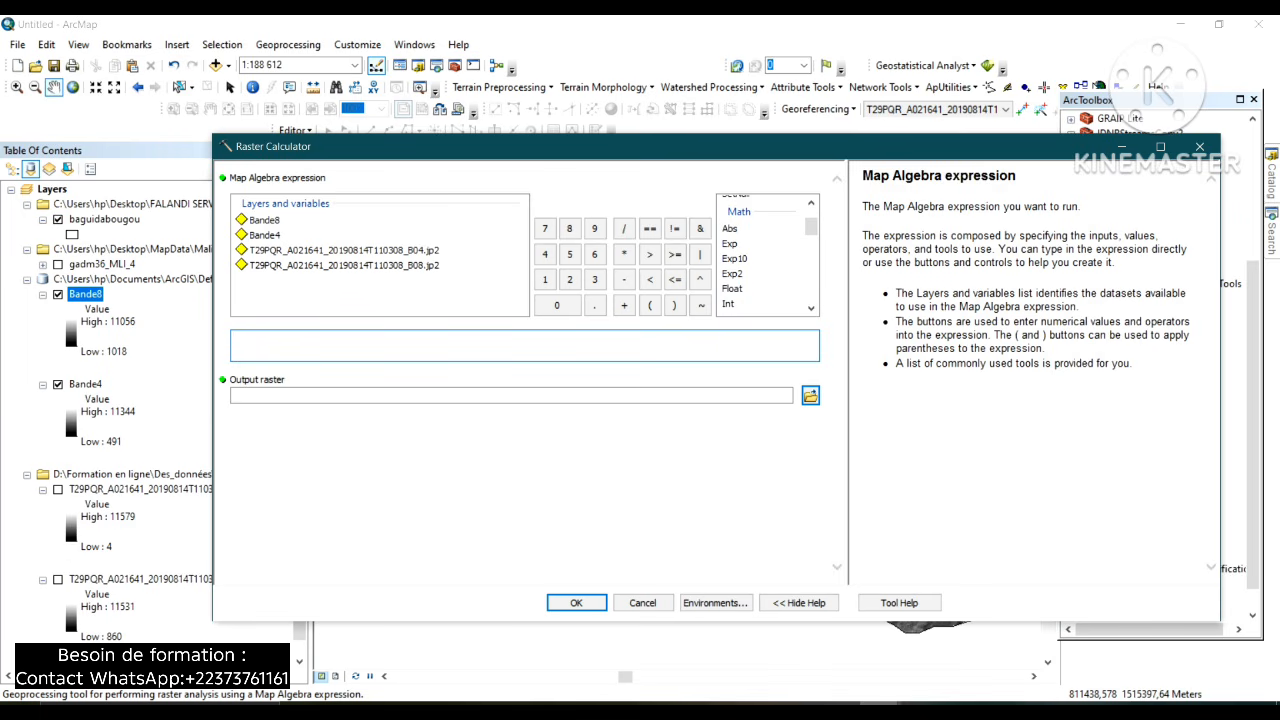
pyautogui.doubleClick(733, 289)
pyautogui.doubleClick(265, 220)
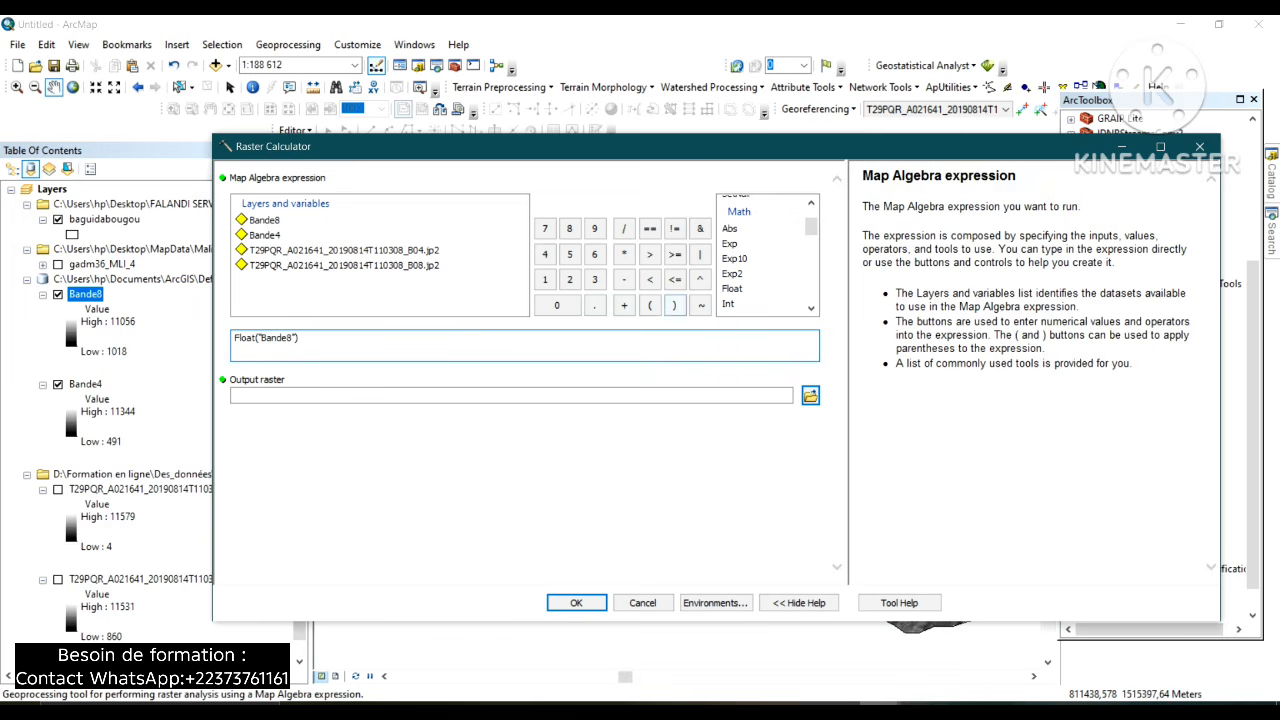
pyautogui.click(624, 279)
pyautogui.doubleClick(265, 235)
# Complete the expression by dividing by the NDVI denominator Float("Bande8" + "Bande4").
pyautogui.click(624, 229)
pyautogui.doubleClick(732, 289)
pyautogui.doubleClick(264, 220)
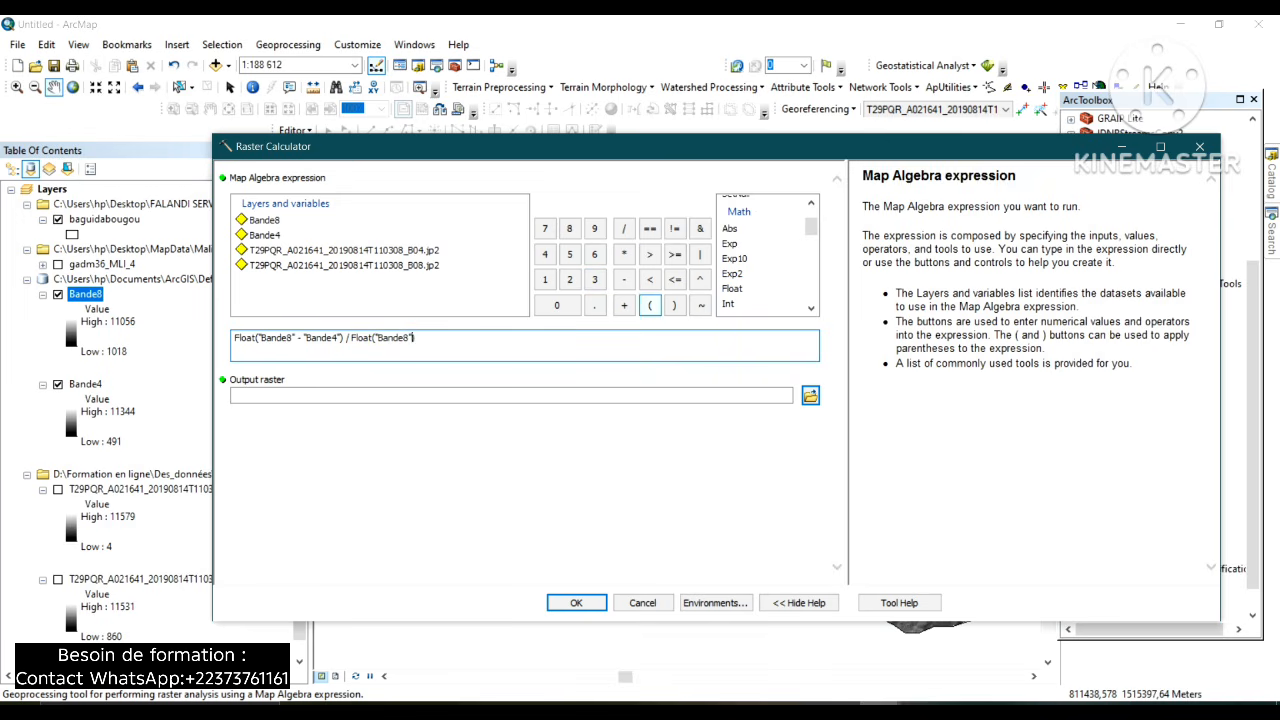
pyautogui.click(624, 305)
pyautogui.doubleClick(264, 235)
pyautogui.click(490, 460)
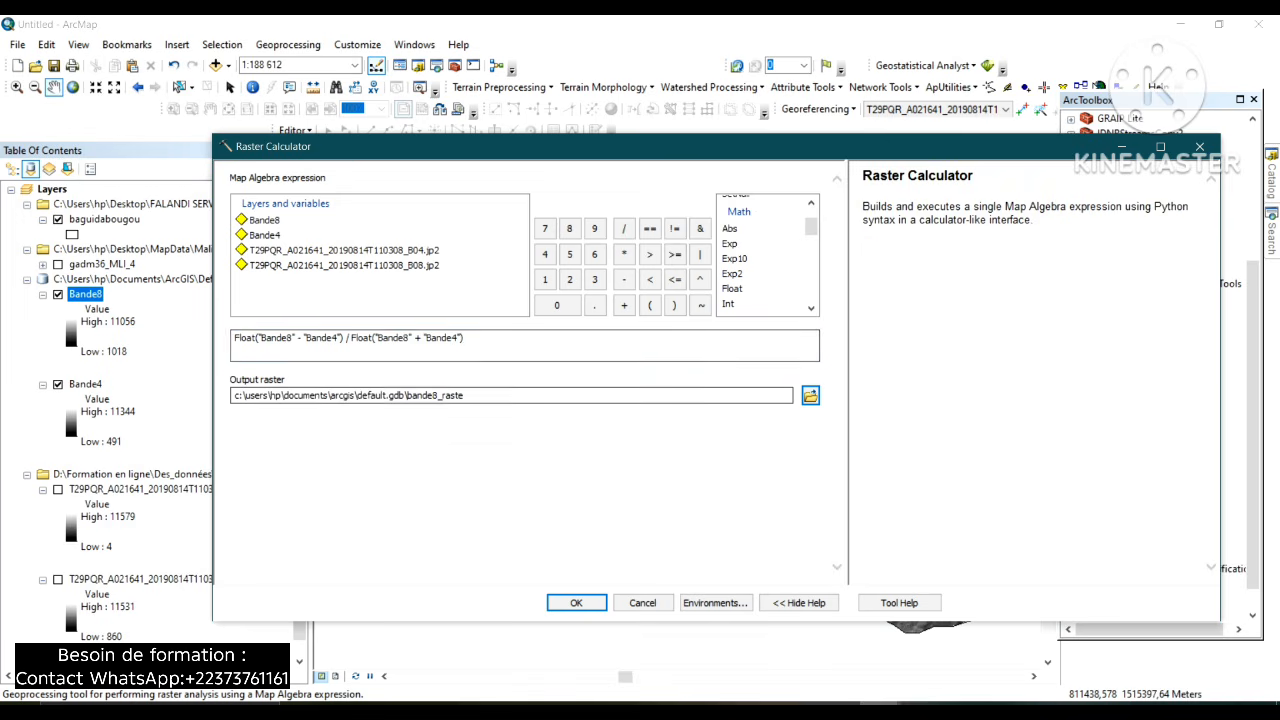
# Name the output raster NDVI in Default.gdb and run the raster calculation.
pyautogui.moveTo(468, 395); pyautogui.dragTo(406, 395)
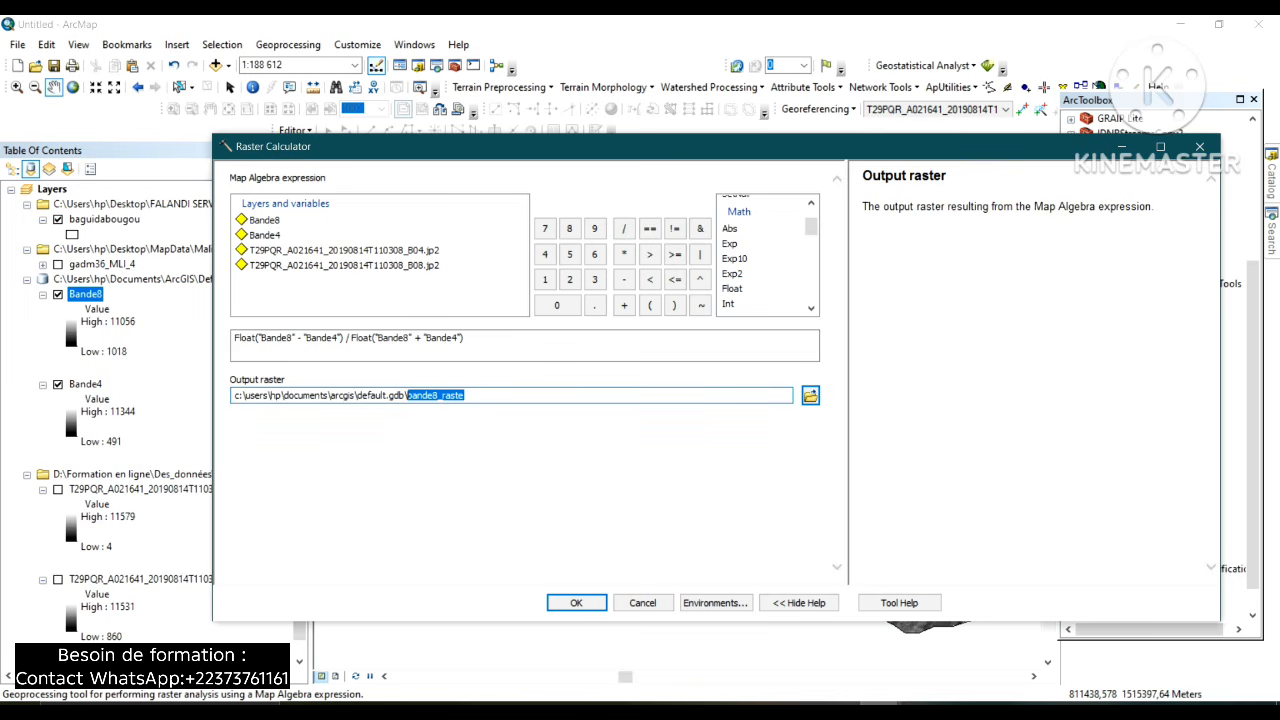
pyautogui.write('NDV')
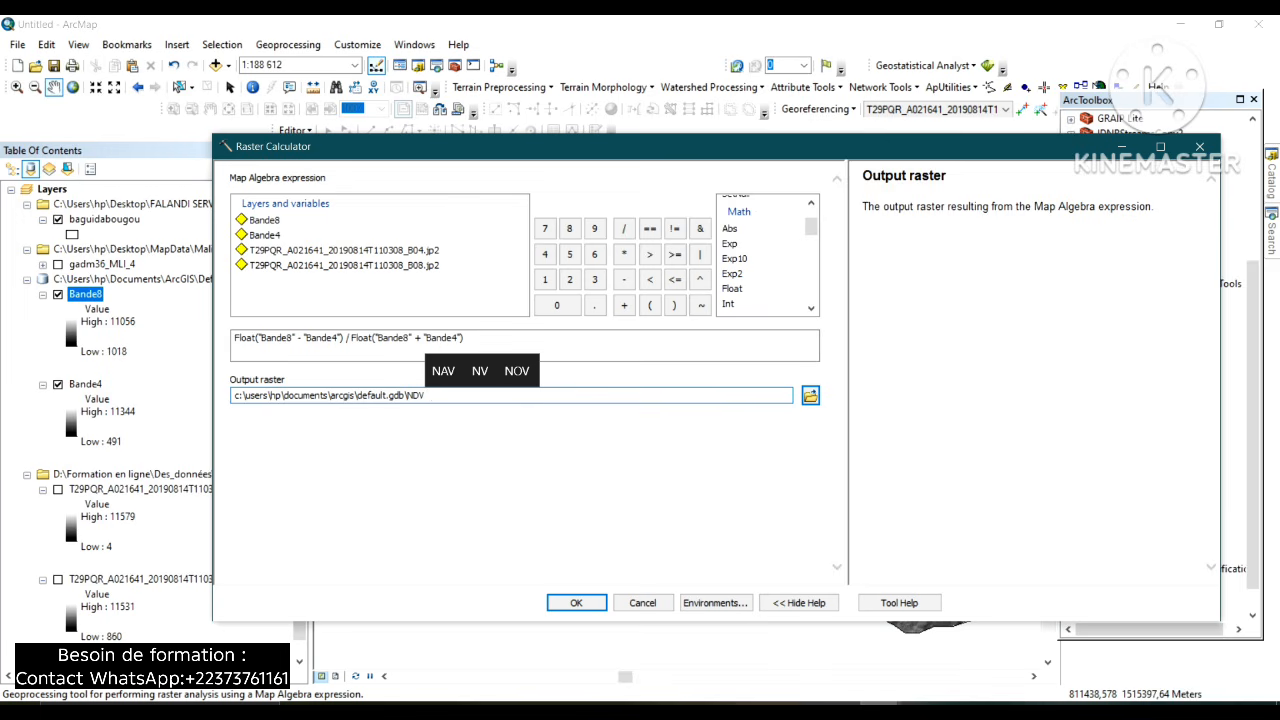
pyautogui.write('I')
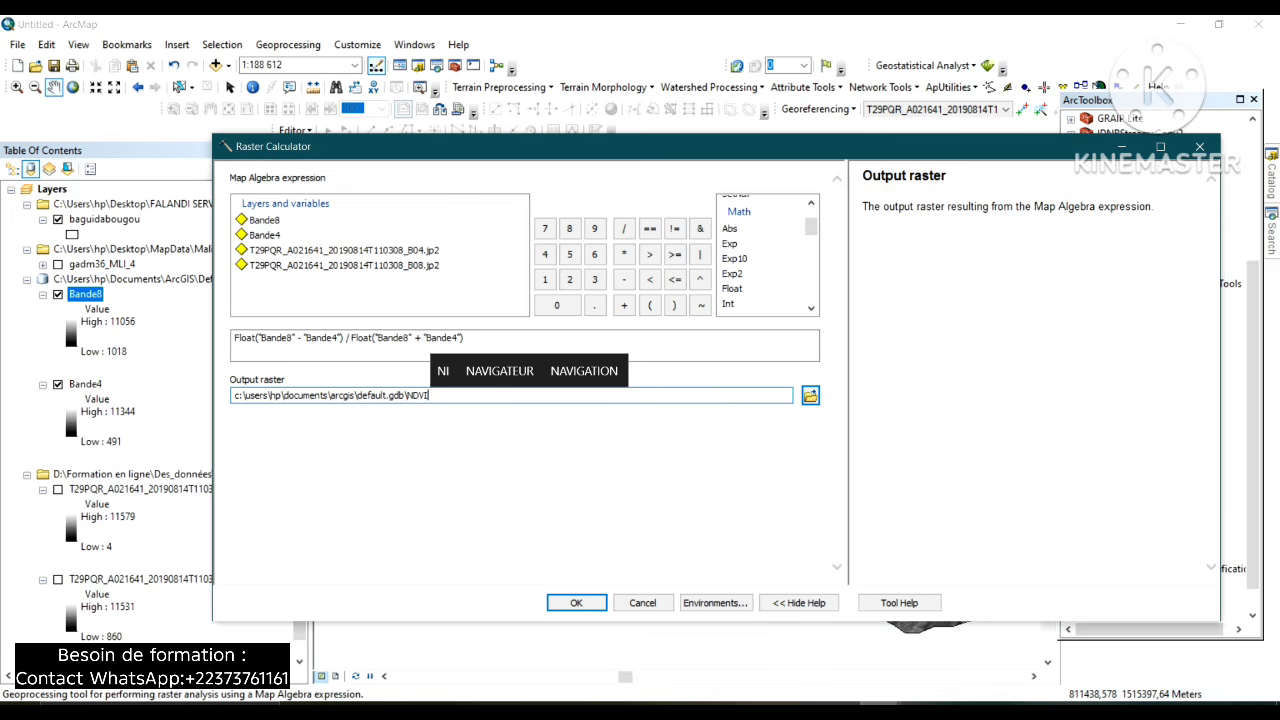
pyautogui.press('Tab')
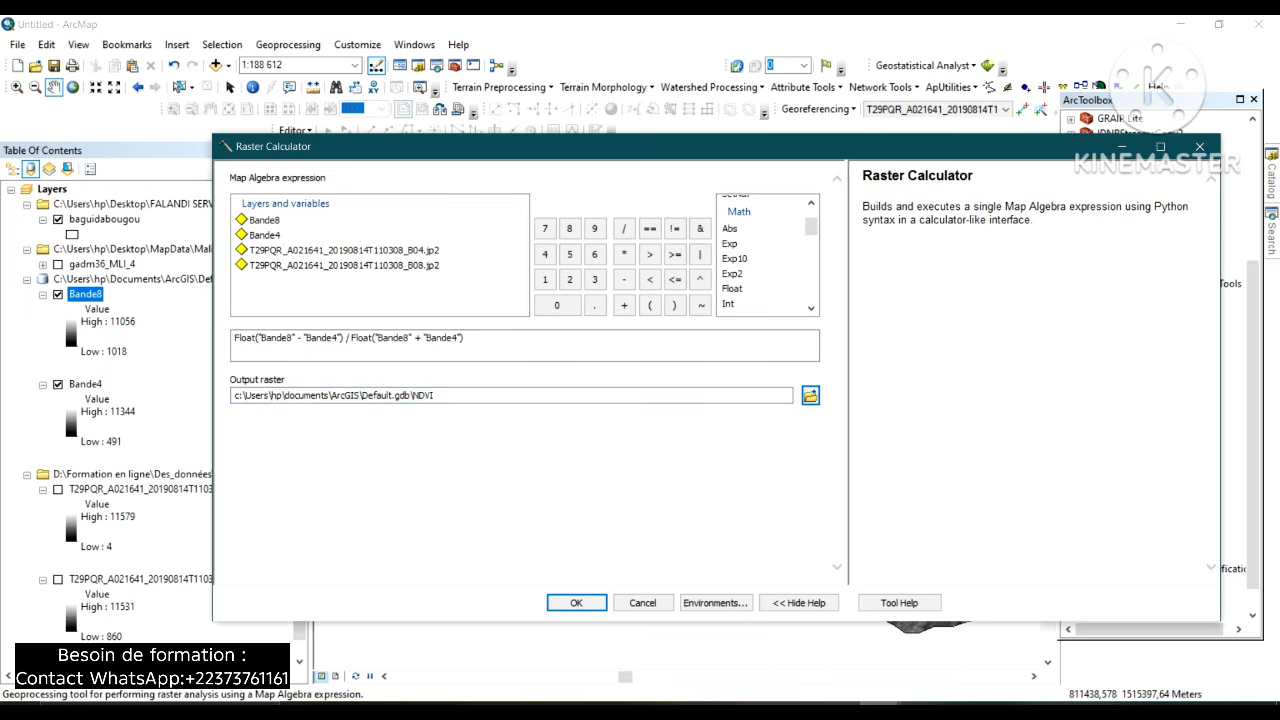
pyautogui.press('Return')
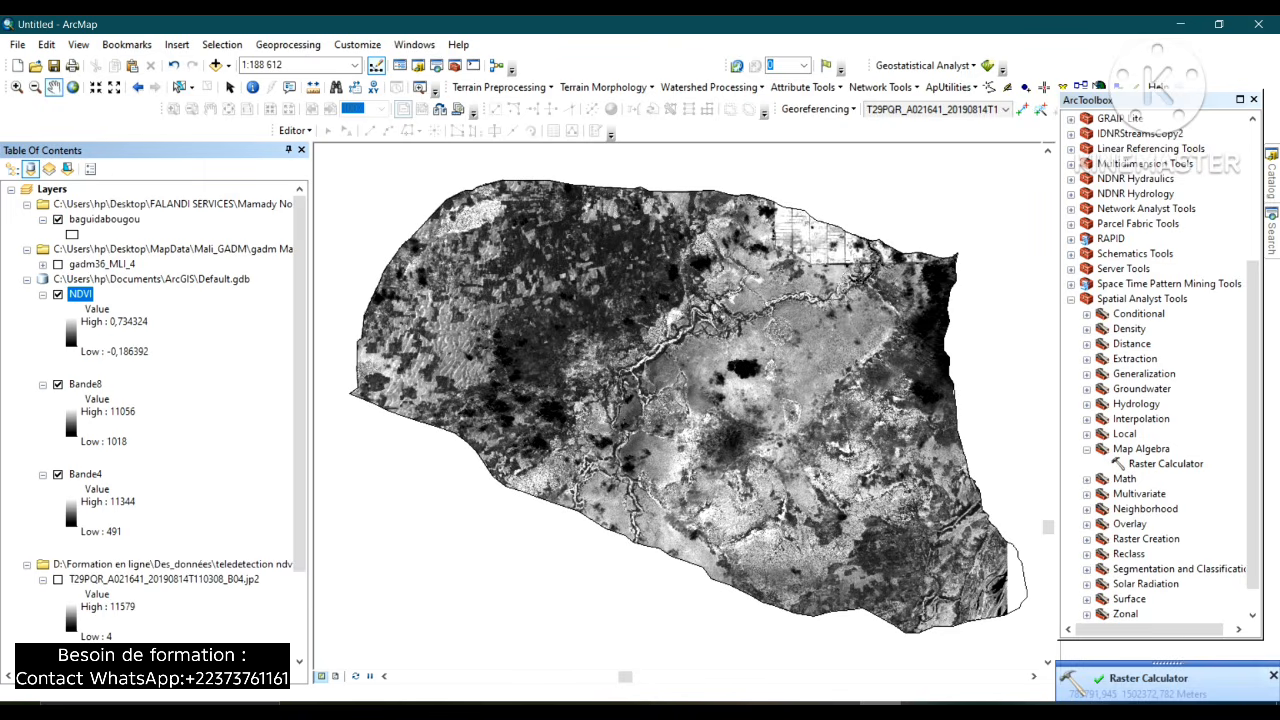
# Hide the Bande8 and Bande4 layers on the map.
pyautogui.click(57, 384)
pyautogui.click(57, 474)
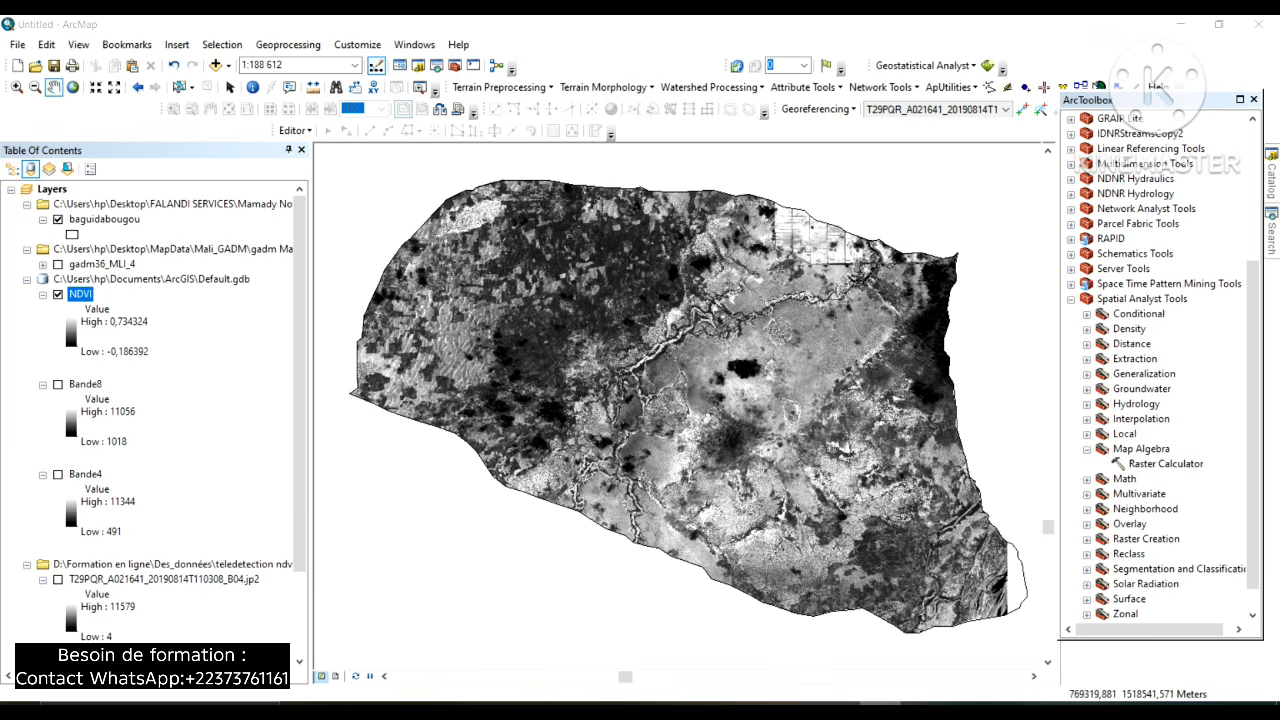
# Switch the NDVI layer's symbology to Classified and set its classification method to Manual with 5 classes.
pyautogui.rightClick(80, 294)
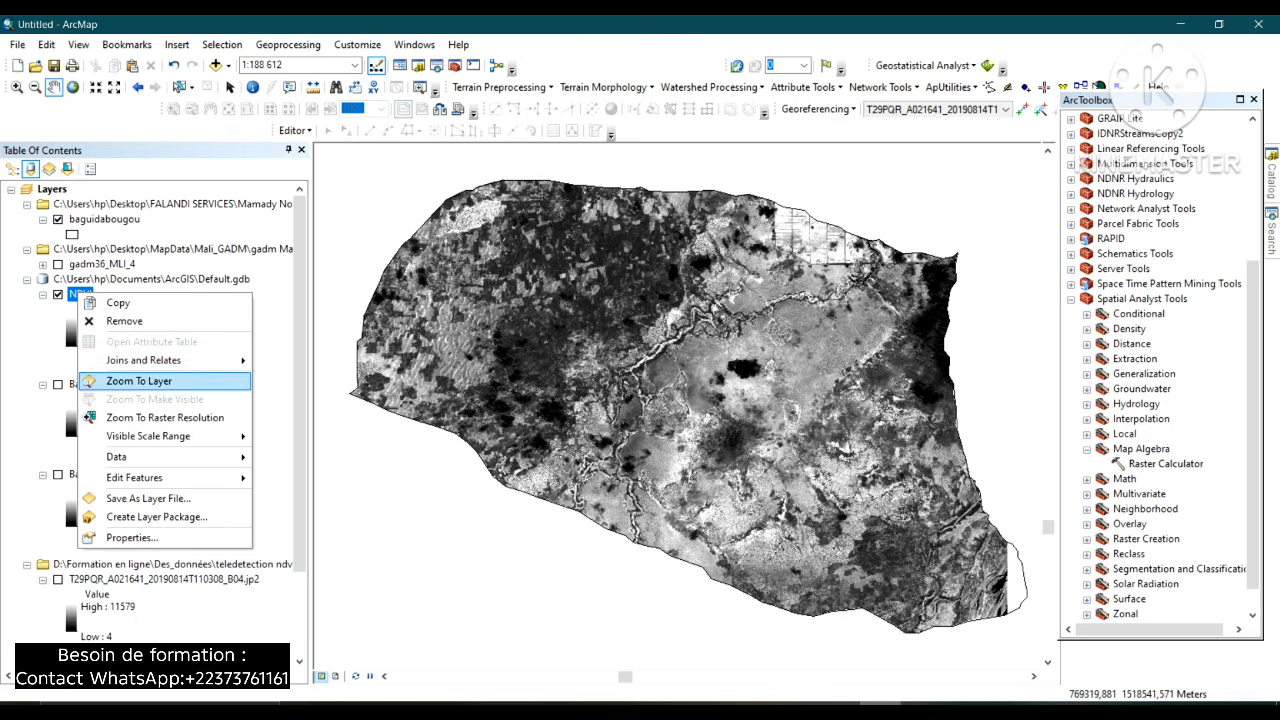
pyautogui.click(132, 537)
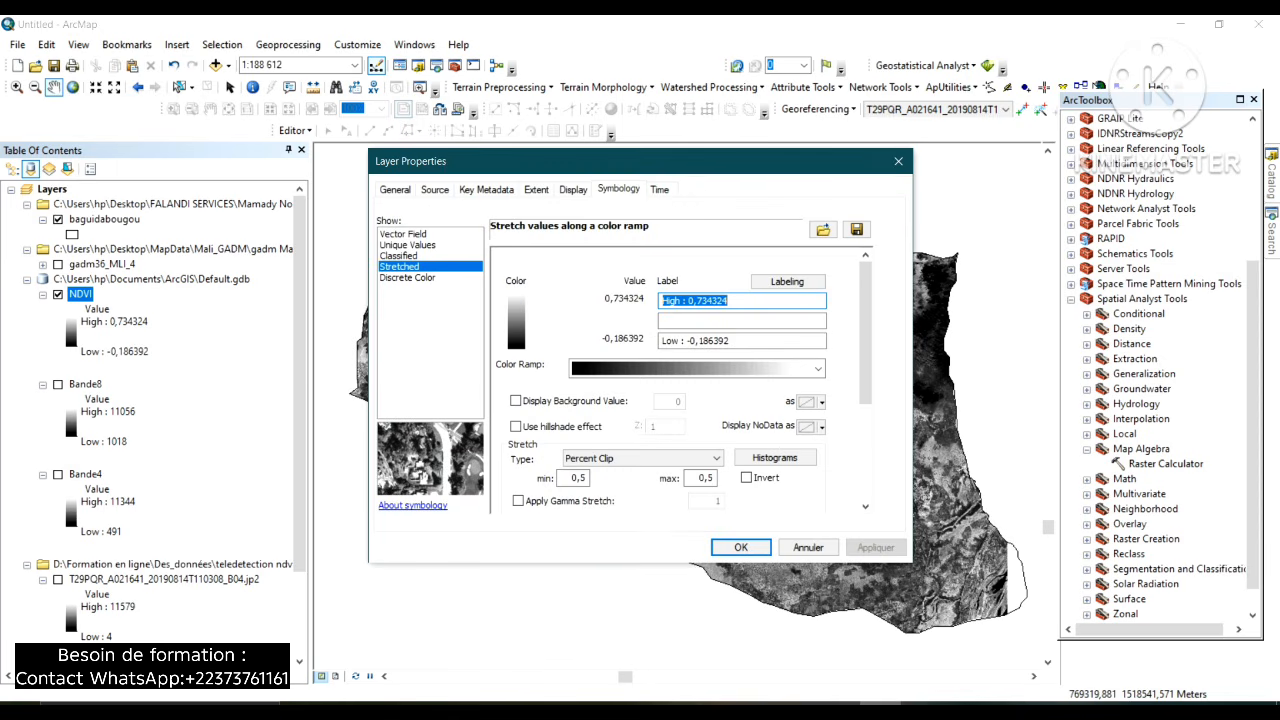
pyautogui.click(399, 256)
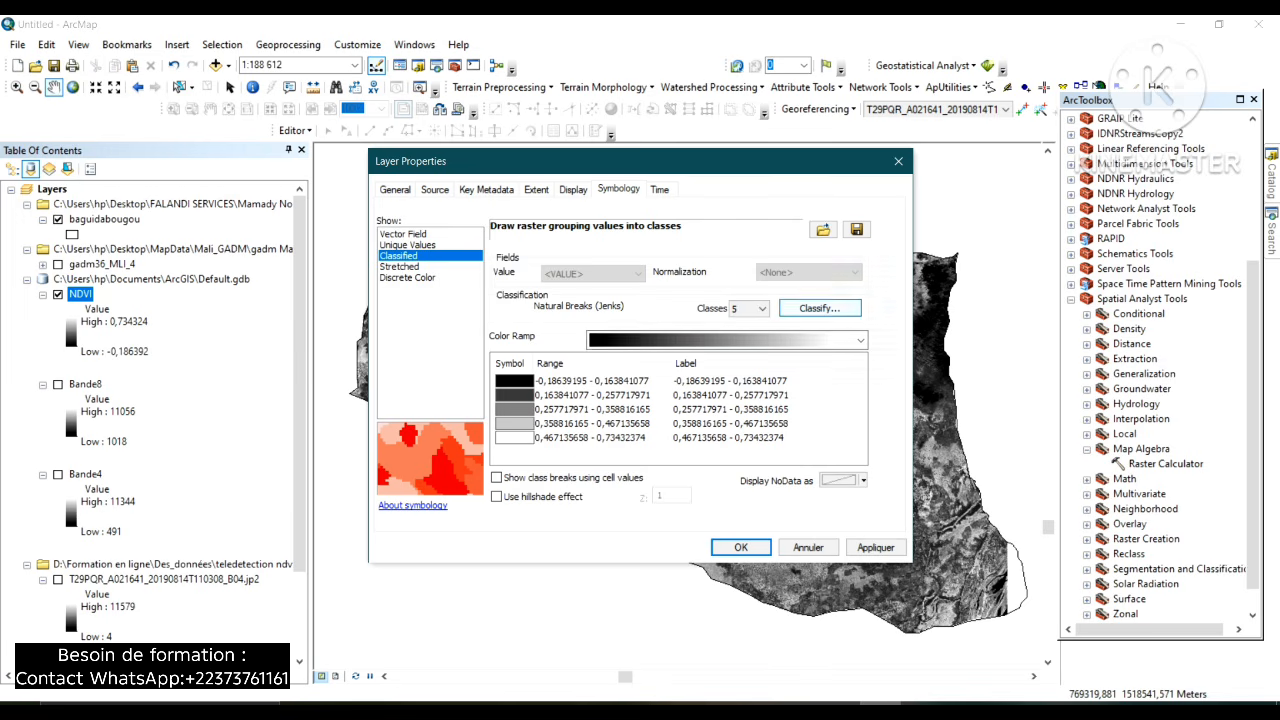
pyautogui.click(819, 308)
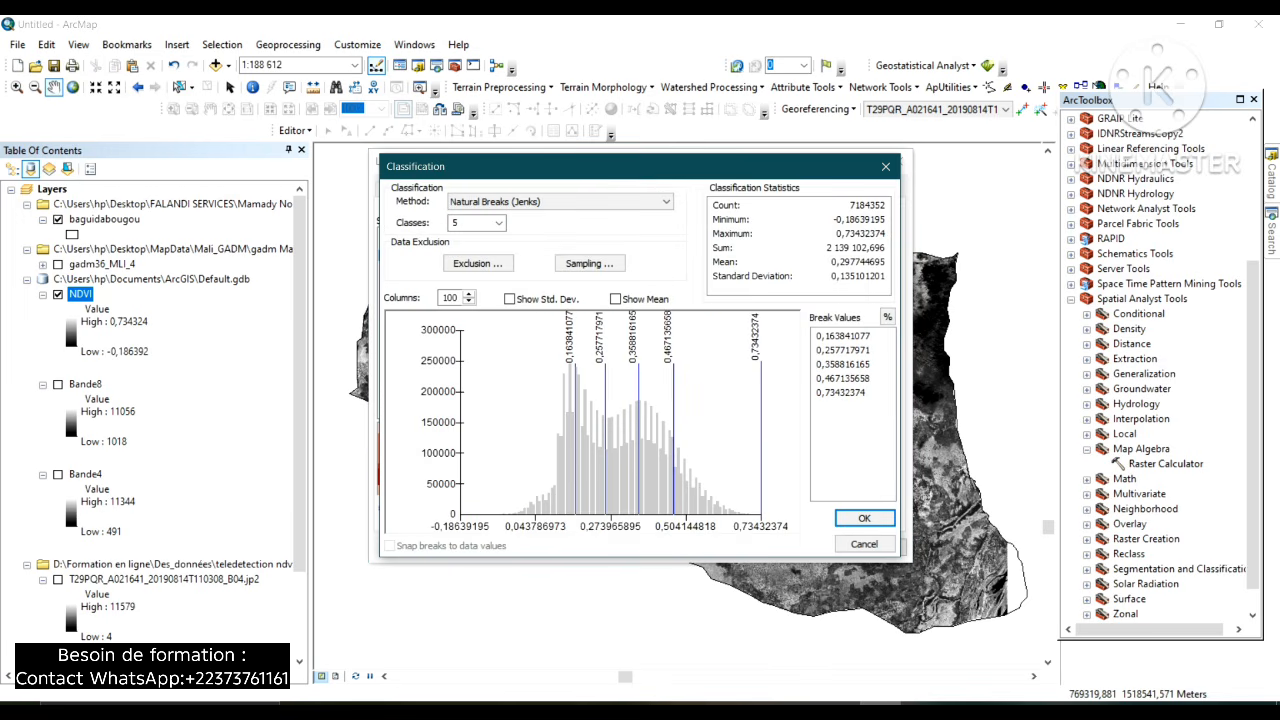
pyautogui.click(845, 336)
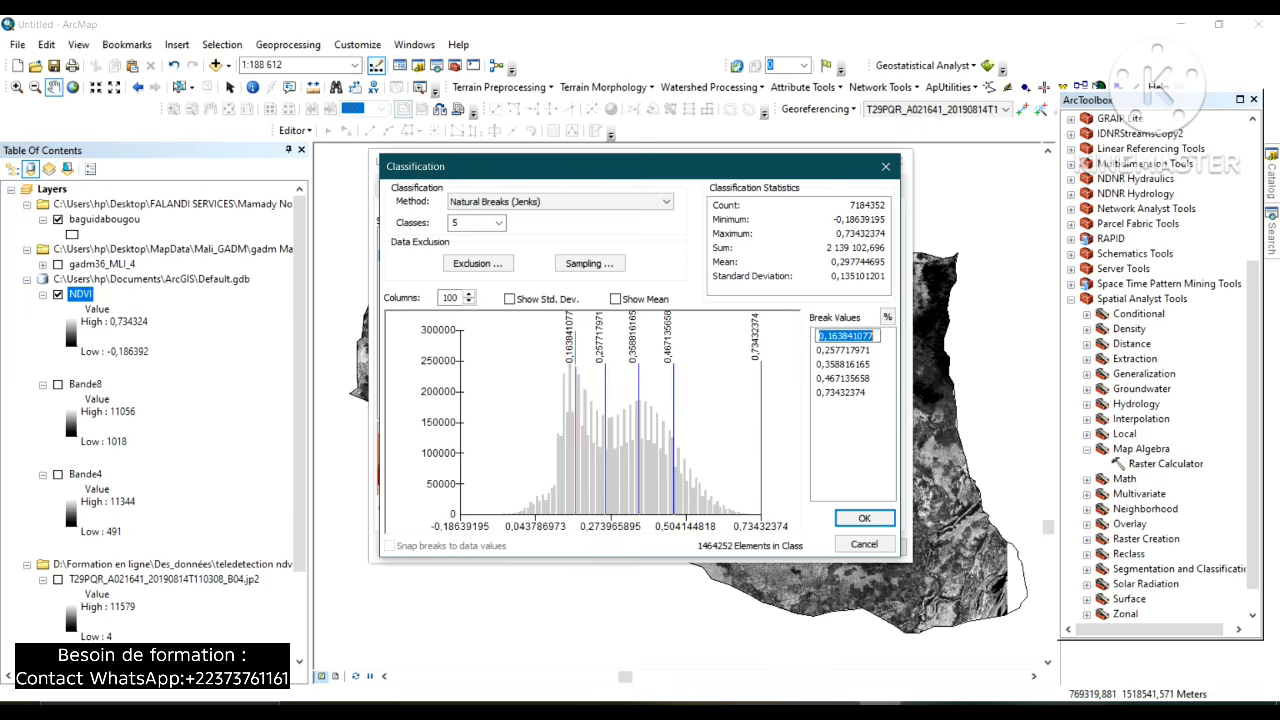
pyautogui.click(600, 201)
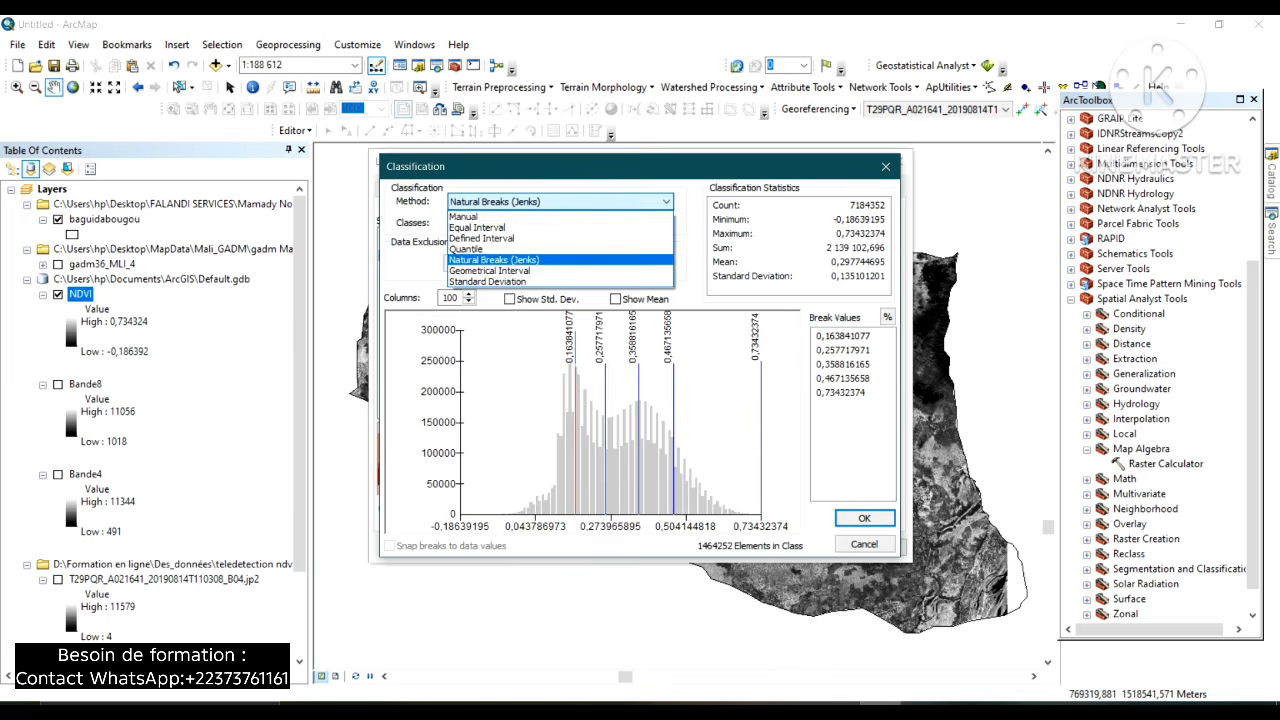
pyautogui.click(463, 216)
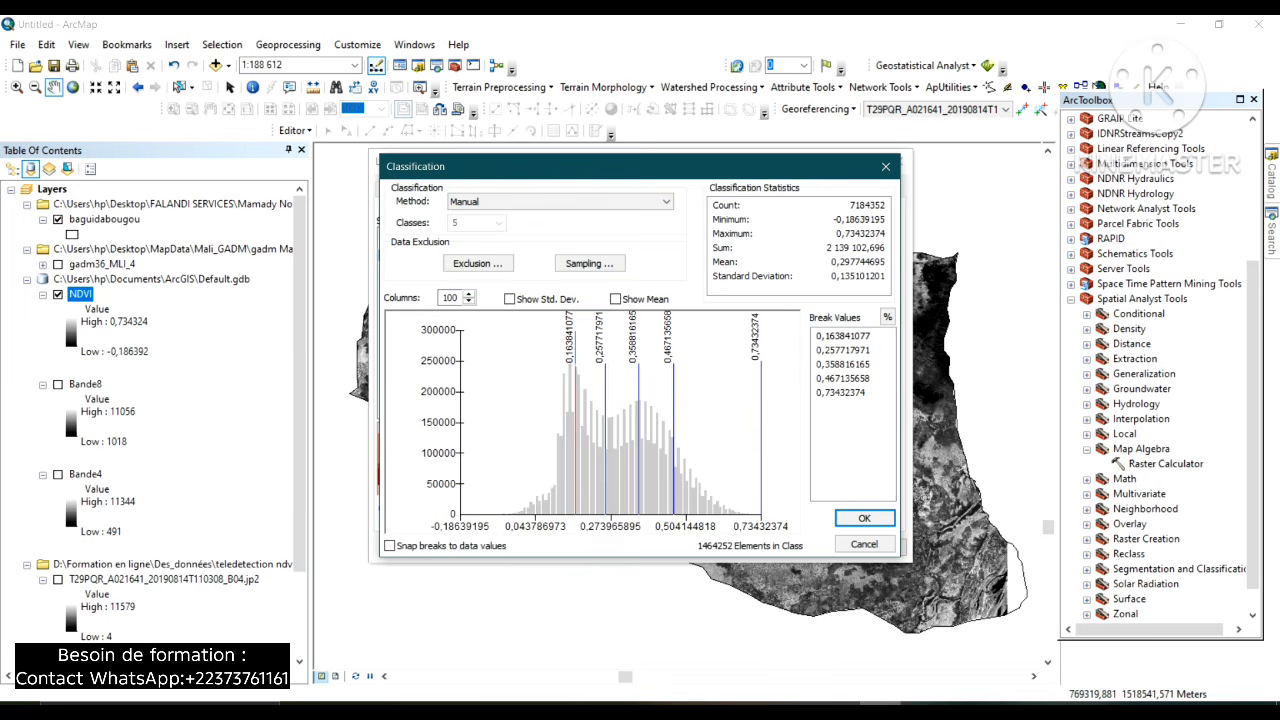
# Set the first two NDVI class break values to 0 and 0,2.
pyautogui.click(845, 336)
pyautogui.write('0')
pyautogui.press('Return')
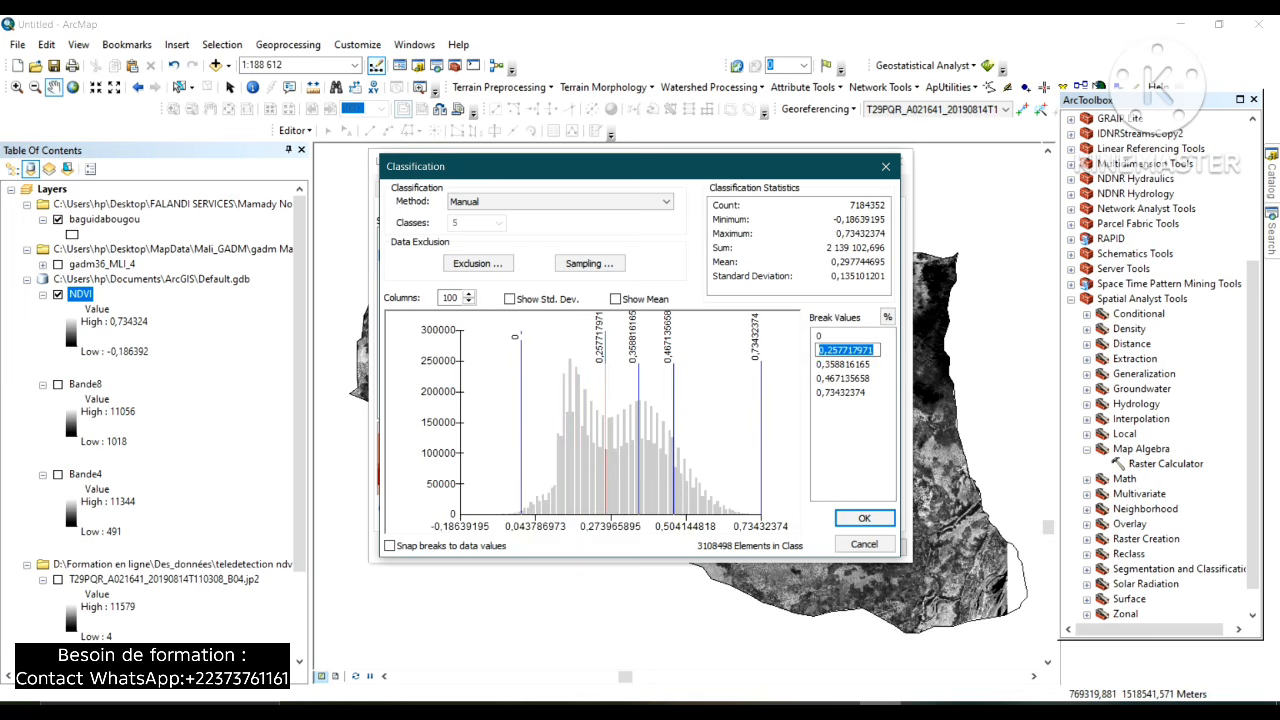
pyautogui.click(847, 350)
pyautogui.moveTo(831, 350); pyautogui.dragTo(874, 350)
pyautogui.press('BackSpace')
pyautogui.press('Return')
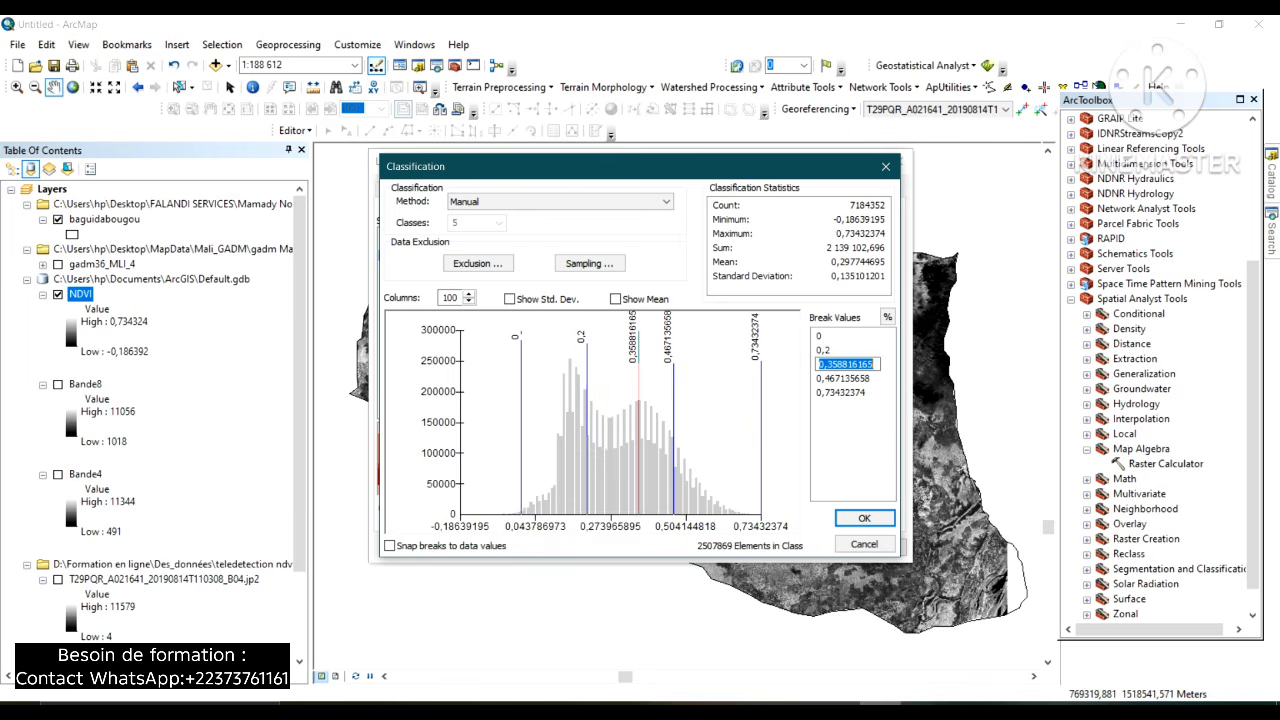
# Set the third NDVI class break value to 0,4.
pyautogui.click(826, 364)
pyautogui.moveTo(817, 364); pyautogui.dragTo(872, 364)
pyautogui.press('Return')
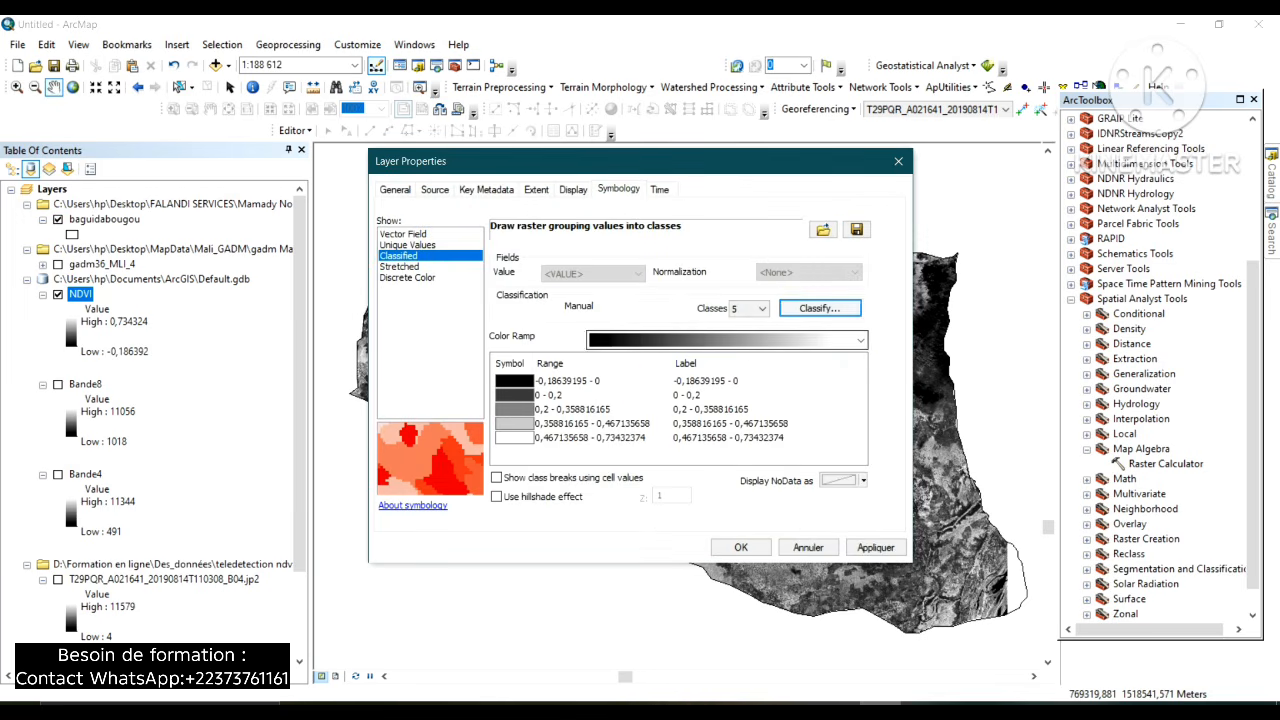
pyautogui.press('Return')
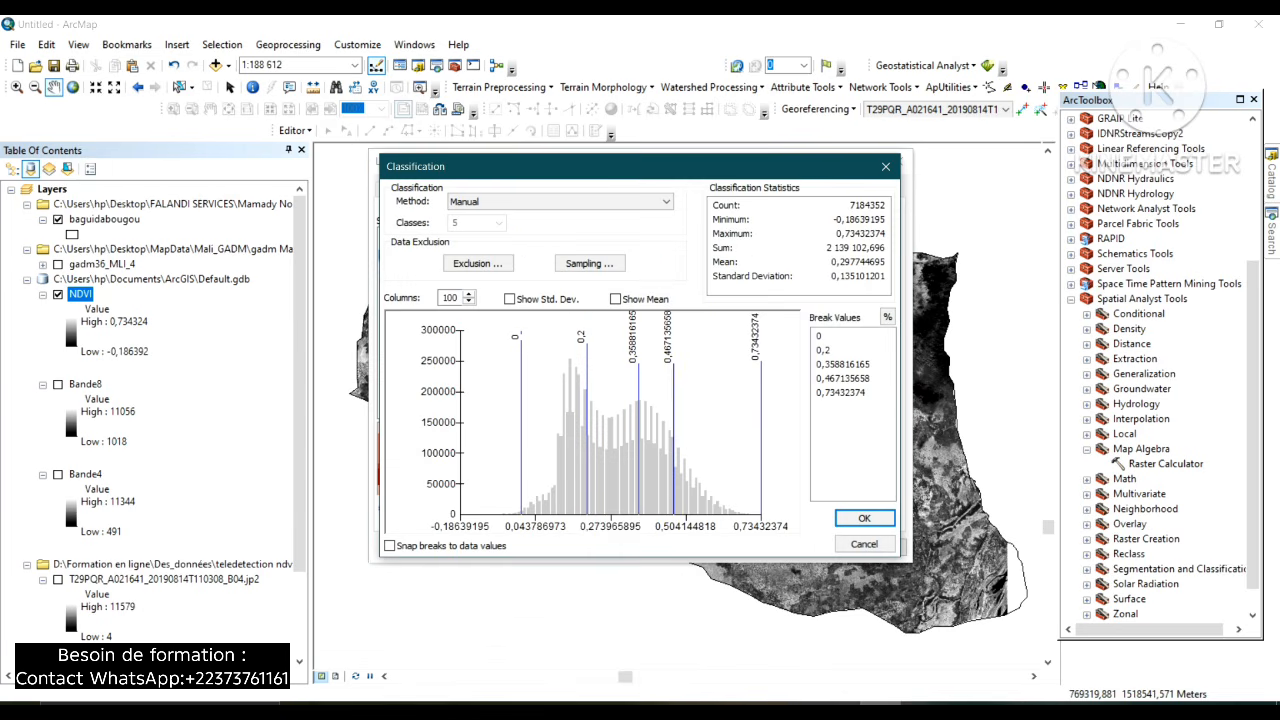
pyautogui.click(829, 364)
pyautogui.click(829, 364)
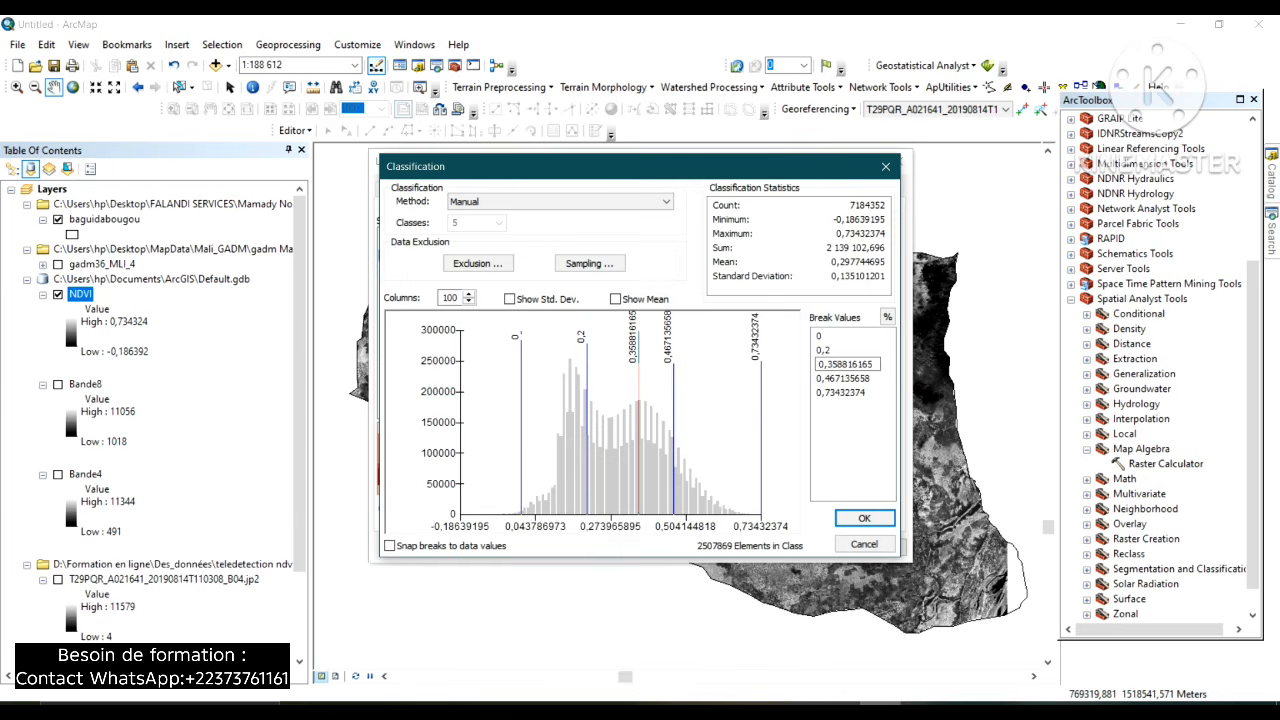
pyautogui.moveTo(832, 364); pyautogui.dragTo(876, 364)
pyautogui.press('BackSpace')
pyautogui.press('BackSpace')
pyautogui.write('4')
pyautogui.press('Return')
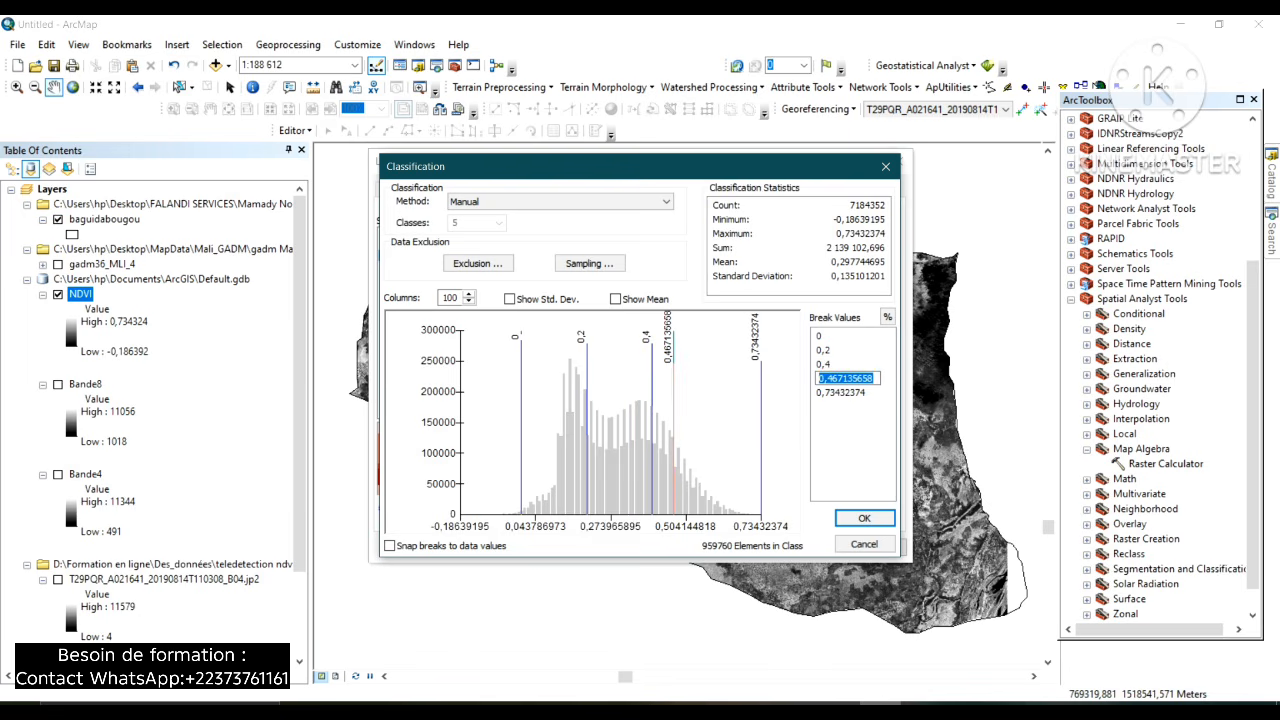
# Set the fourth break value to 0,6 and accept the manual classification.
pyautogui.click(846, 378)
pyautogui.moveTo(826, 378); pyautogui.dragTo(874, 378)
pyautogui.write('6')
pyautogui.press('Return')
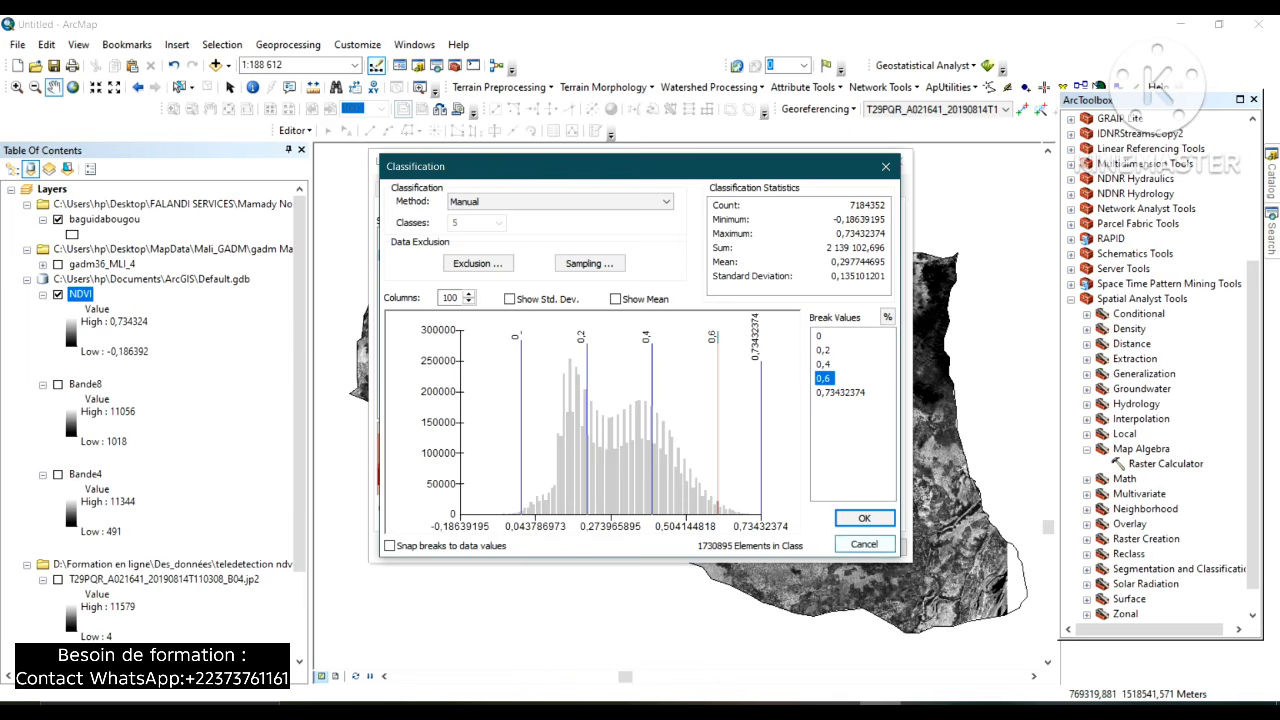
pyautogui.click(864, 518)
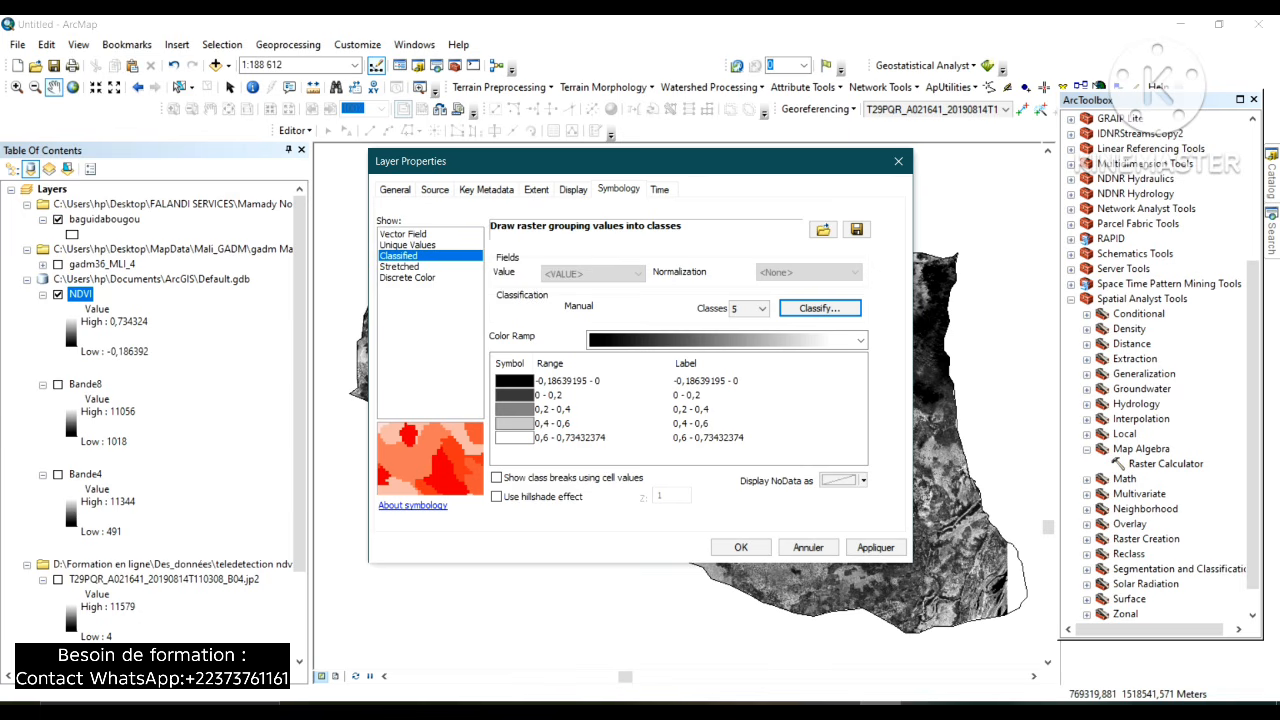
# Apply the green-yellow-red color ramp to the five NDVI classes.
pyautogui.click(860, 340)
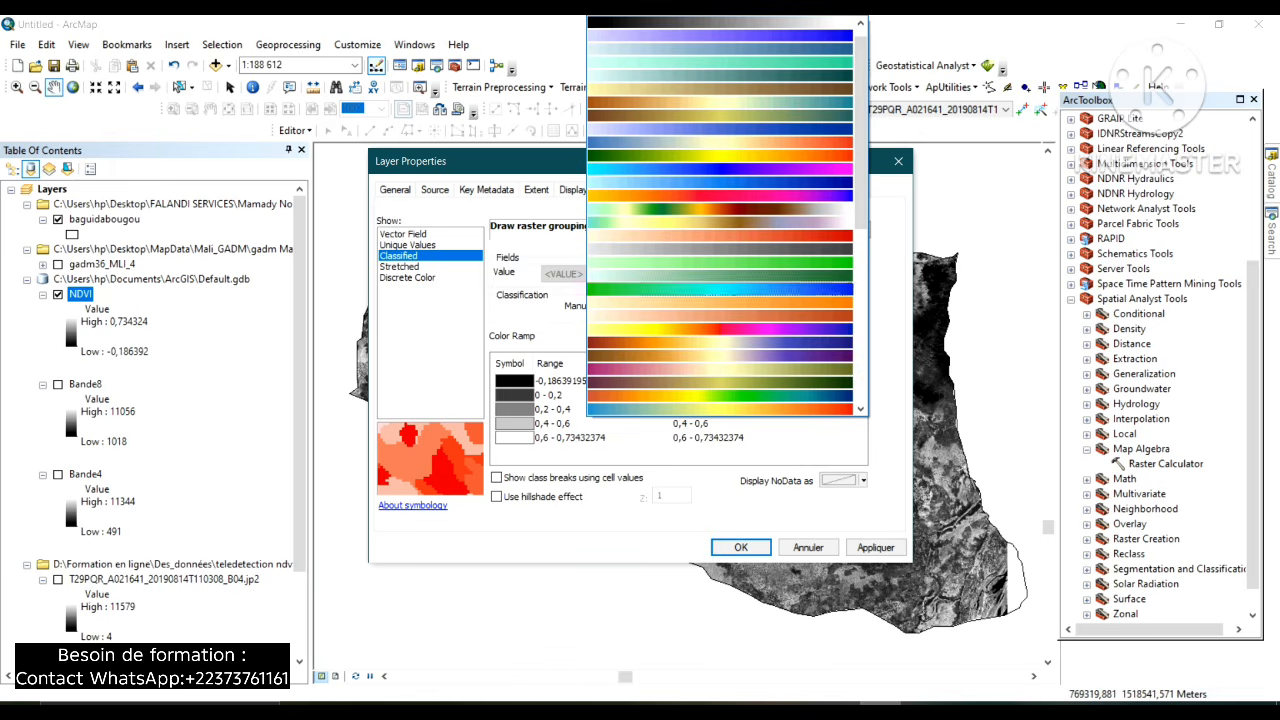
pyautogui.click(720, 263)
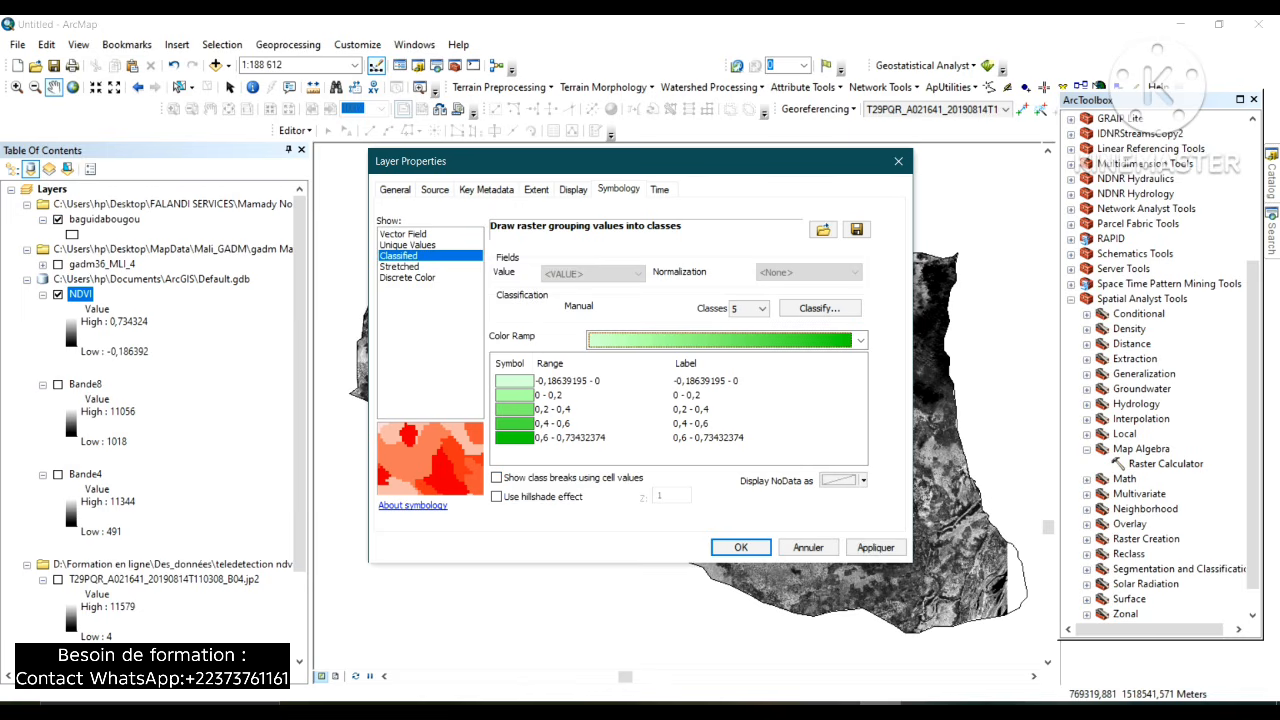
pyautogui.click(720, 340)
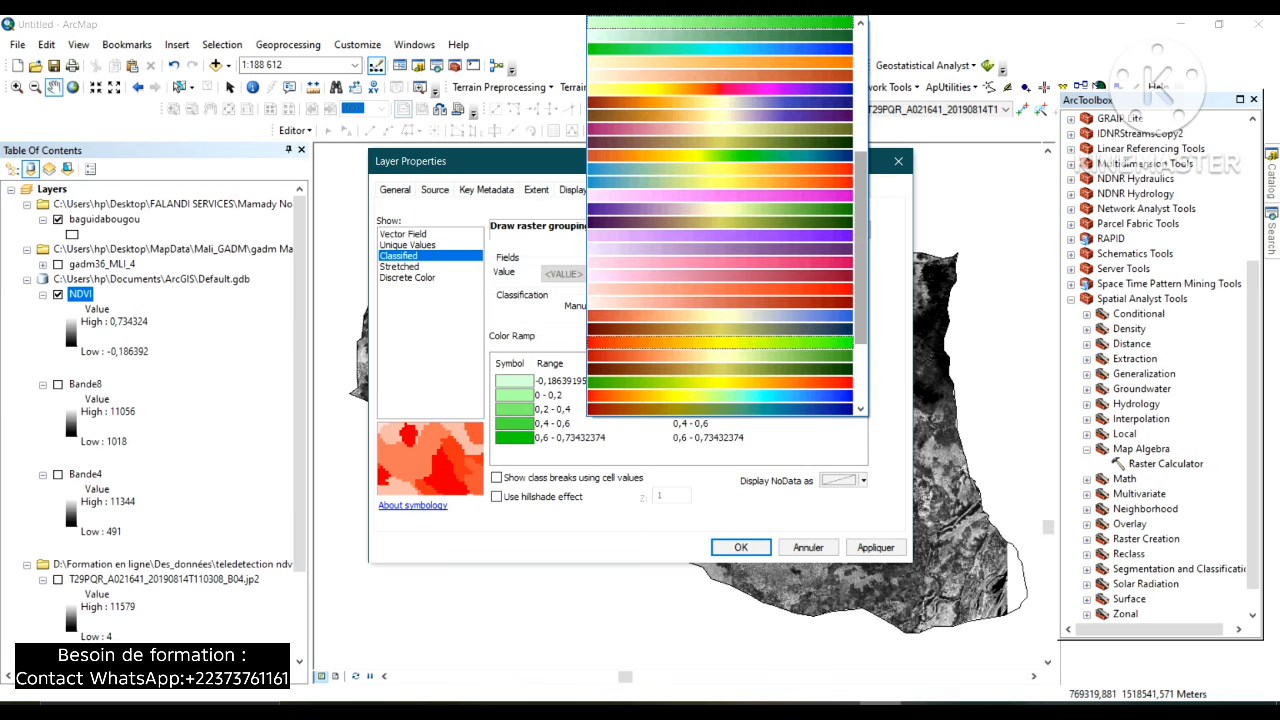
pyautogui.click(720, 382)
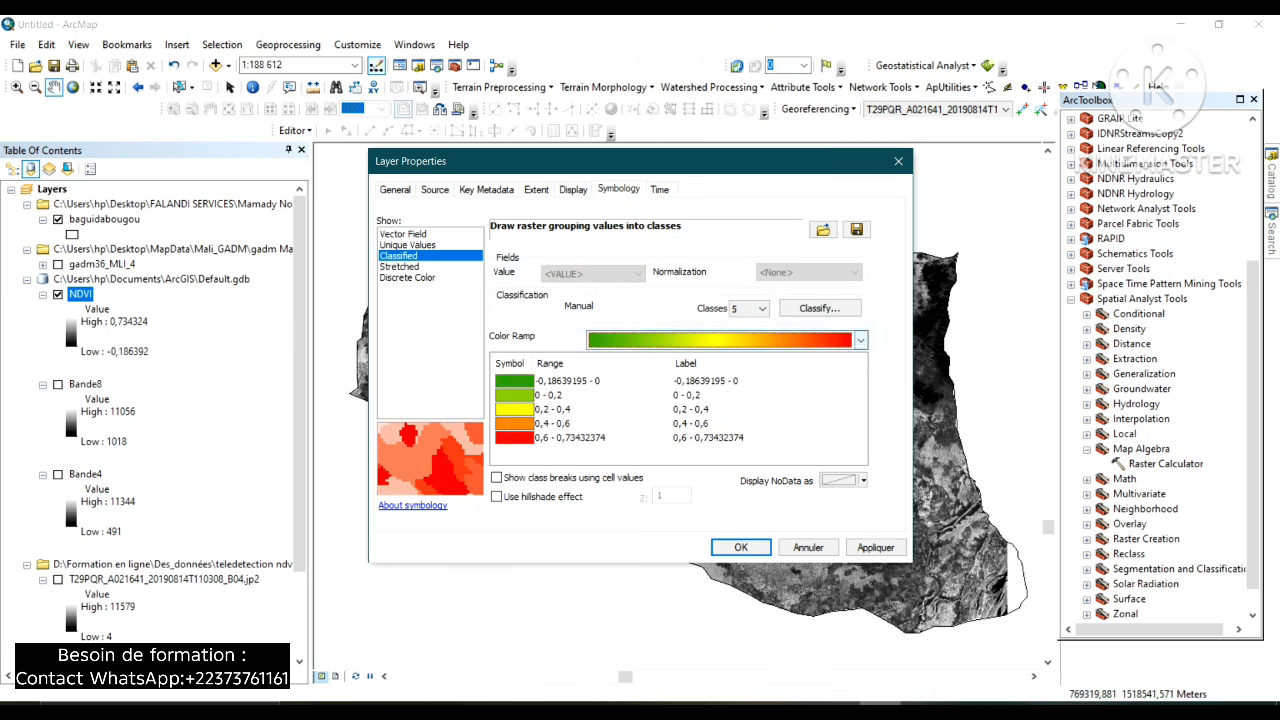
pyautogui.click(720, 340)
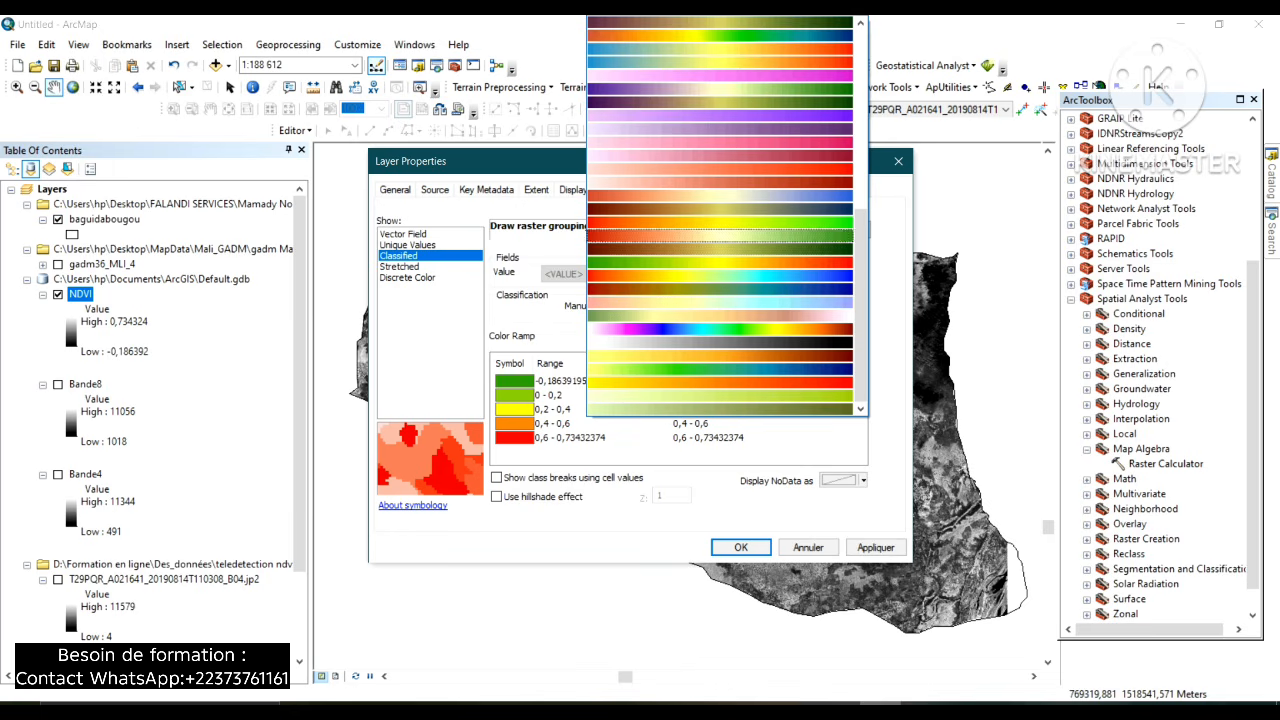
pyautogui.click(720, 262)
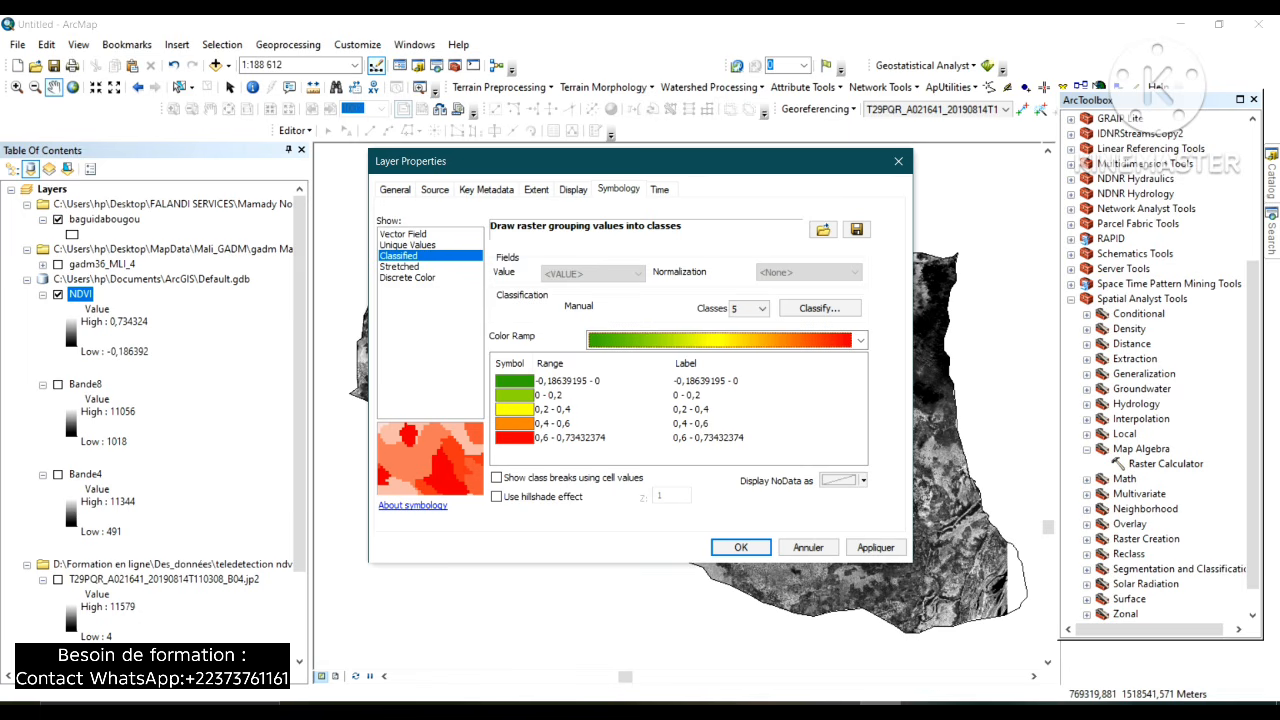
# Color the lowest NDVI class, with values below 0, pink and label it EAU.
pyautogui.doubleClick(516, 382)
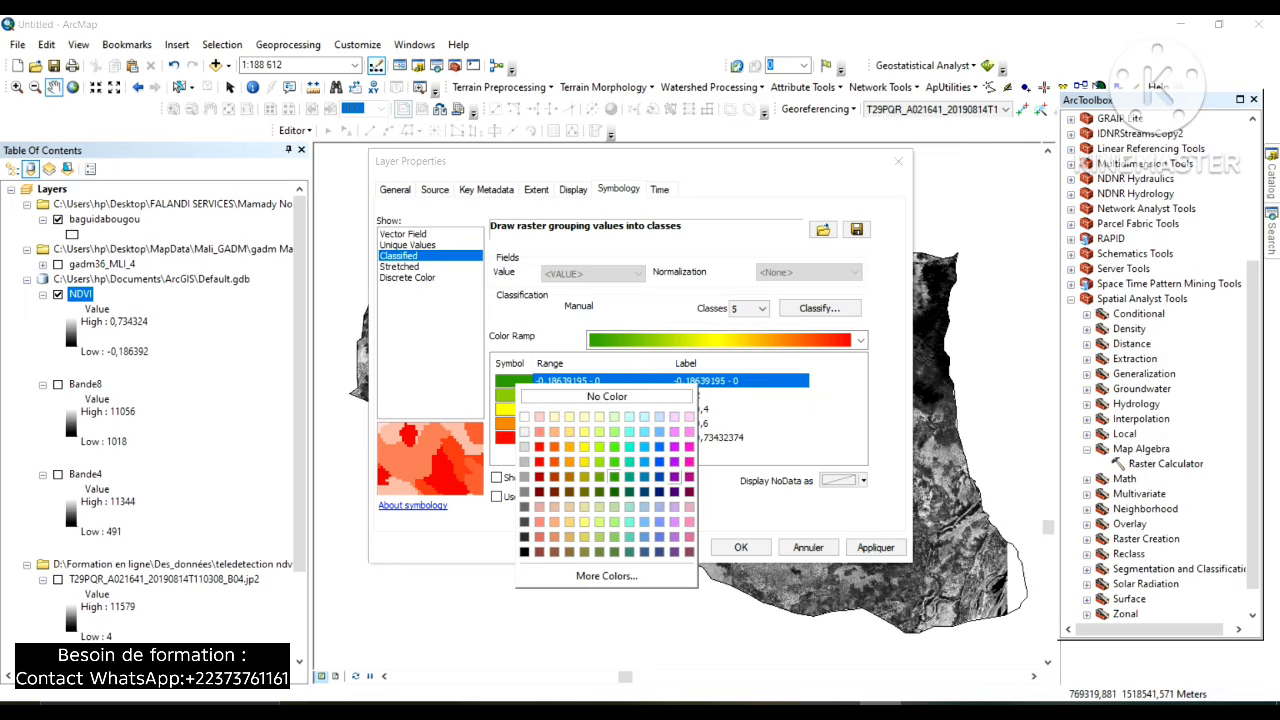
pyautogui.click(689, 461)
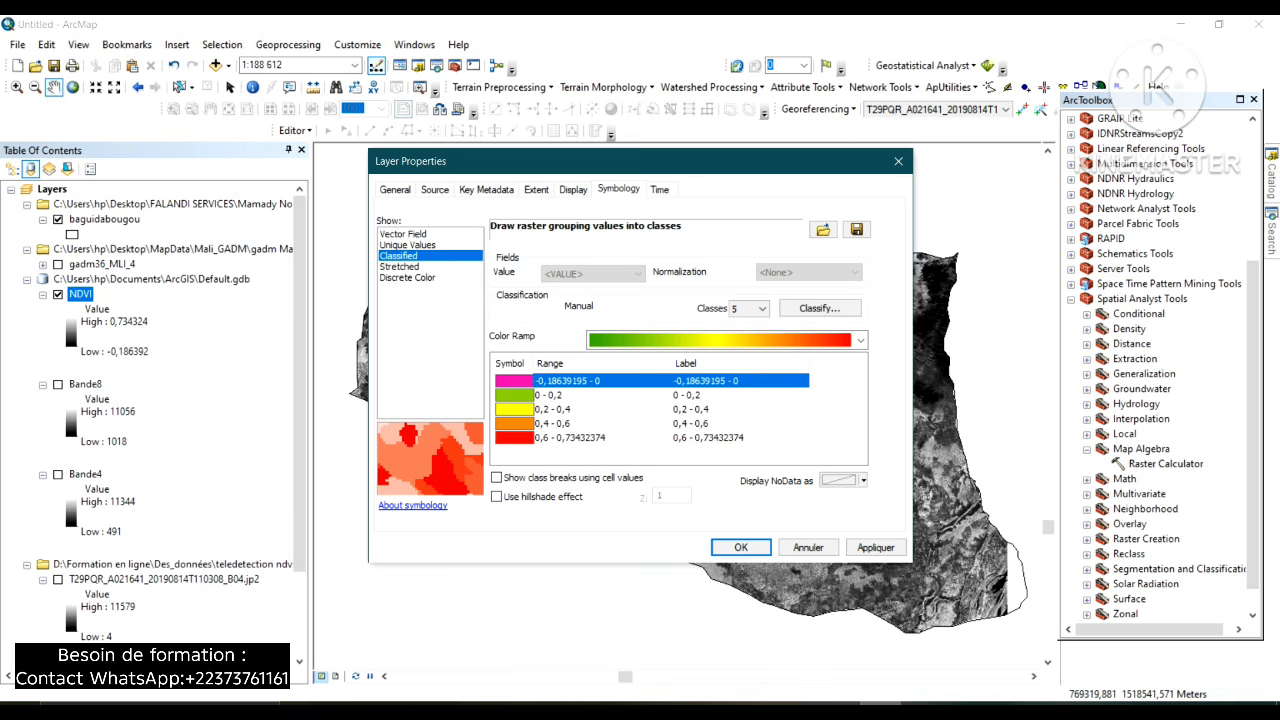
pyautogui.click(693, 381)
pyautogui.moveTo(679, 381); pyautogui.dragTo(745, 381)
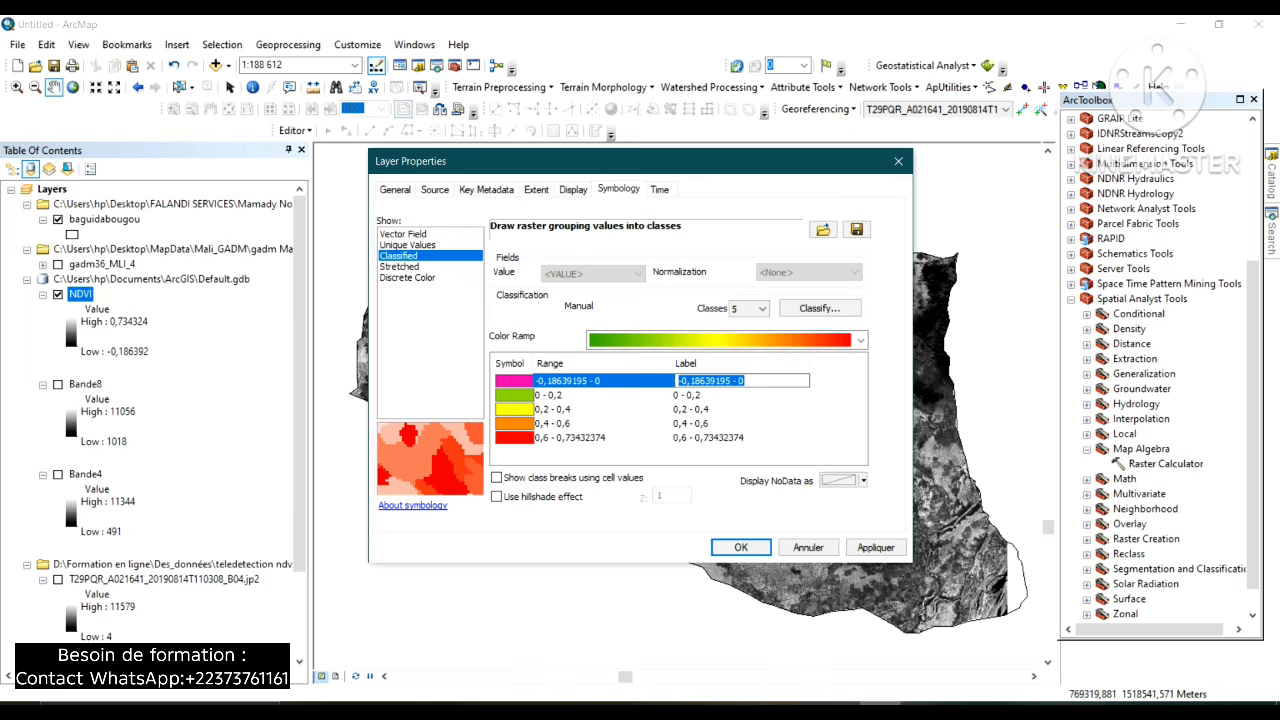
pyautogui.write('EAU')
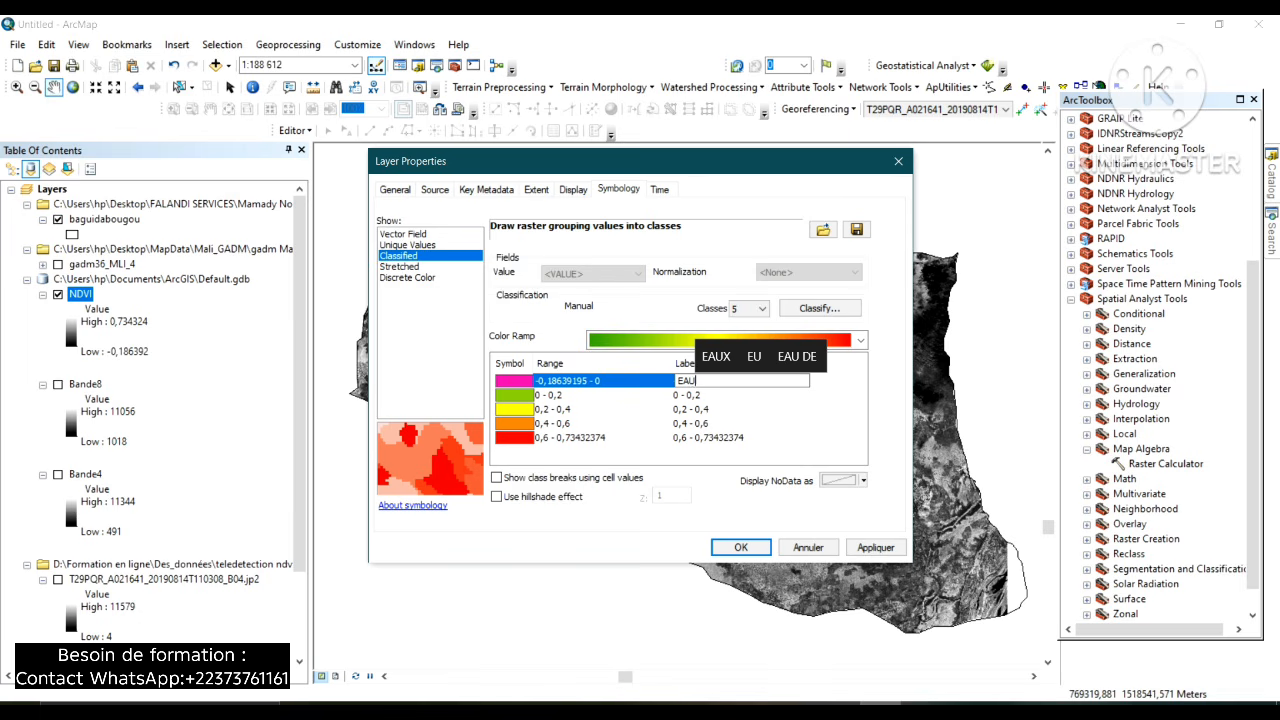
pyautogui.press('Return')
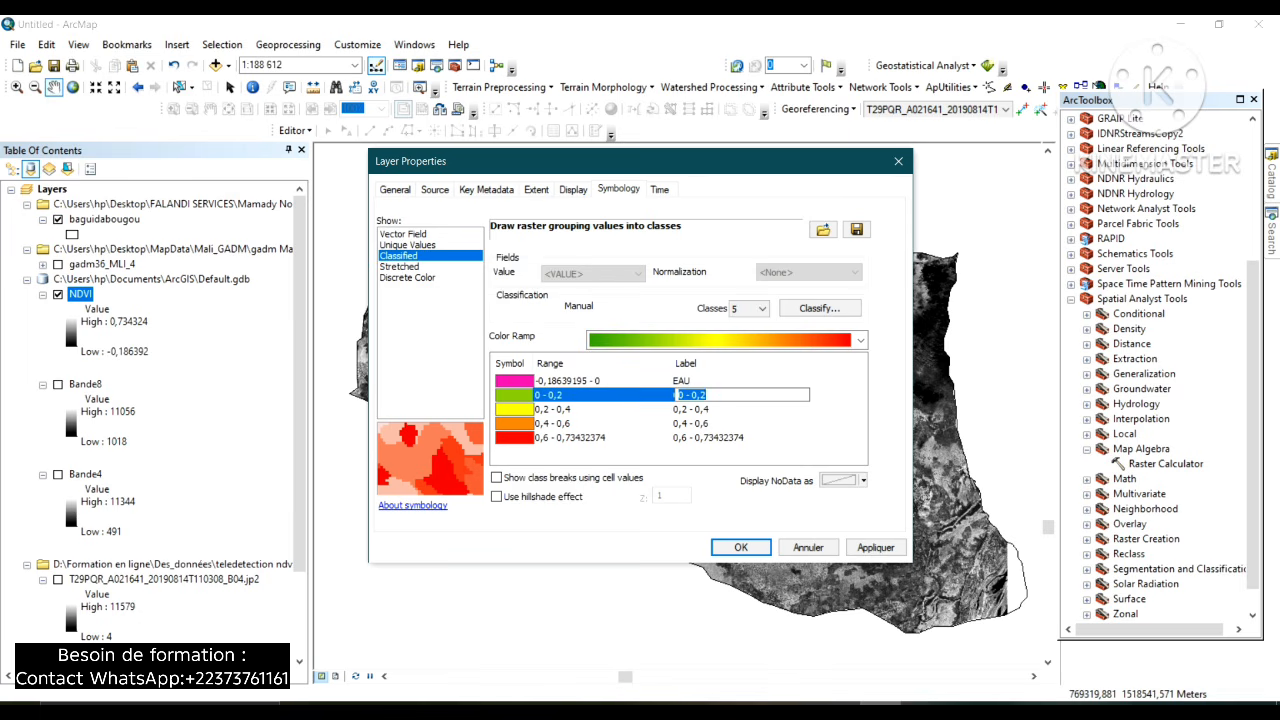
pyautogui.press('Escape')
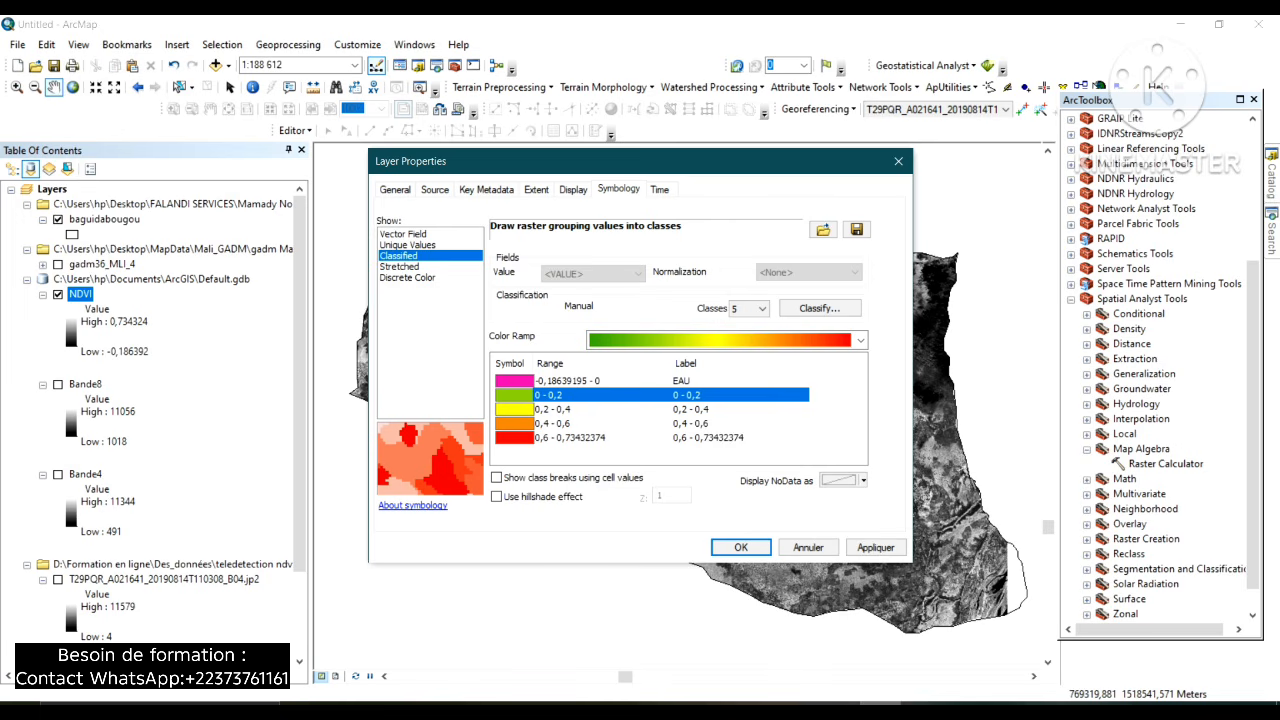
# Color the 0 - 0,2 class light blue and label it SOL NU.
pyautogui.click(514, 395)
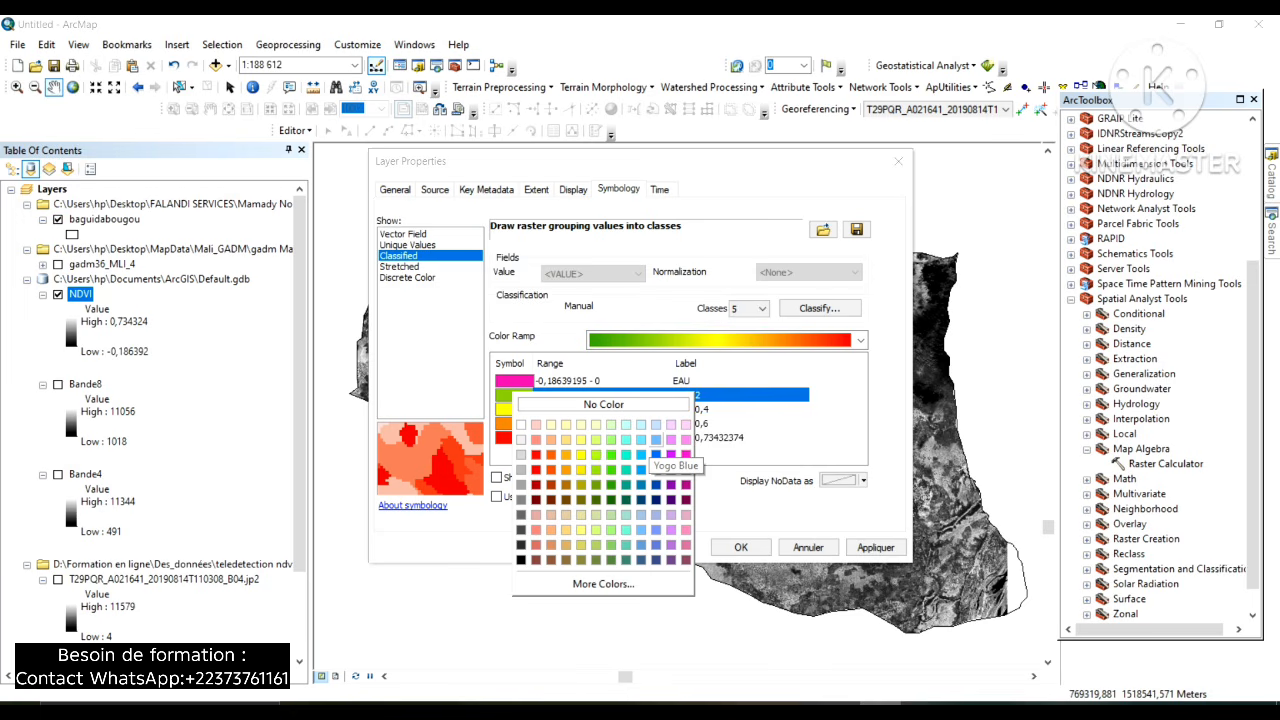
pyautogui.click(656, 440)
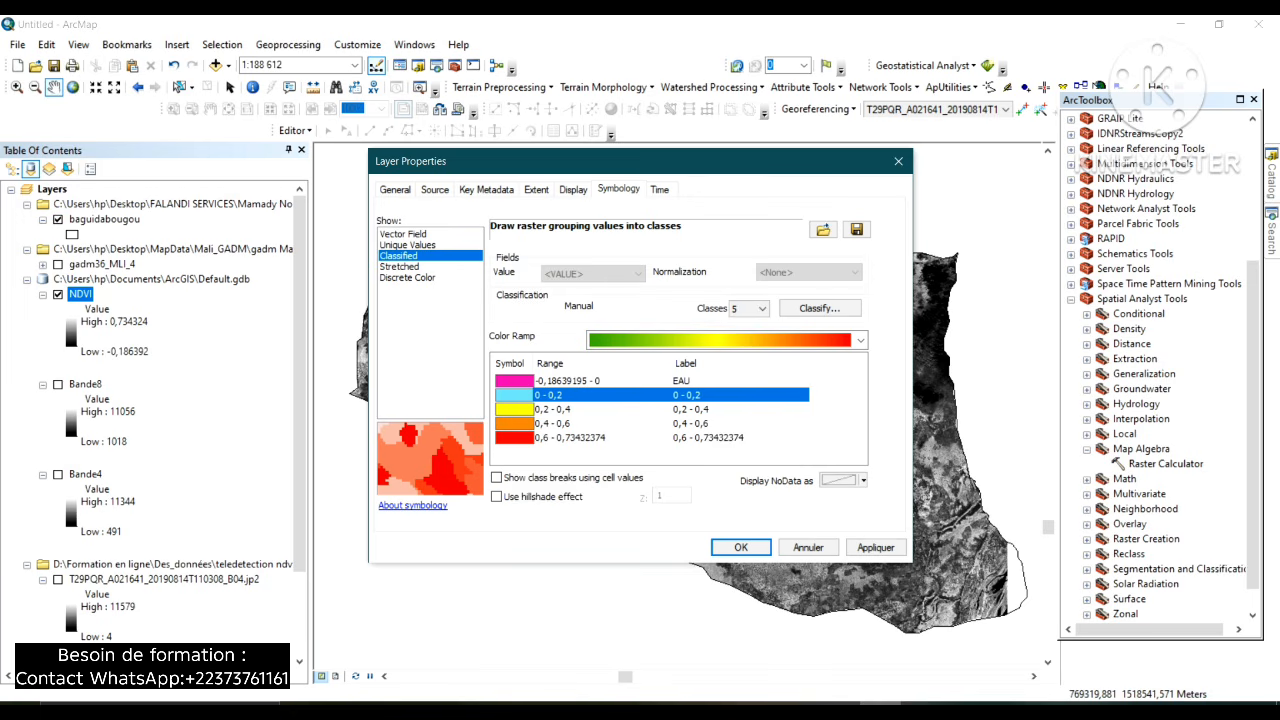
pyautogui.click(689, 395)
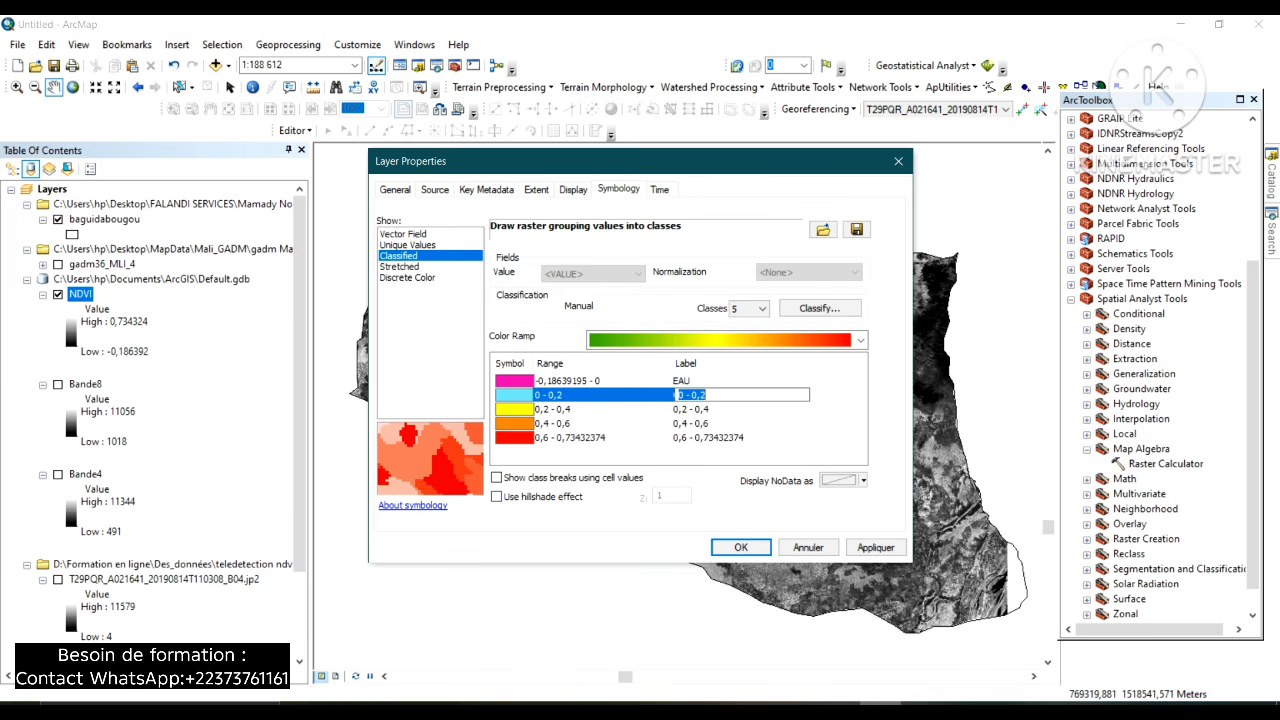
pyautogui.write('SO')
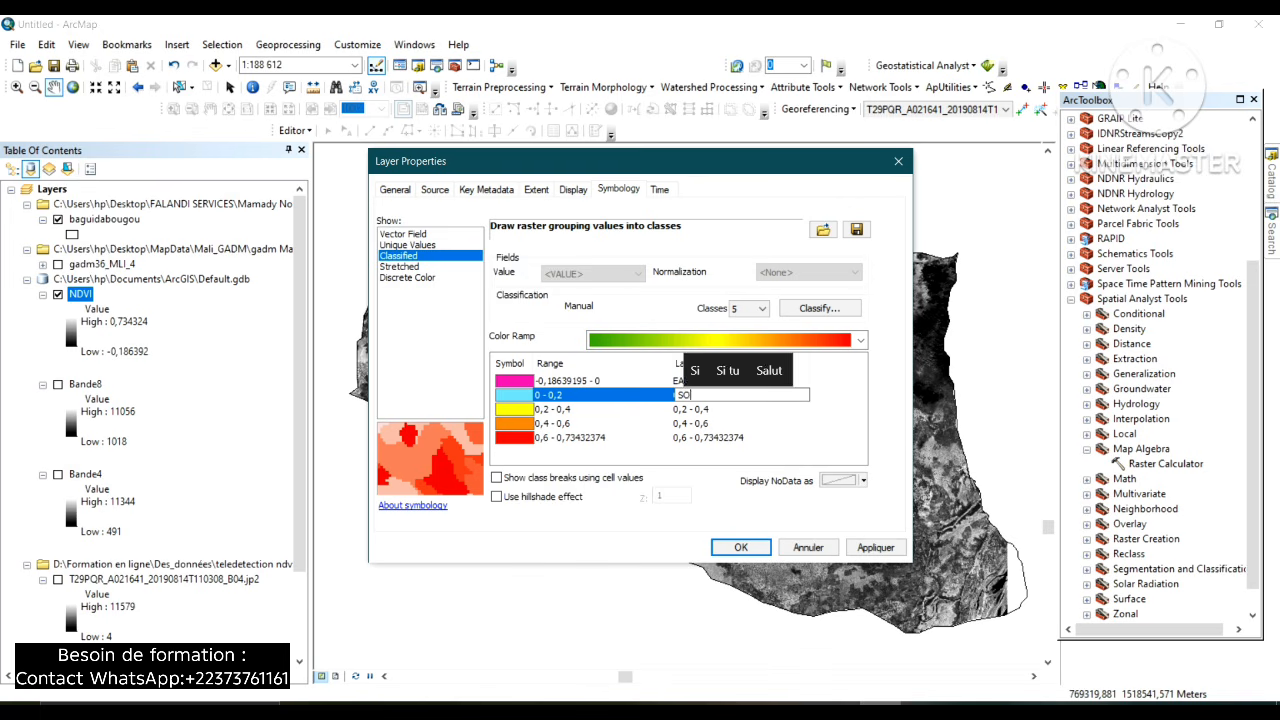
pyautogui.write('L NU')
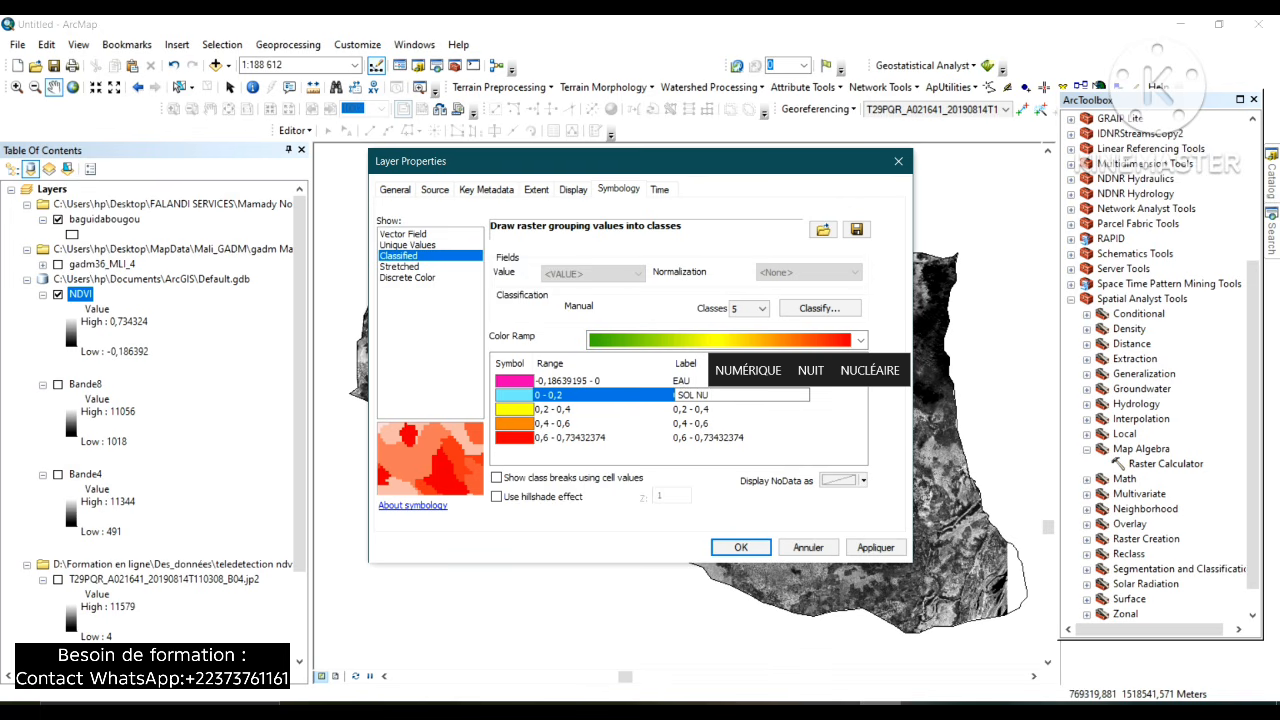
pyautogui.press('Return')
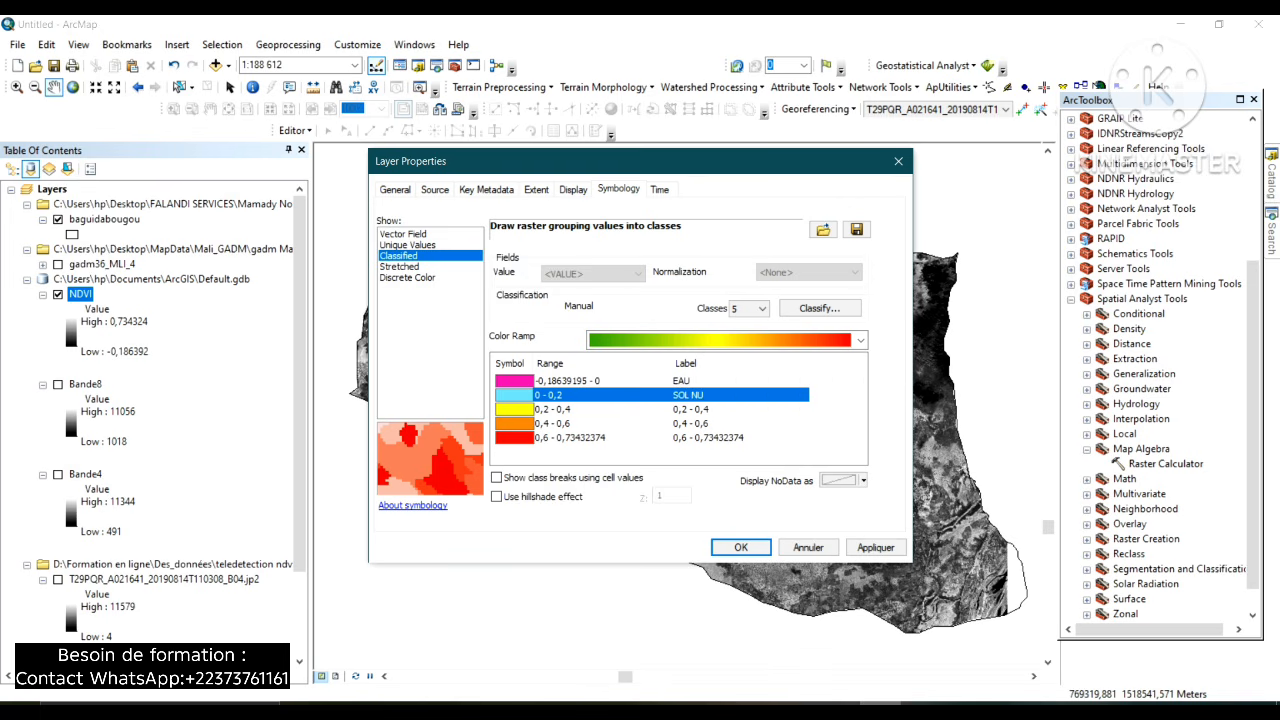
# Label the 0,2 - 0,4 NDVI class "Vegetation faible".
pyautogui.click(690, 409)
pyautogui.click(687, 409)
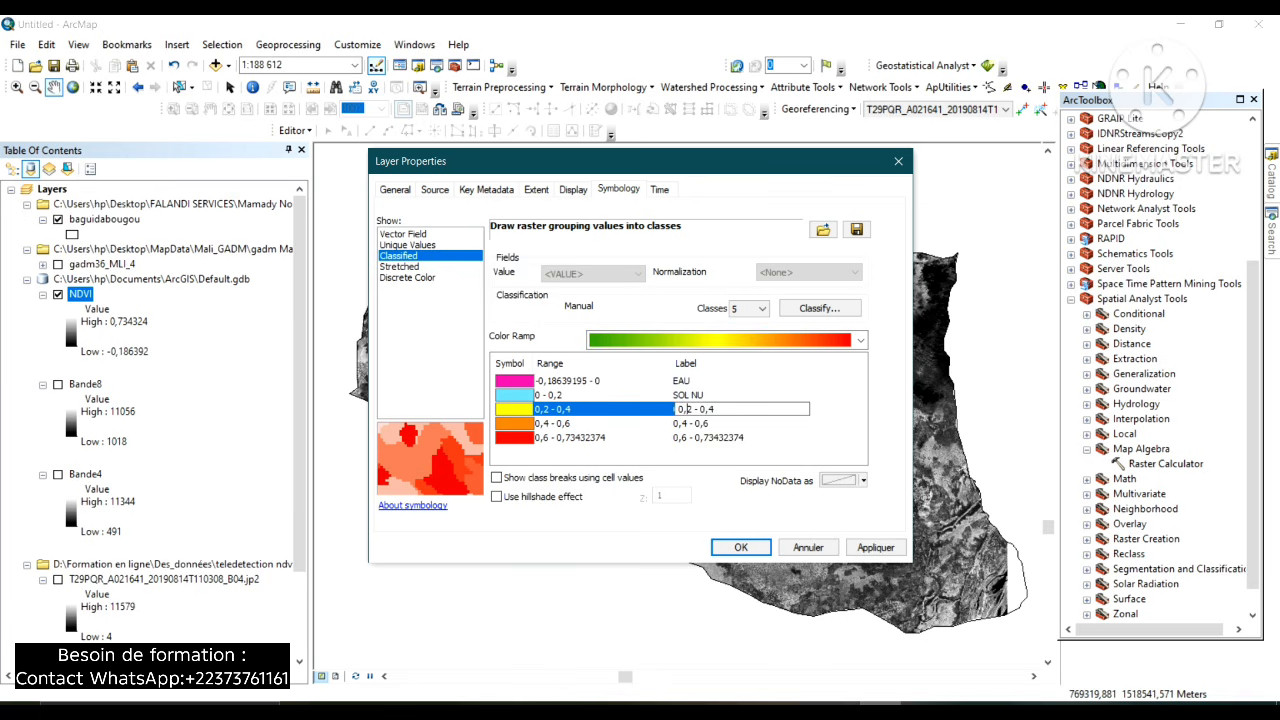
pyautogui.doubleClick(687, 409)
pyautogui.write('V')
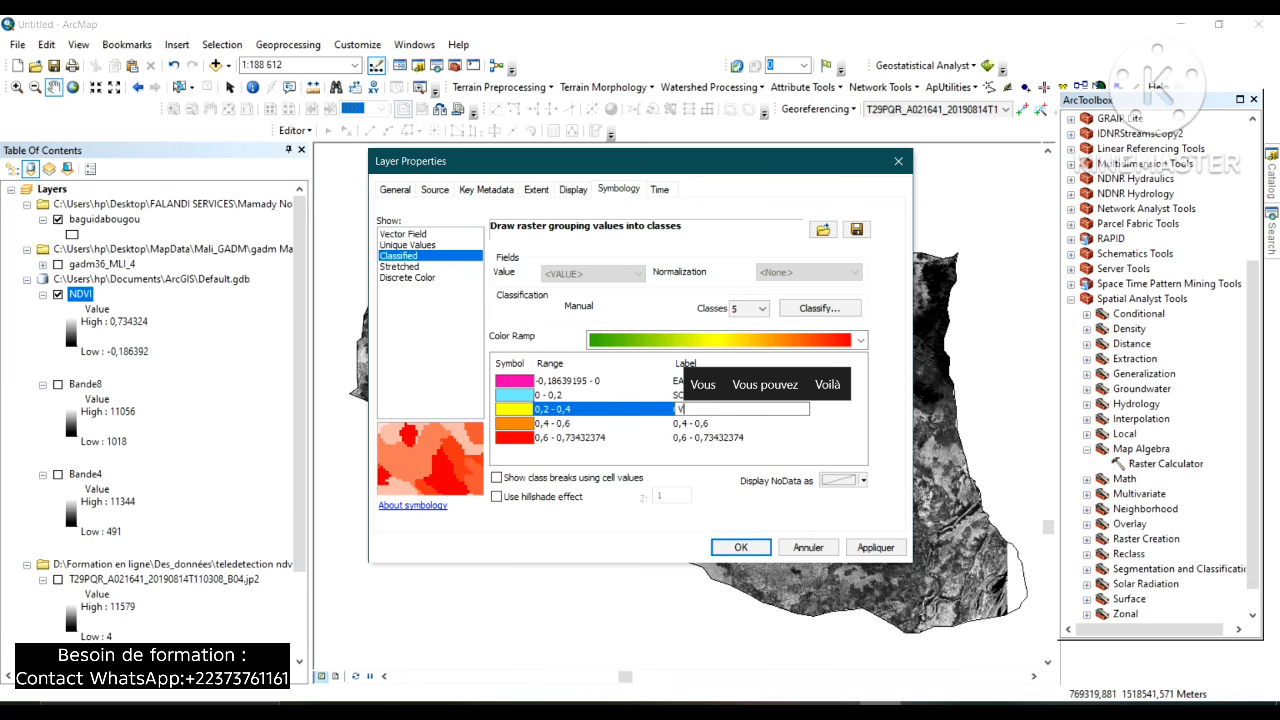
pyautogui.write('eget')
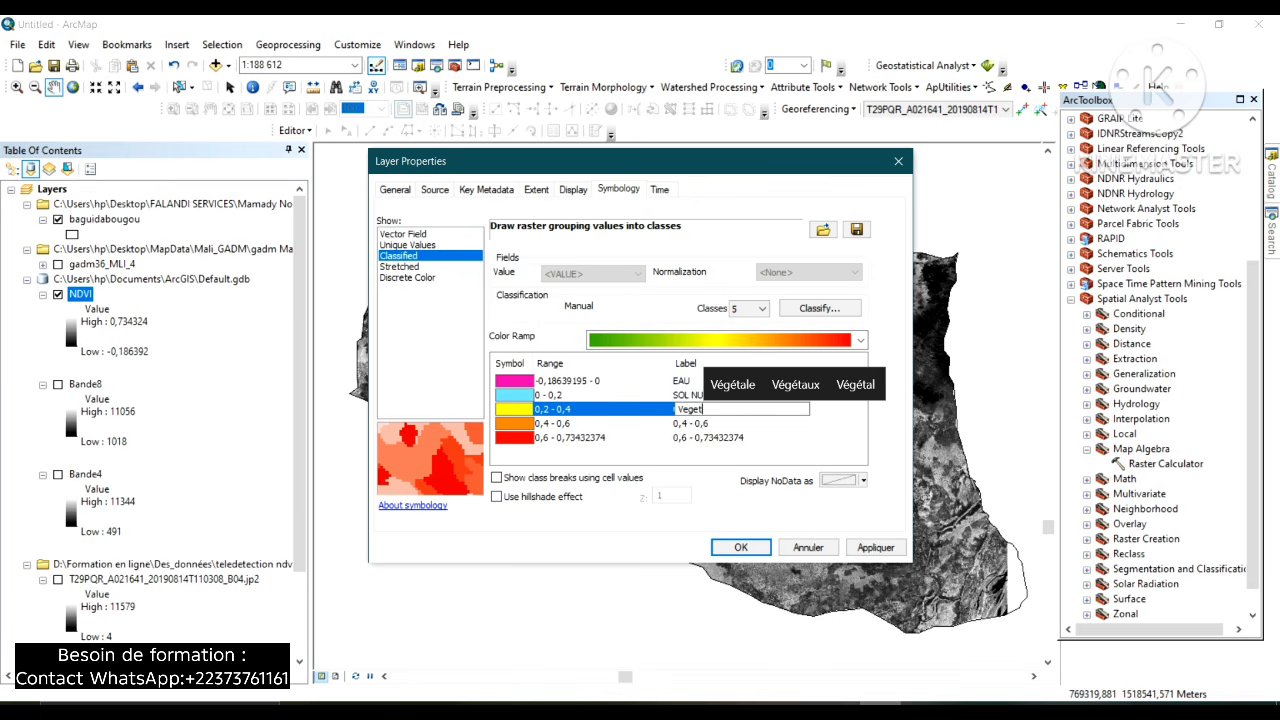
pyautogui.write('ation ')
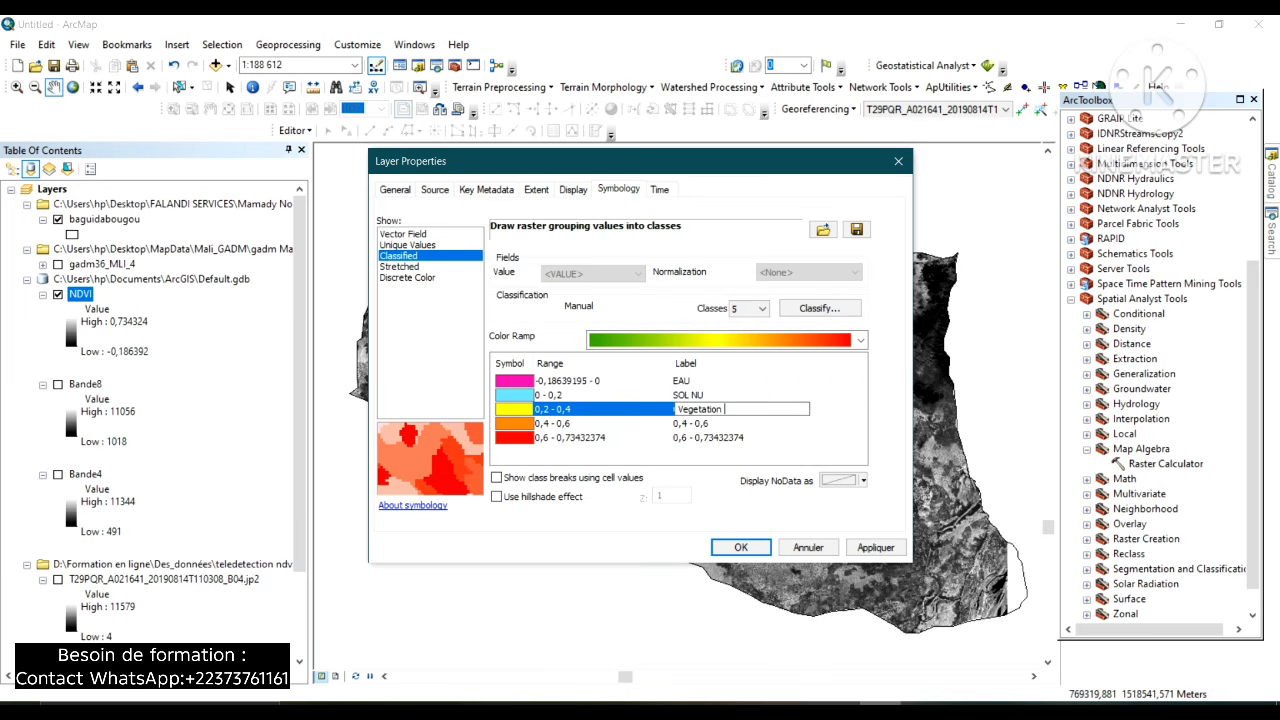
pyautogui.write('faible')
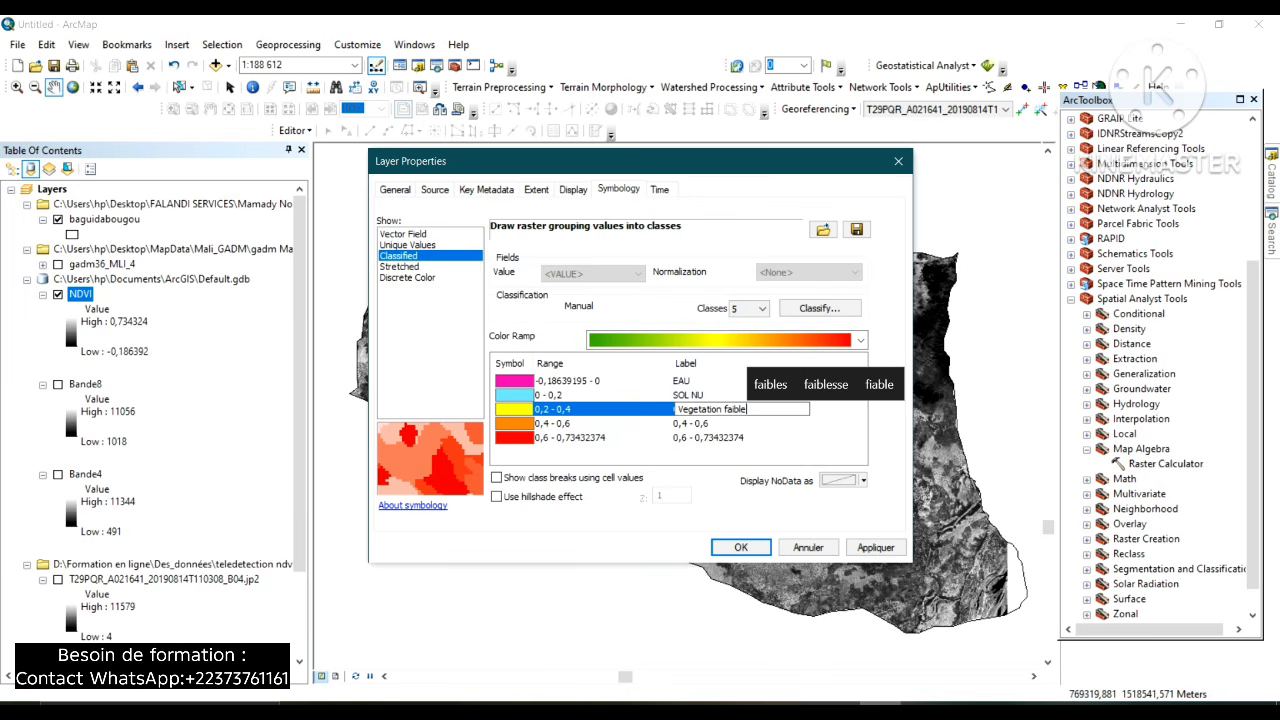
# Label the 0,4 - 0,6 NDVI class "vegetation moyenne".
pyautogui.press('Down')
pyautogui.press('Down')
pyautogui.press('Up')
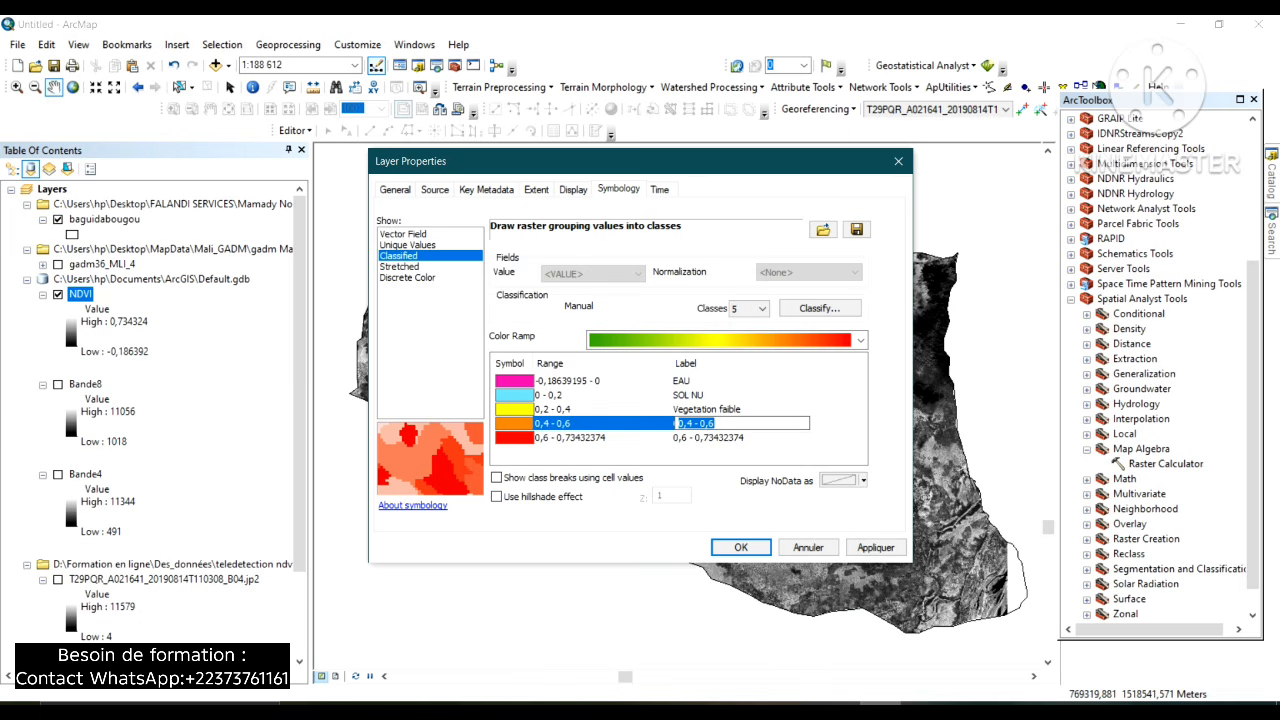
pyautogui.write('ve')
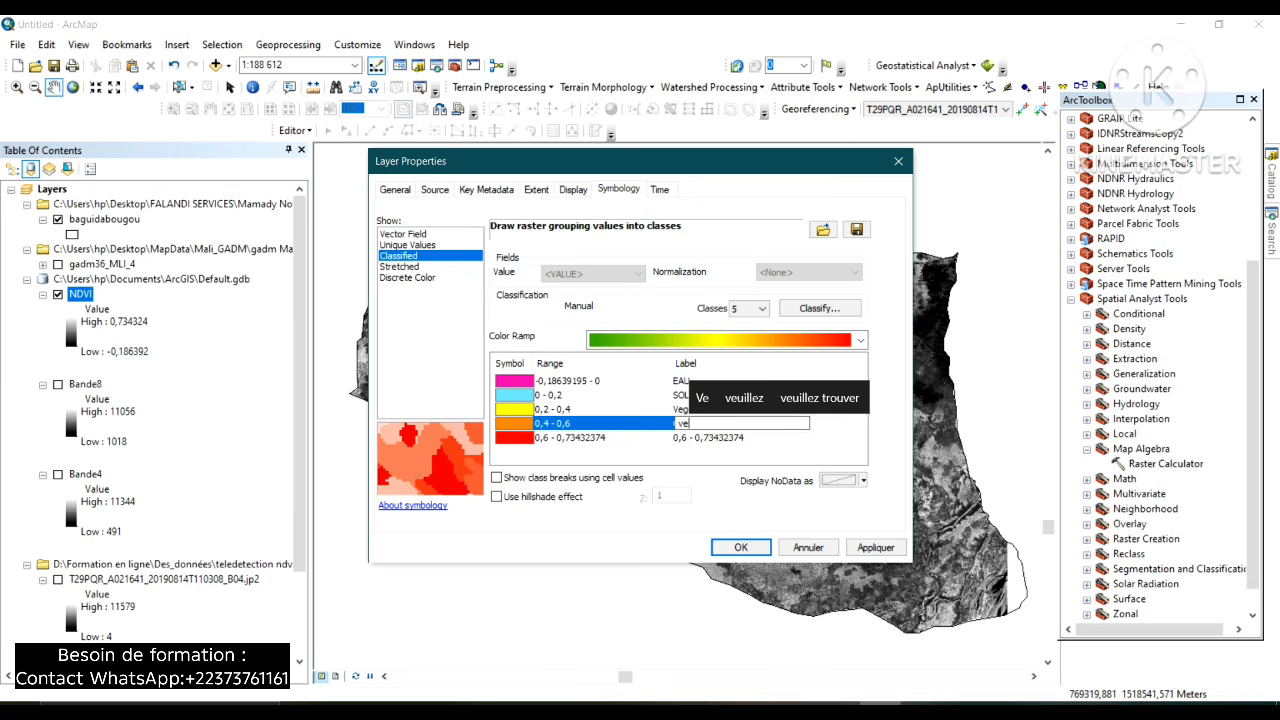
pyautogui.write('getati')
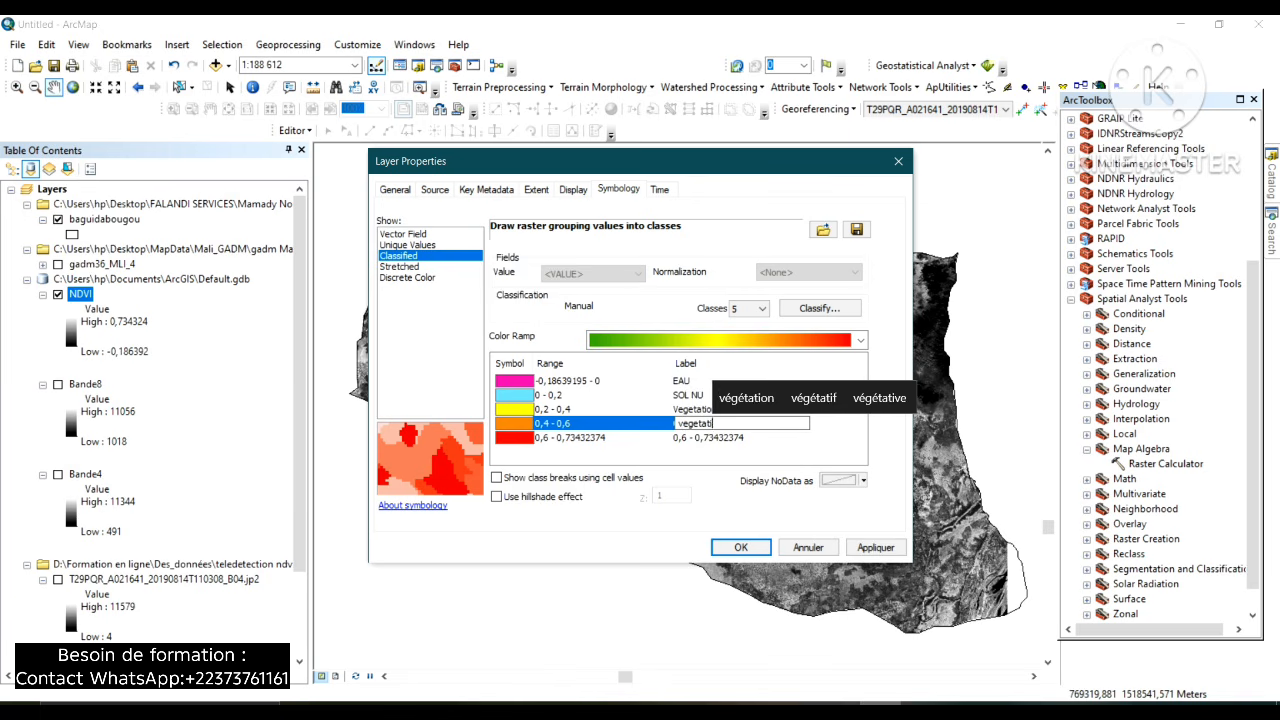
pyautogui.write('on moy')
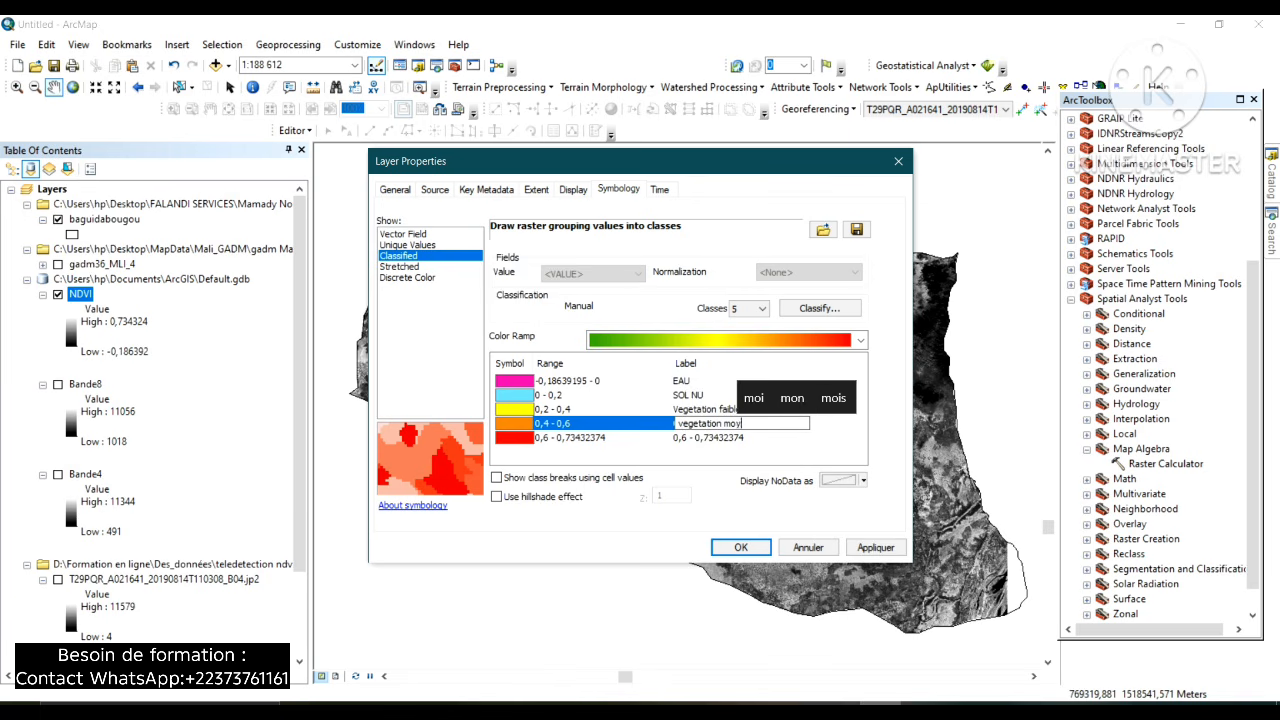
pyautogui.write('enne')
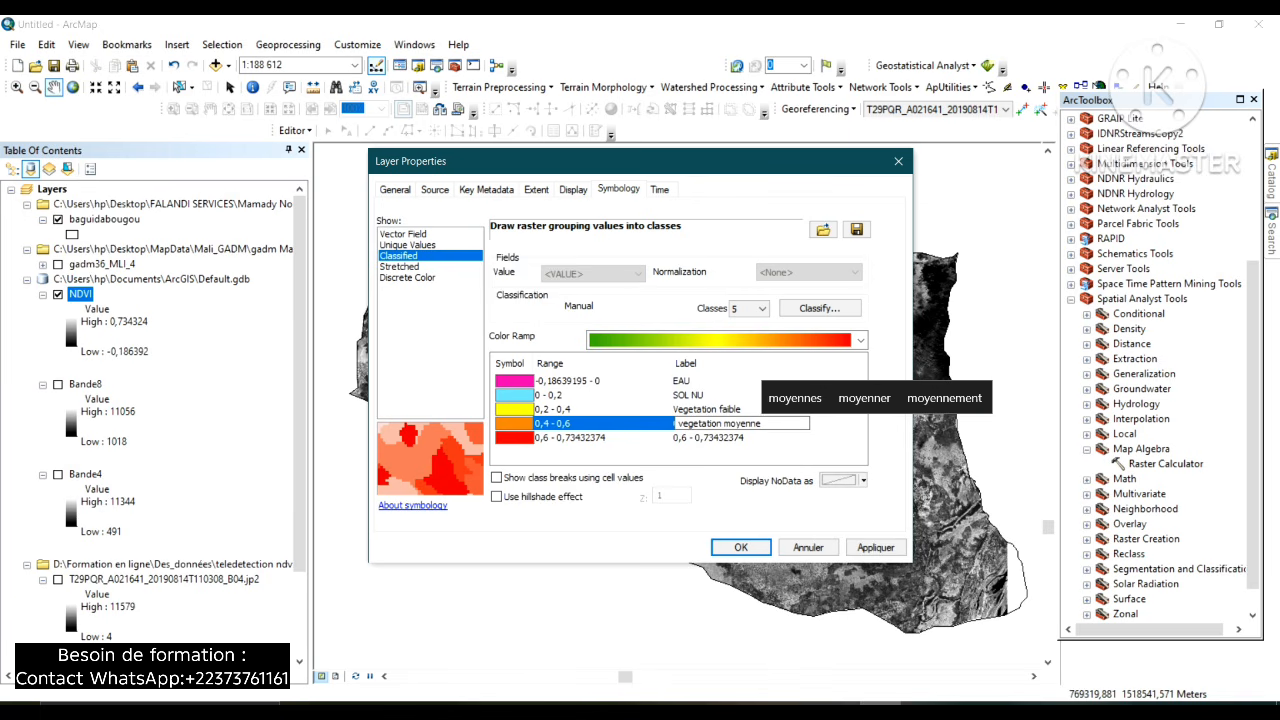
pyautogui.press('Return')
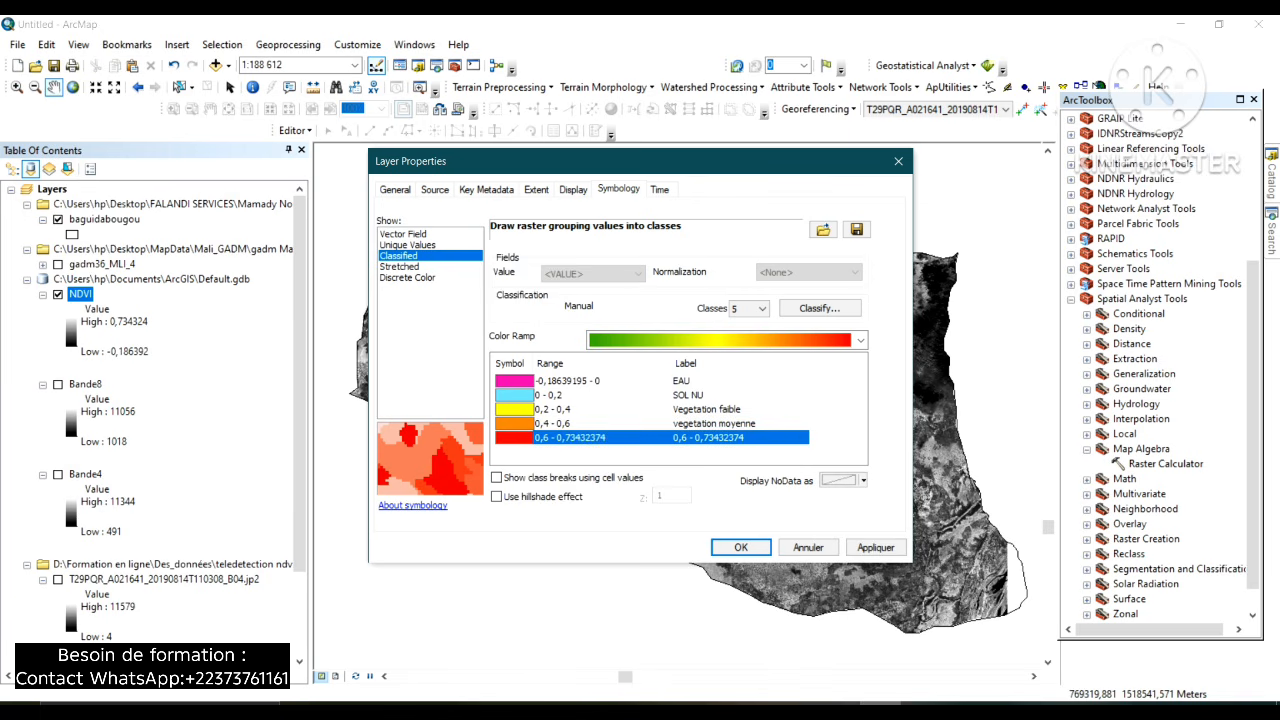
# Label the highest NDVI class, with values above 0,6, "vegetation dense".
pyautogui.click(696, 438)
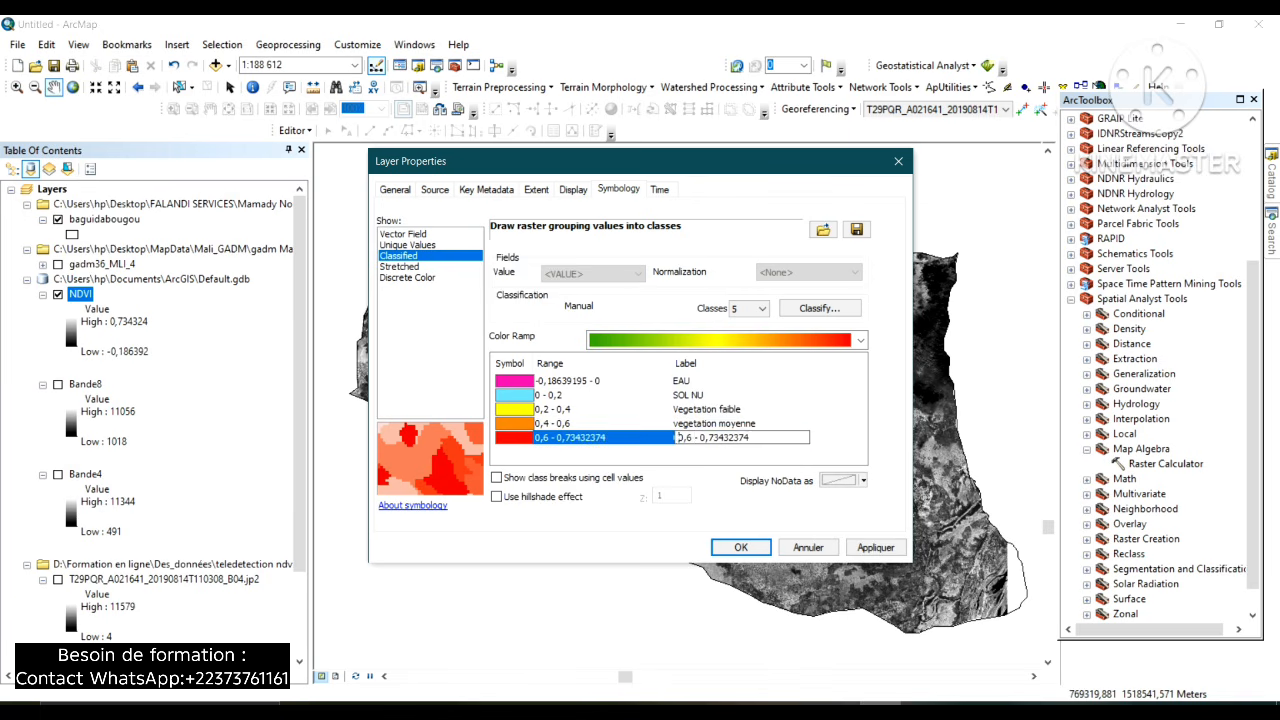
pyautogui.click(713, 438)
pyautogui.write('veg')
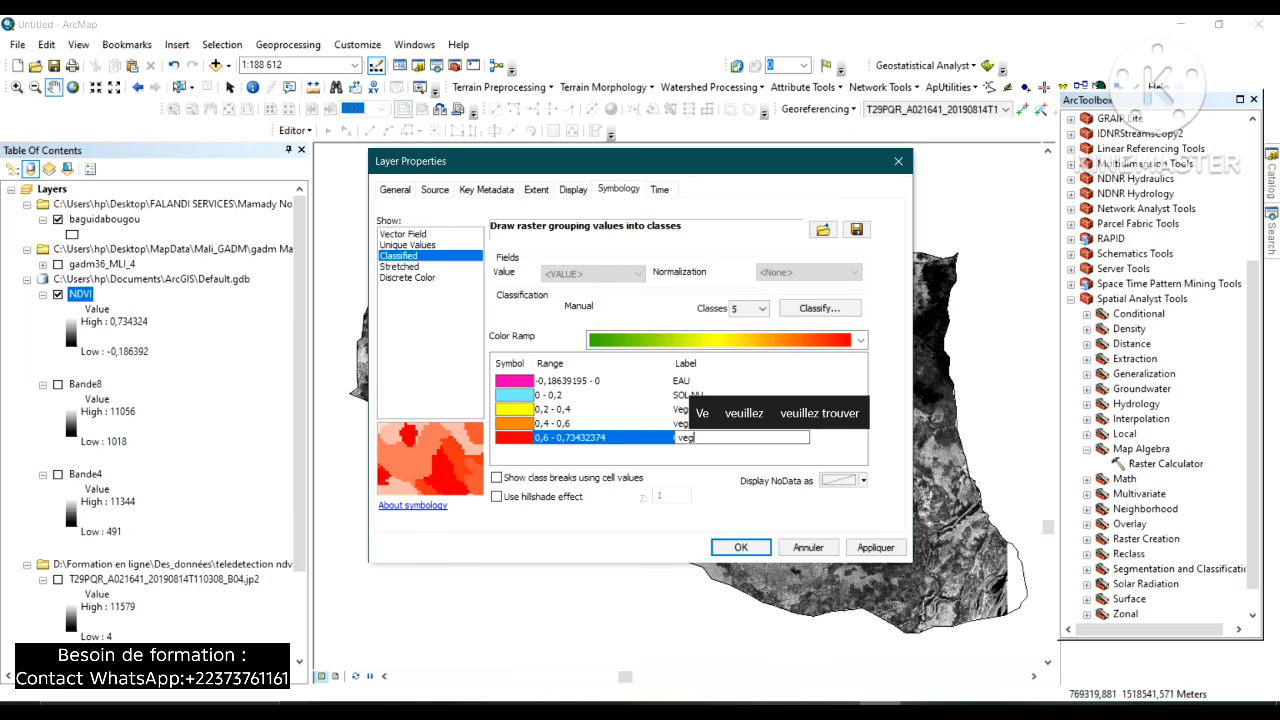
pyautogui.write('etatio')
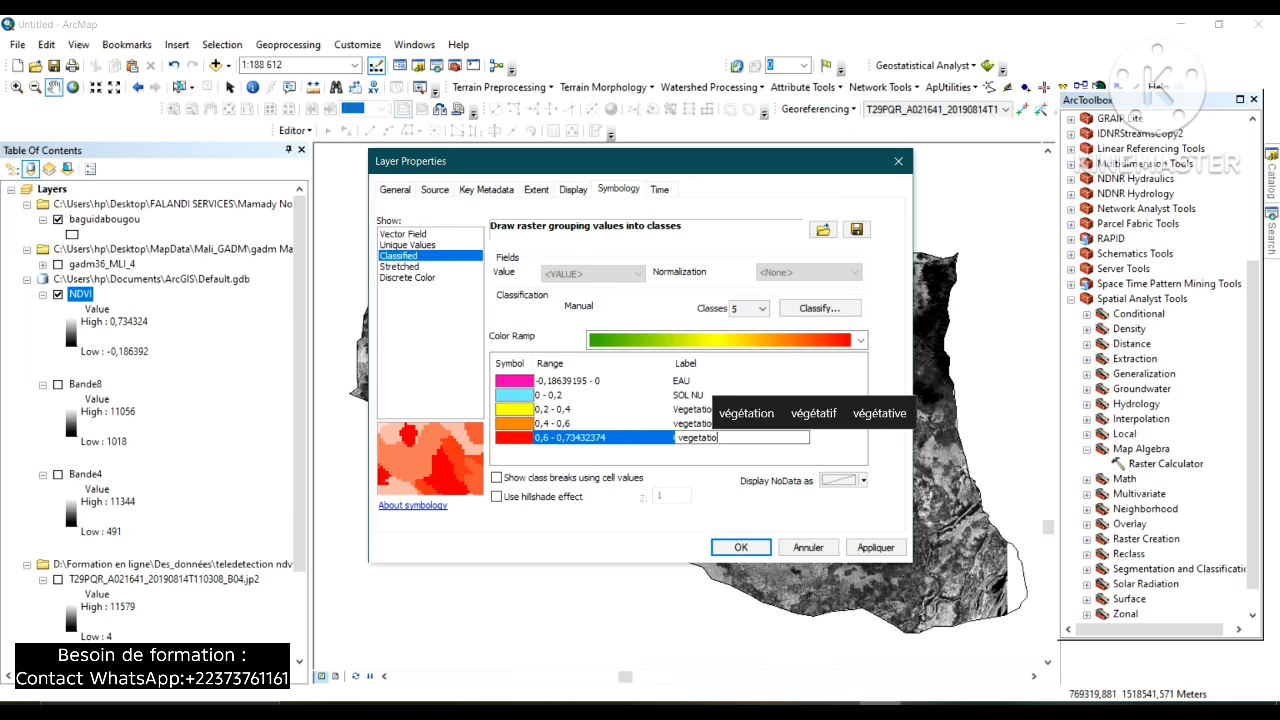
pyautogui.write('n dense')
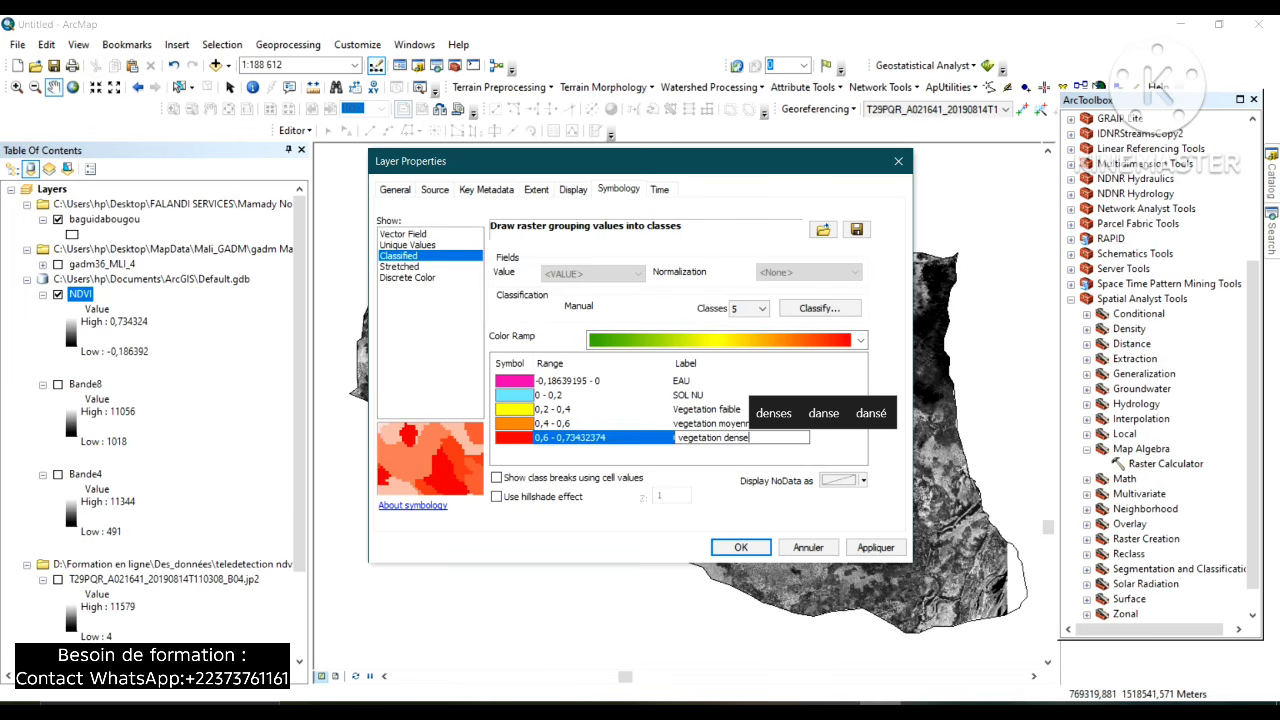
pyautogui.press('Return')
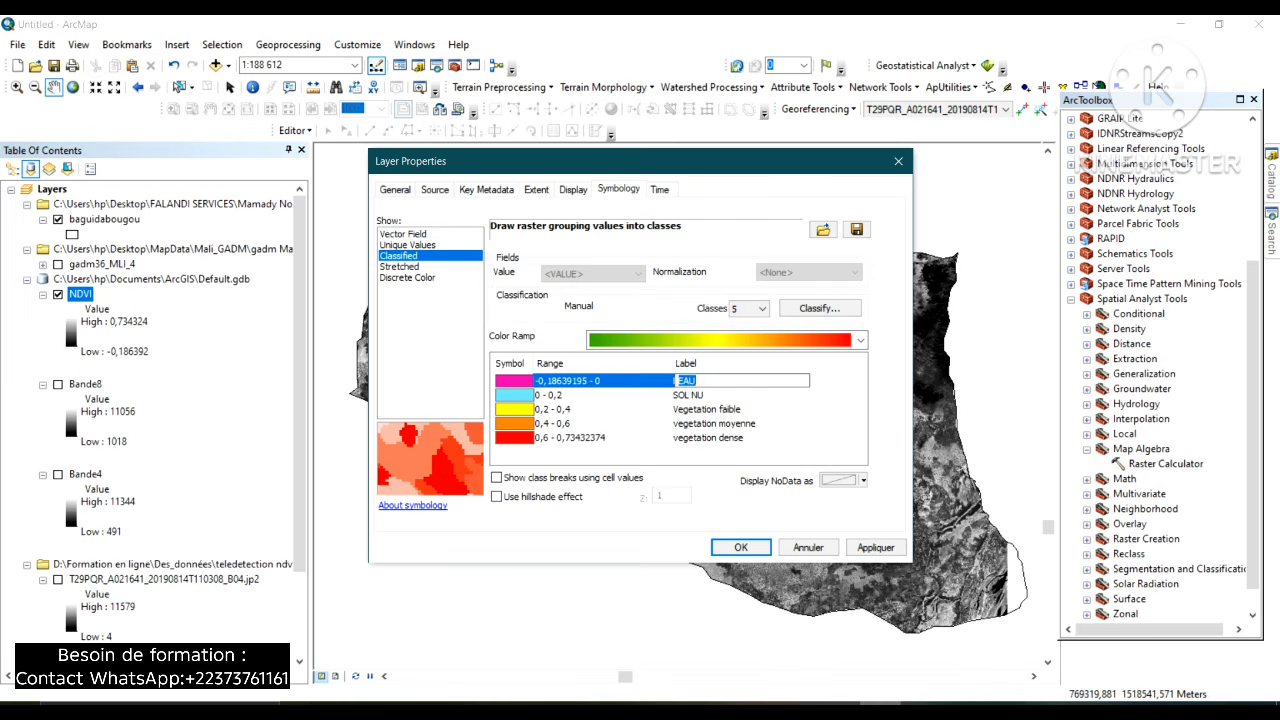
# Relabel the 0 - 0,2 NDVI class in lowercase as "sool nu".
pyautogui.press('Return')
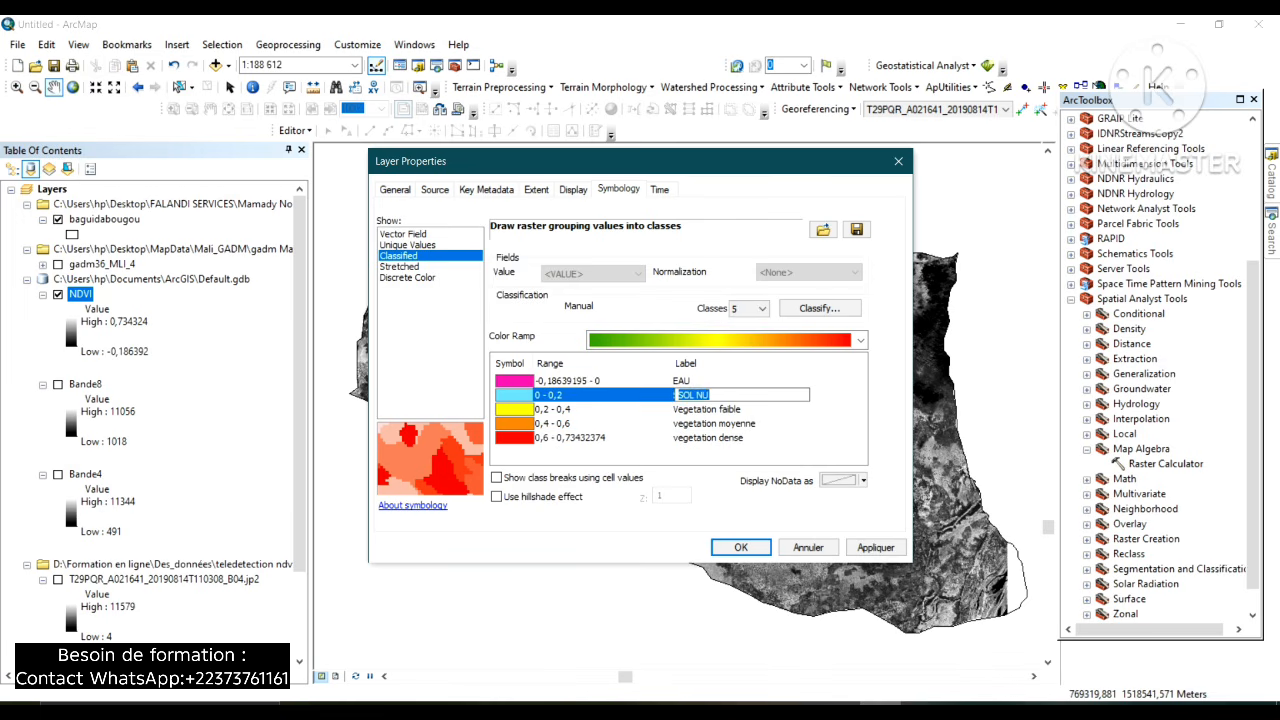
pyautogui.write('sool n')
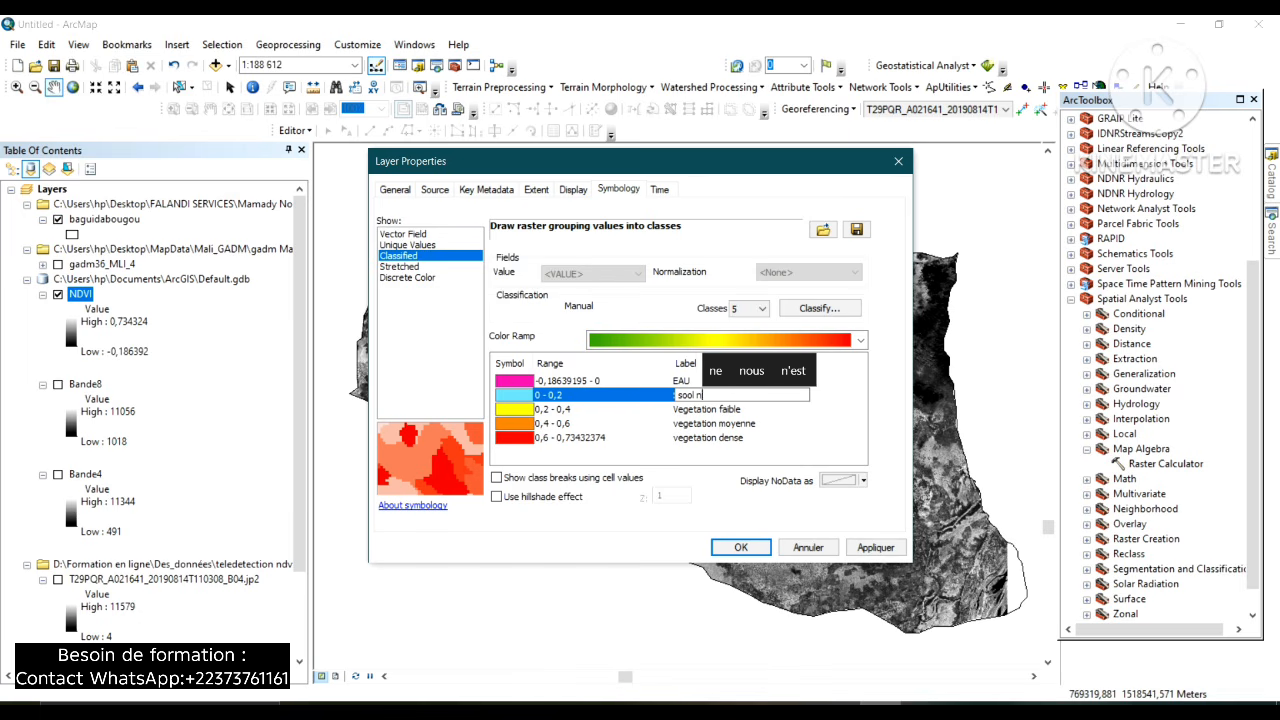
pyautogui.write('u')
pyautogui.press('Up')
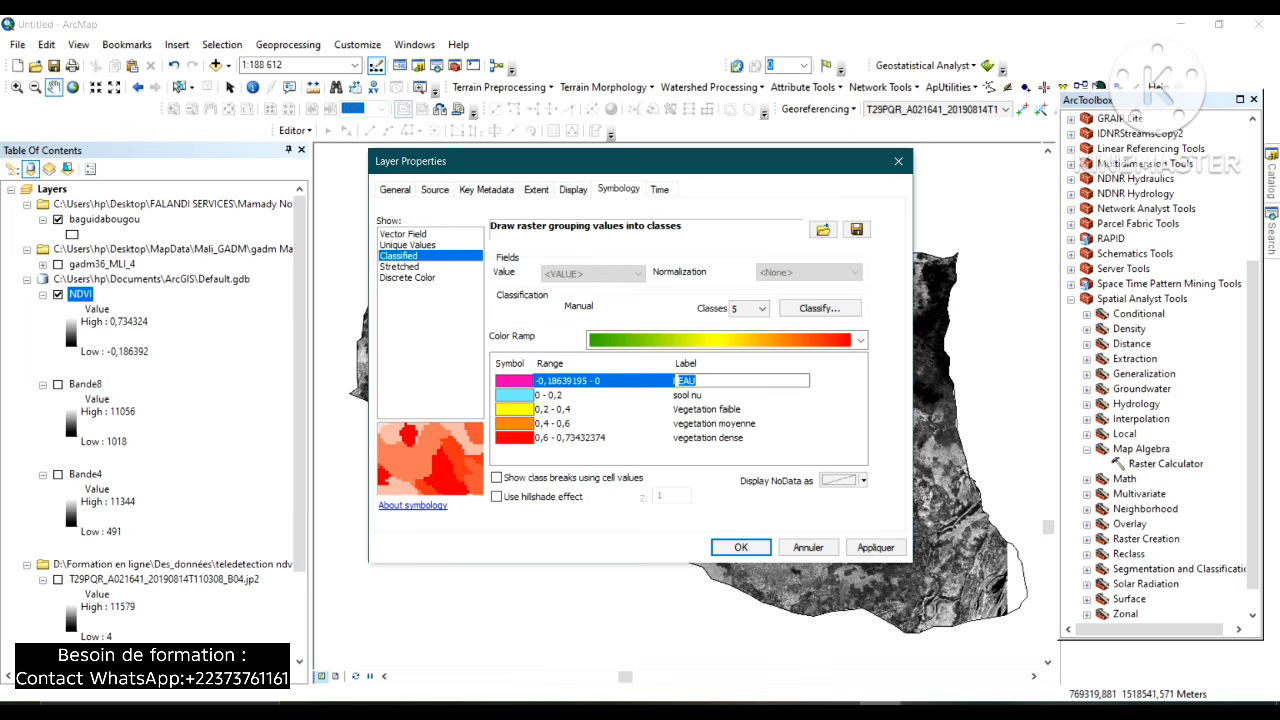
# Relabel the lowest NDVI class in lowercase as "eau" and apply the classified symbology to the NDVI layer.
pyautogui.write('eau')
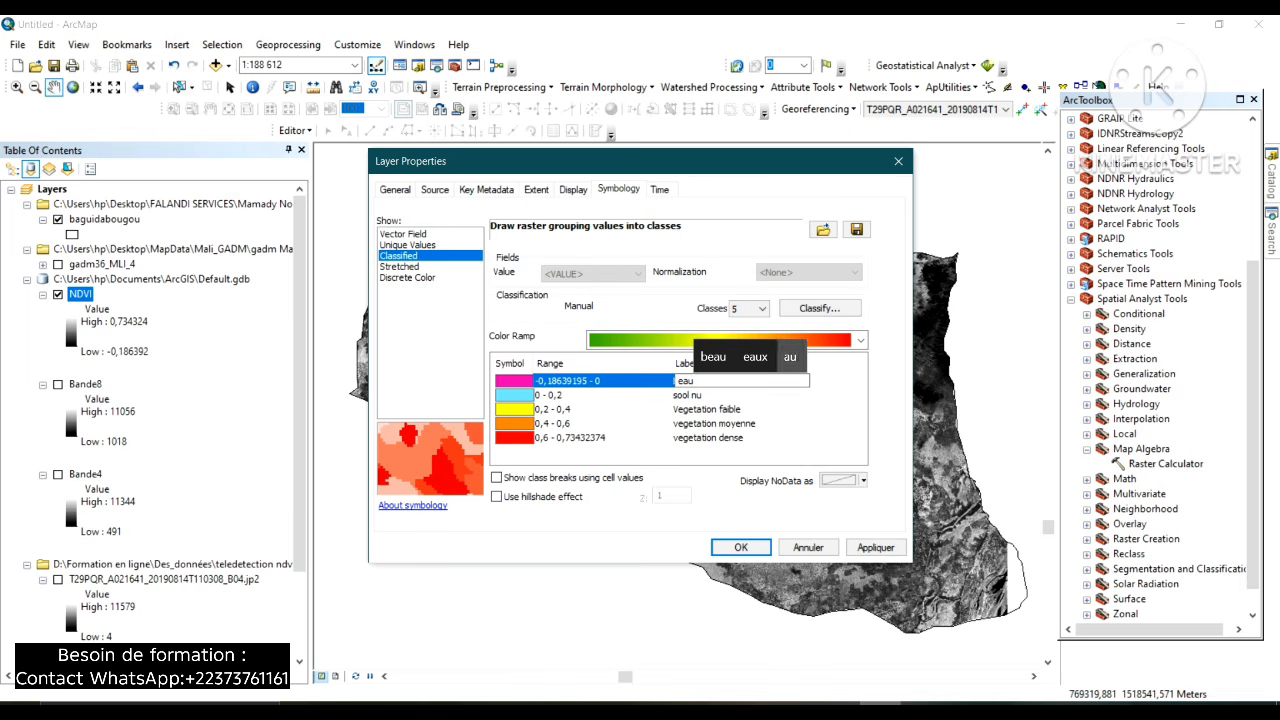
pyautogui.click(735, 424)
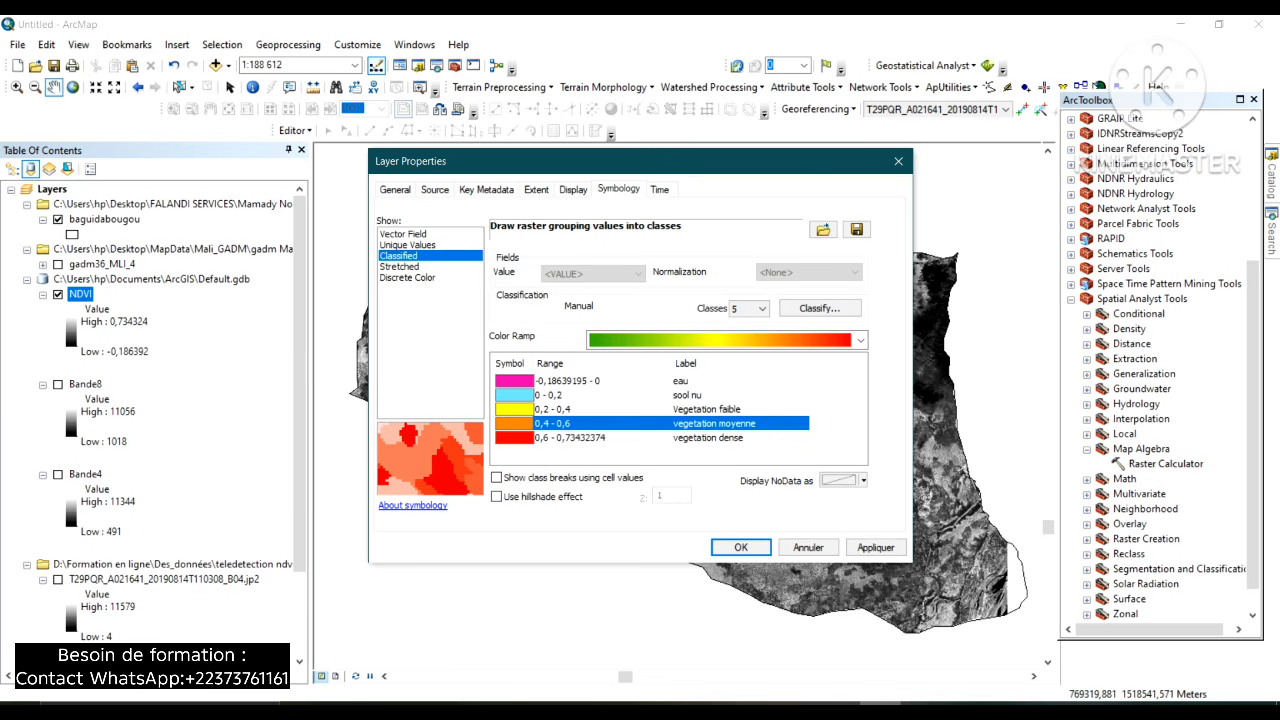
pyautogui.click(876, 548)
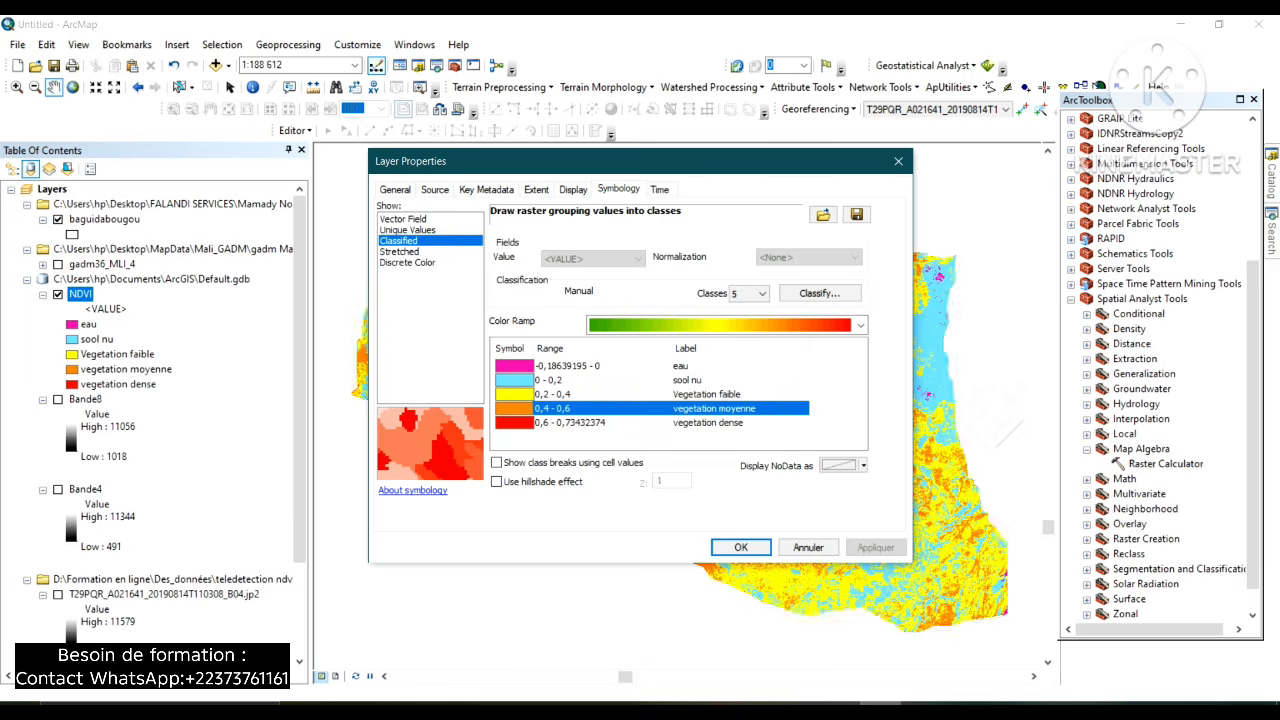
pyautogui.click(741, 547)
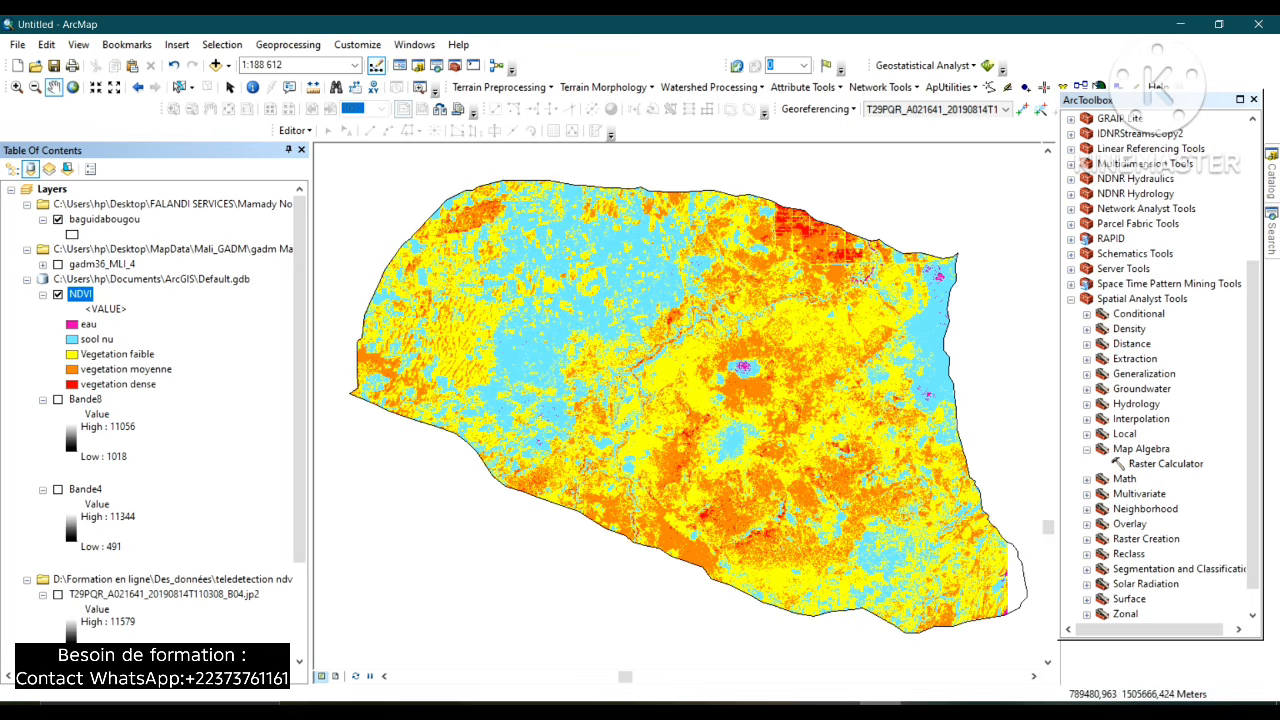
# Examine the classified NDVI map up close and as a whole, checking how the land-cover classes are distributed.
pyautogui.scroll(-1, 665, 395)
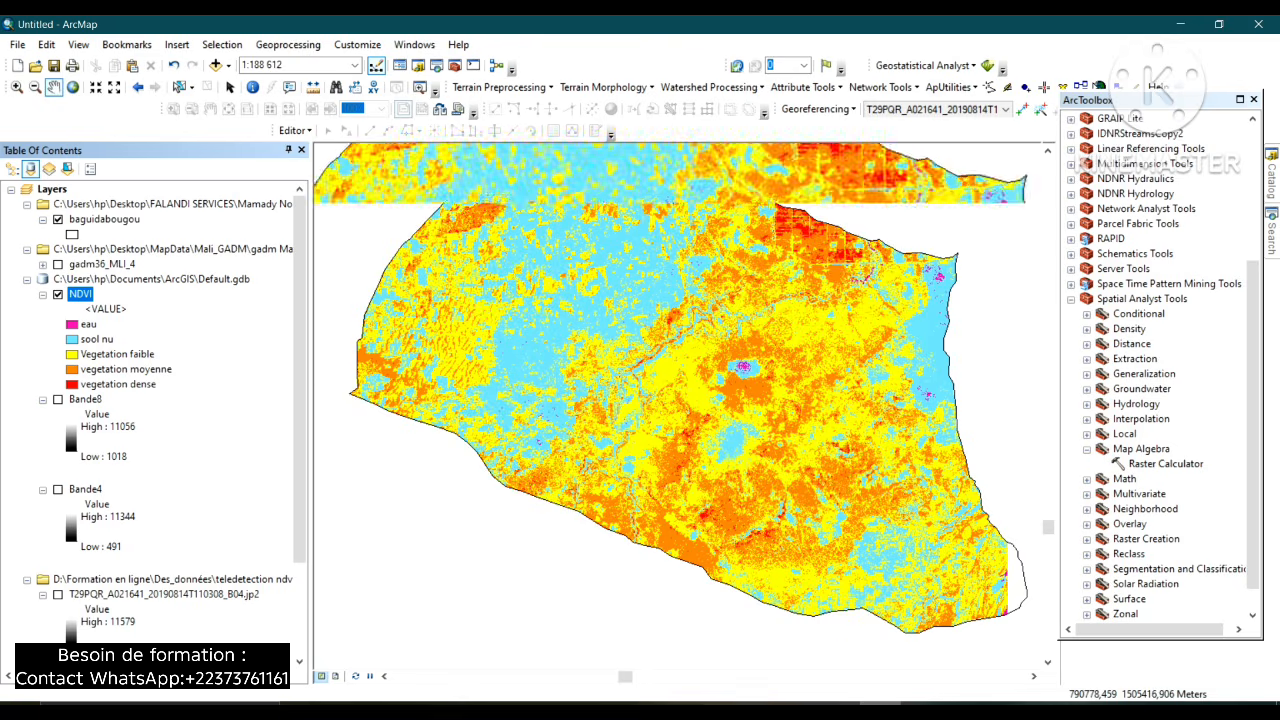
pyautogui.scroll(2, 677, 393)
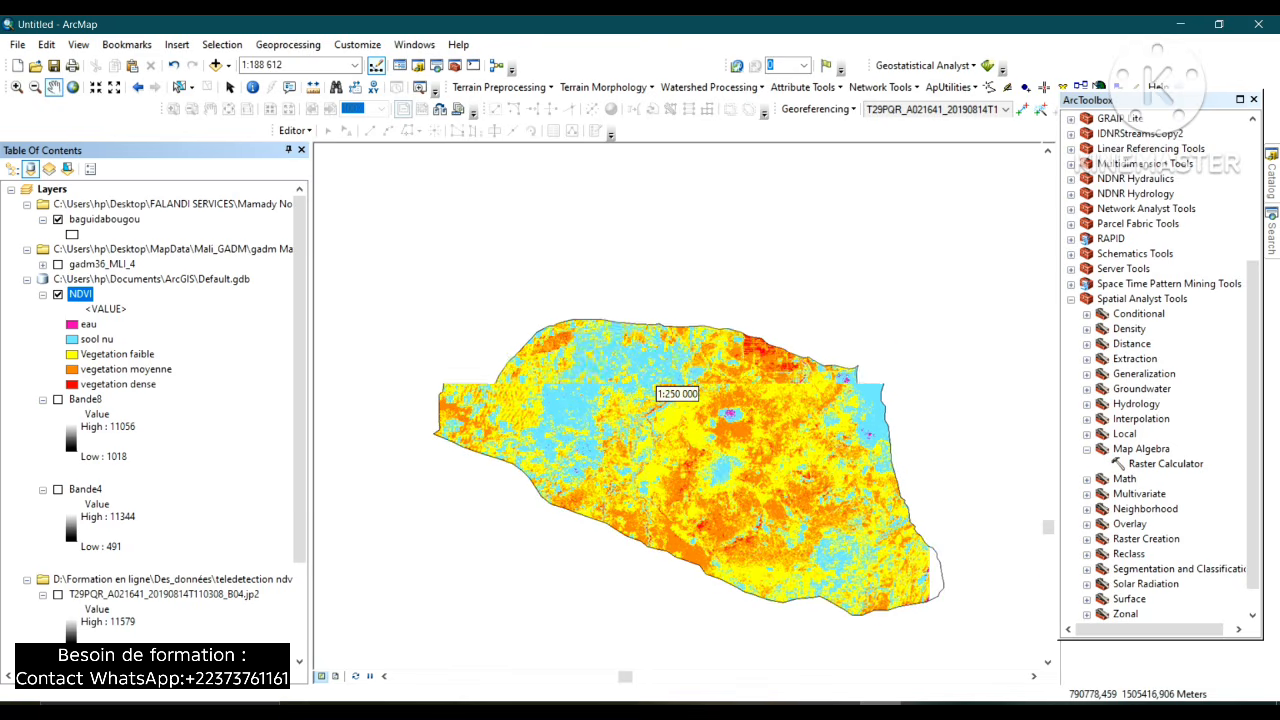
pyautogui.scroll(-6, 677, 393)
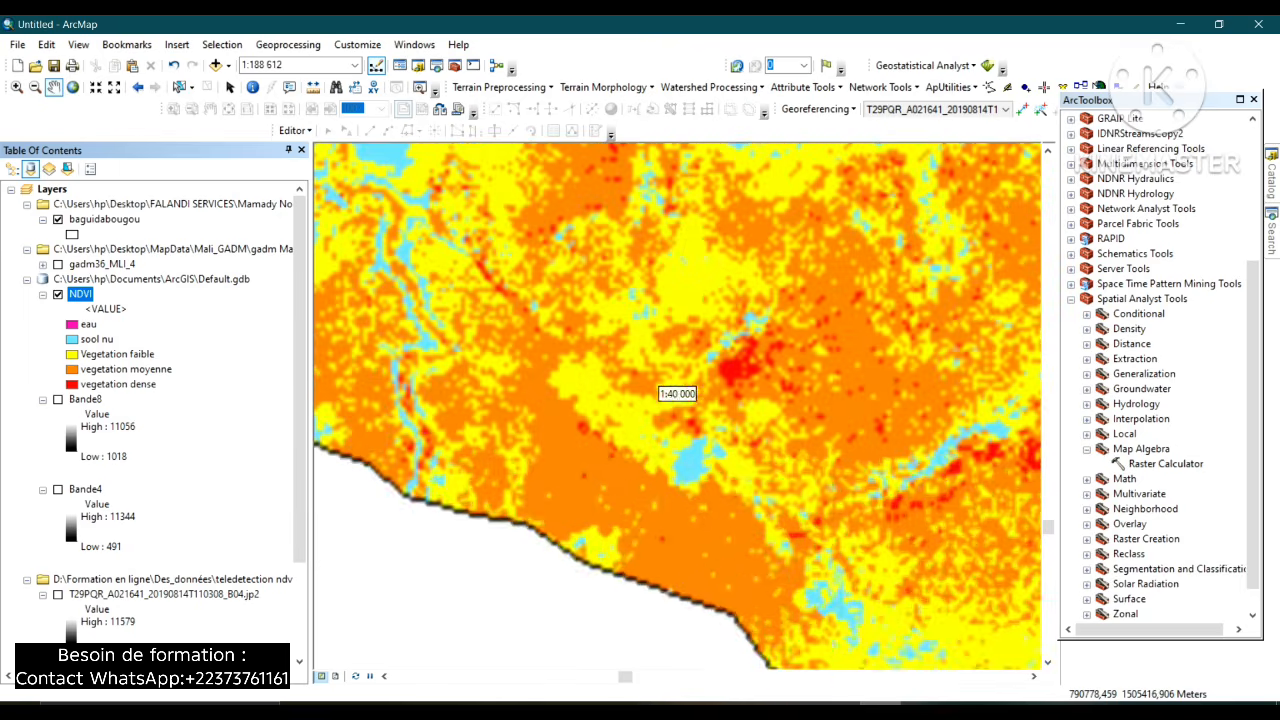
pyautogui.scroll(3, 677, 393)
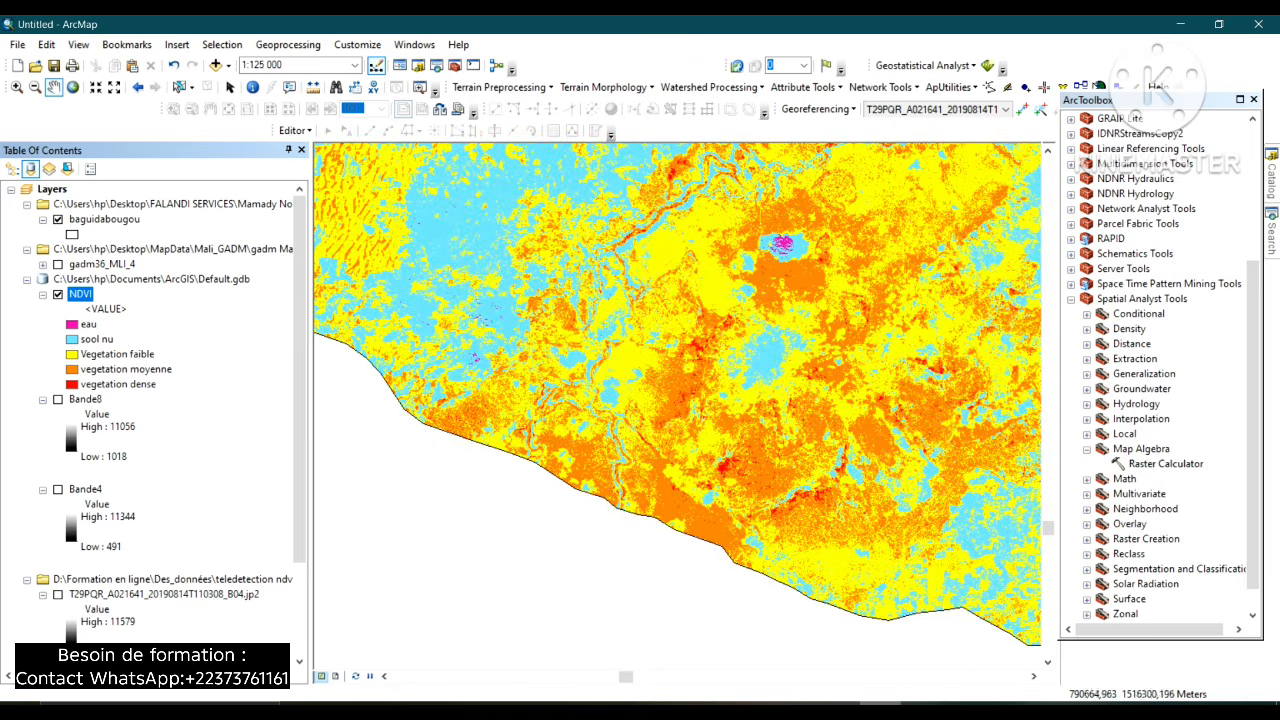
pyautogui.scroll(3, 677, 393)
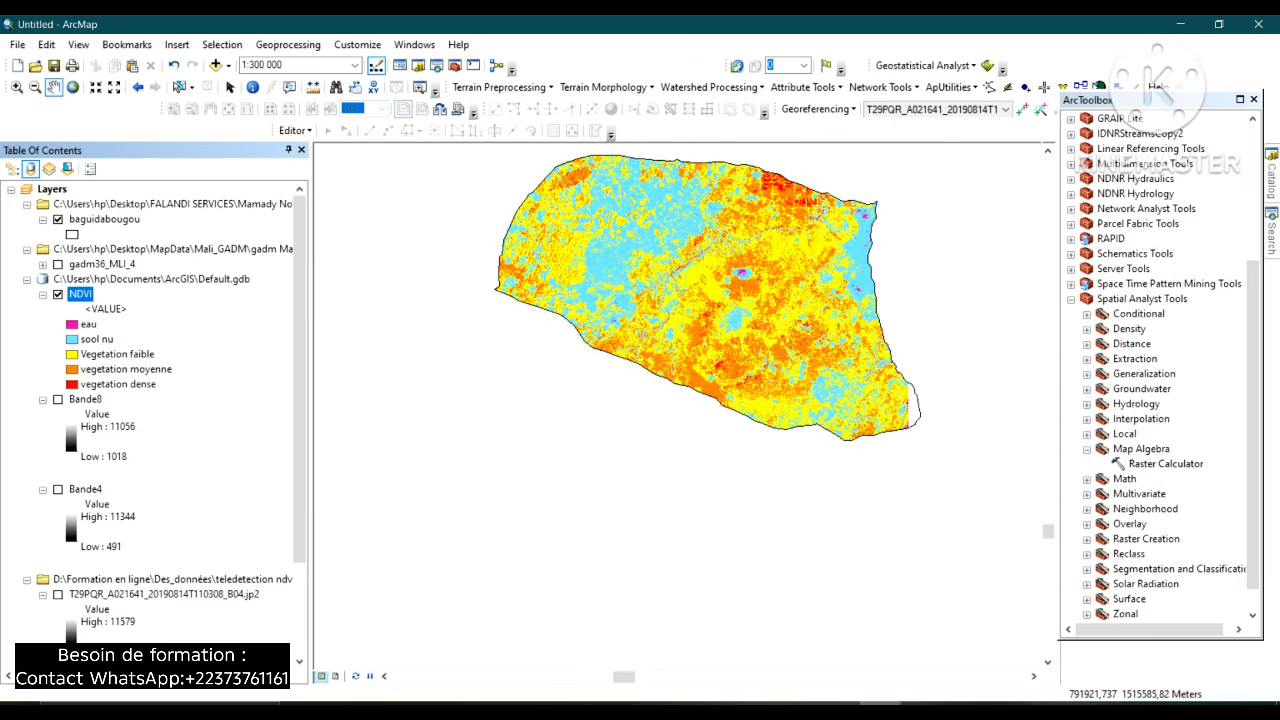
pyautogui.scroll(-2, 600, 370)
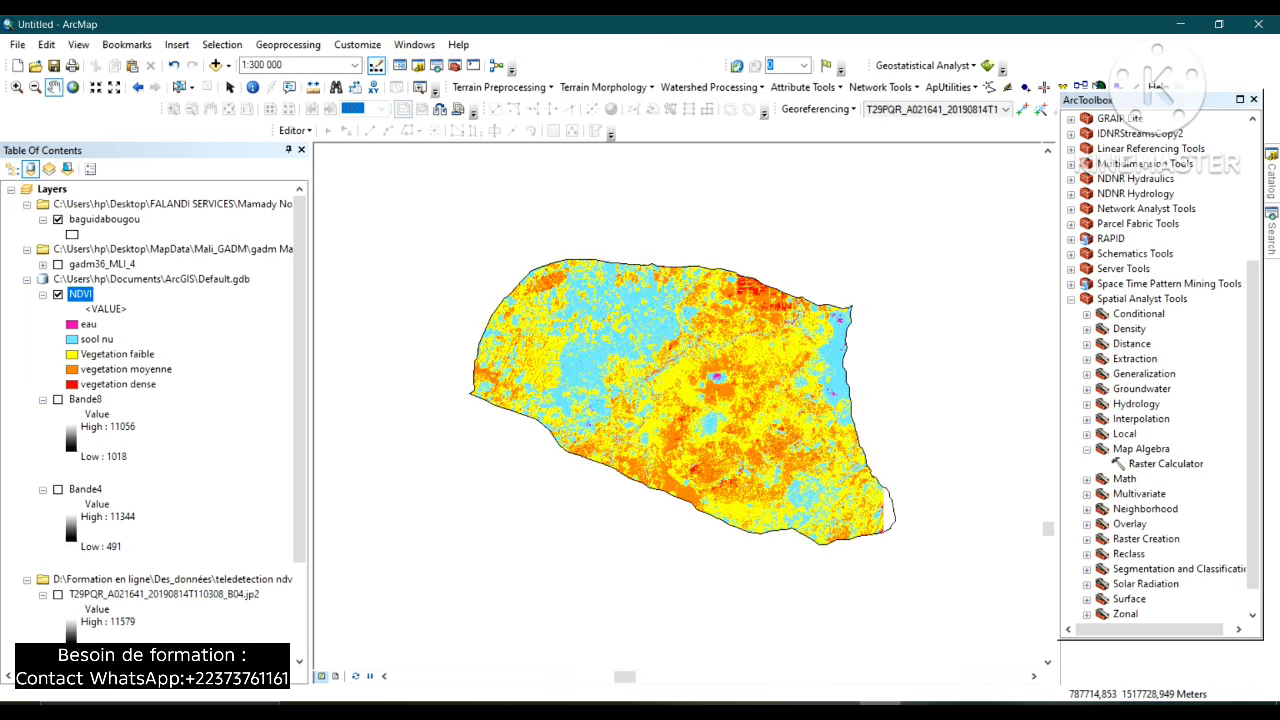
pyautogui.scroll(-4, 660, 385)
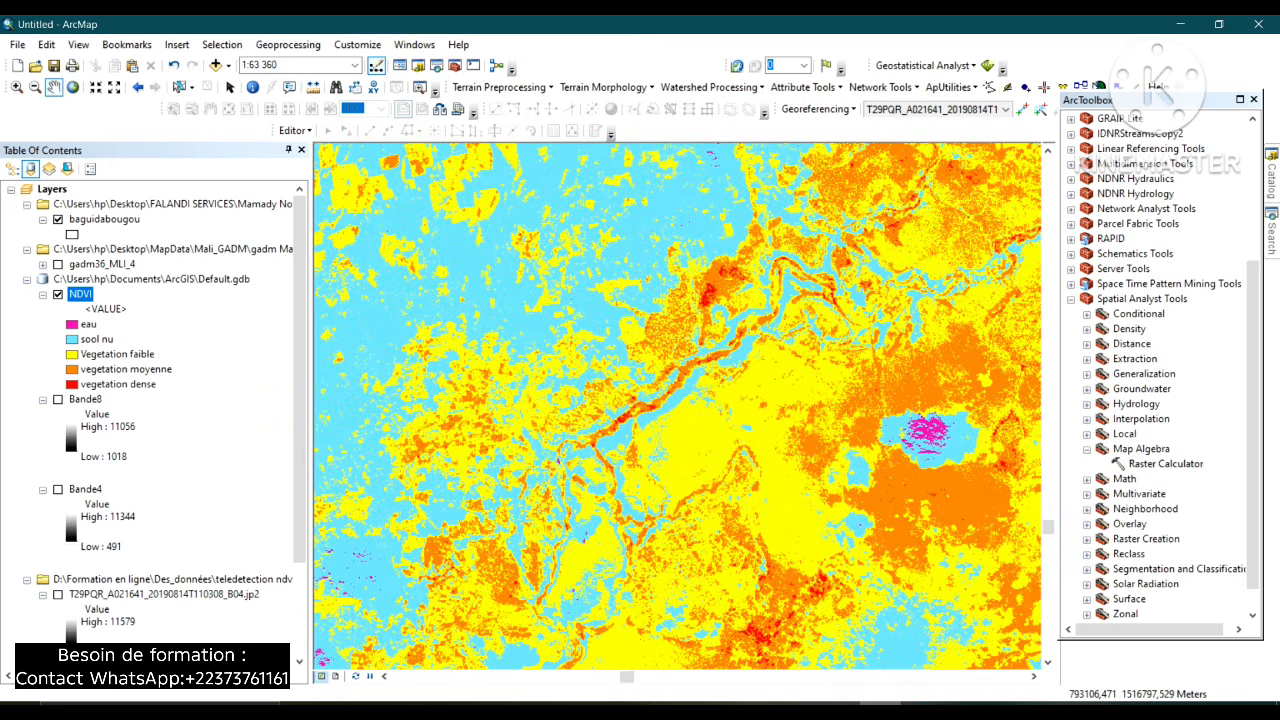
pyautogui.scroll(-1, 660, 388)
pyautogui.scroll(3, 677, 393)
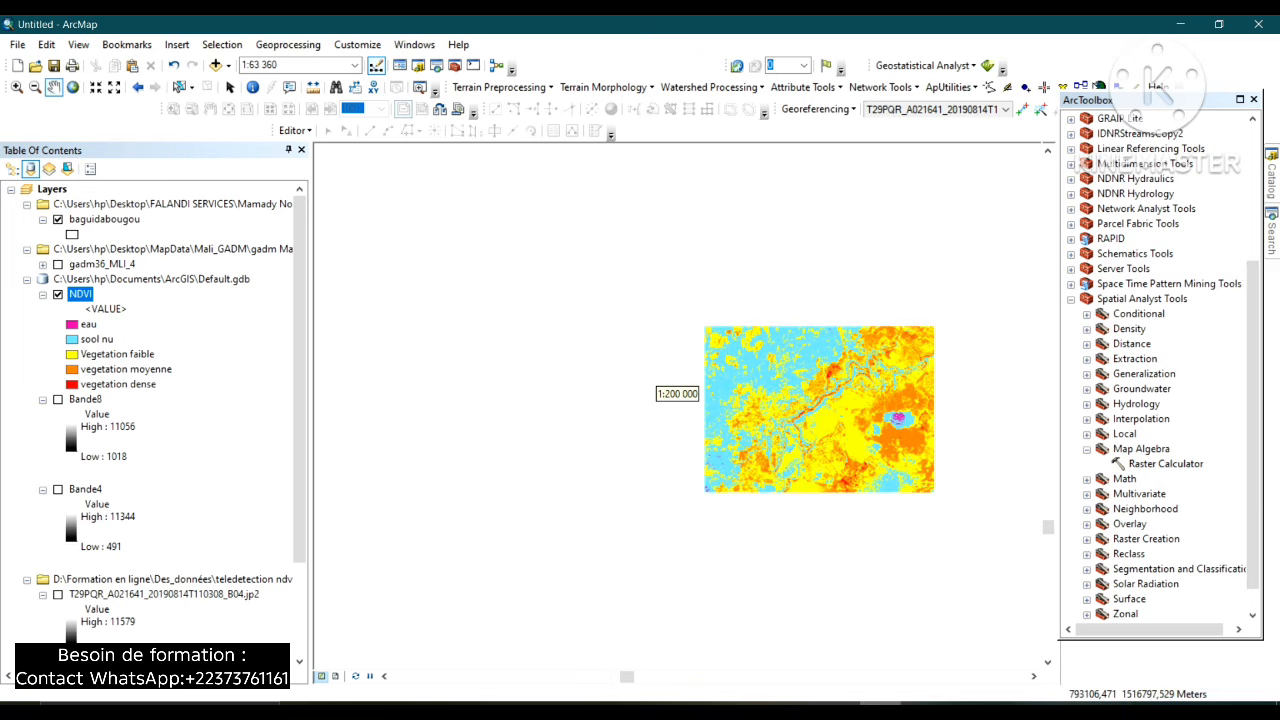
pyautogui.moveTo(773, 448); pyautogui.dragTo(589, 384)
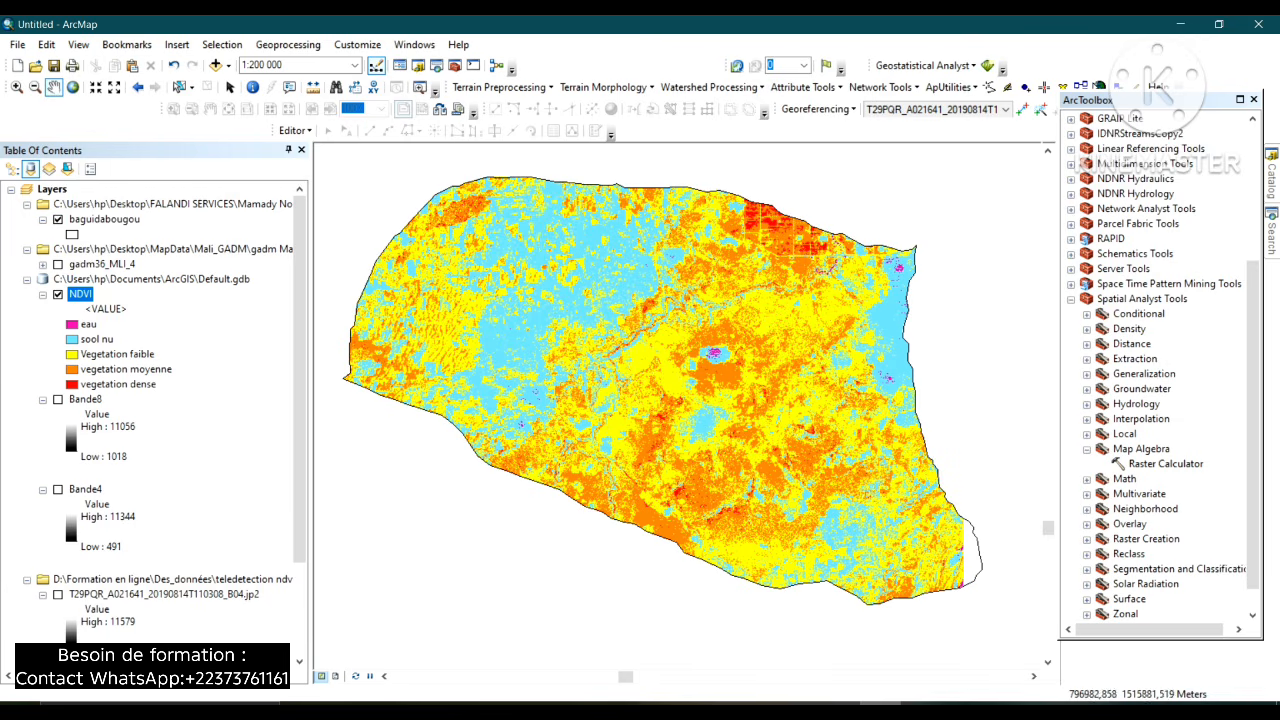
pyautogui.moveTo(706, 400); pyautogui.dragTo(728, 406)
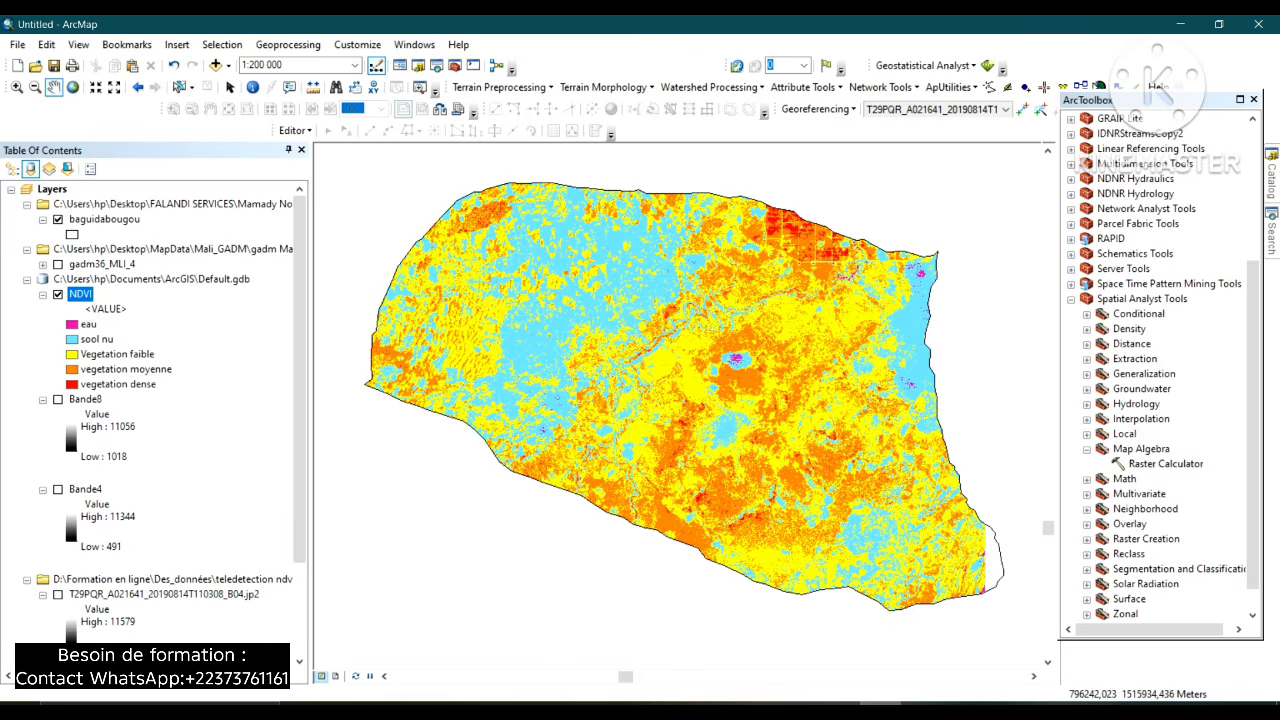
# Rename the <VALUE> heading above the NDVI layer's classes as "indice".
pyautogui.click(106, 309)
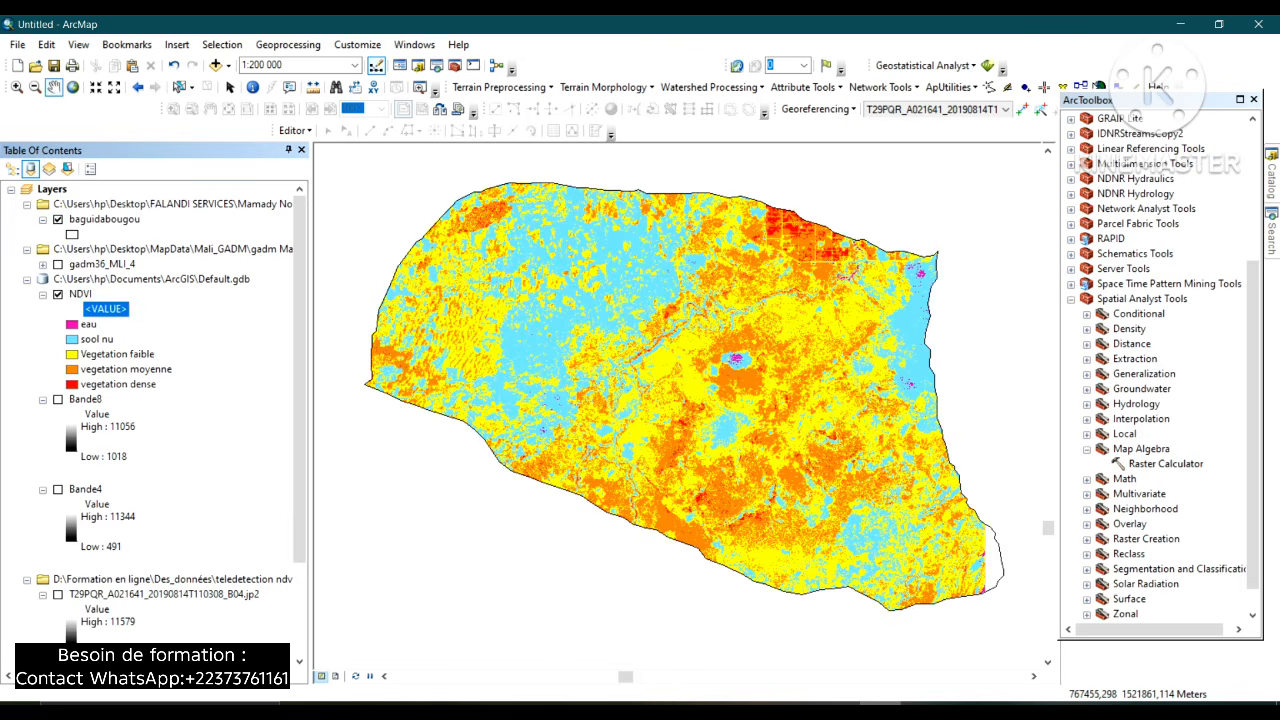
pyautogui.click(106, 309)
pyautogui.write('in')
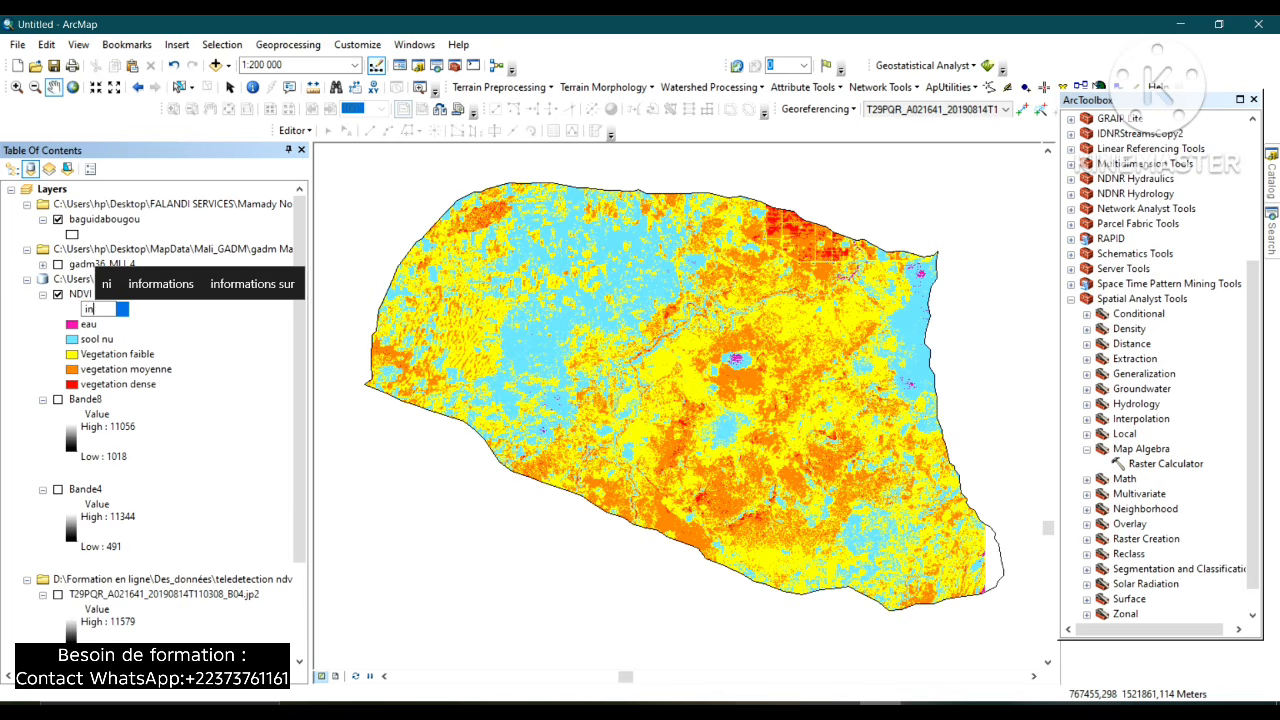
pyautogui.write('dice')
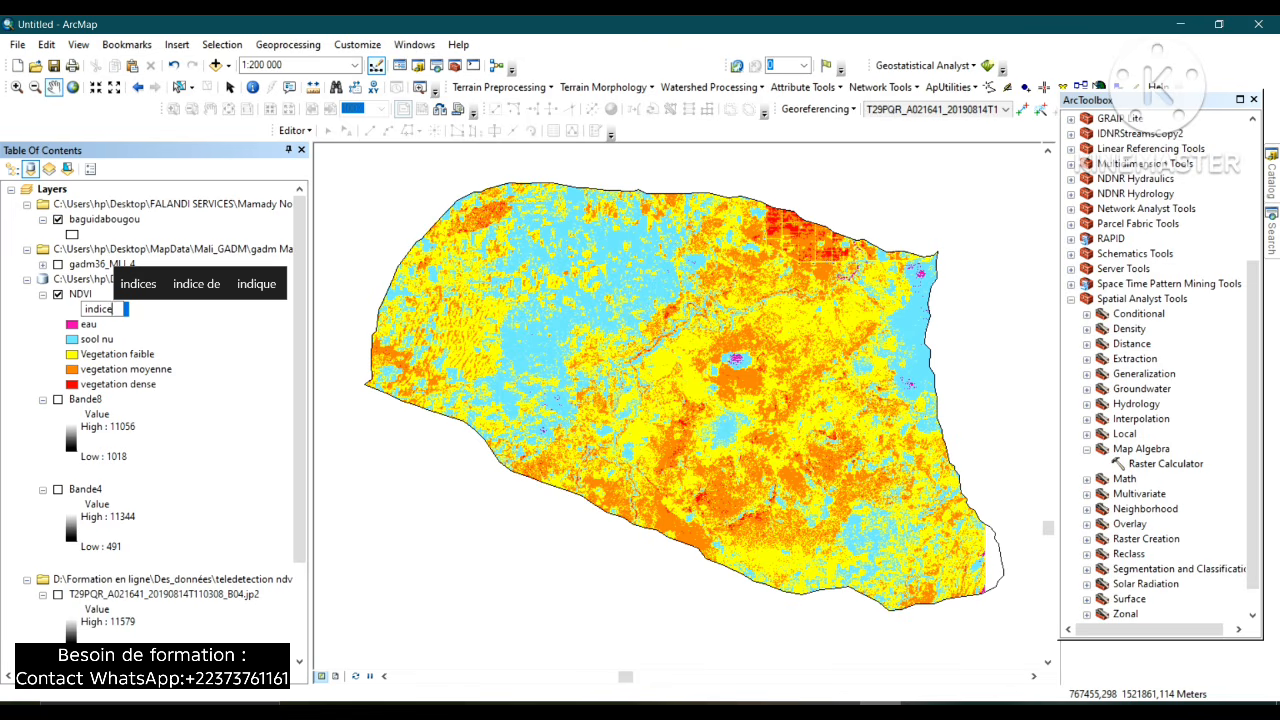
pyautogui.press('Return')
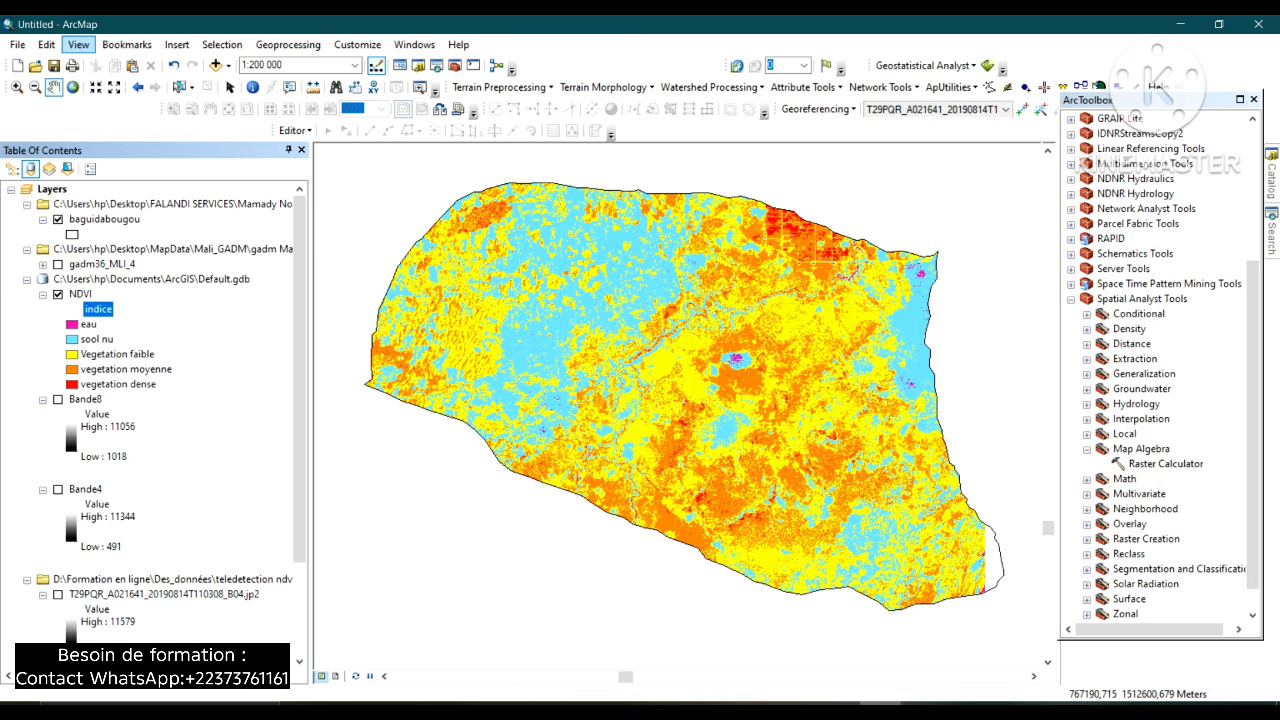
# Switch to the page layout view and apply the ARCH B Landscape page template.
pyautogui.click(78, 44)
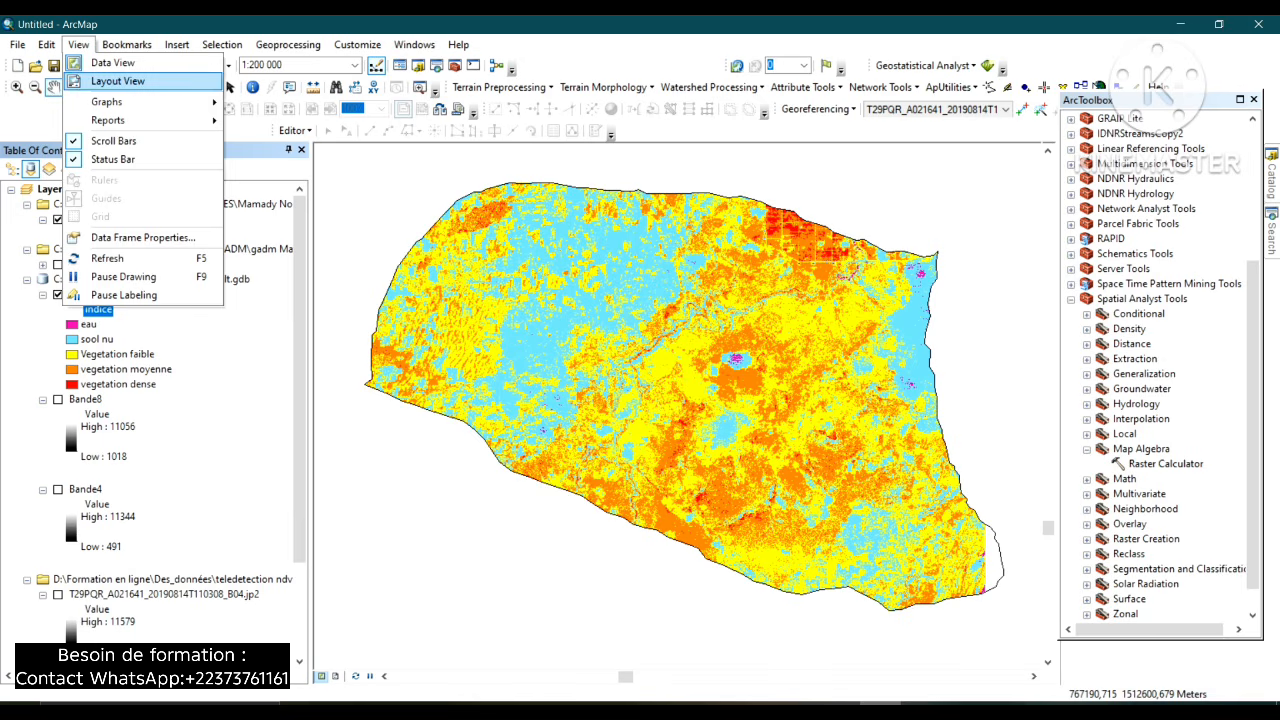
pyautogui.click(117, 81)
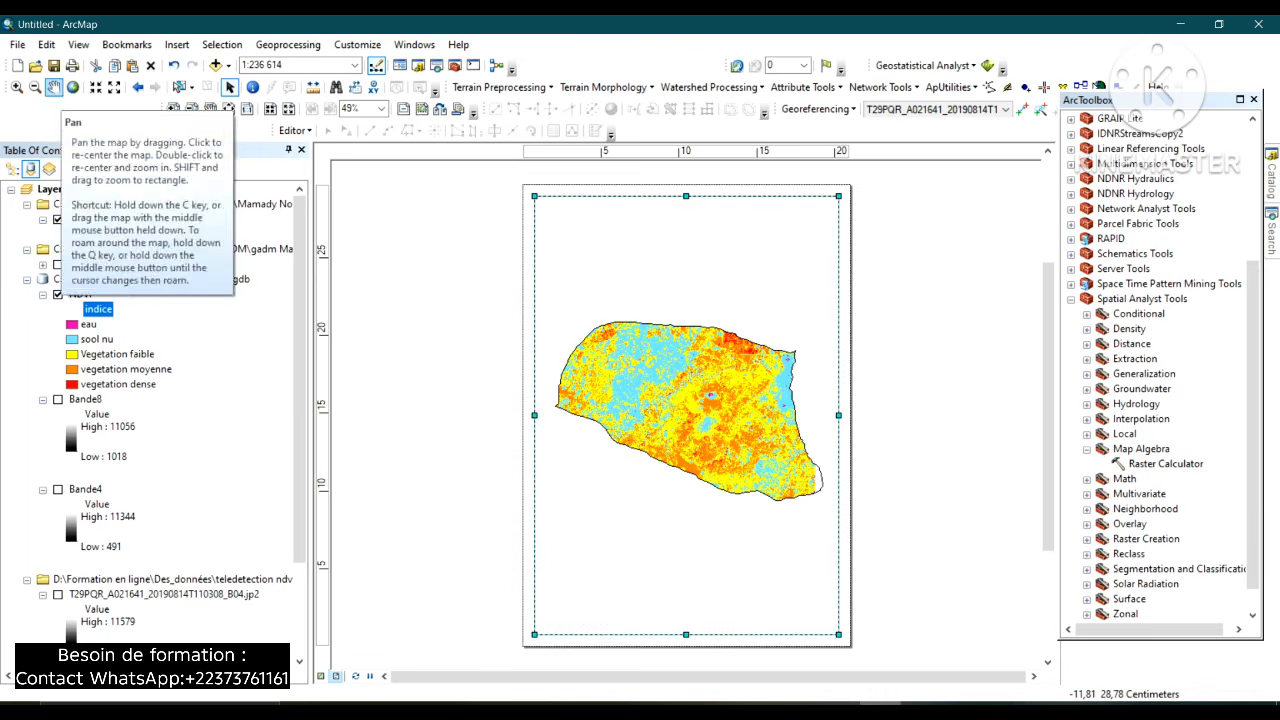
pyautogui.click(53, 87)
pyautogui.moveTo(643, 359)
pyautogui.mouseDown()
pyautogui.moveTo(636, 305)
pyautogui.moveTo(638, 345)
pyautogui.mouseUp()
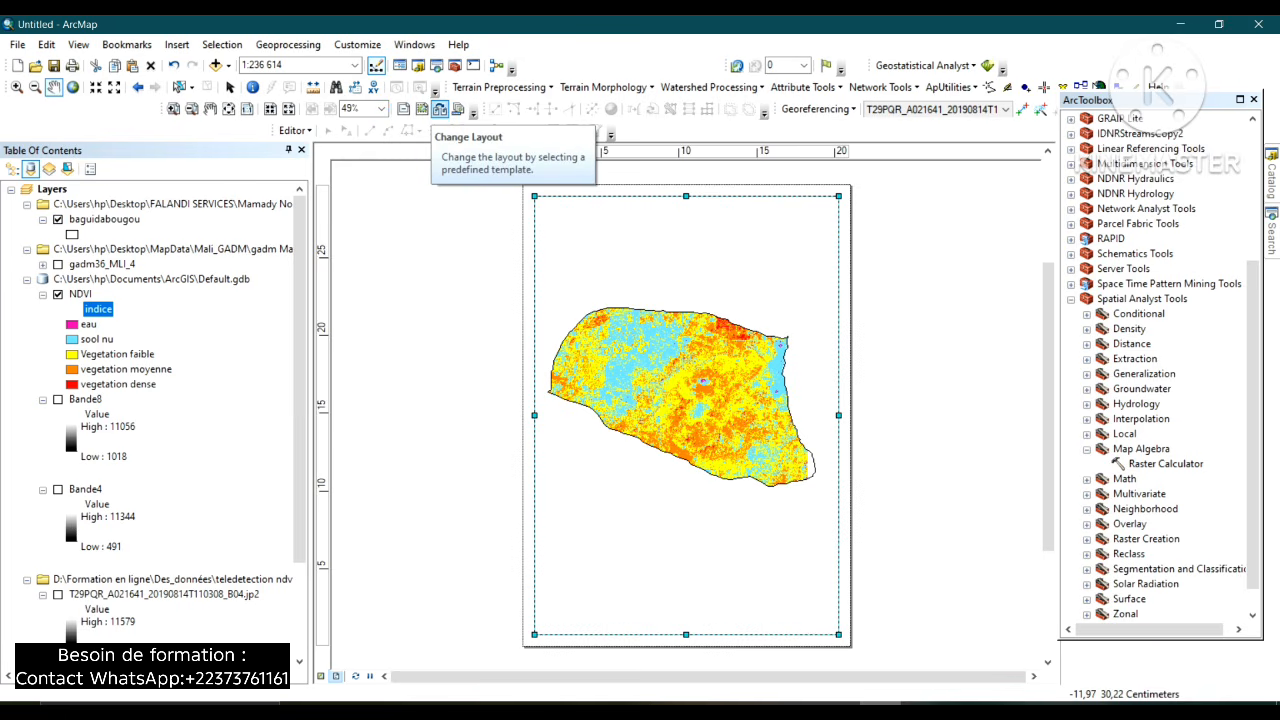
pyautogui.click(440, 109)
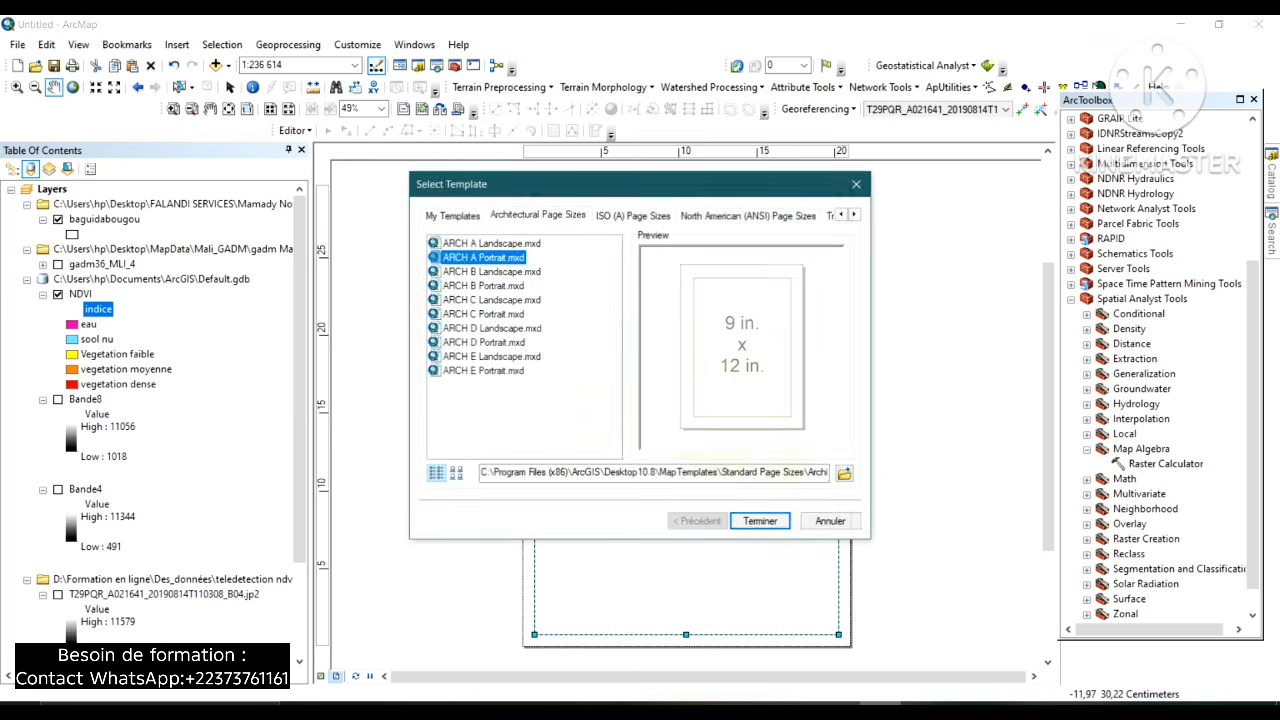
pyautogui.click(491, 272)
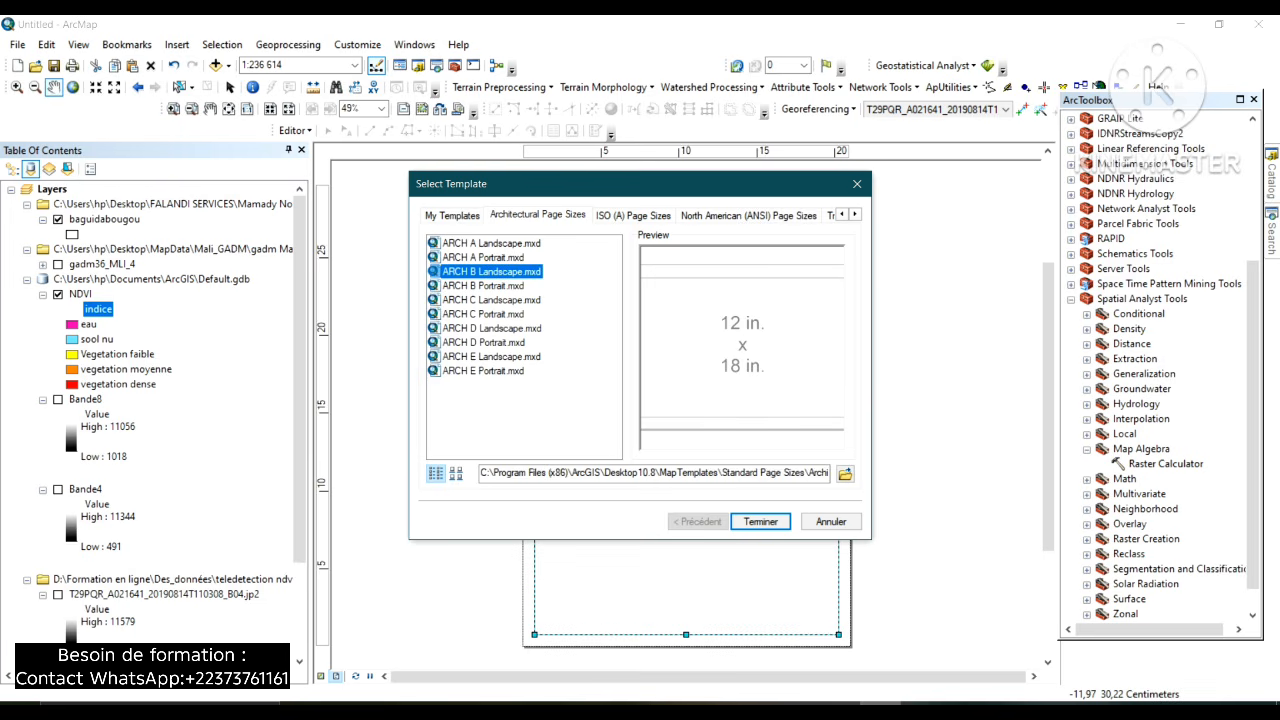
pyautogui.click(760, 521)
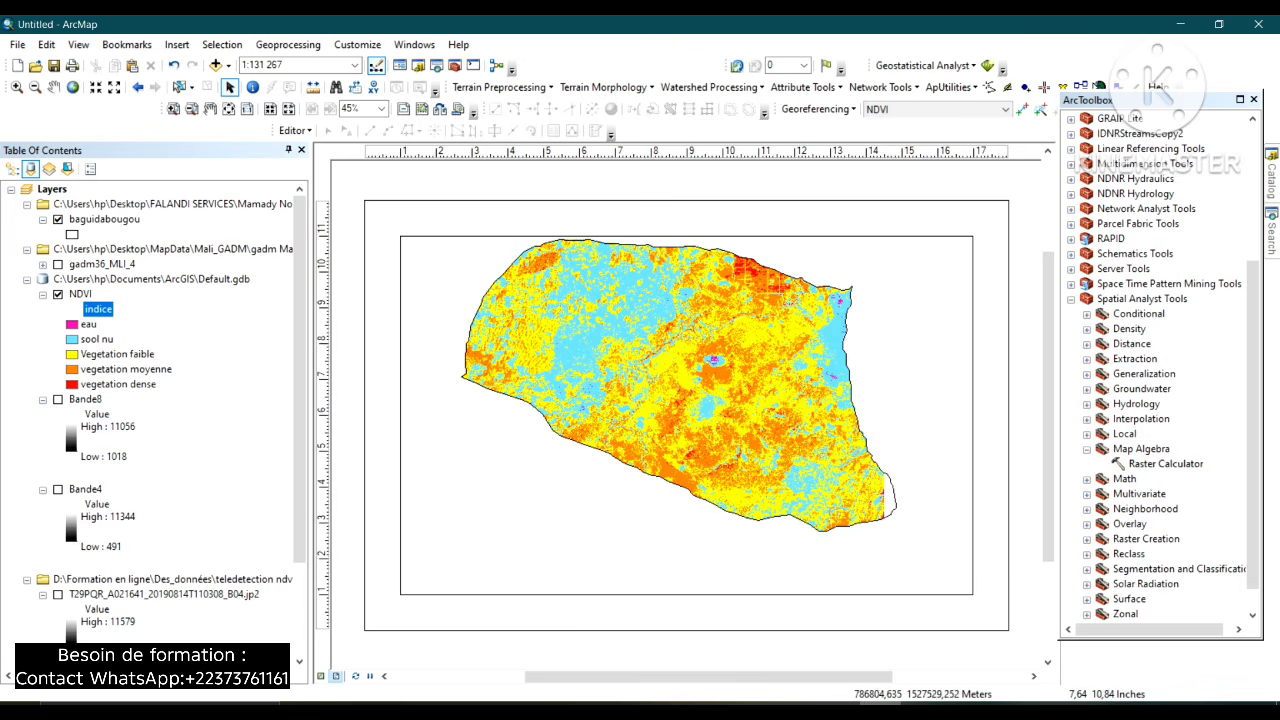
# Reduce the map to a scale of 1:150 000 and shift it toward the lower right of its data frame.
pyautogui.click(660, 300)
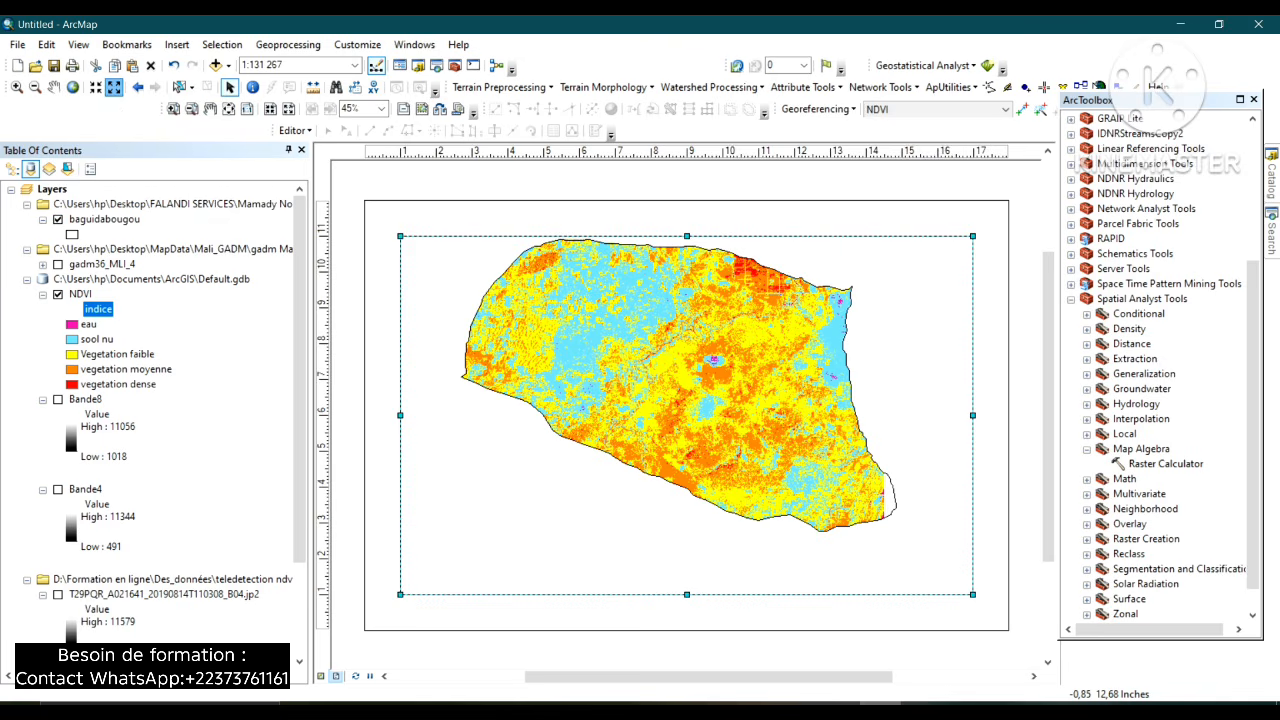
pyautogui.click(114, 87)
pyautogui.click(114, 87)
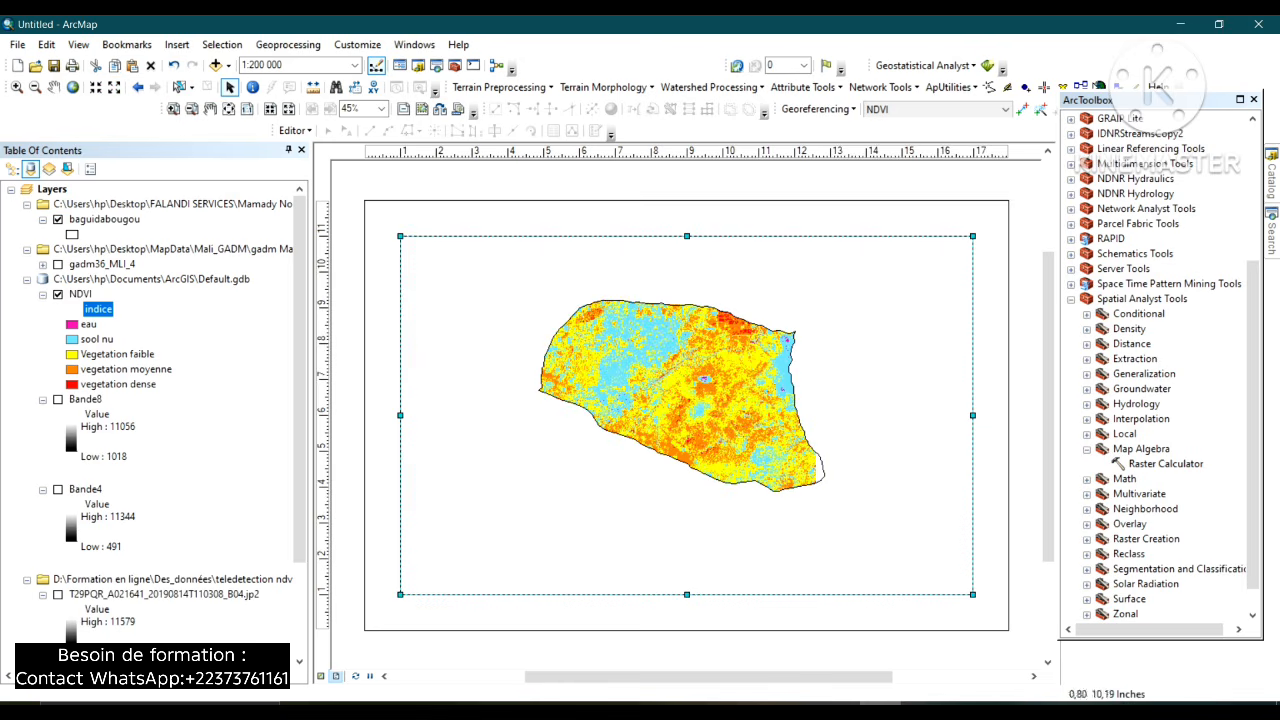
pyautogui.click(96, 87)
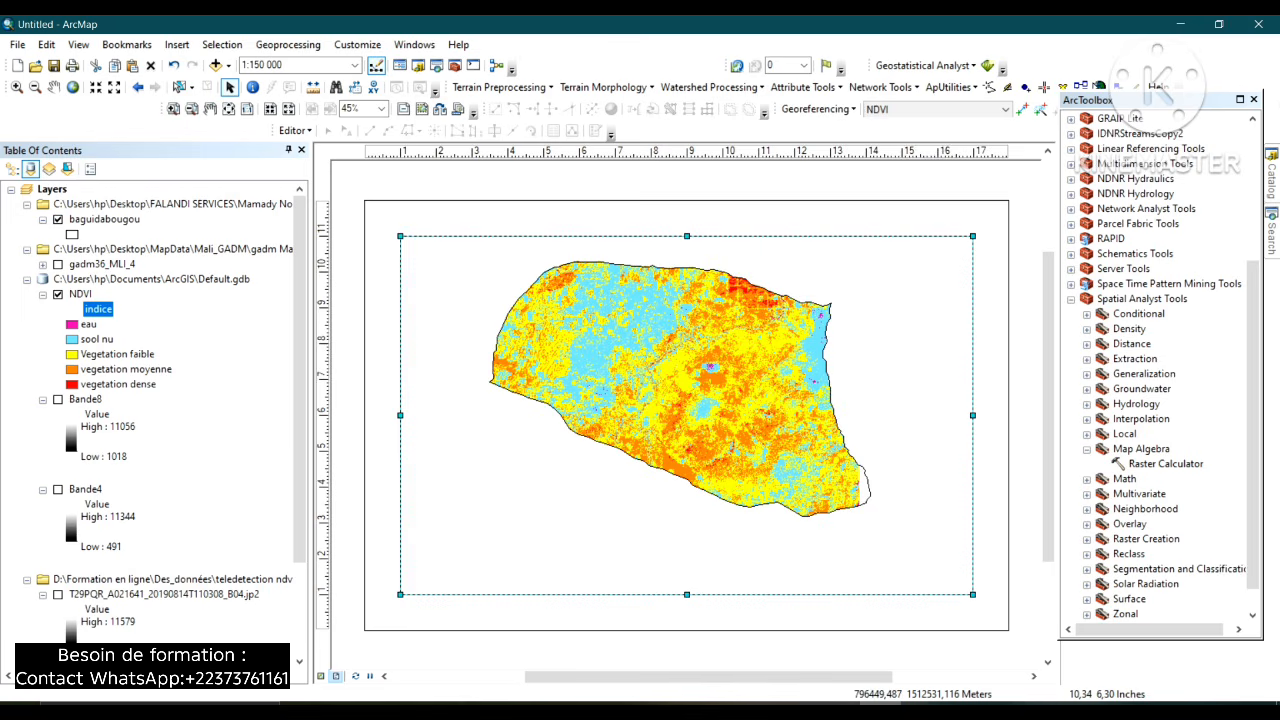
pyautogui.click(735, 405)
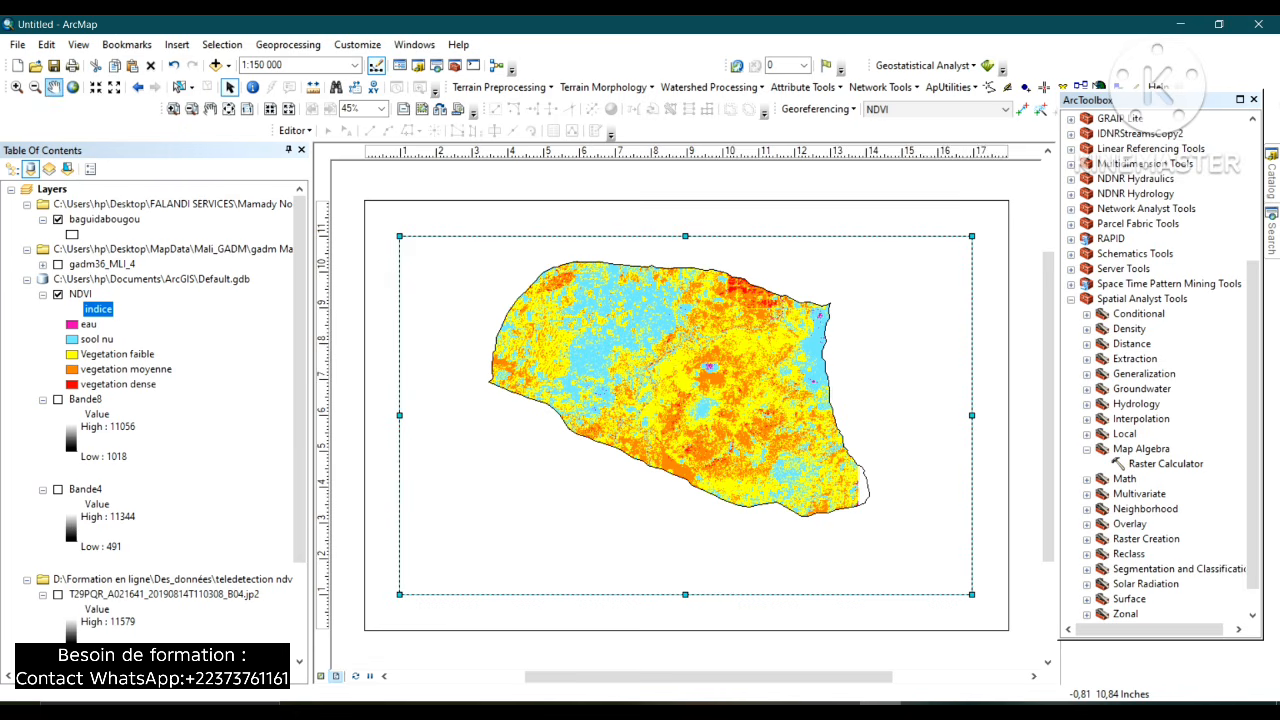
pyautogui.click(54, 87)
pyautogui.moveTo(719, 395); pyautogui.dragTo(743, 418)
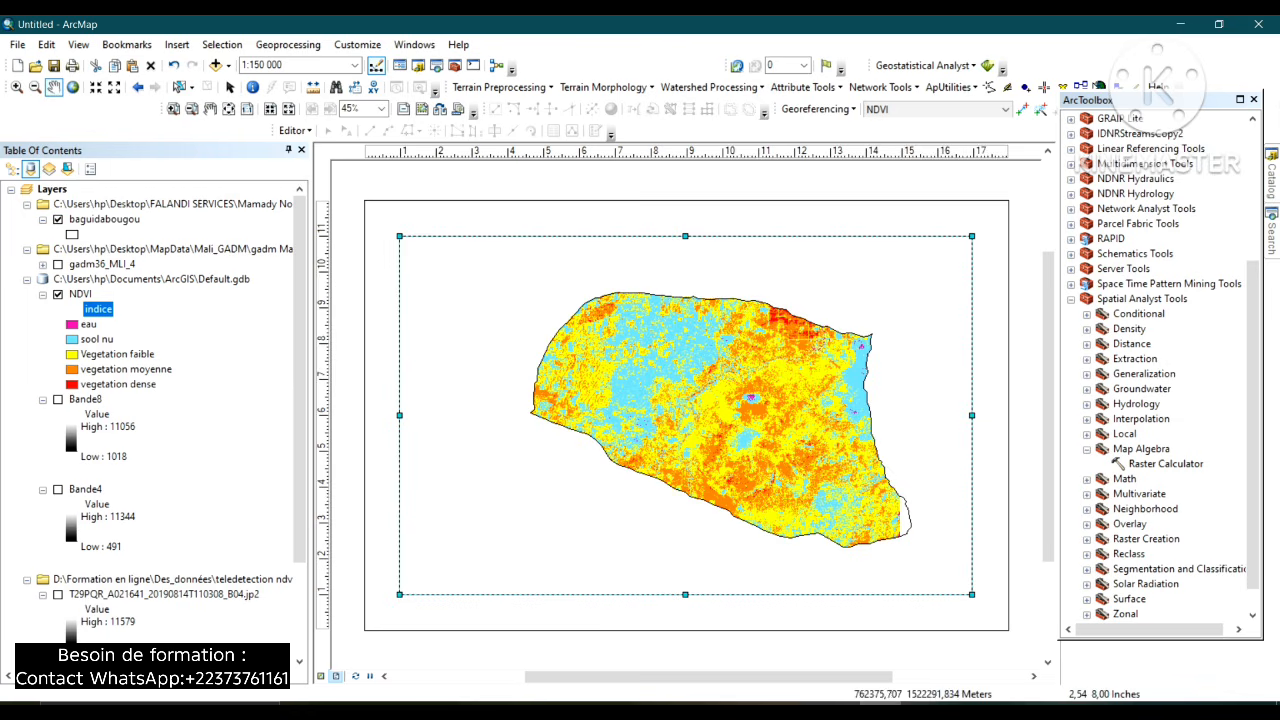
pyautogui.moveTo(551, 367); pyautogui.dragTo(641, 388)
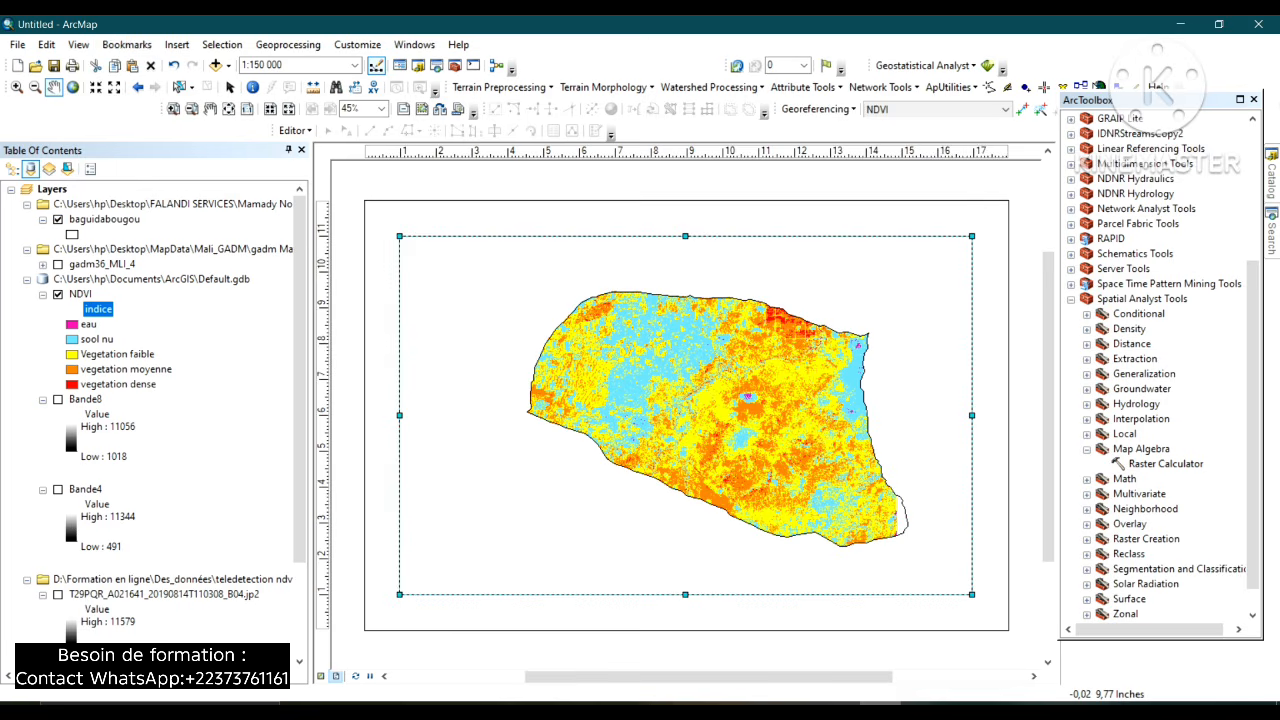
# Insert the map title "Indice NDVI" in the layout.
pyautogui.click(176, 44)
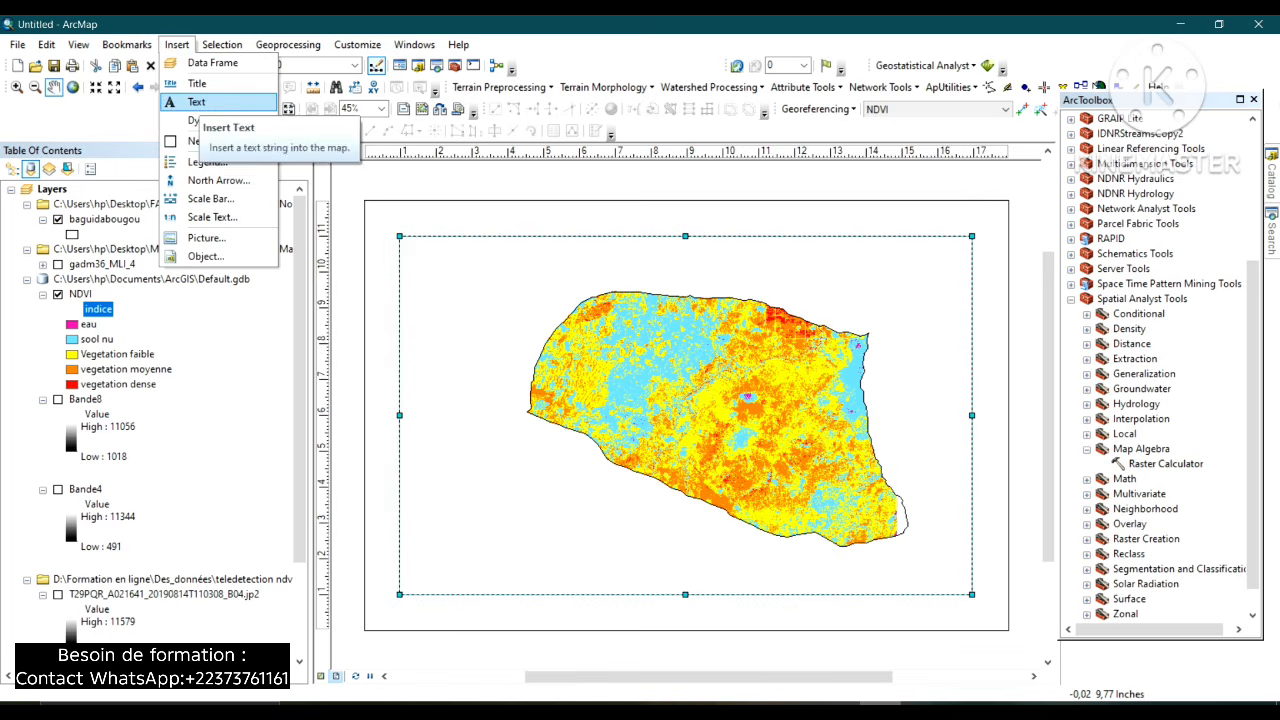
pyautogui.click(197, 83)
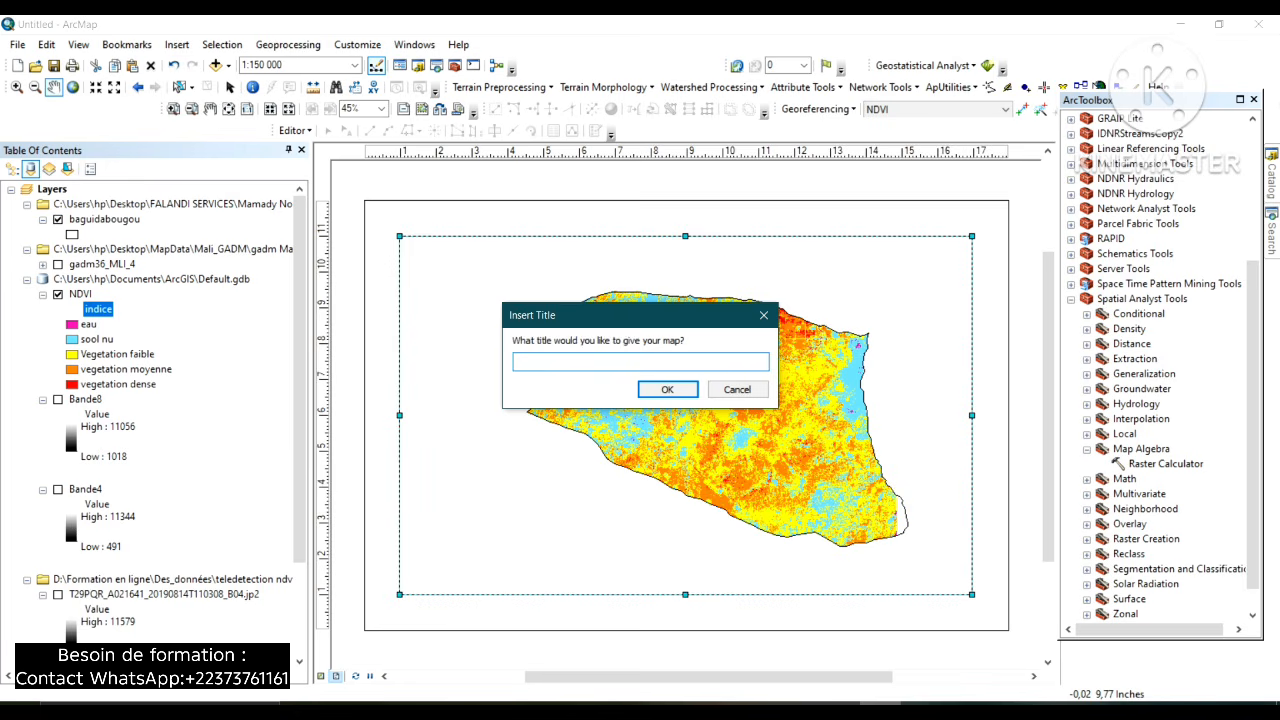
pyautogui.write('C')
pyautogui.press('BackSpace')
pyautogui.write('I')
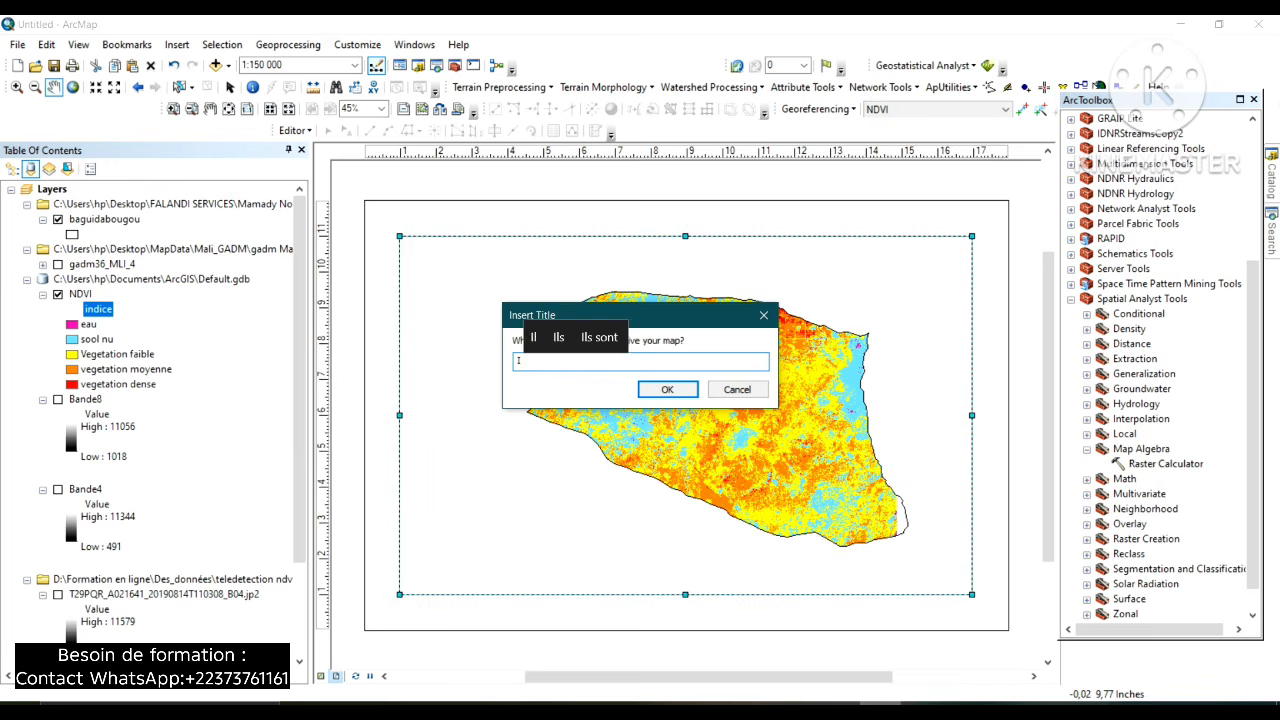
pyautogui.write('ndice')
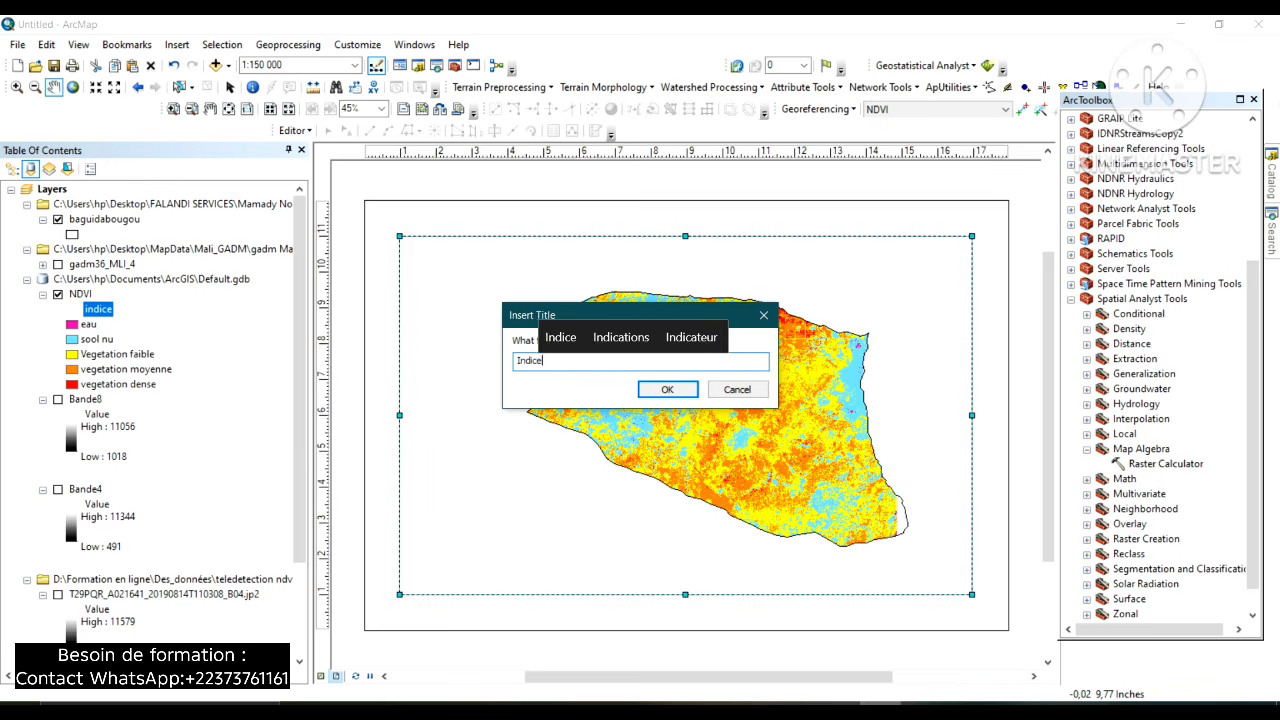
pyautogui.write(' N')
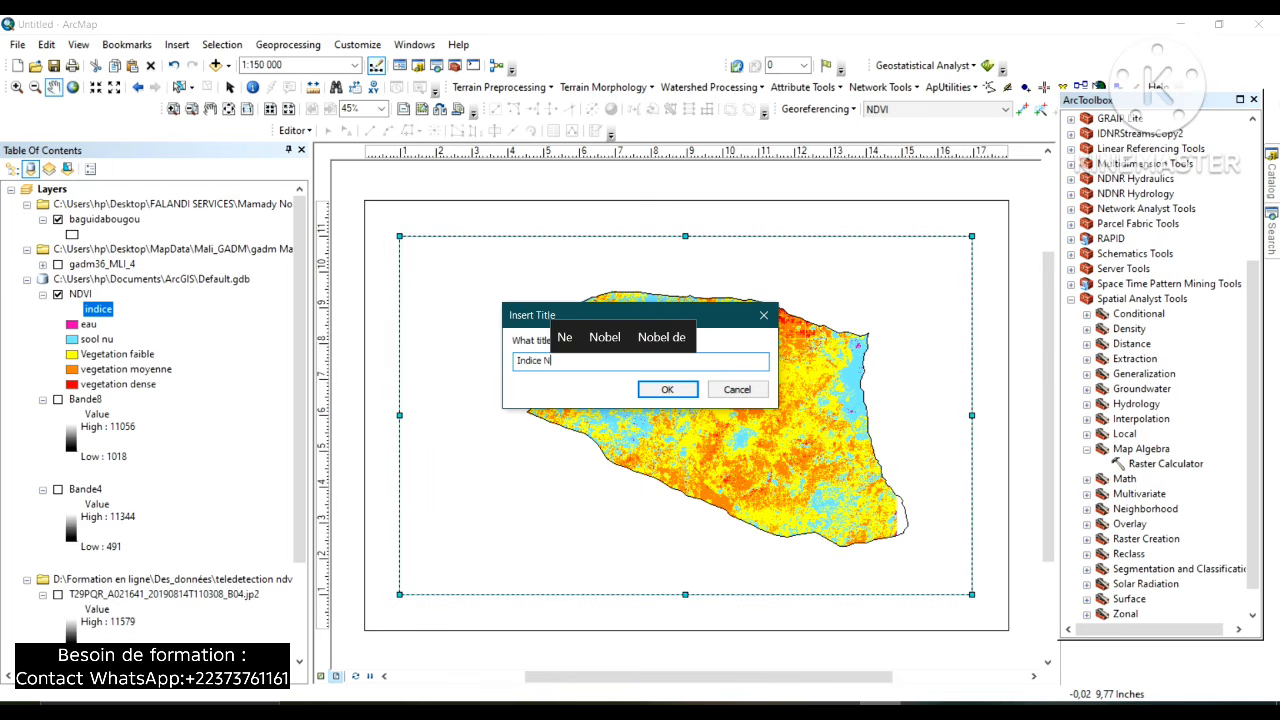
pyautogui.write('DVI')
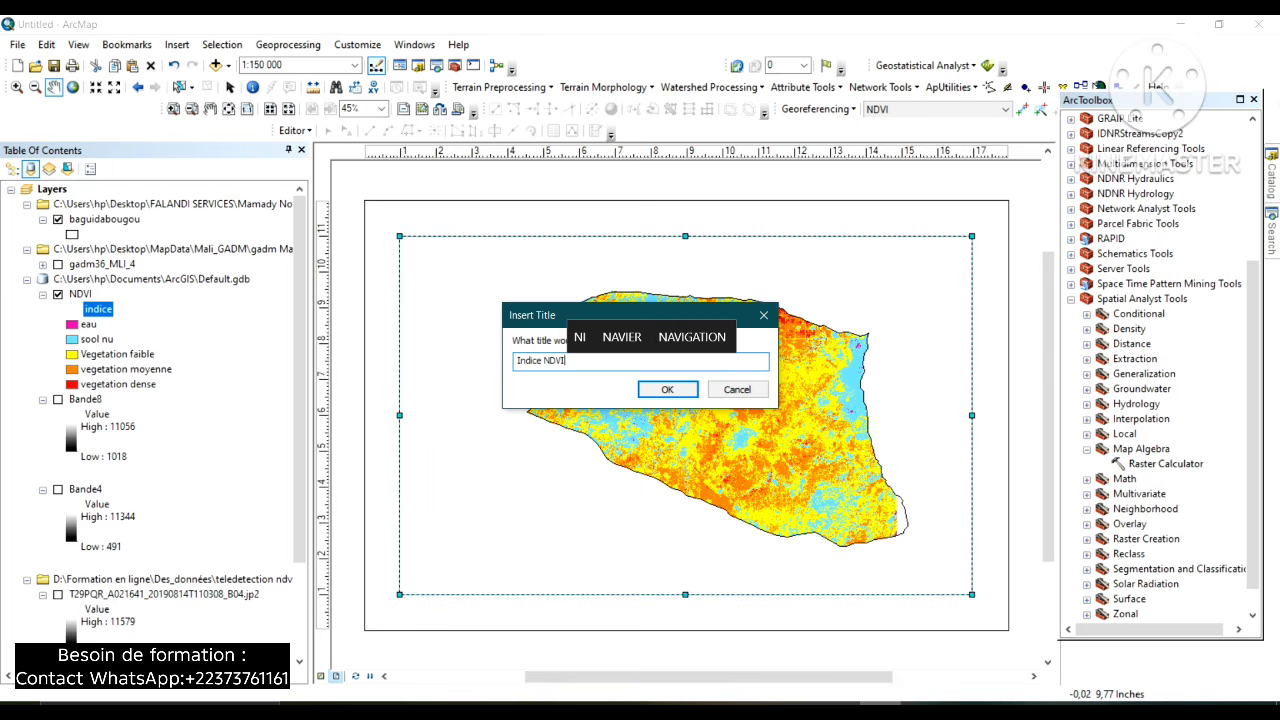
pyautogui.press('Return')
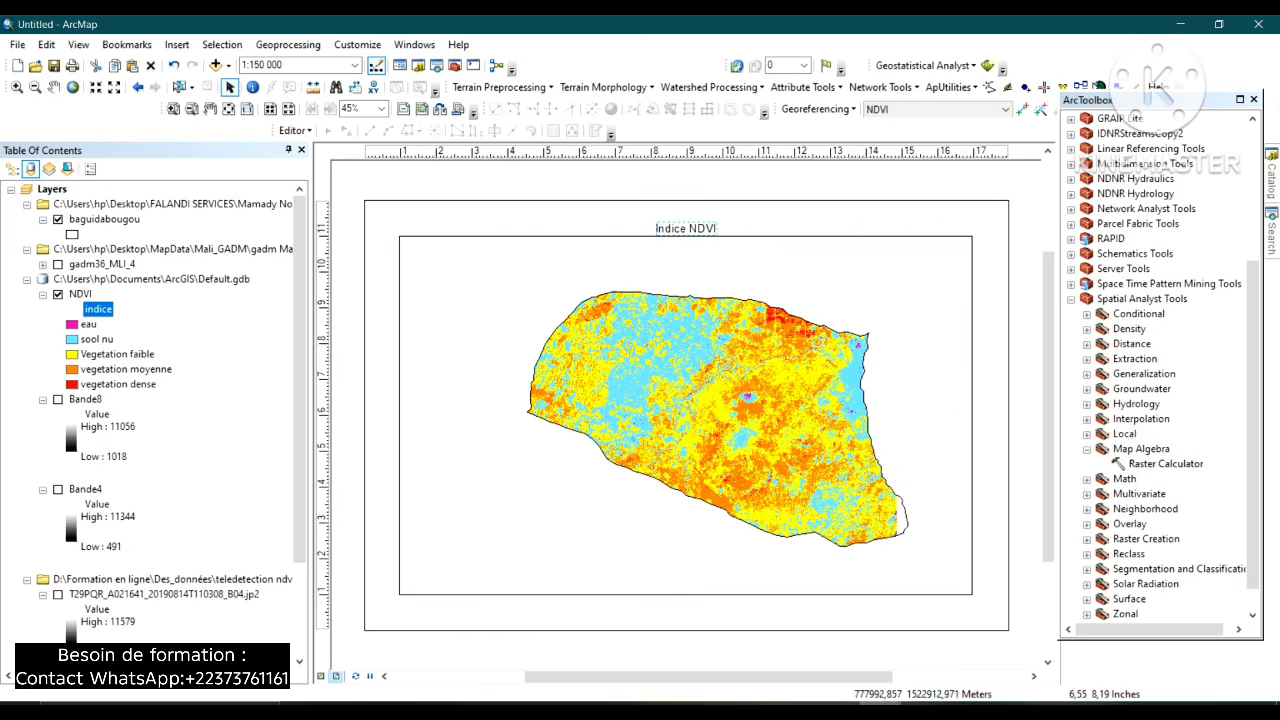
# Format the map title as size 36, bold and underlined, and move it just above the data frame's border.
pyautogui.doubleClick(689, 228)
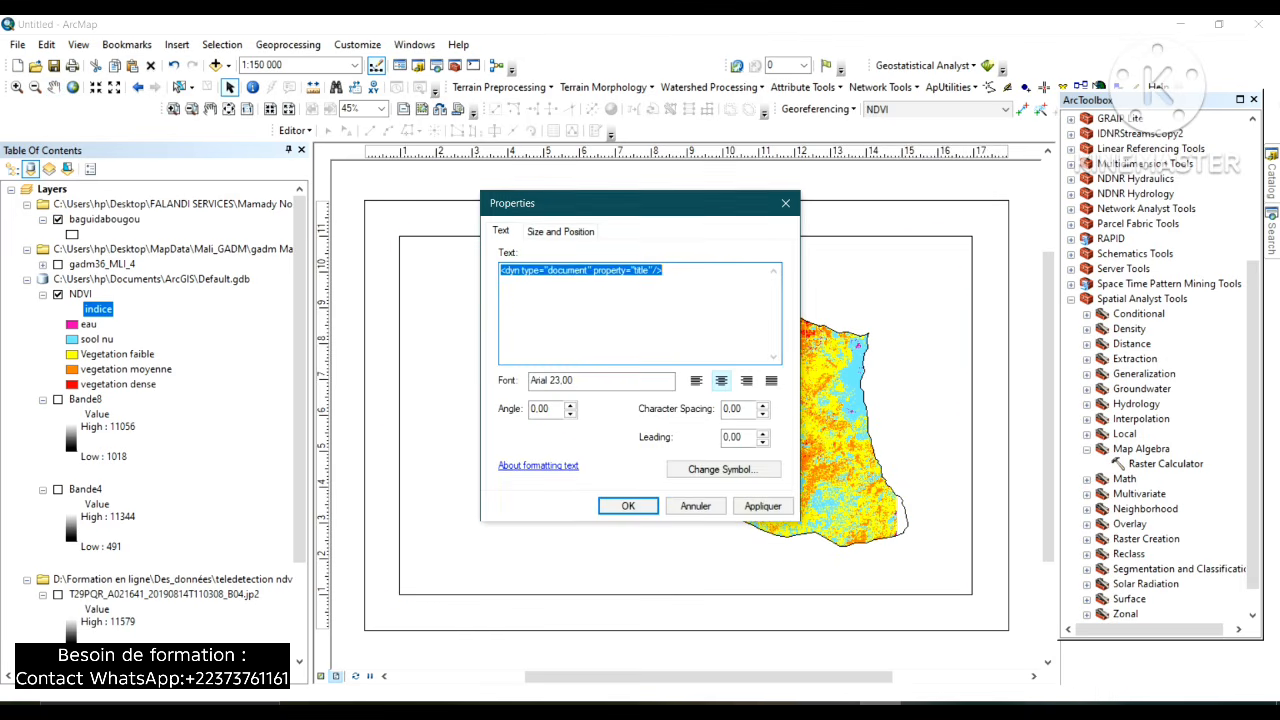
pyautogui.click(723, 470)
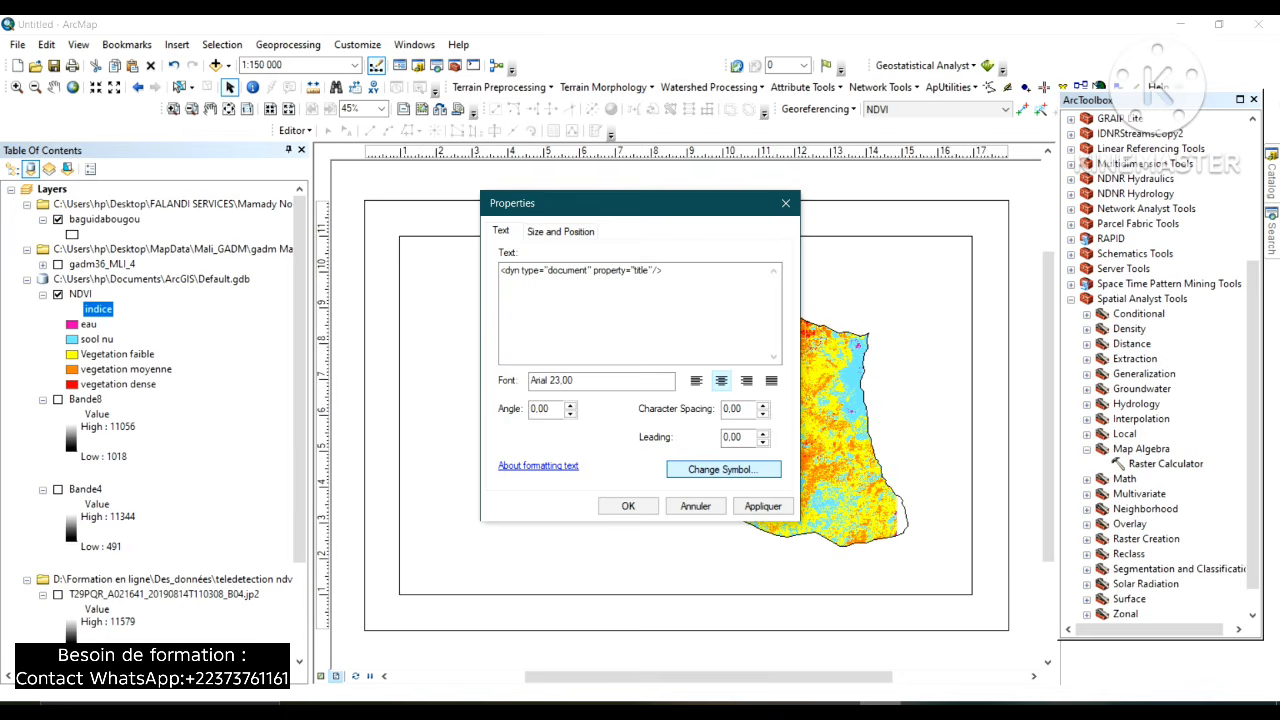
pyautogui.scroll(-5, 515, 413)
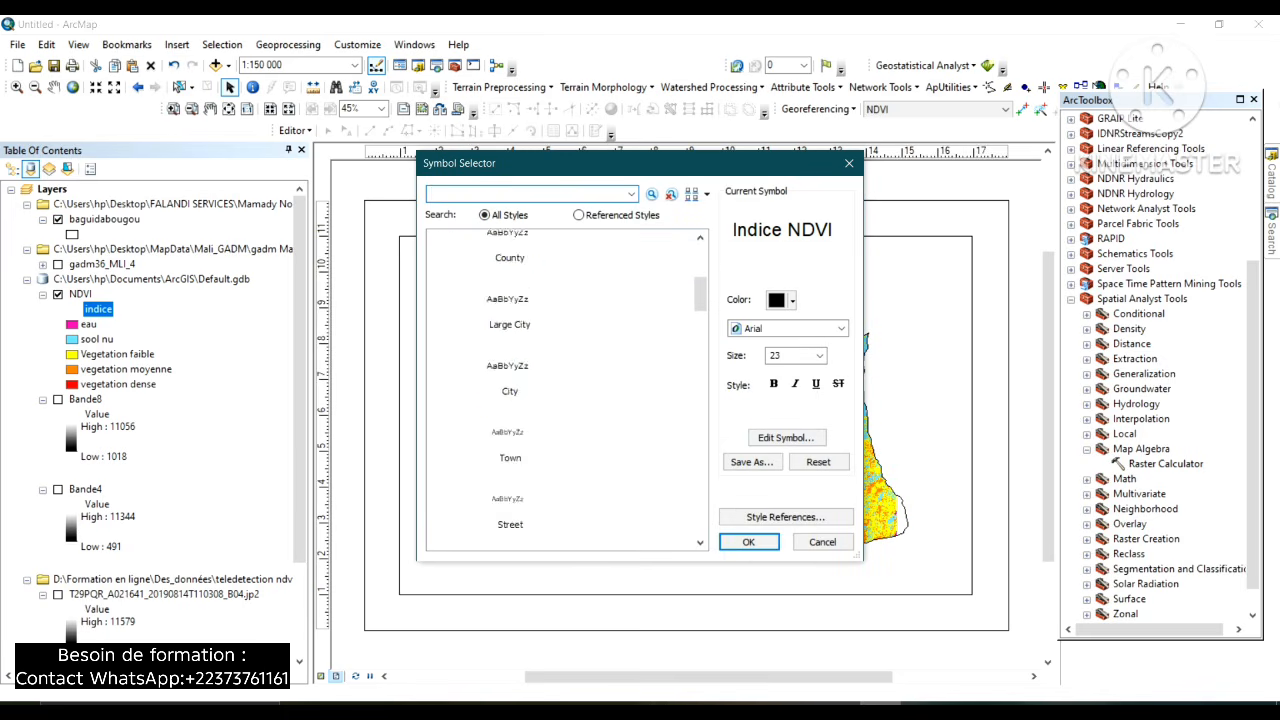
pyautogui.scroll(-3, 515, 413)
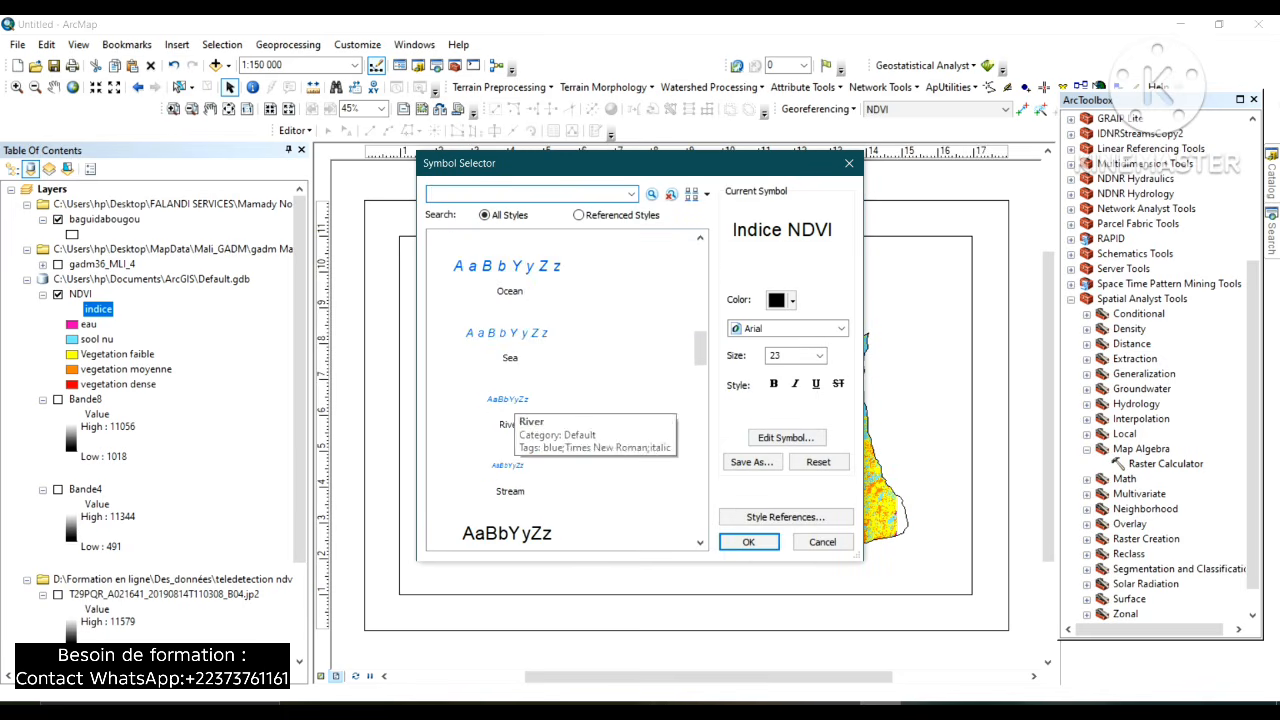
pyautogui.click(819, 355)
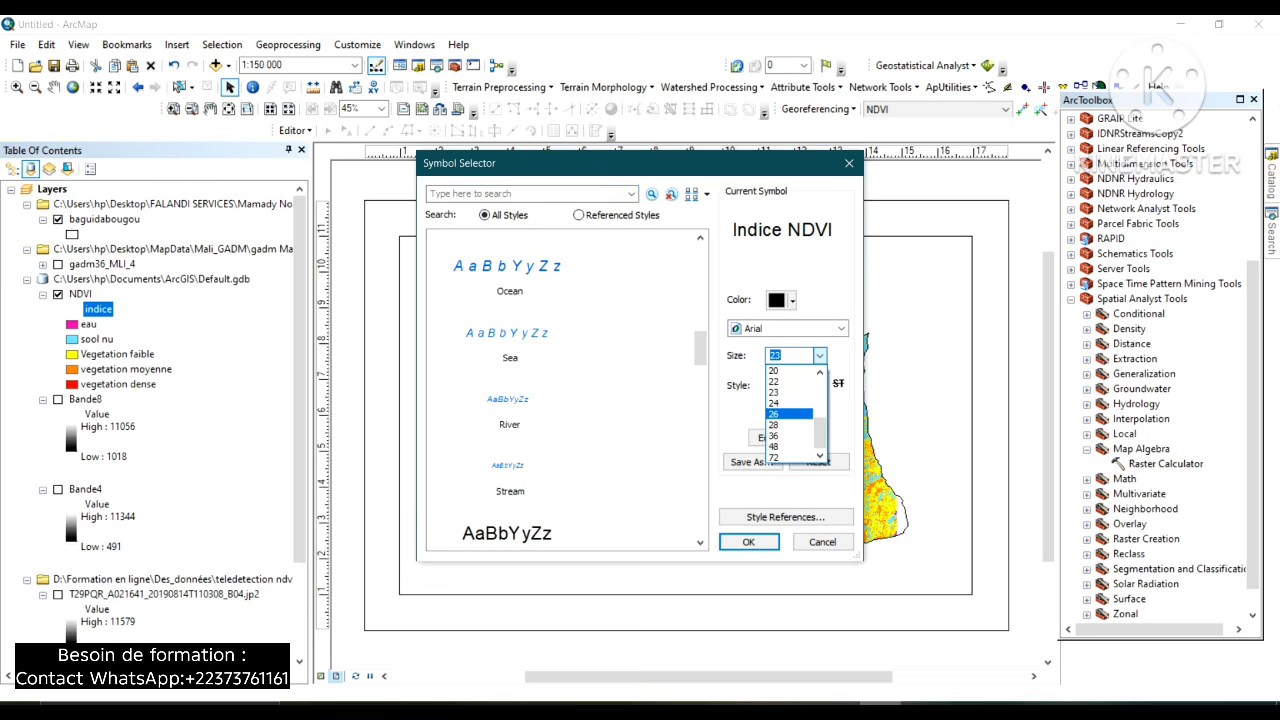
pyautogui.click(790, 436)
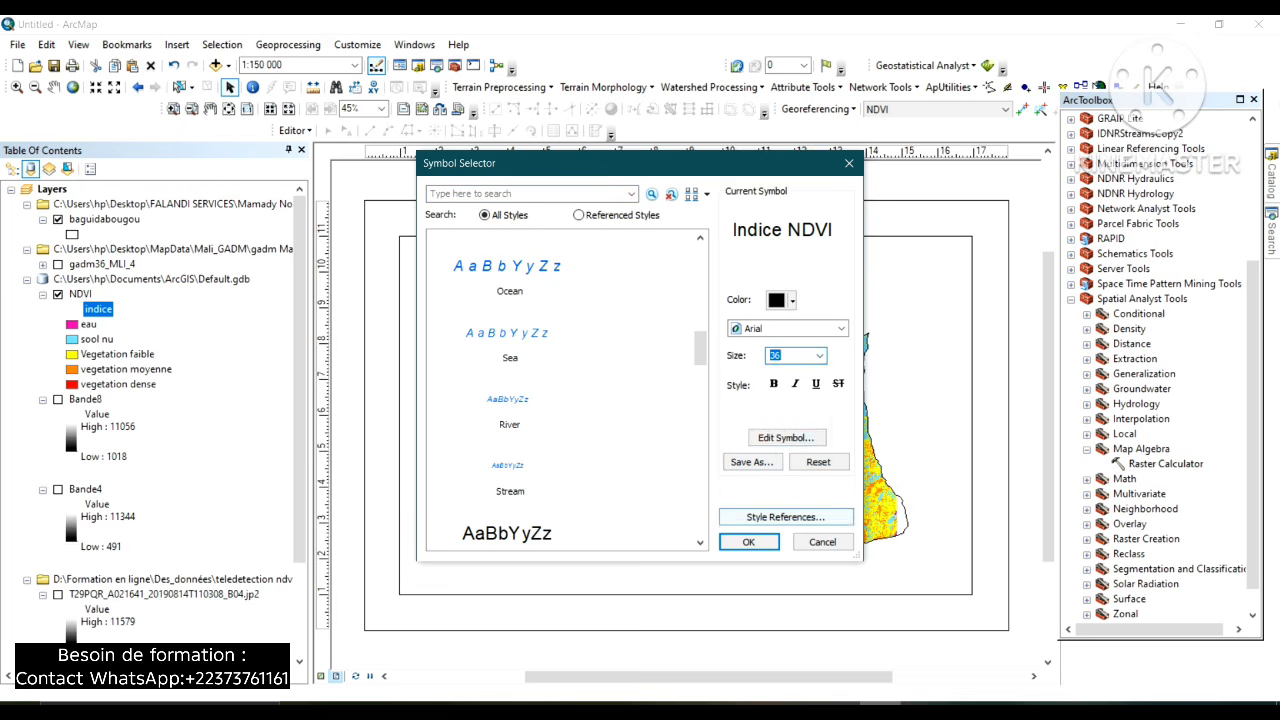
pyautogui.click(773, 383)
pyautogui.click(816, 383)
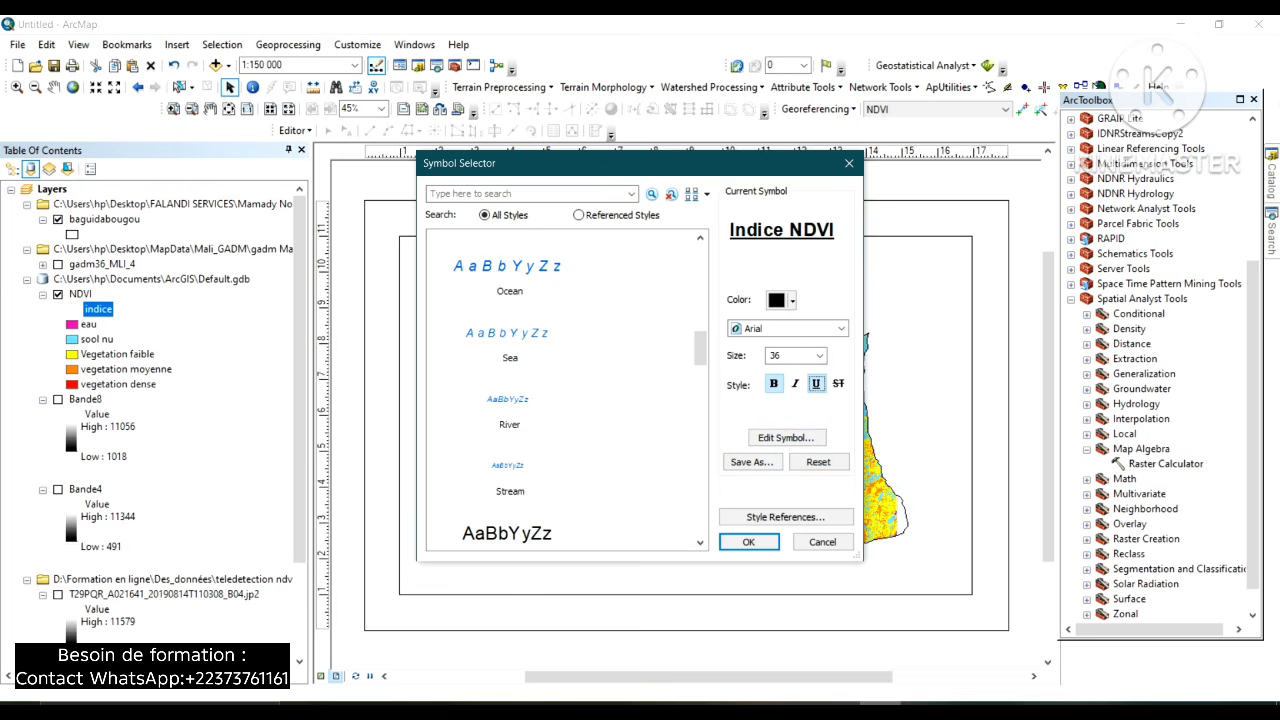
pyautogui.click(748, 541)
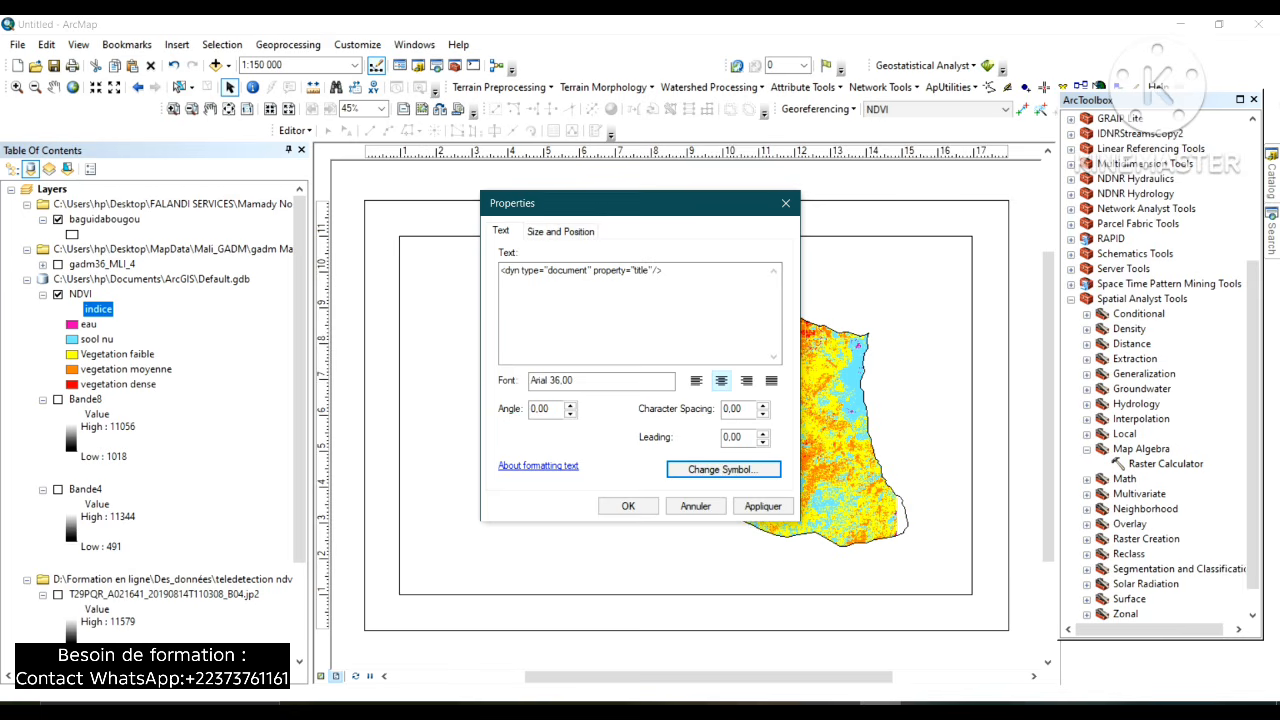
pyautogui.click(763, 506)
pyautogui.click(628, 506)
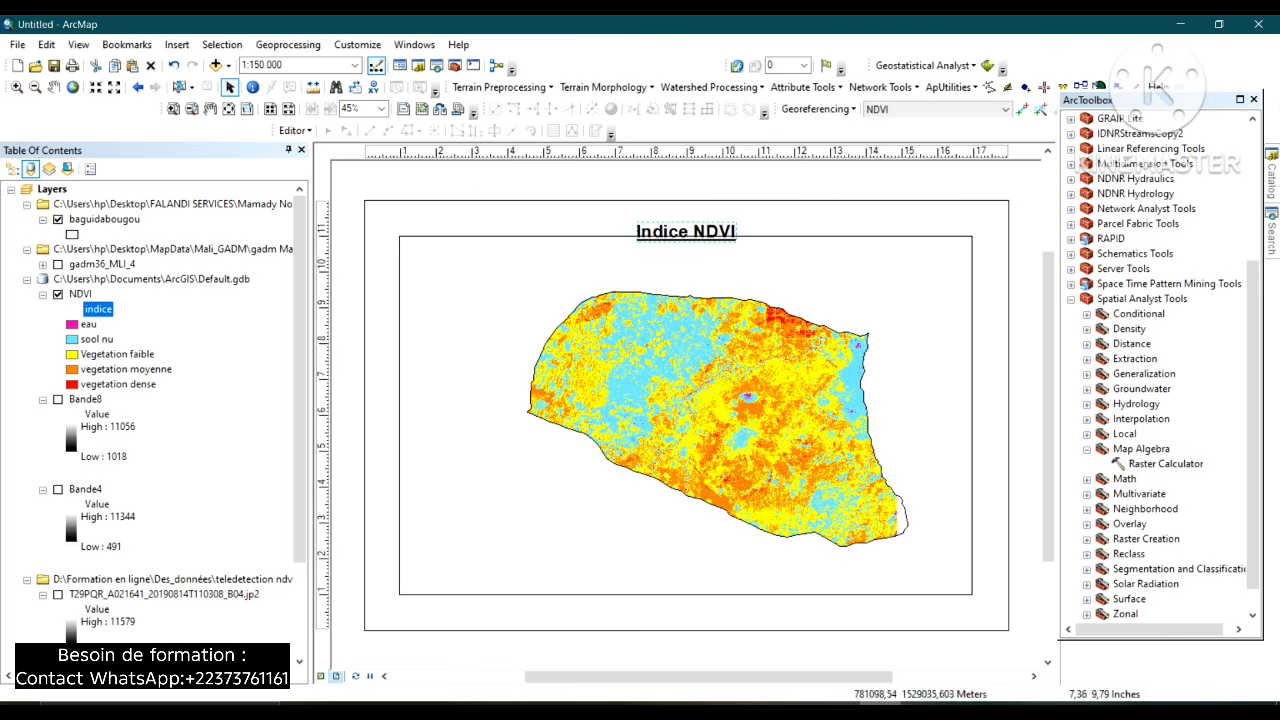
pyautogui.moveTo(676, 224); pyautogui.dragTo(679, 216)
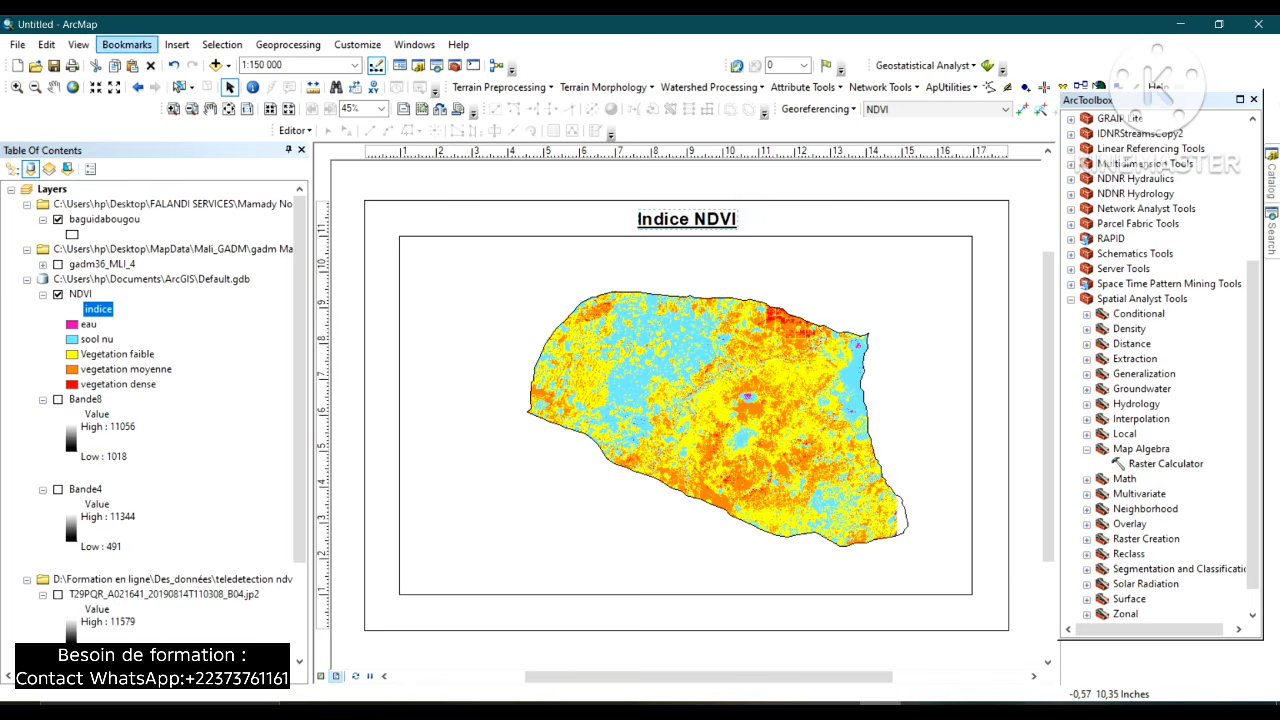
# Start a legend containing the baguidabougou and NDVI layers, with the title "Legende" underlined and centered.
pyautogui.click(177, 44)
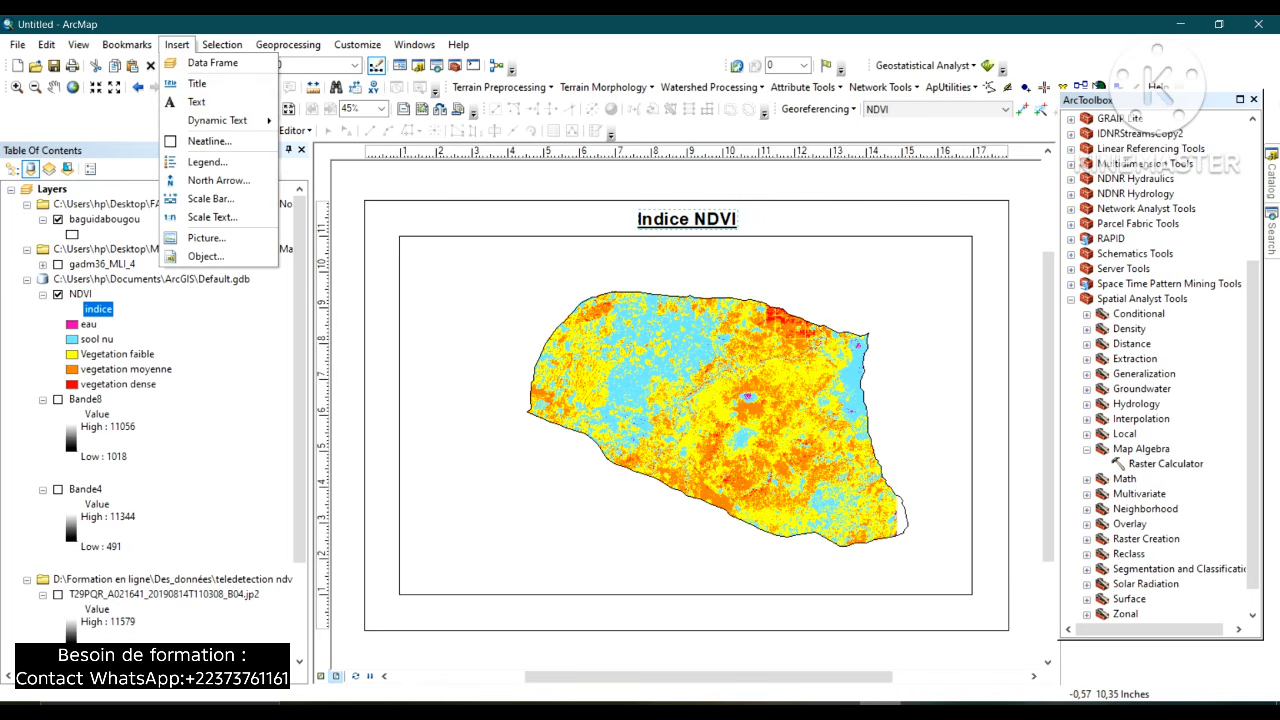
pyautogui.click(207, 162)
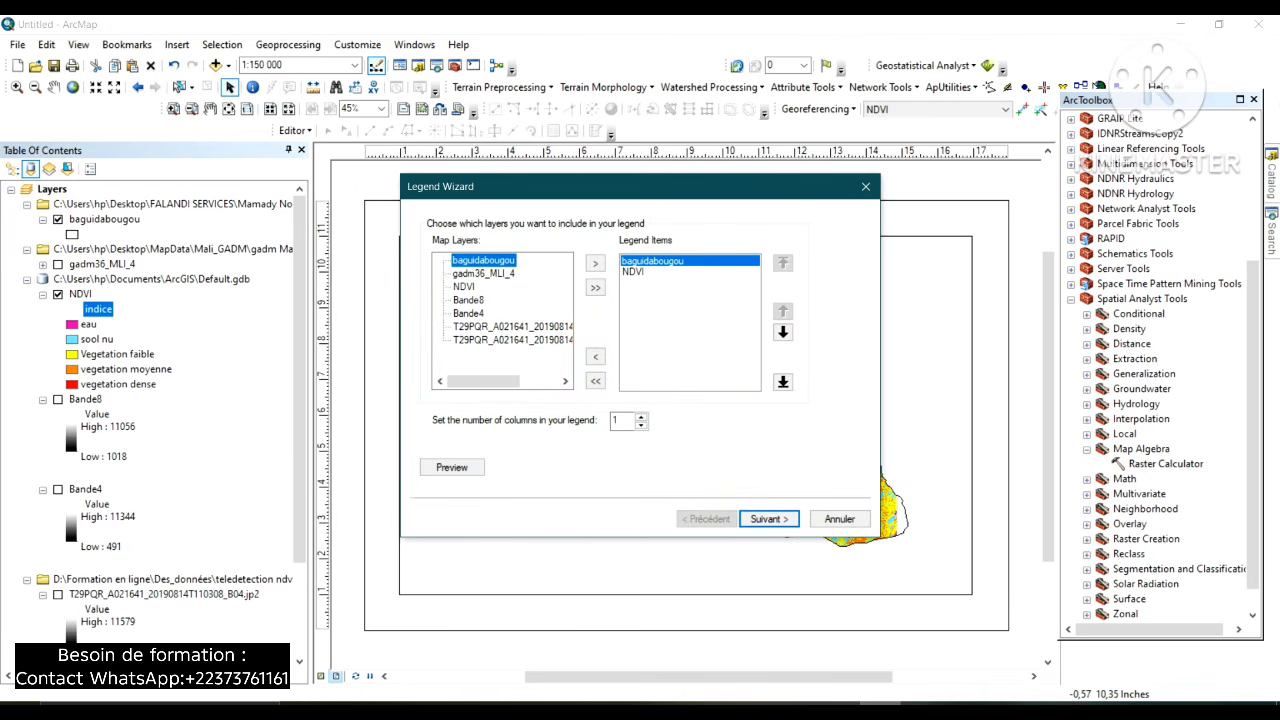
pyautogui.click(464, 287)
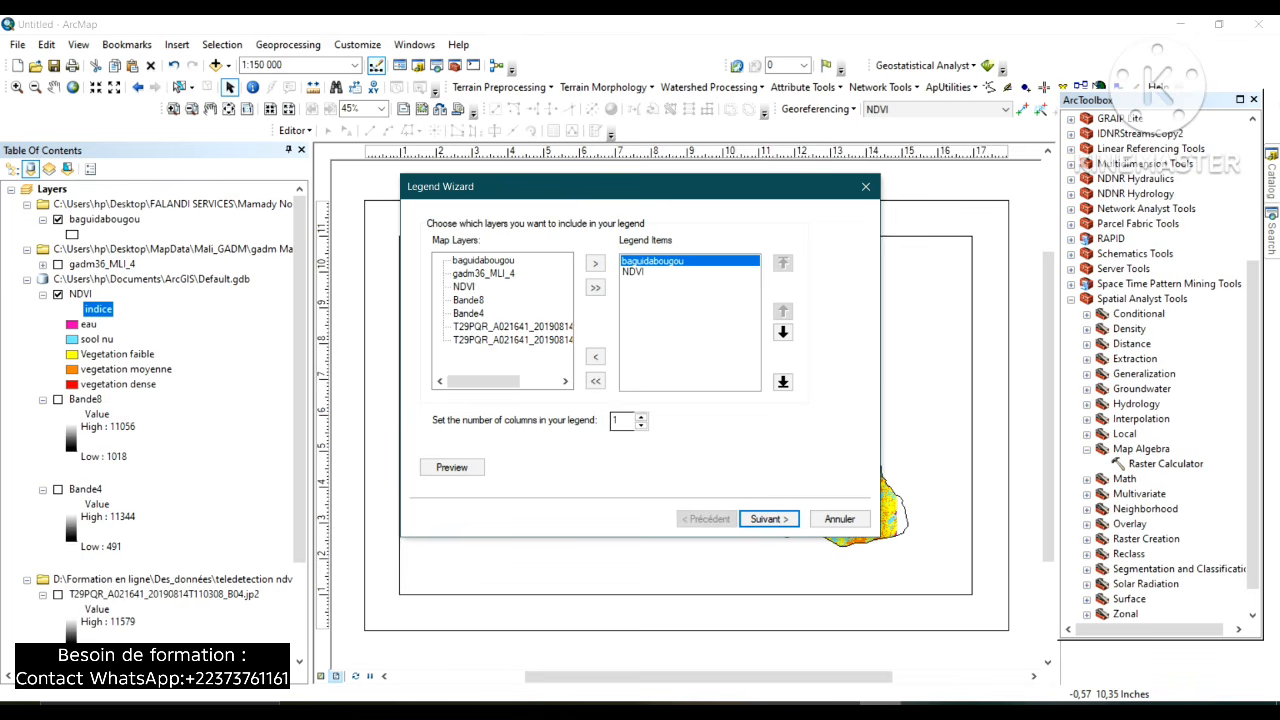
pyautogui.click(769, 519)
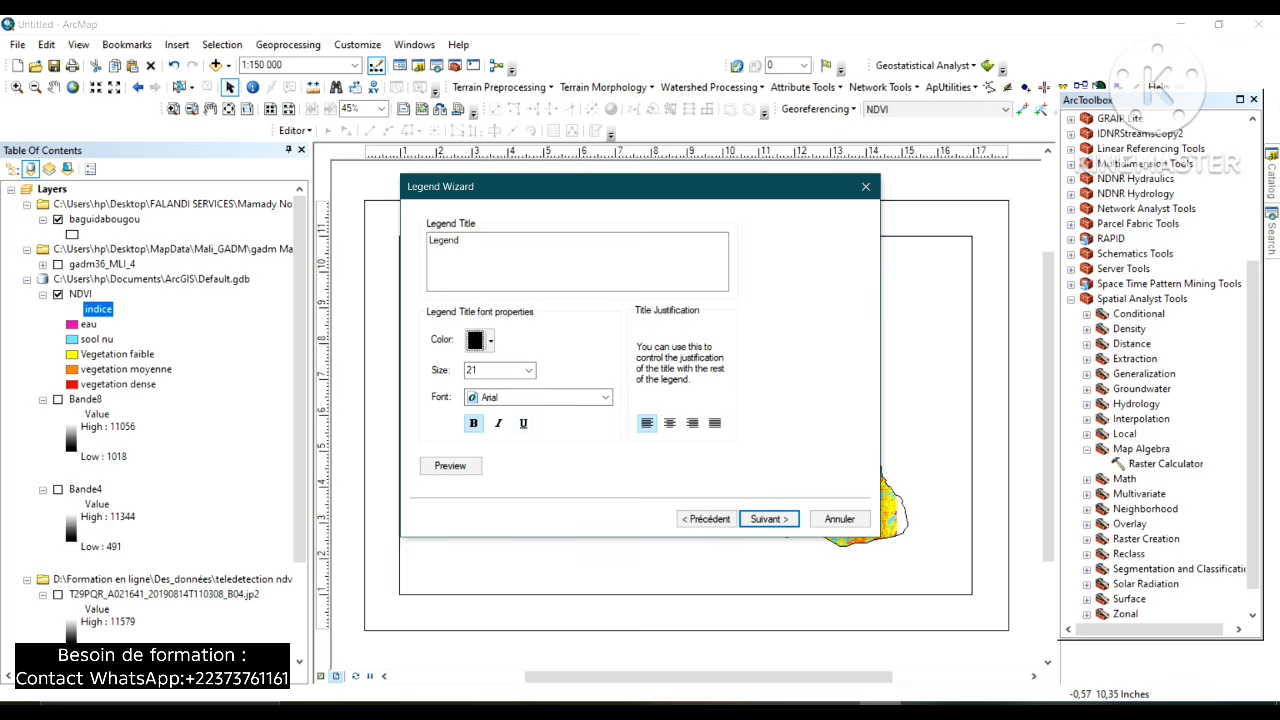
pyautogui.click(460, 241)
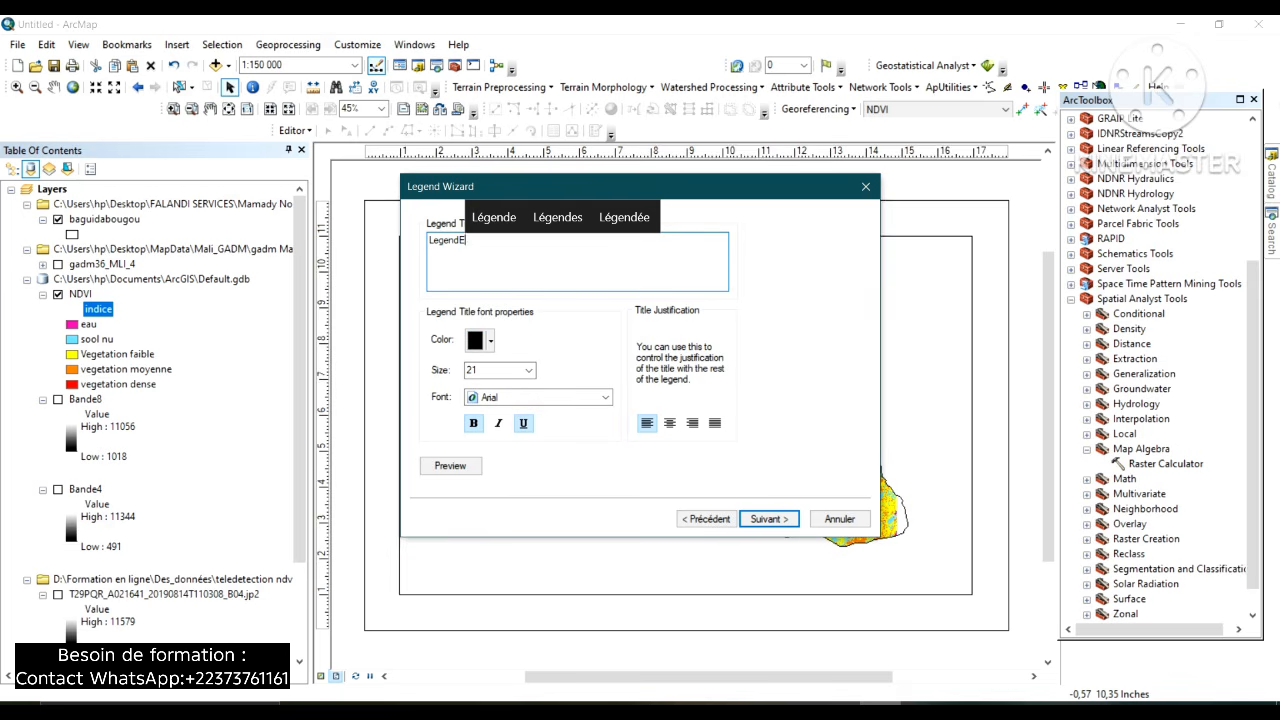
pyautogui.click(669, 423)
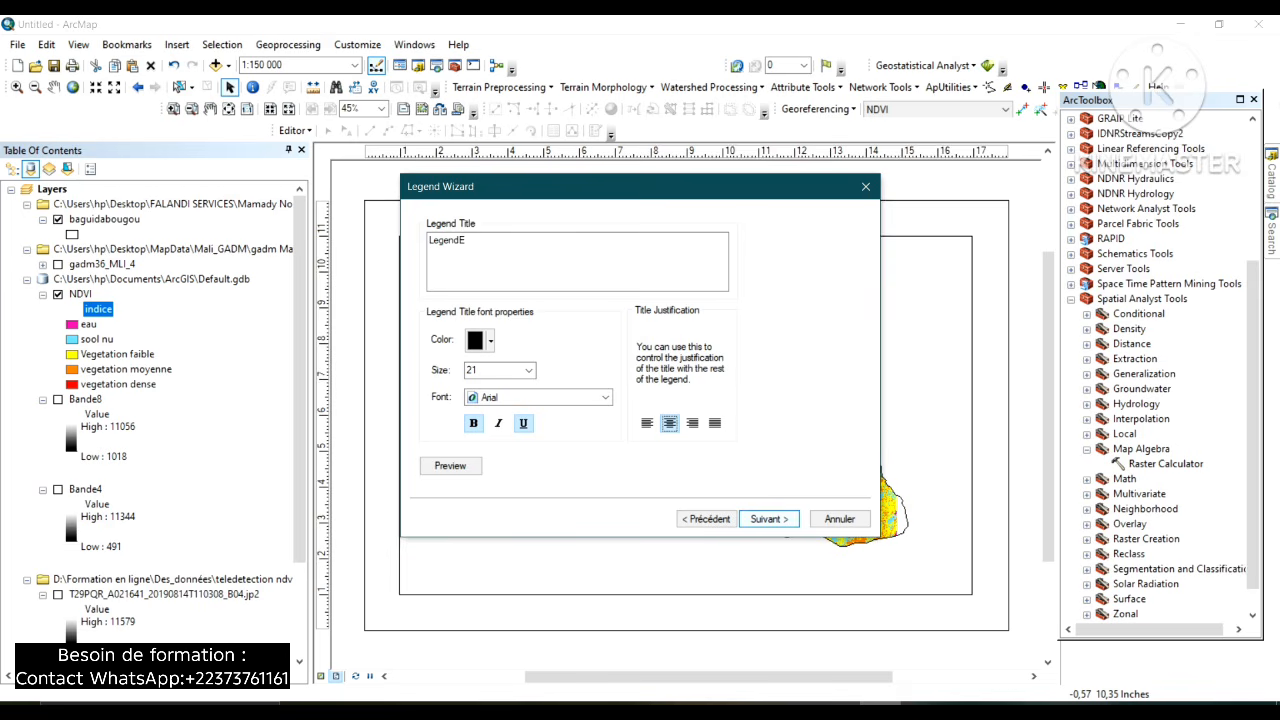
pyautogui.click(466, 241)
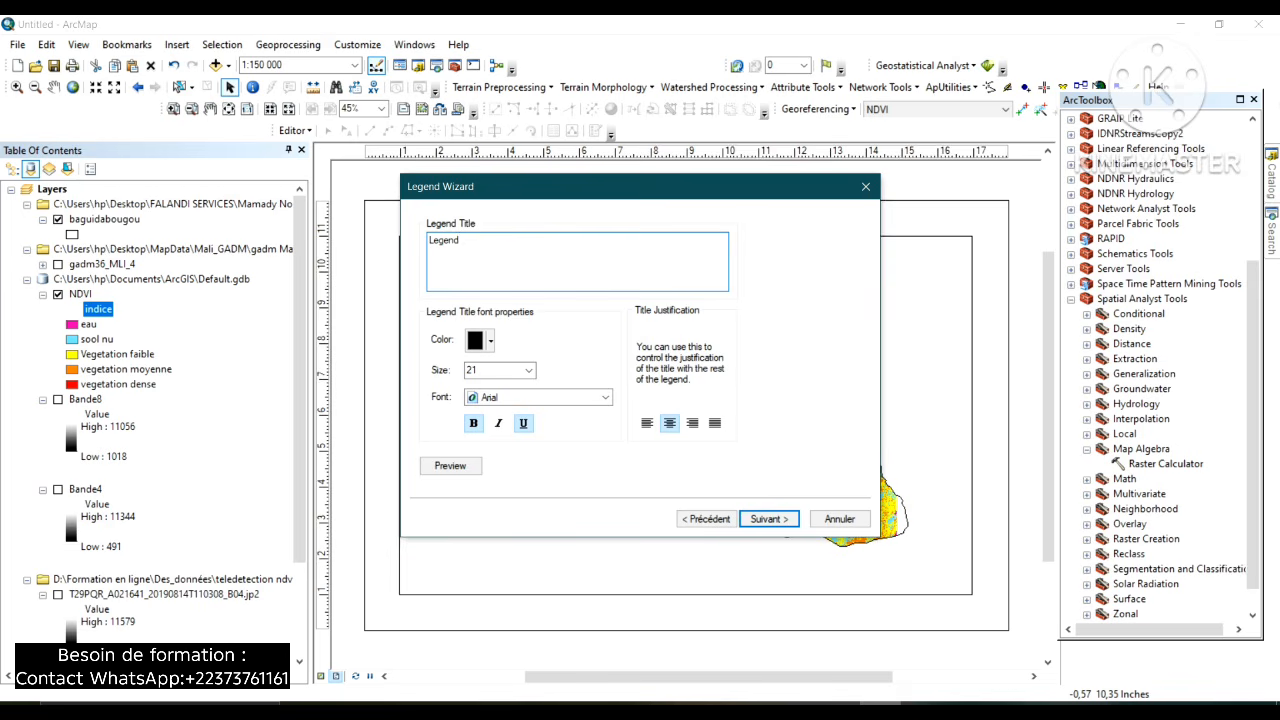
pyautogui.write('e')
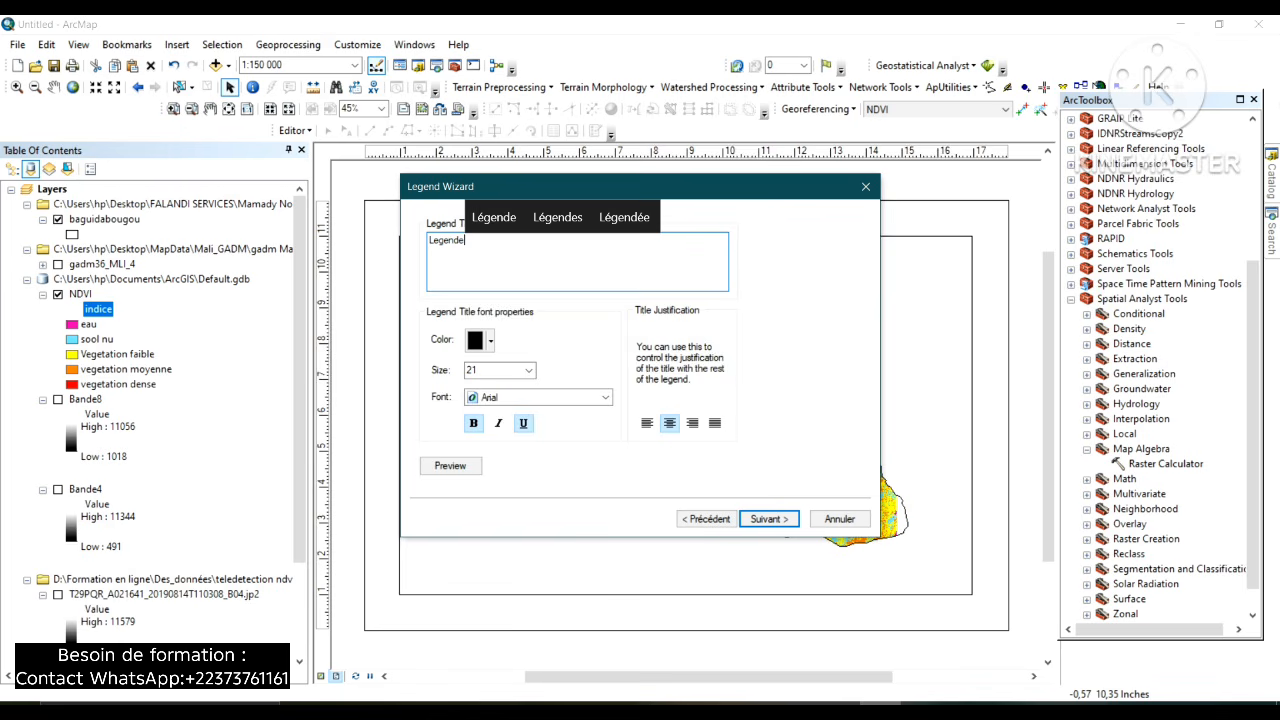
pyautogui.press('Return')
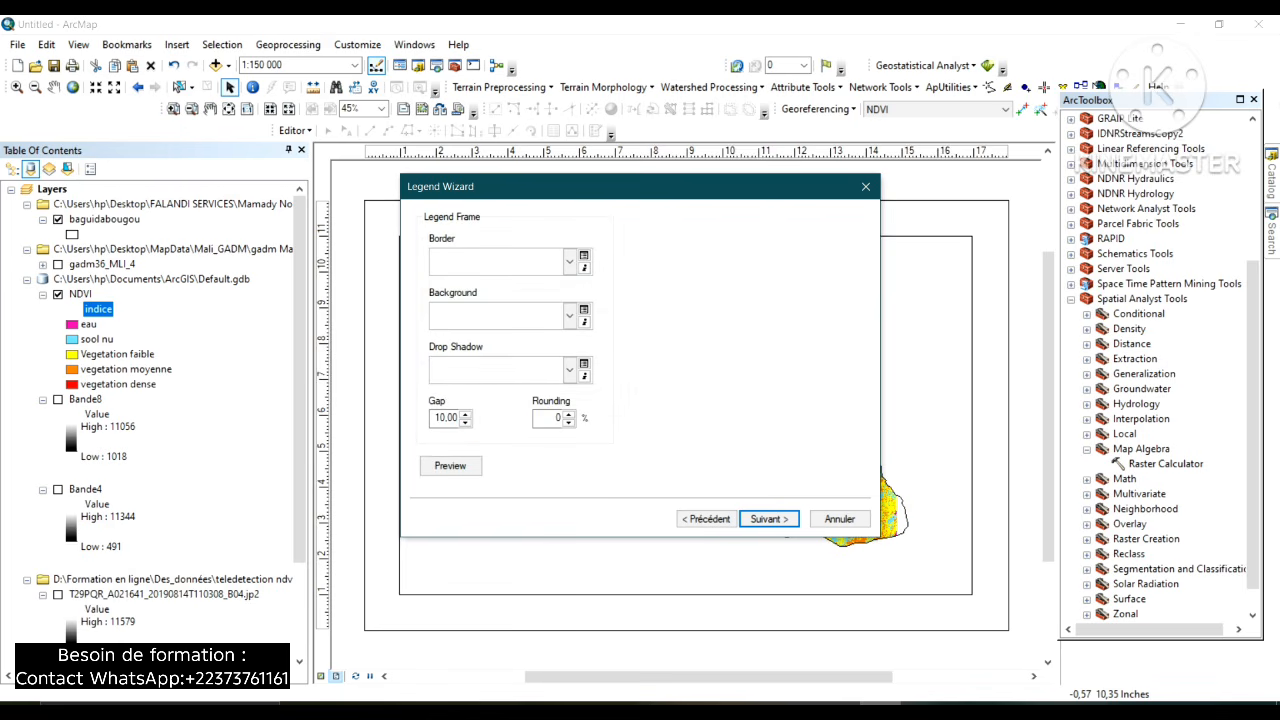
# Add a border to the legend, finish it with the default patches and spacing, and place it in the data frame's lower-left corner.
pyautogui.click(569, 261)
pyautogui.click(470, 305)
pyautogui.press('Return')
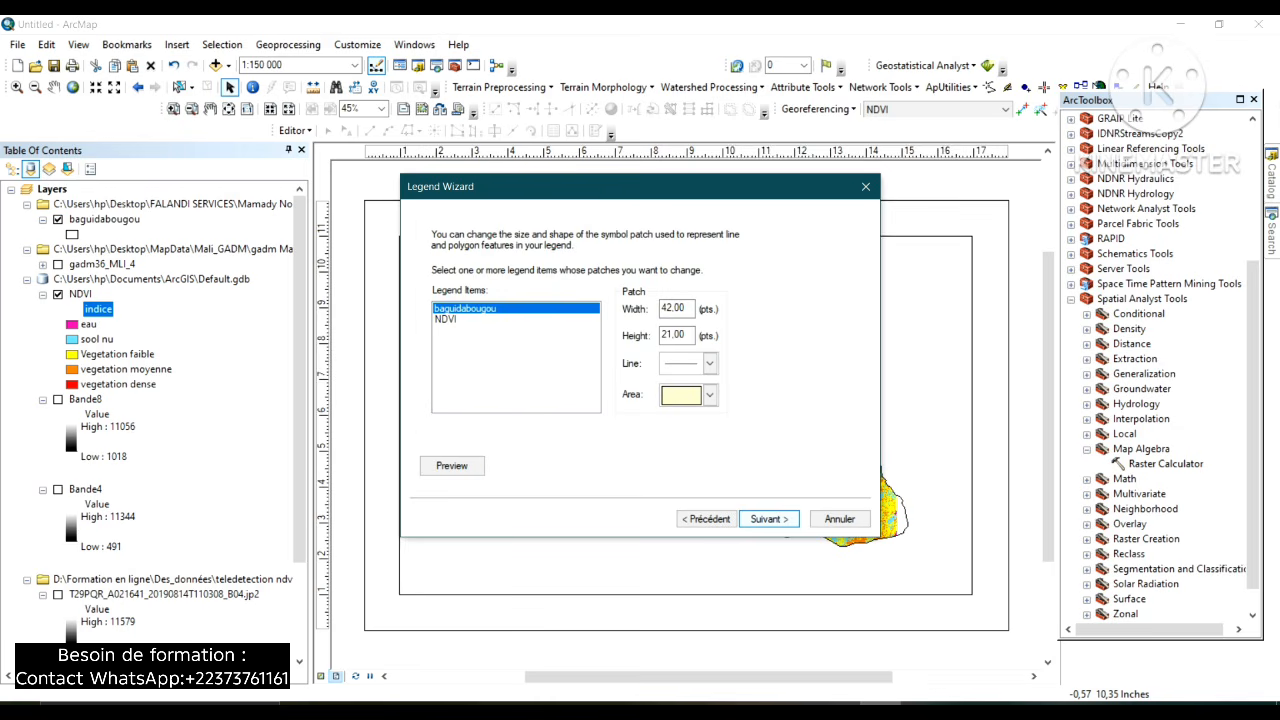
pyautogui.press('Return')
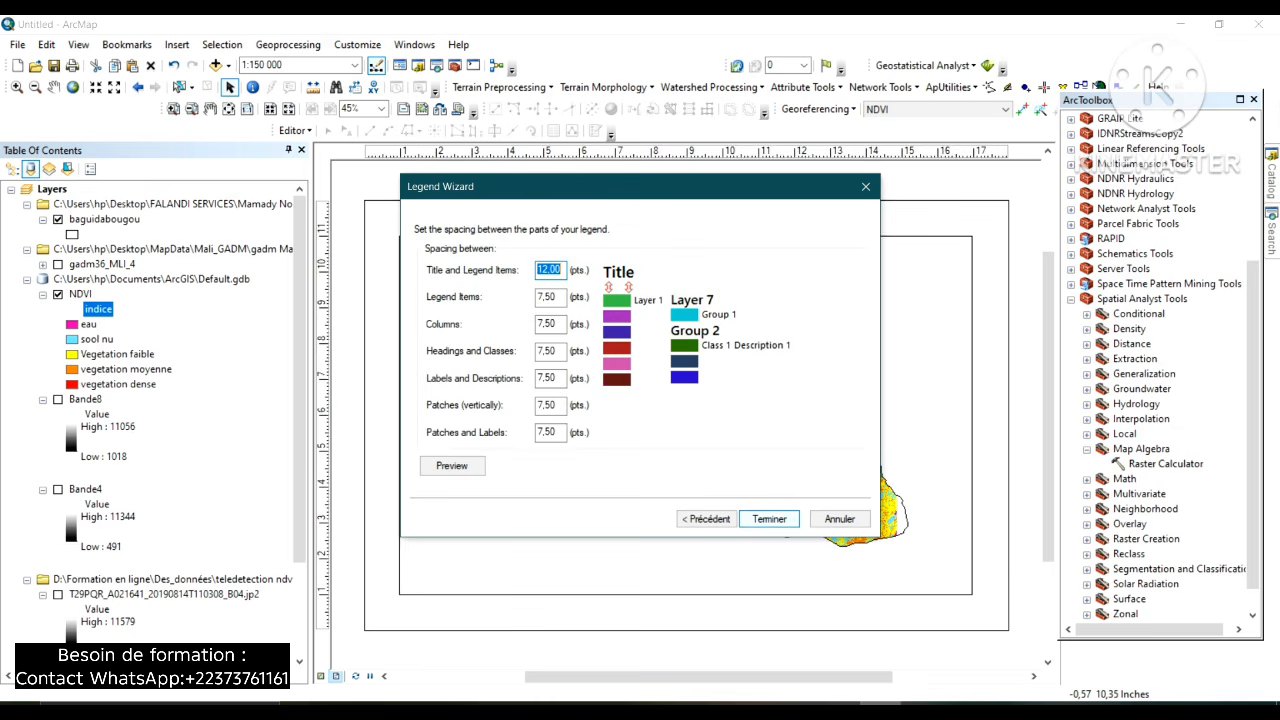
pyautogui.press('Return')
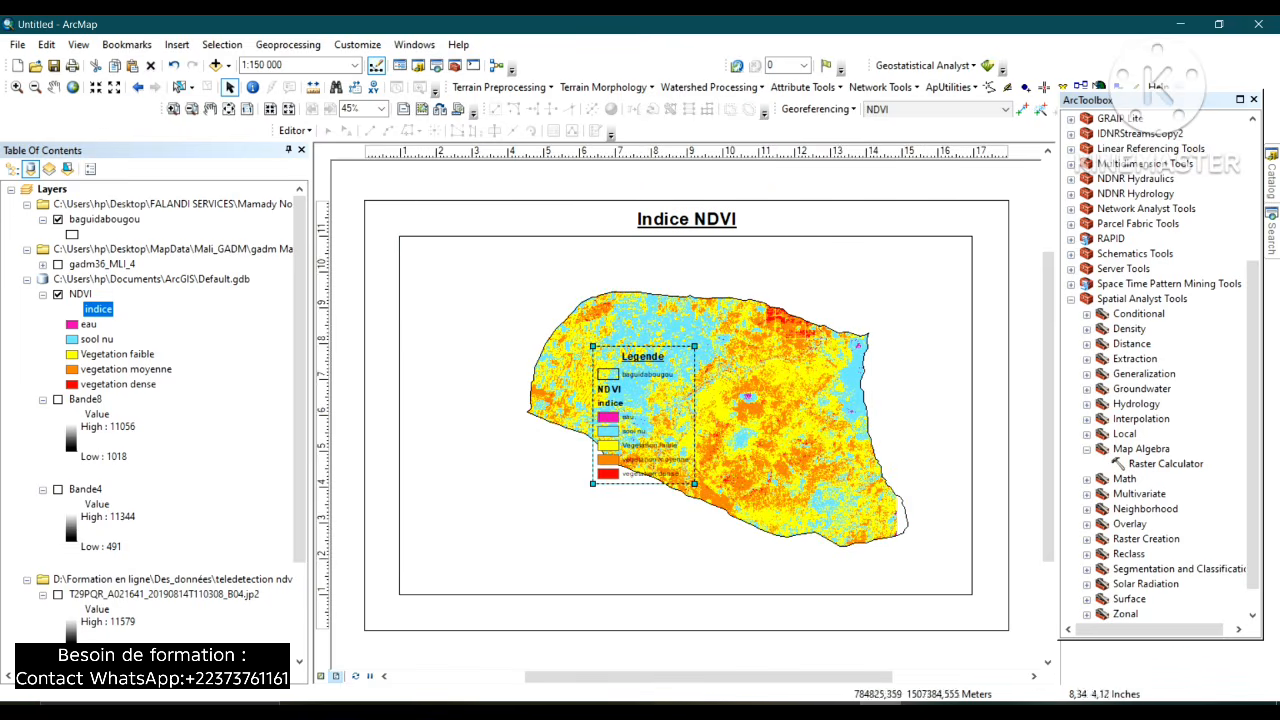
pyautogui.moveTo(643, 415); pyautogui.dragTo(464, 518)
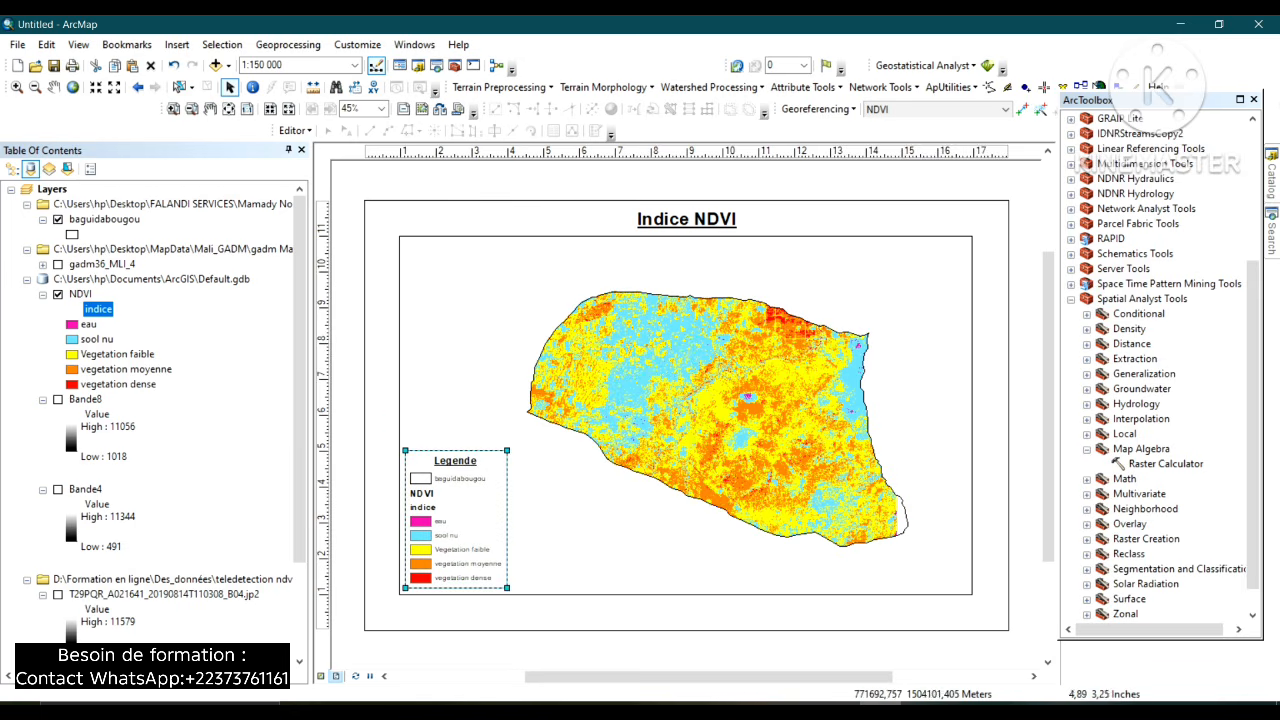
pyautogui.click(546, 514)
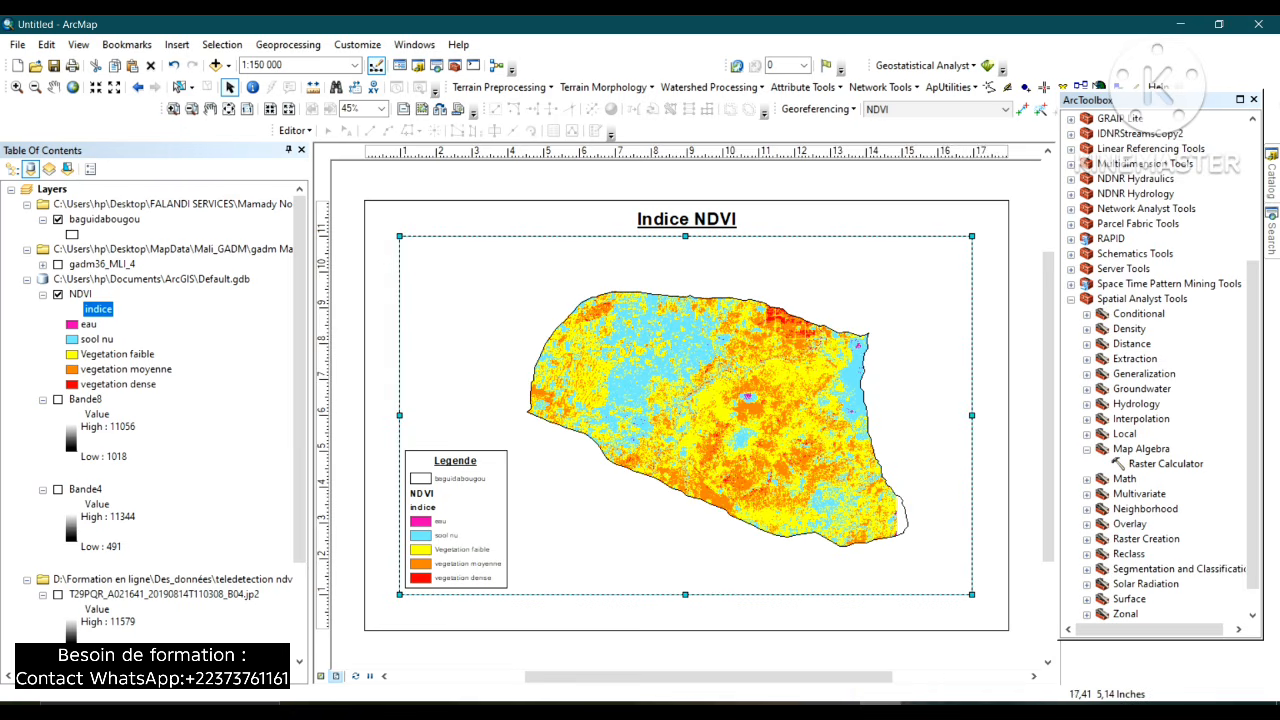
pyautogui.click(993, 455)
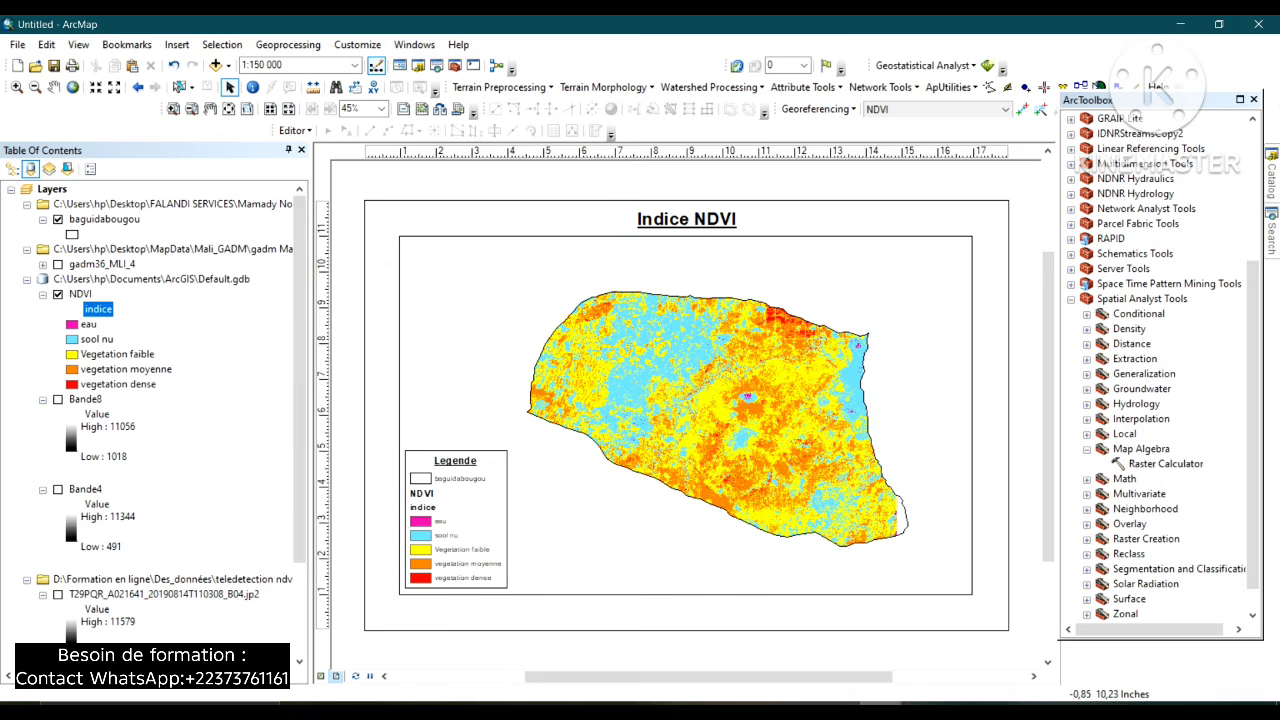
# Insert the ESRI North 3 north arrow and place it in the upper-left corner of the data frame.
pyautogui.click(177, 44)
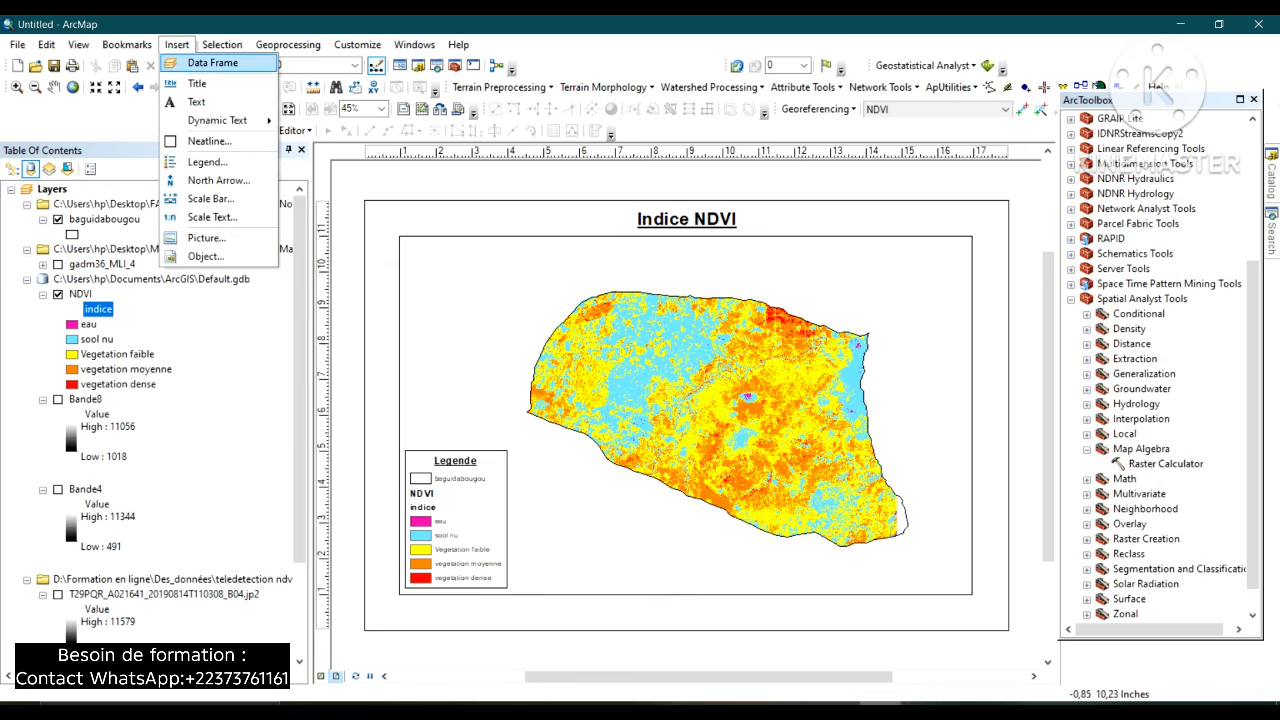
pyautogui.click(218, 180)
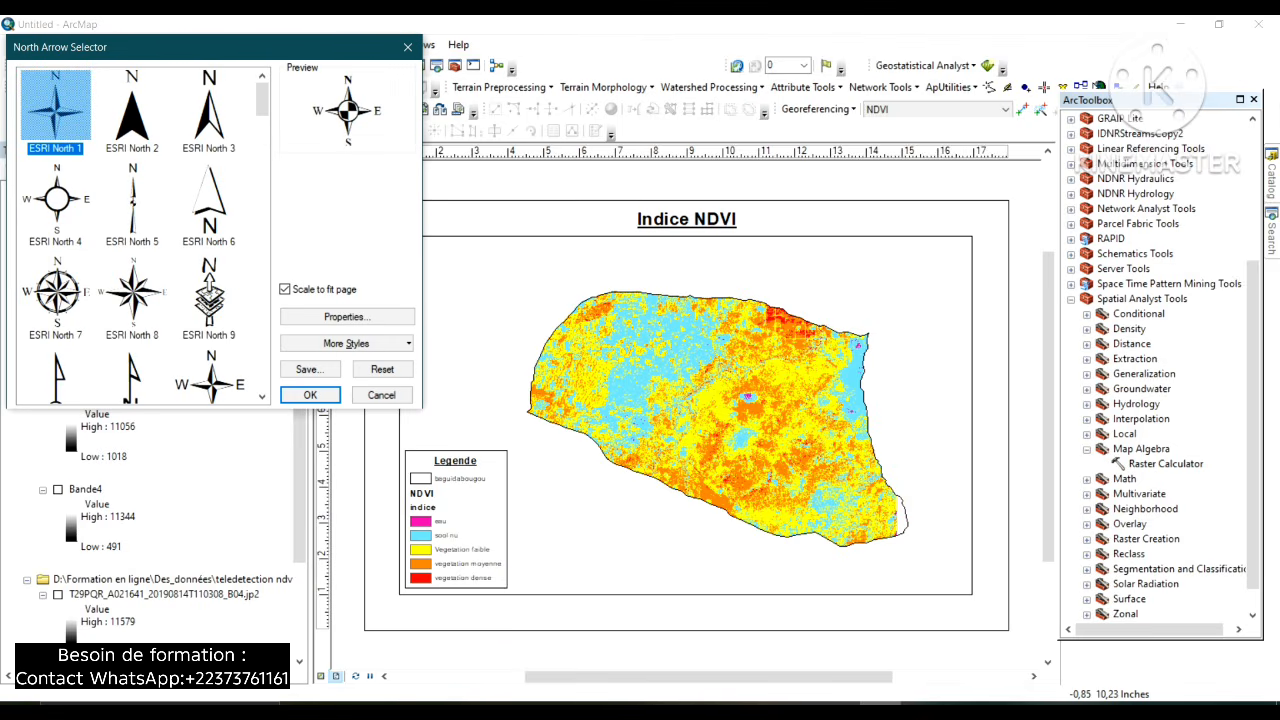
pyautogui.click(209, 110)
pyautogui.click(310, 395)
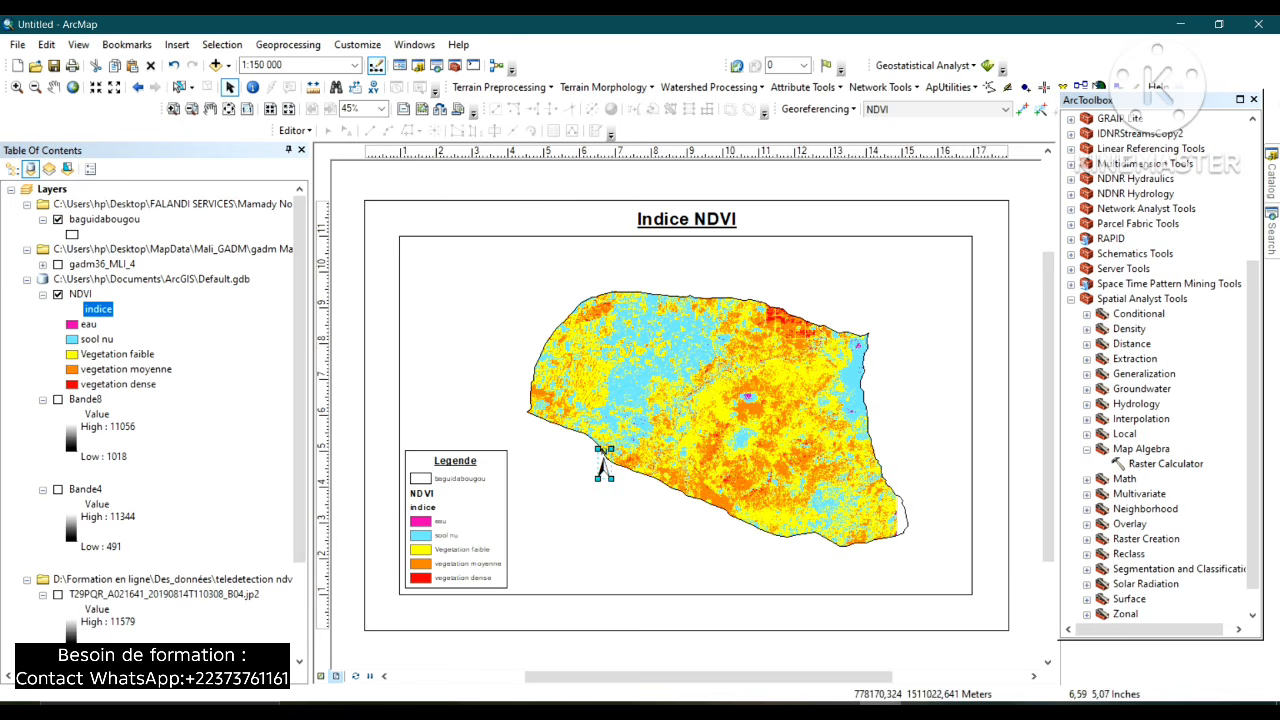
pyautogui.moveTo(604, 462); pyautogui.dragTo(440, 301)
pyautogui.click(472, 288)
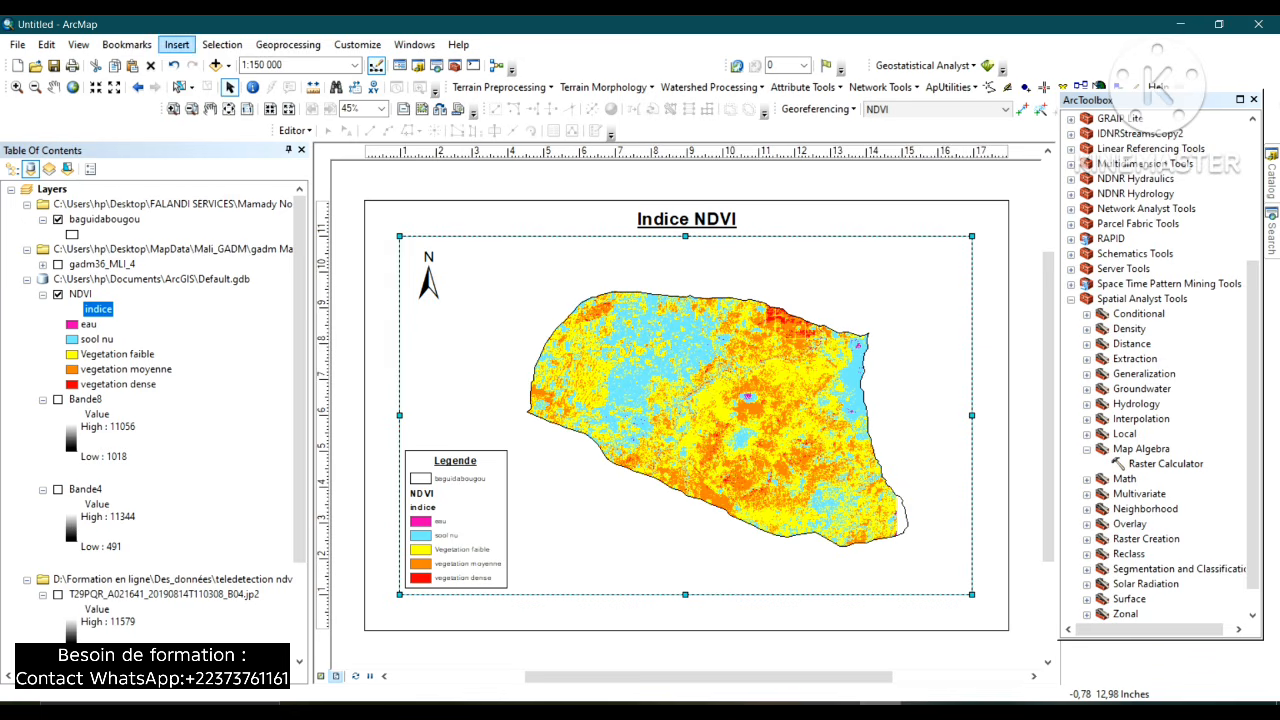
# Insert an alternating scale bar in the data frame's lower-right corner and shorten it slightly from its left end.
pyautogui.click(177, 44)
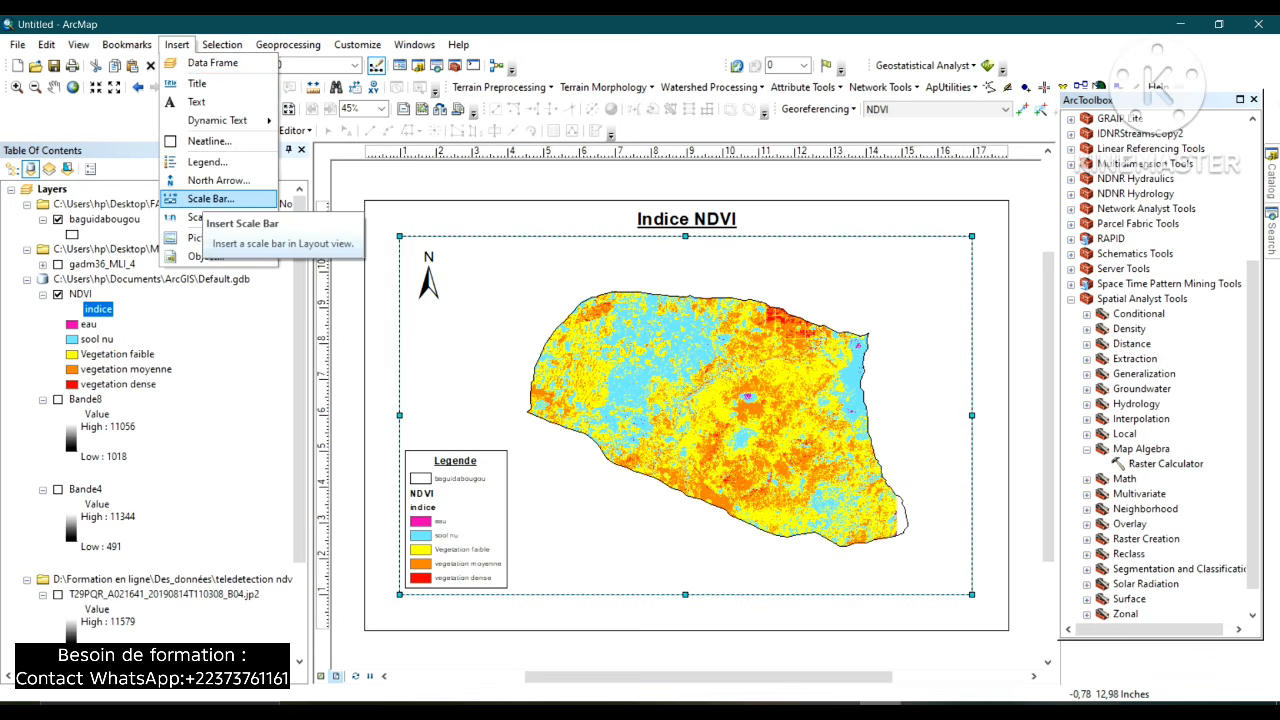
pyautogui.click(205, 199)
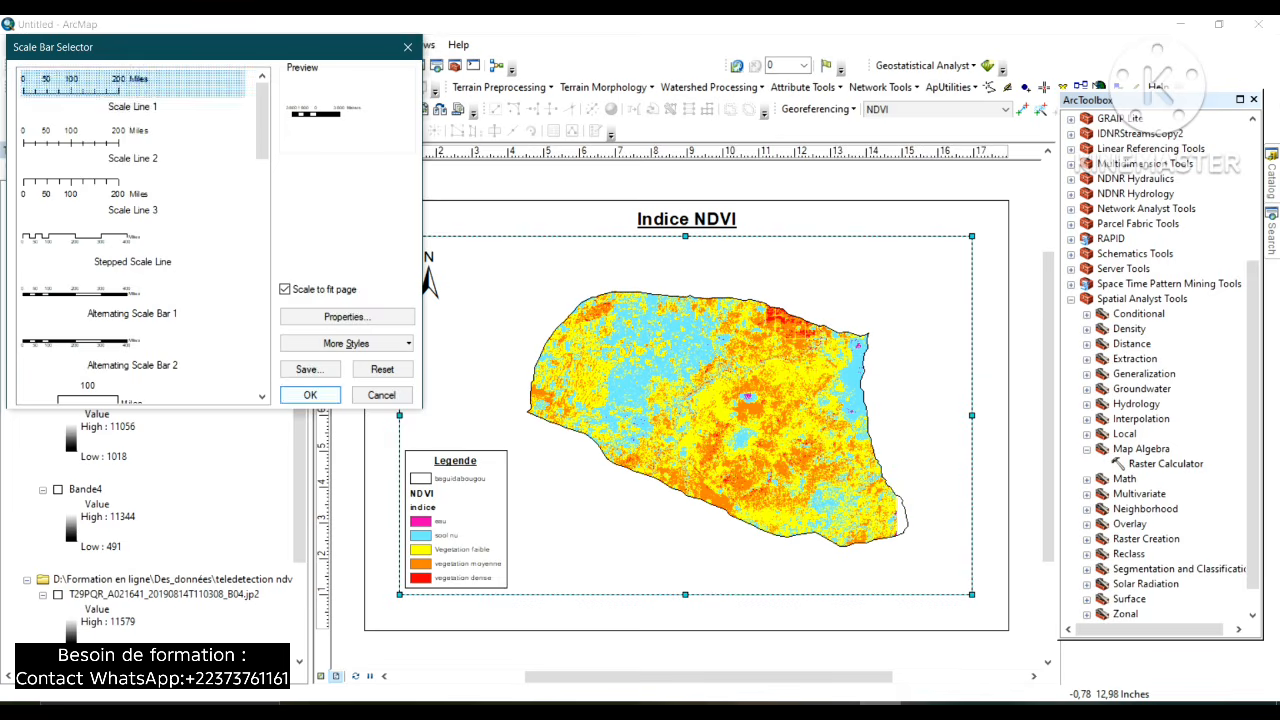
pyautogui.click(310, 395)
pyautogui.moveTo(686, 407); pyautogui.dragTo(856, 574)
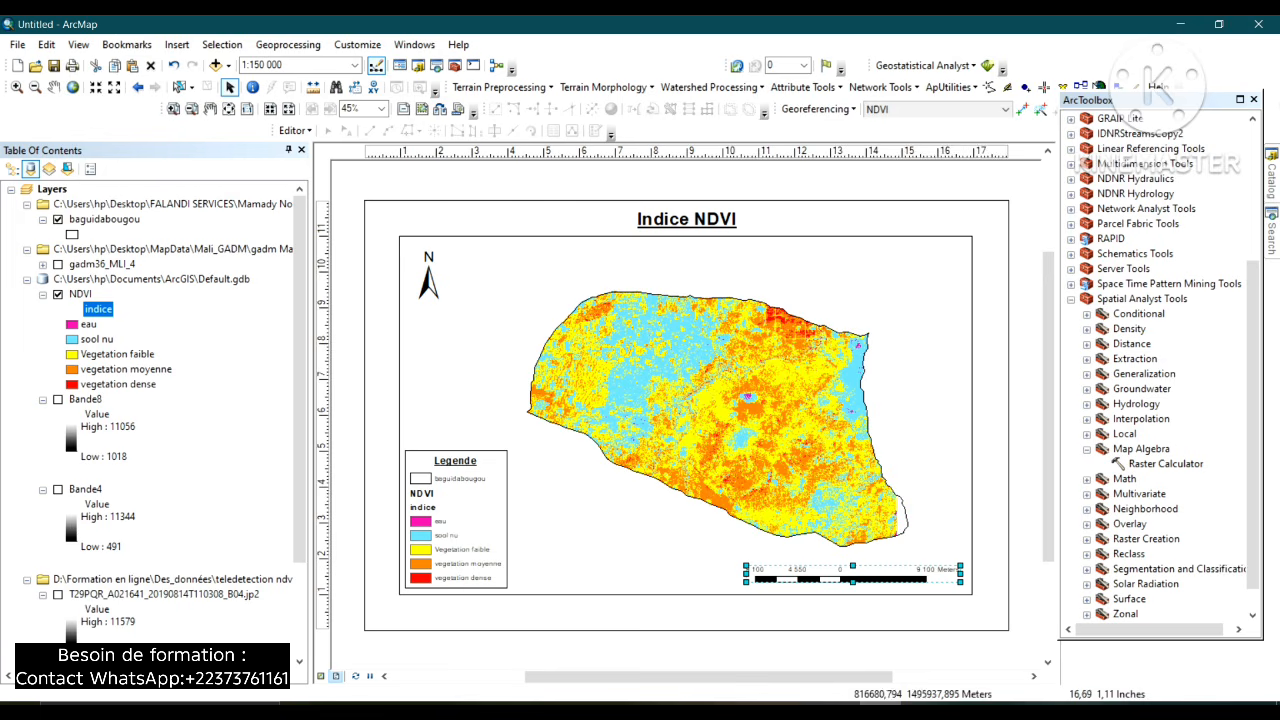
pyautogui.click(914, 614)
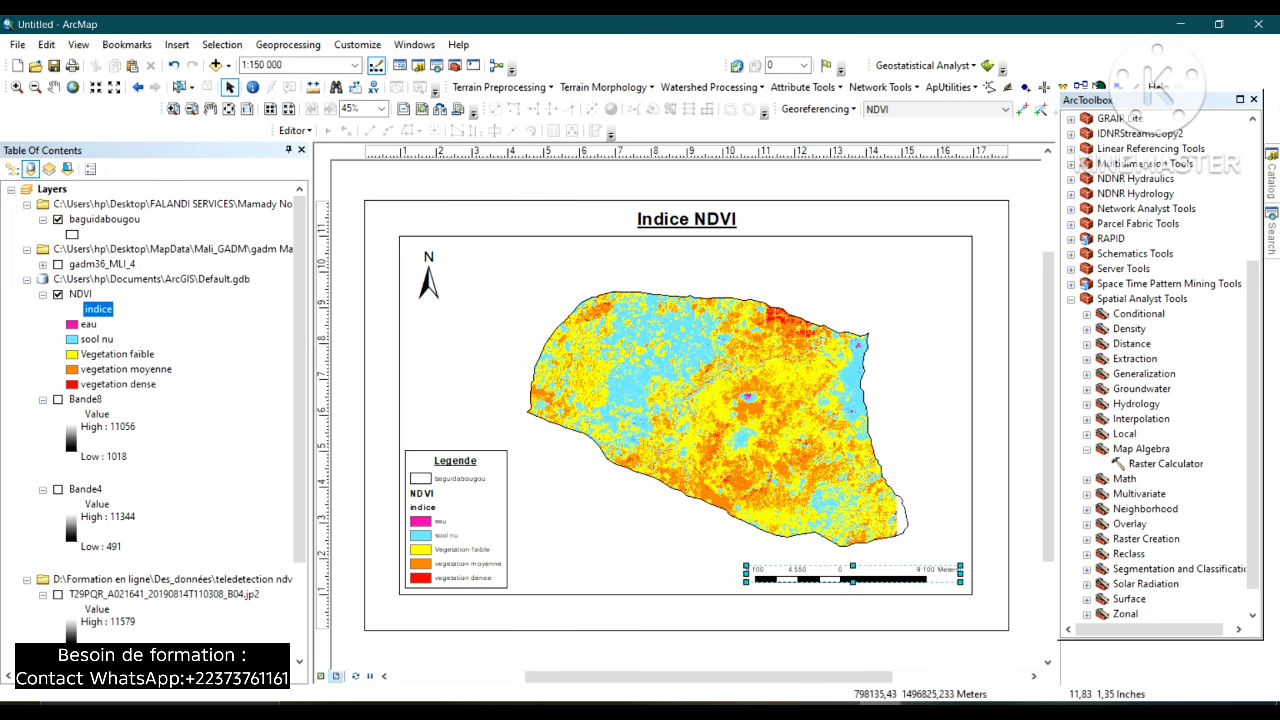
pyautogui.click(756, 575)
pyautogui.moveTo(746, 575); pyautogui.dragTo(768, 575)
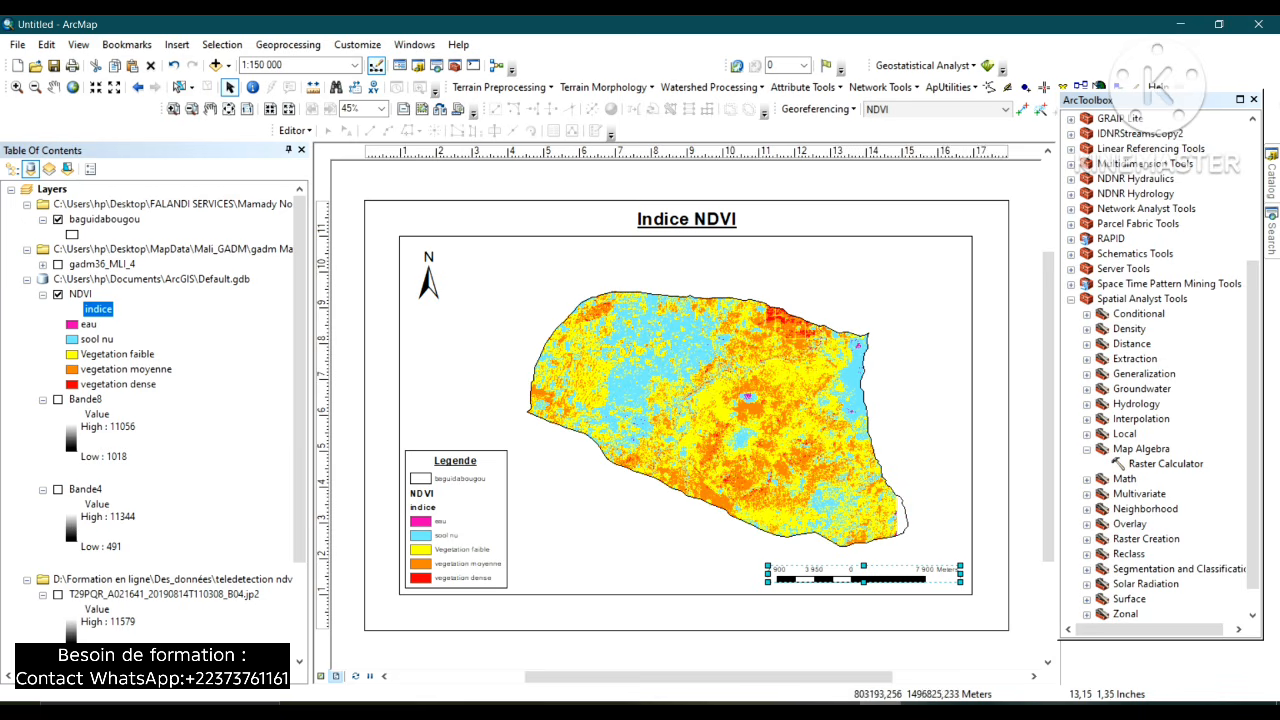
# Set the scale bar to 1 division and 1 subdivision.
pyautogui.doubleClick(820, 573)
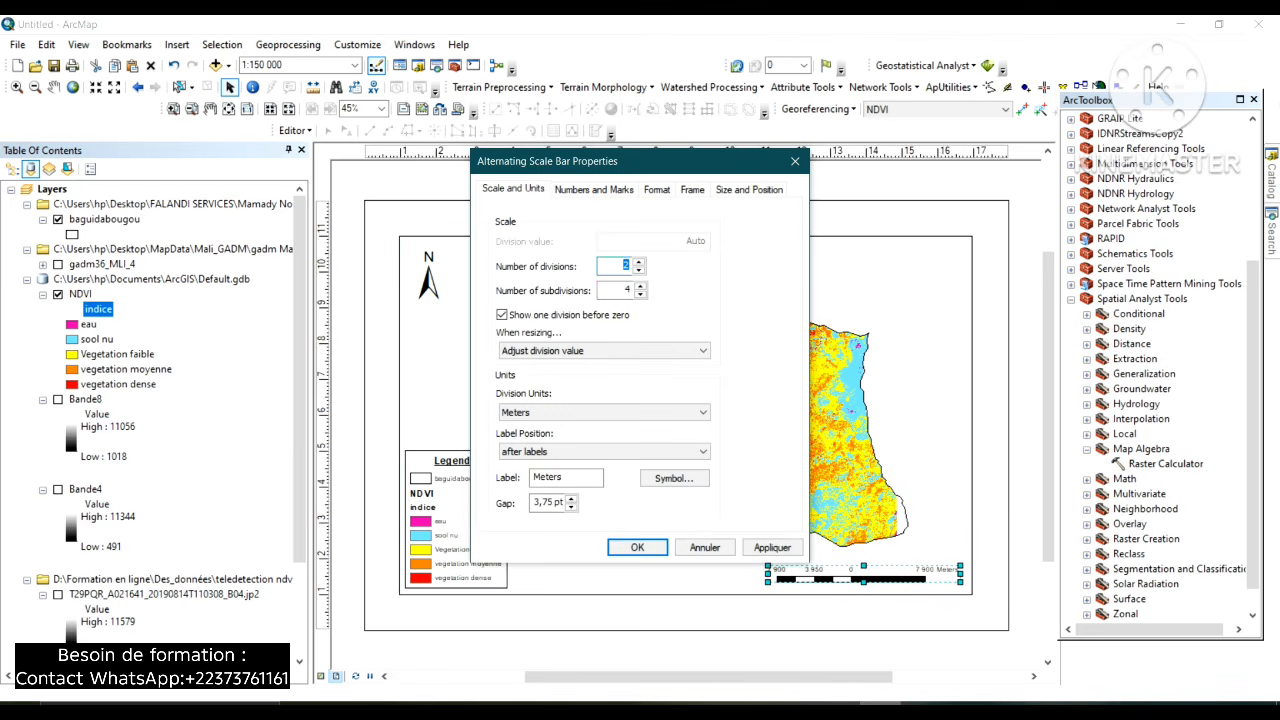
pyautogui.press('Tab')
pyautogui.hotkey('shift', 'Tab')
pyautogui.click(772, 547)
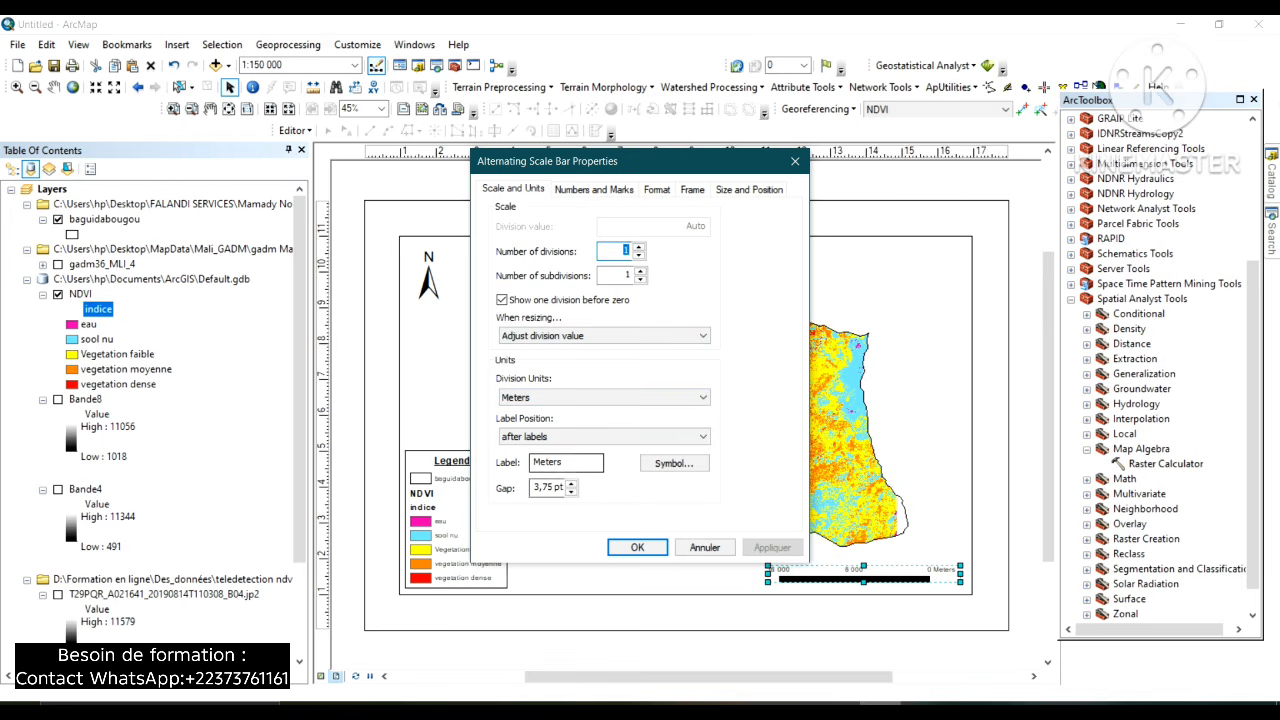
# Change the scale bar's unit label to "mètre".
pyautogui.doubleClick(548, 462)
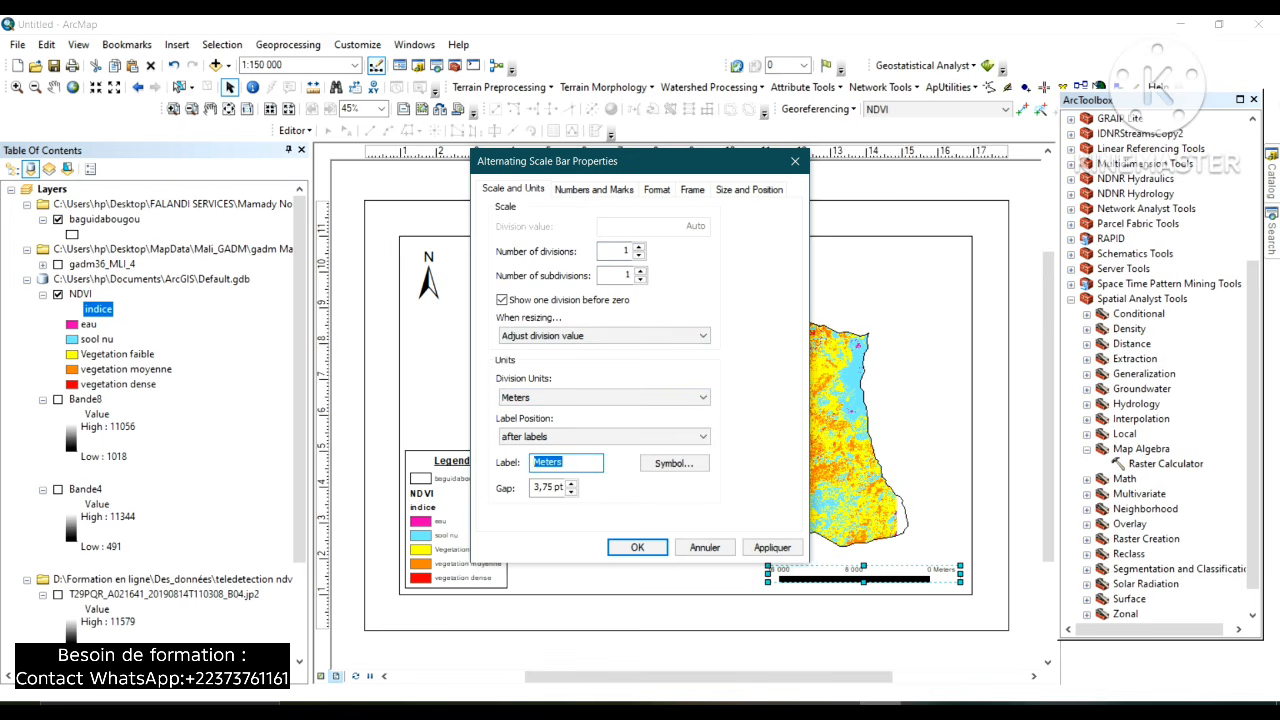
pyautogui.write('m')
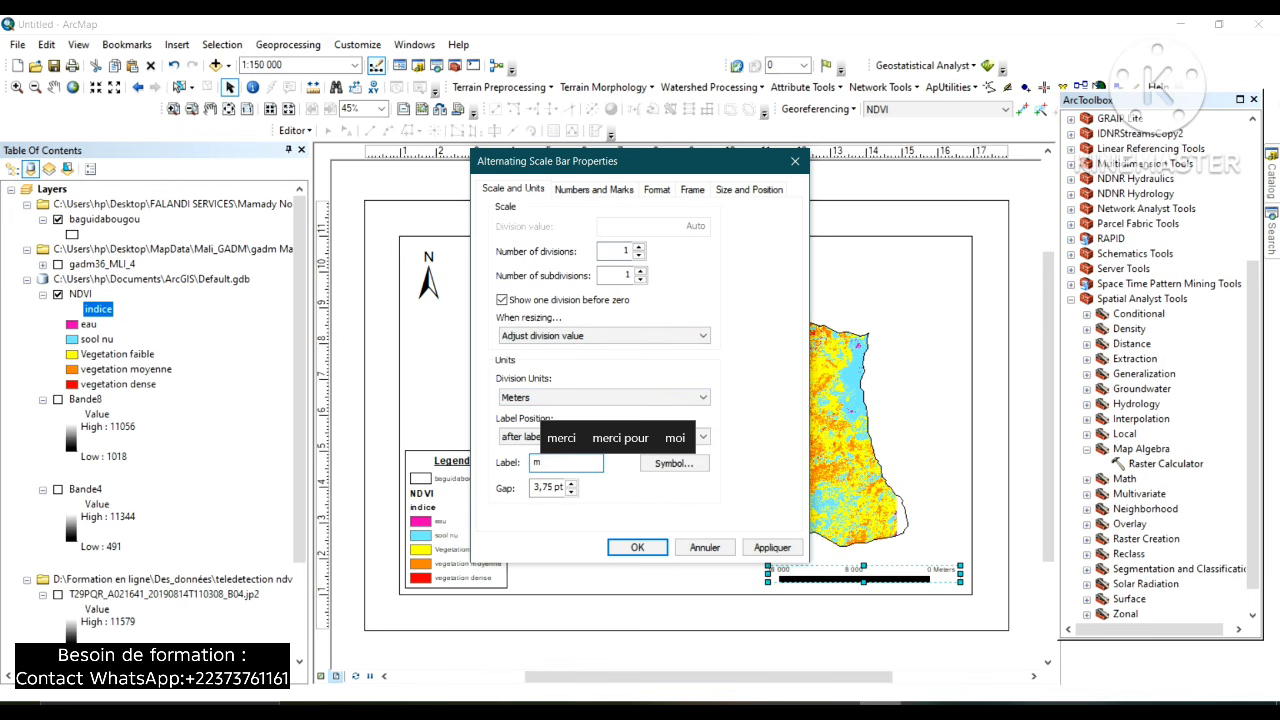
pyautogui.write('etre')
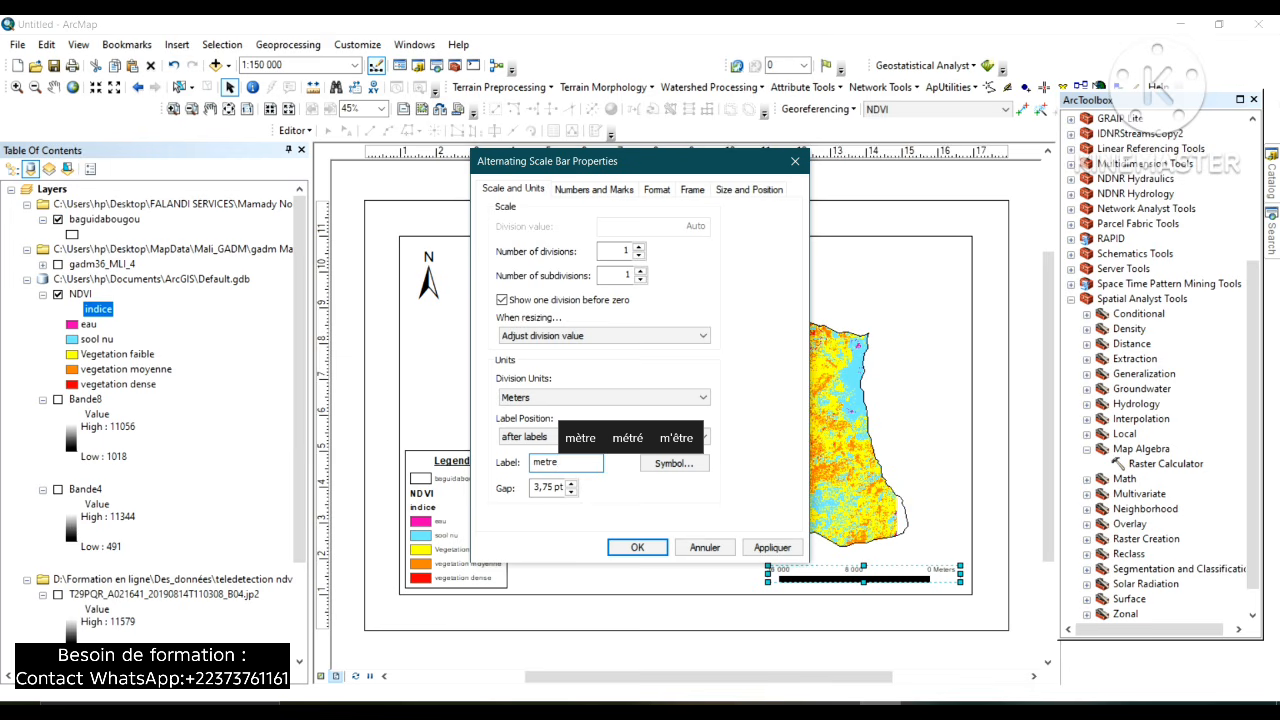
pyautogui.click(580, 437)
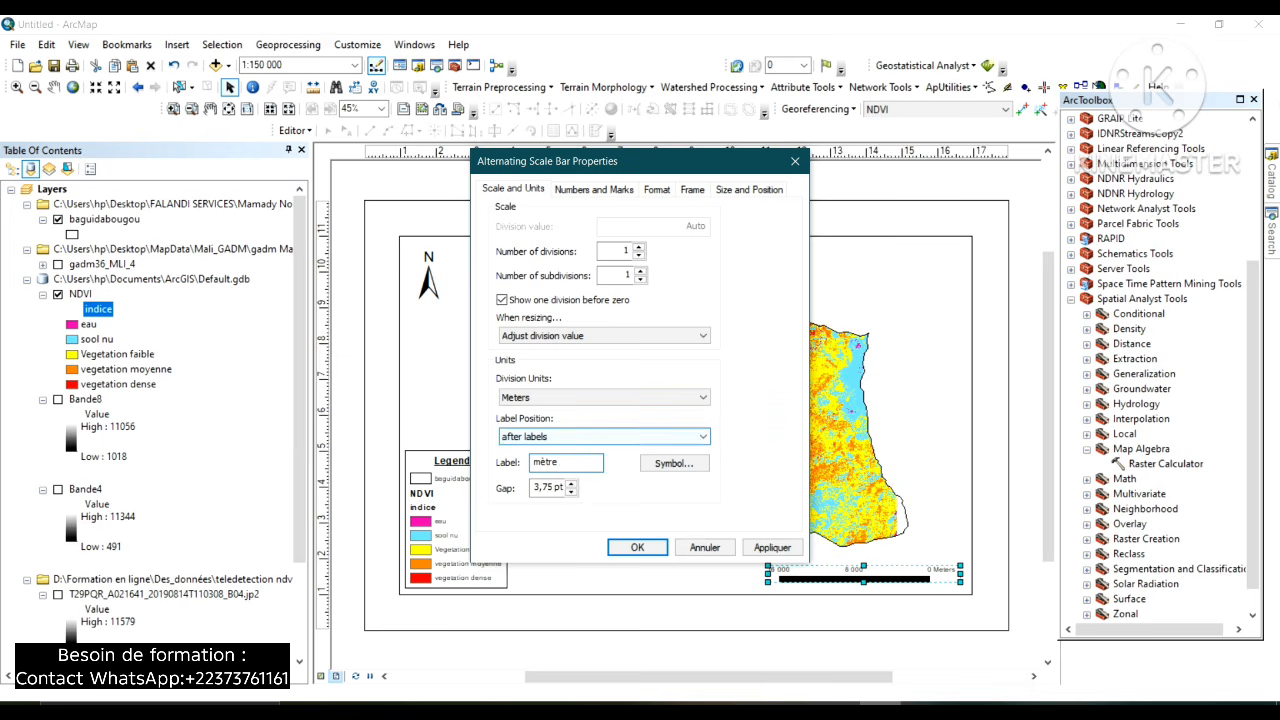
pyautogui.click(772, 547)
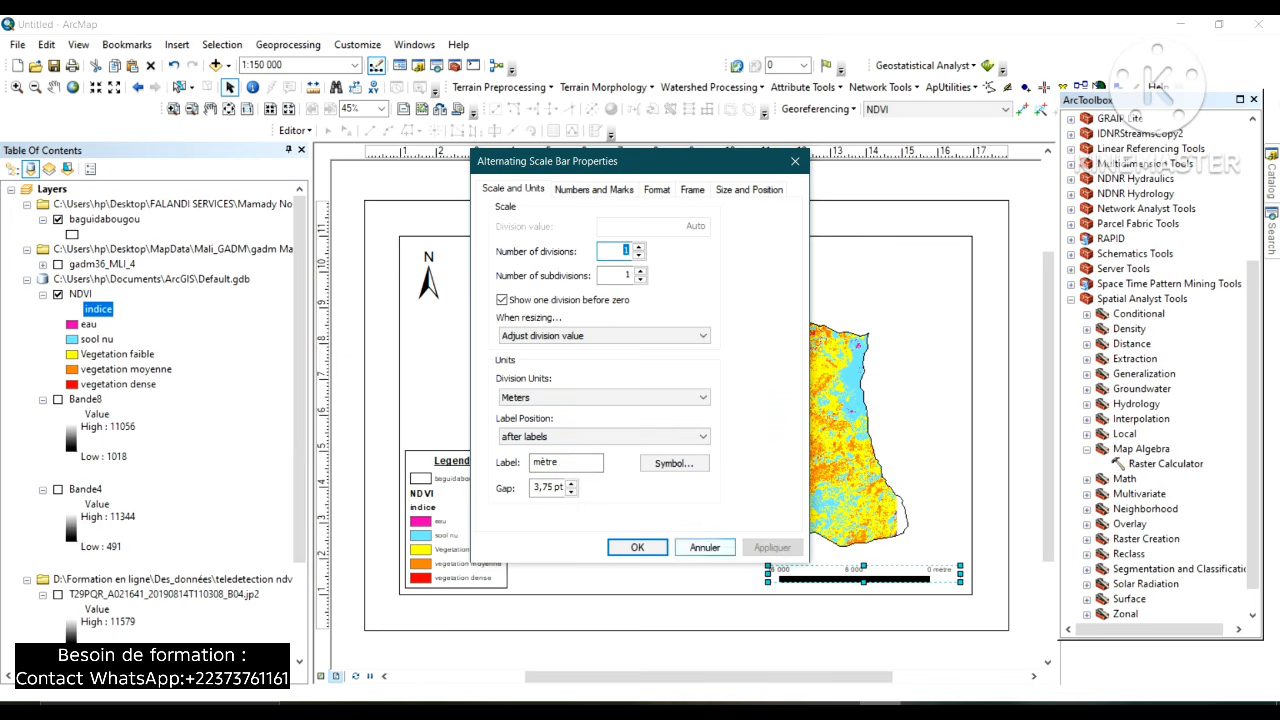
pyautogui.click(637, 547)
pyautogui.click(946, 551)
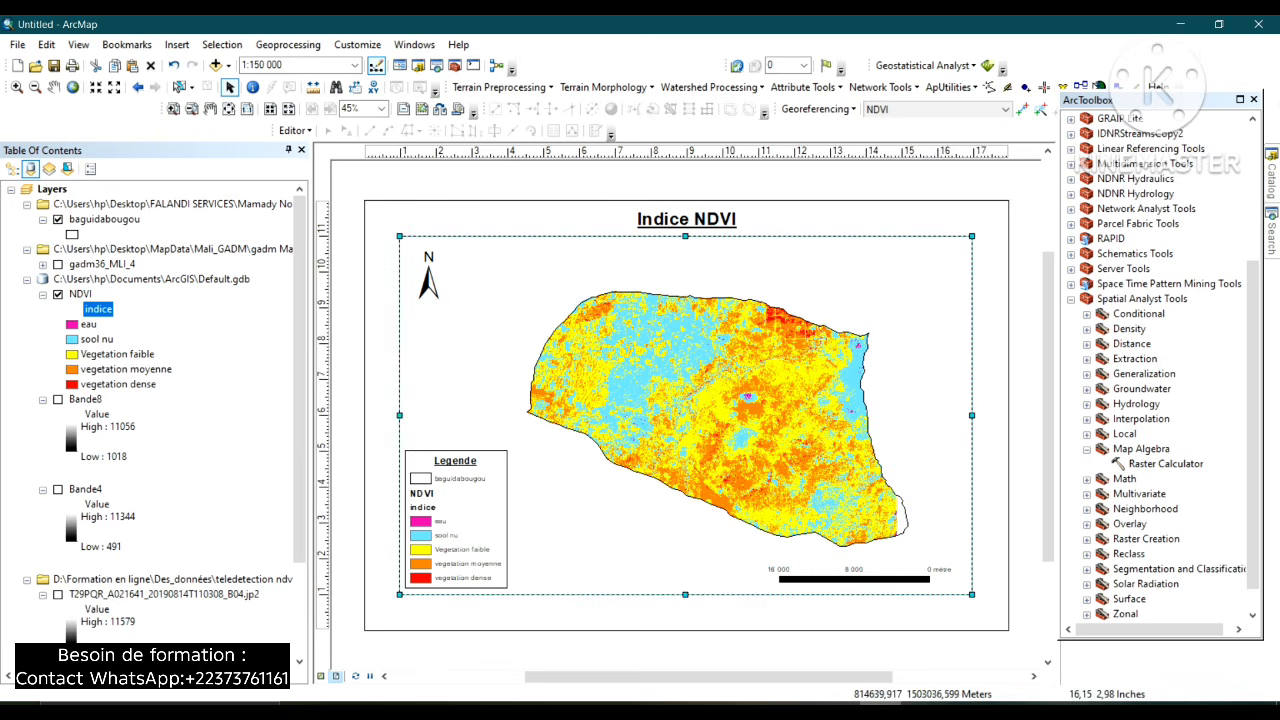
# Shorten the scale bar from its left end until its division value is 7 000.
pyautogui.click(866, 579)
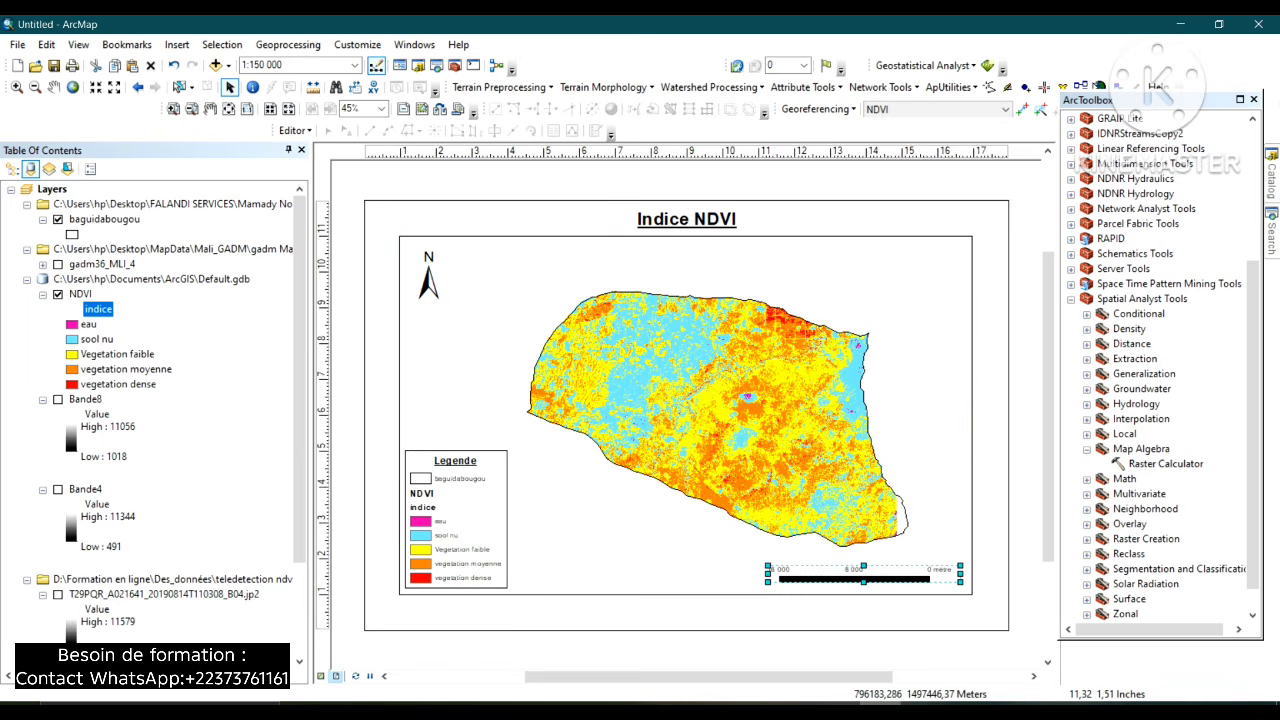
pyautogui.moveTo(770, 572); pyautogui.dragTo(788, 572)
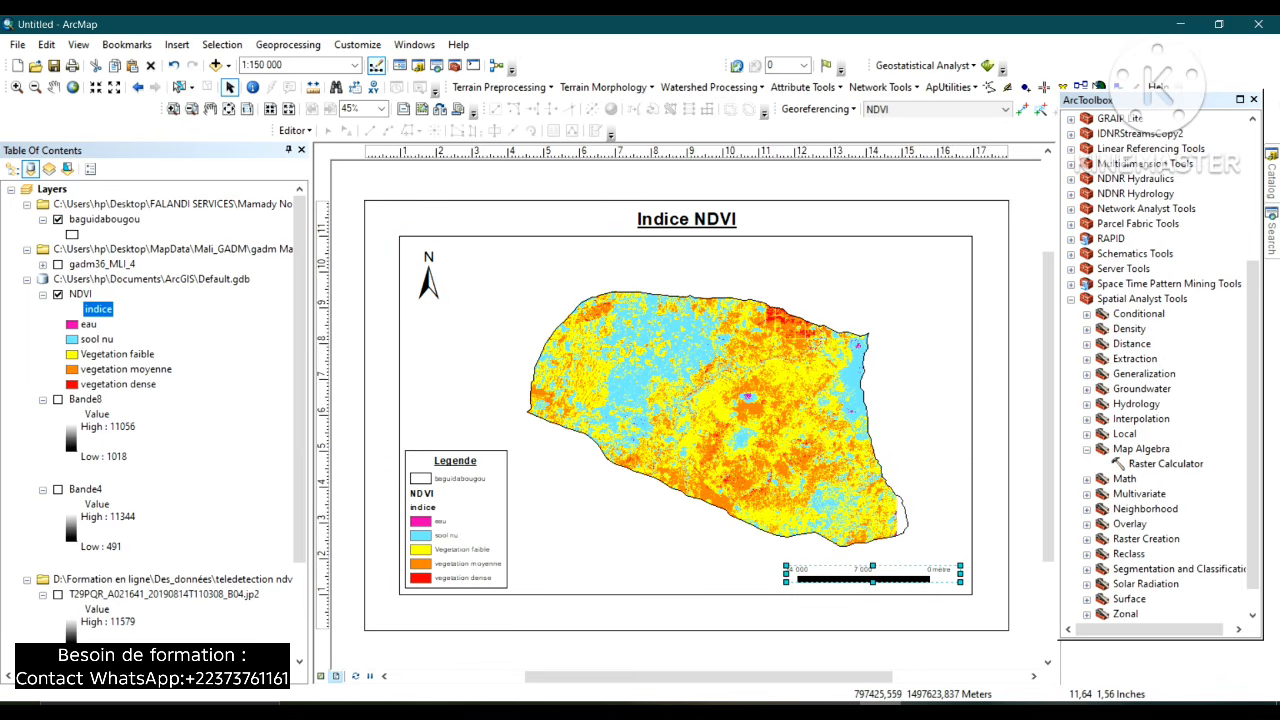
pyautogui.click(940, 546)
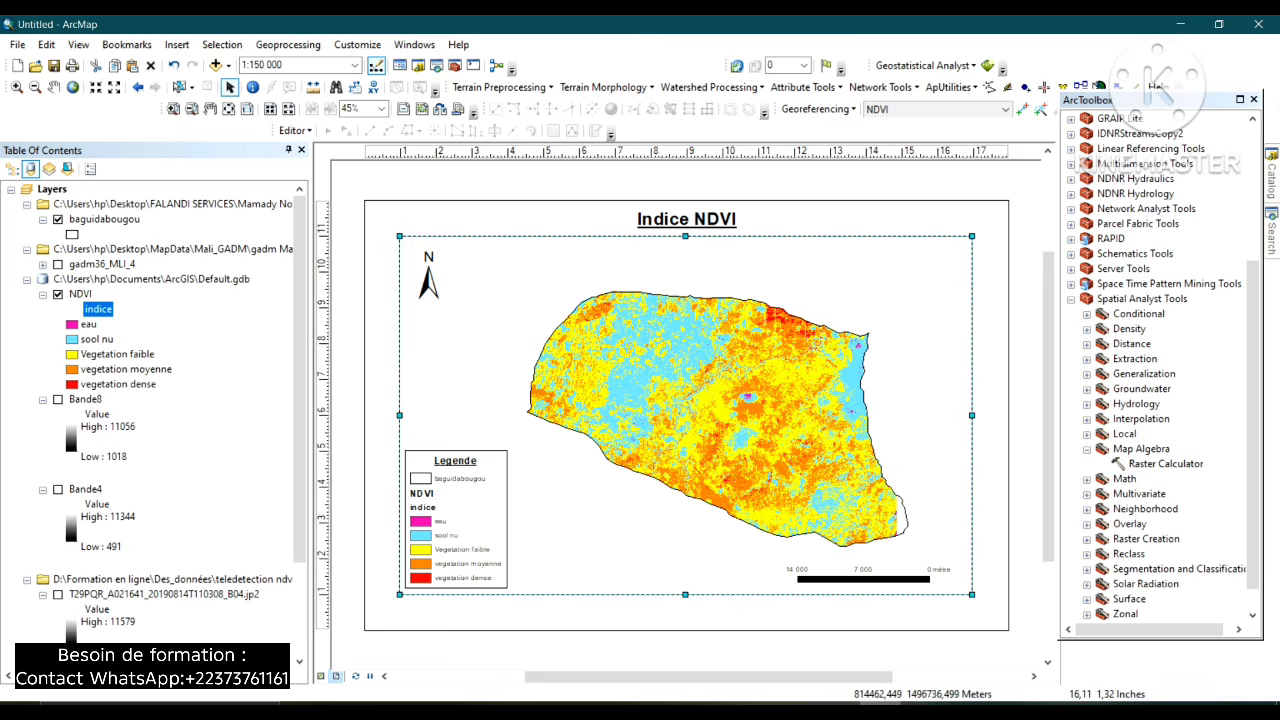
# Insert a text element in the layout reading "Sources des donnees: WWWWWW".
pyautogui.click(952, 609)
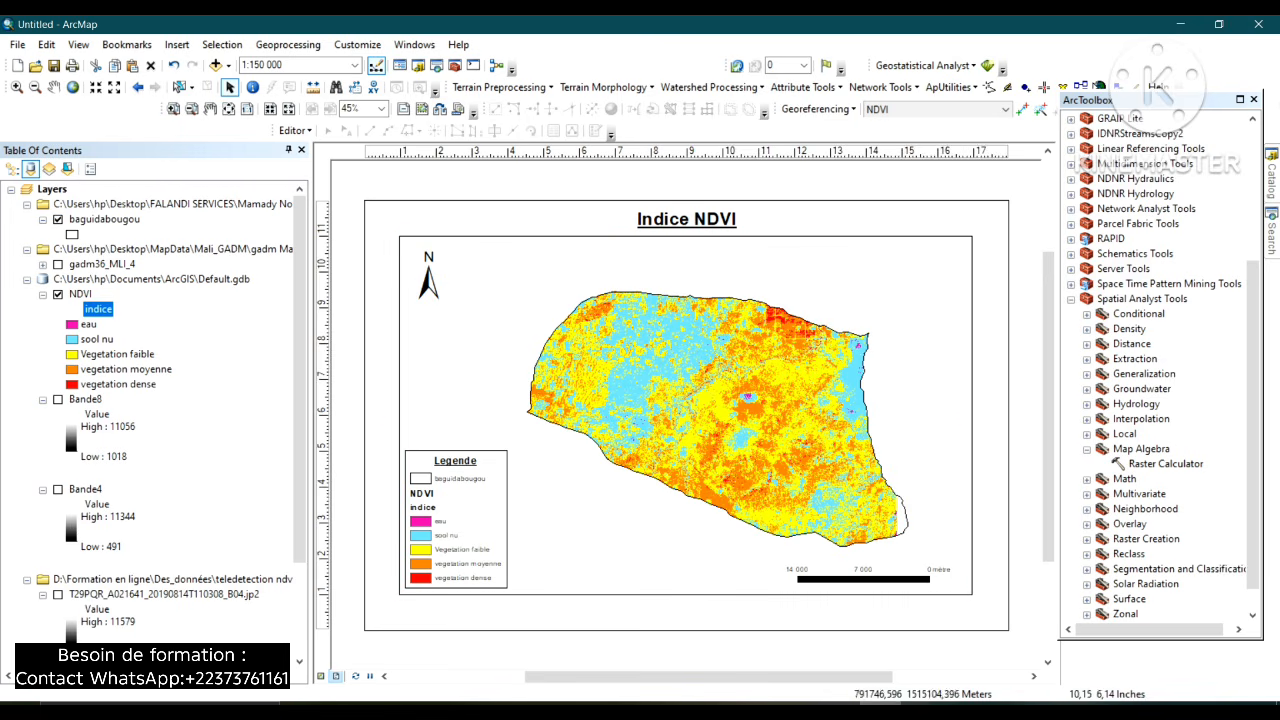
pyautogui.click(177, 44)
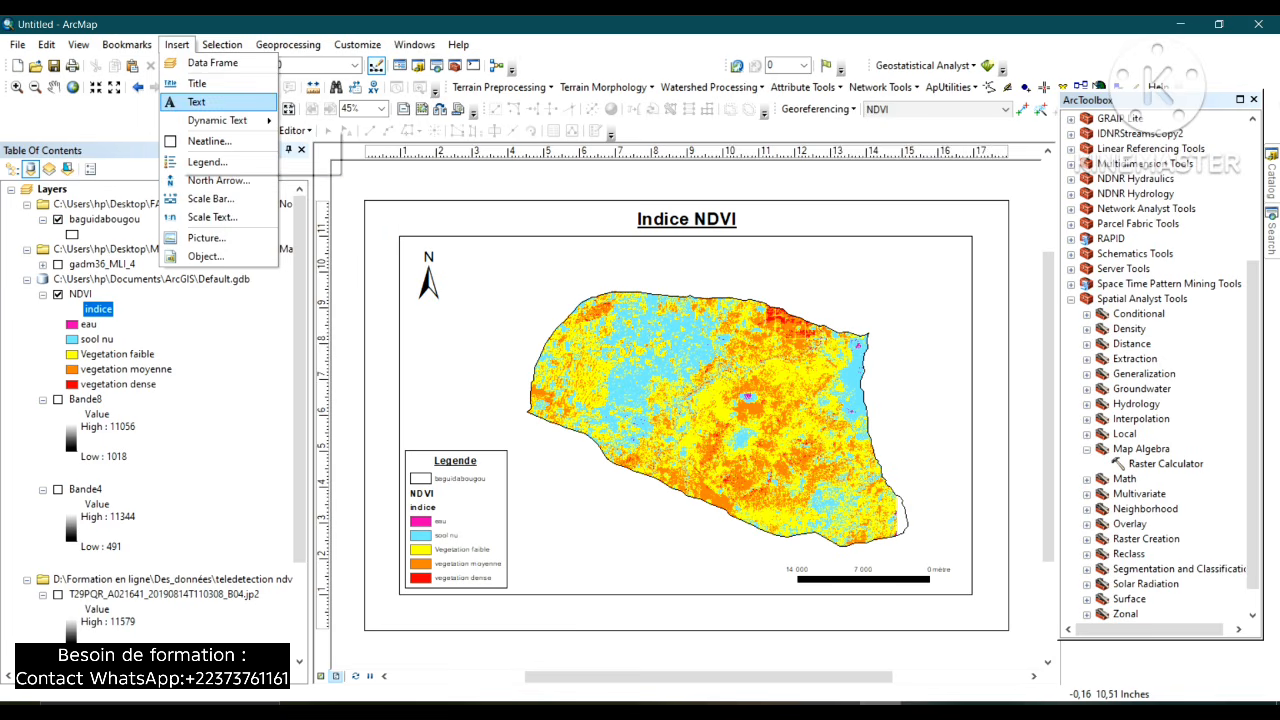
pyautogui.click(181, 103)
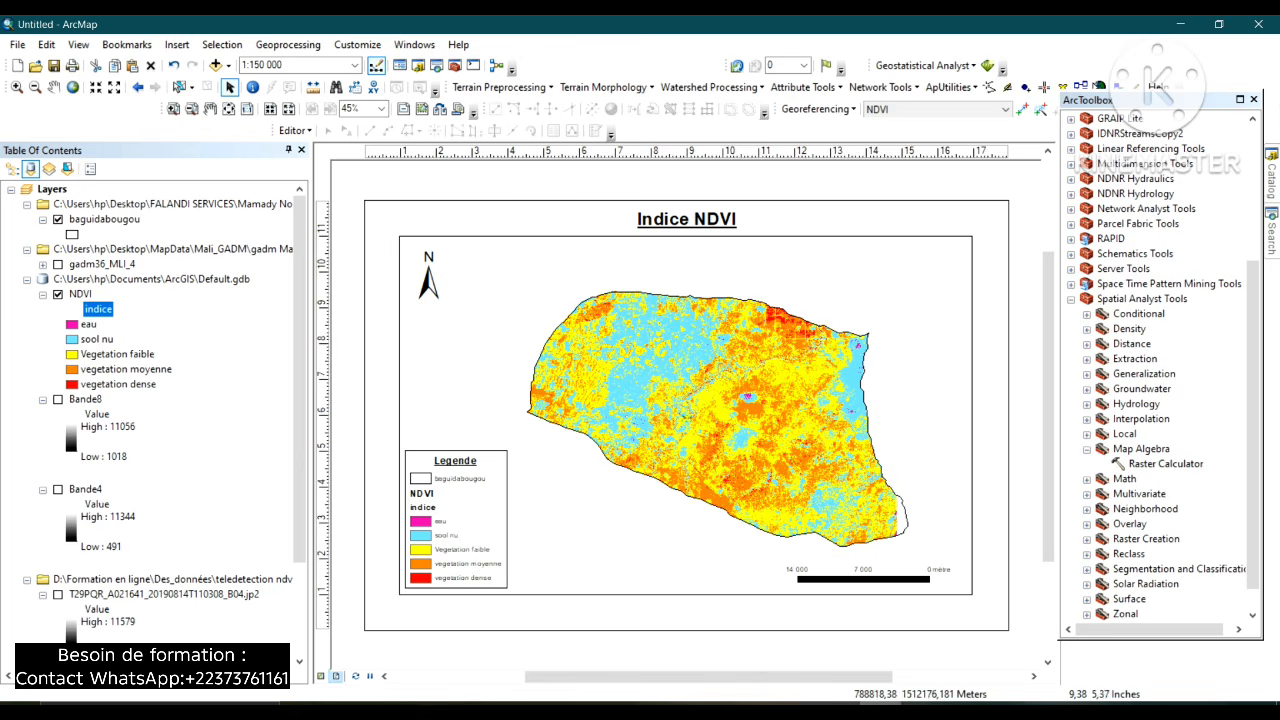
pyautogui.click(676, 382)
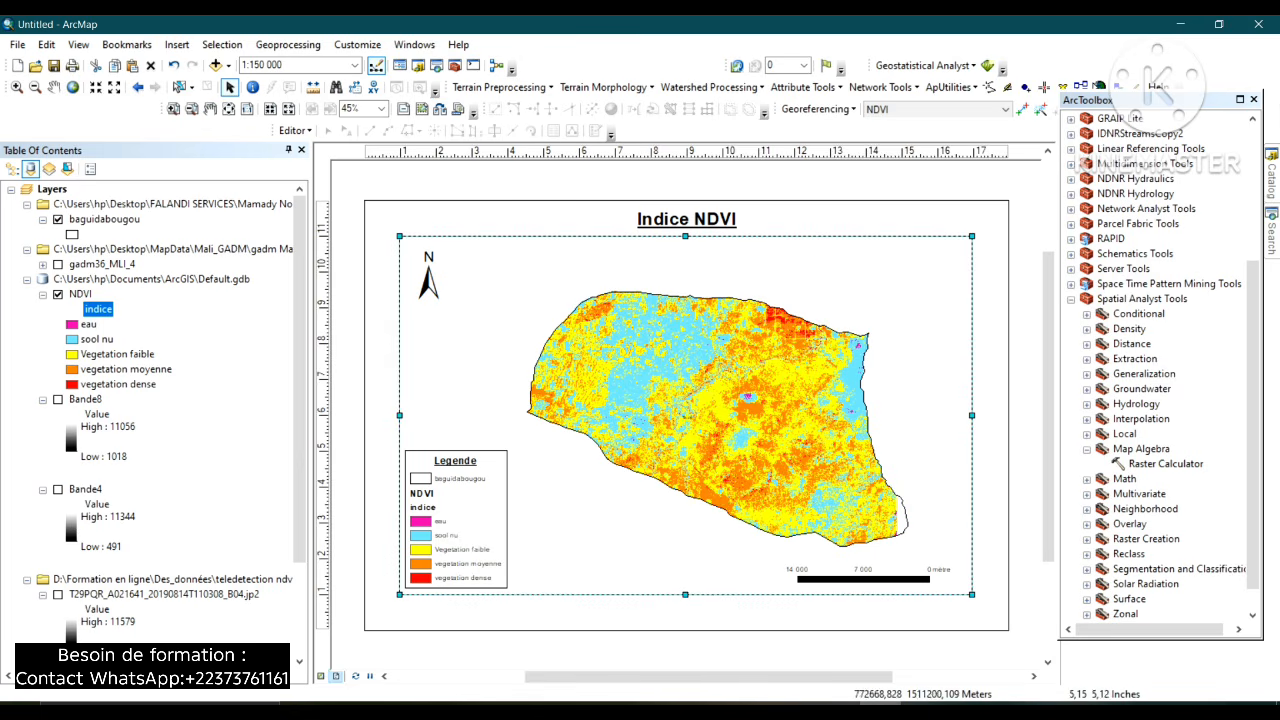
pyautogui.doubleClick(686, 414)
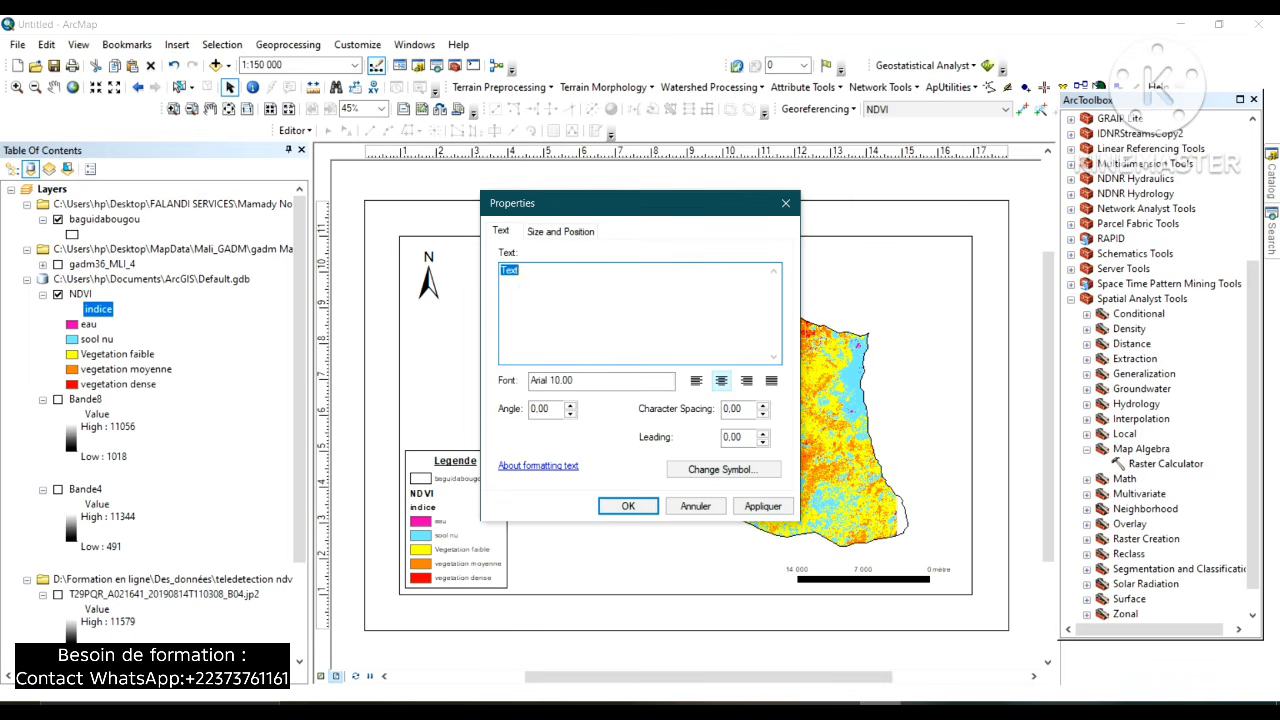
pyautogui.write('So')
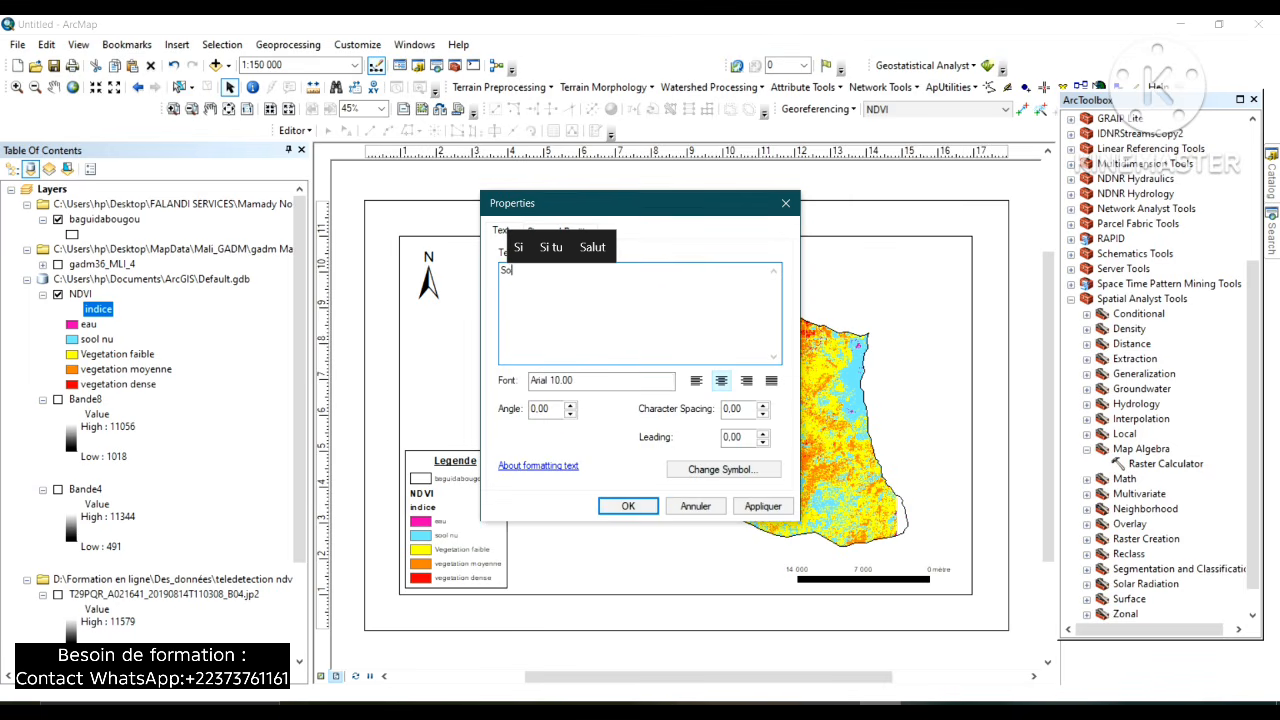
pyautogui.write('urces')
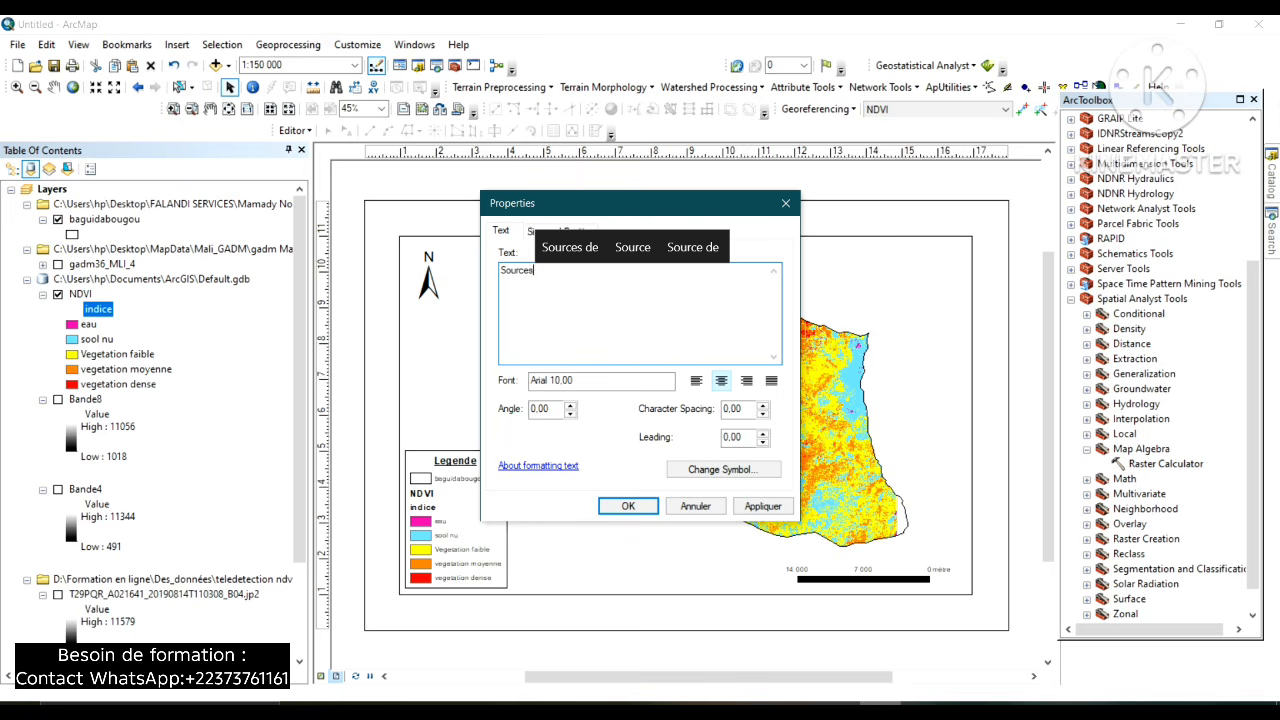
pyautogui.write(' des do')
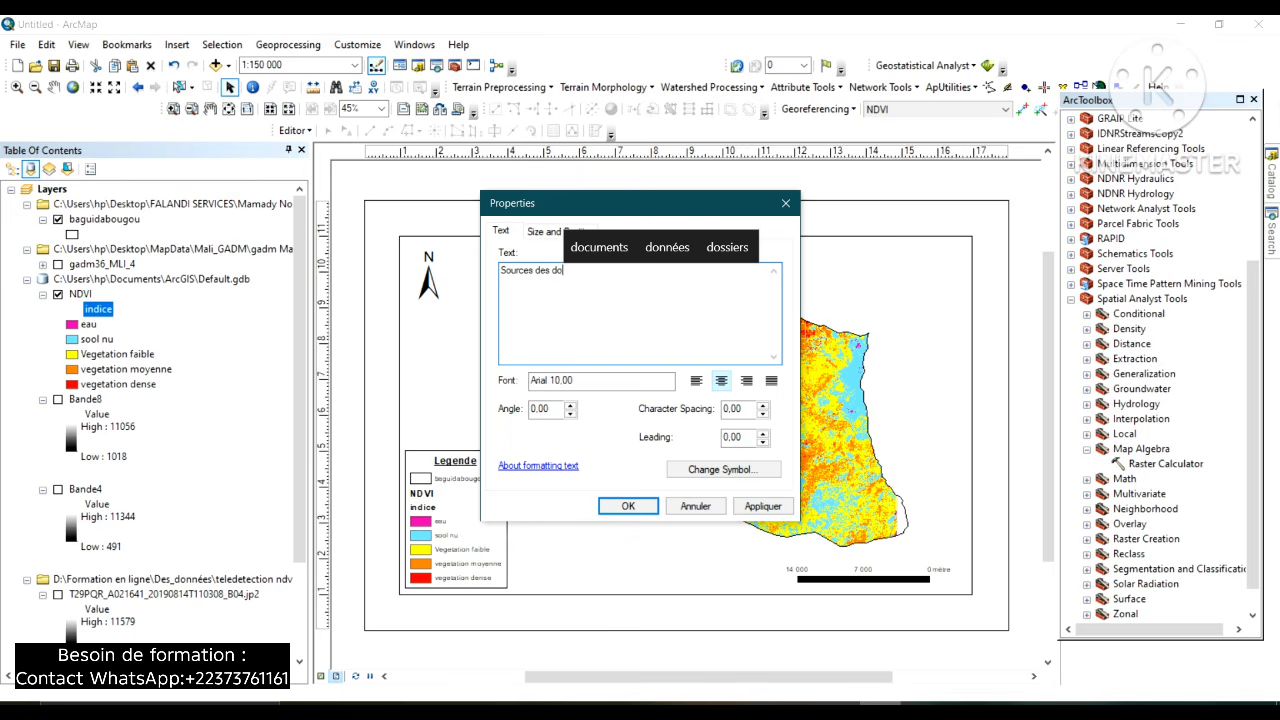
pyautogui.write('nnees')
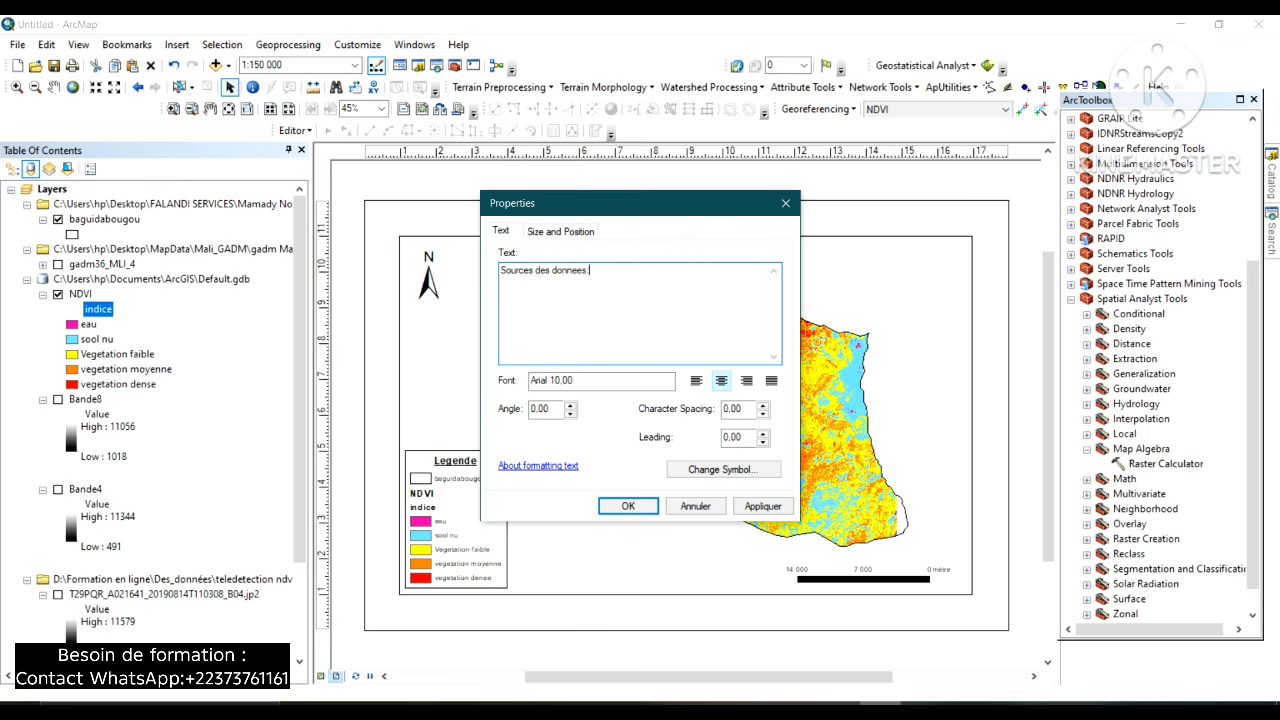
pyautogui.write(' :WWWWWWW')
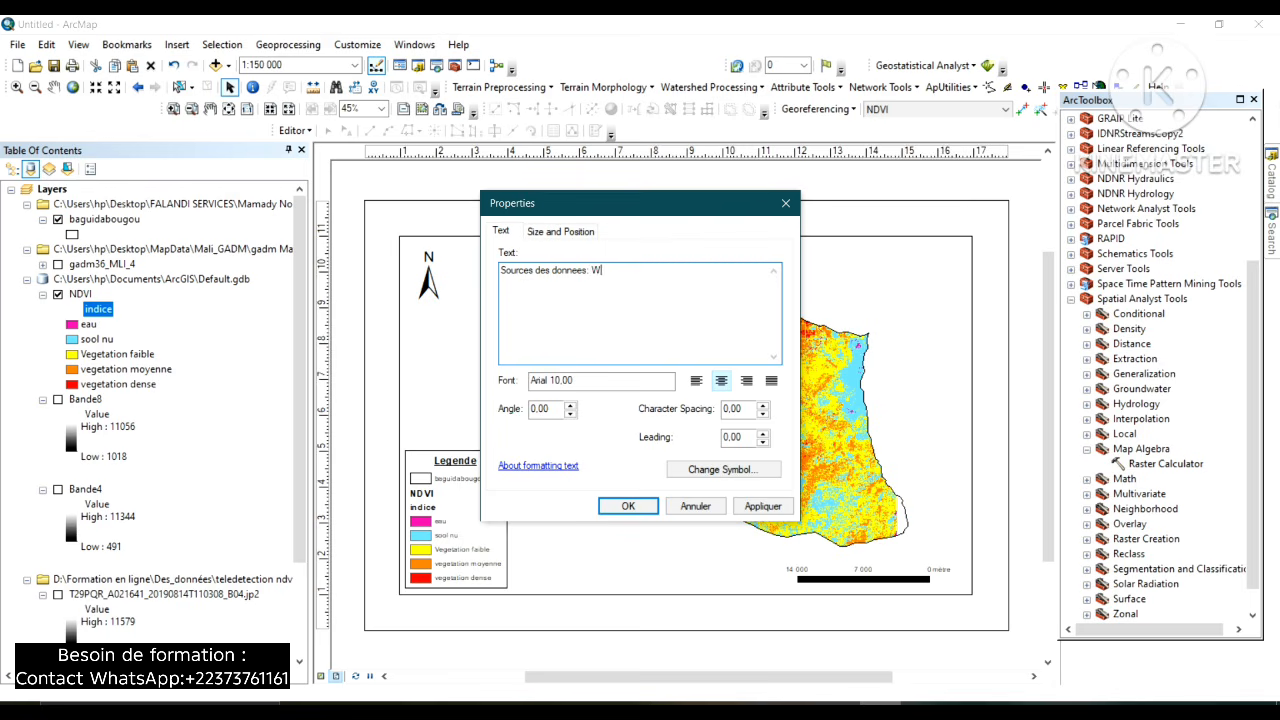
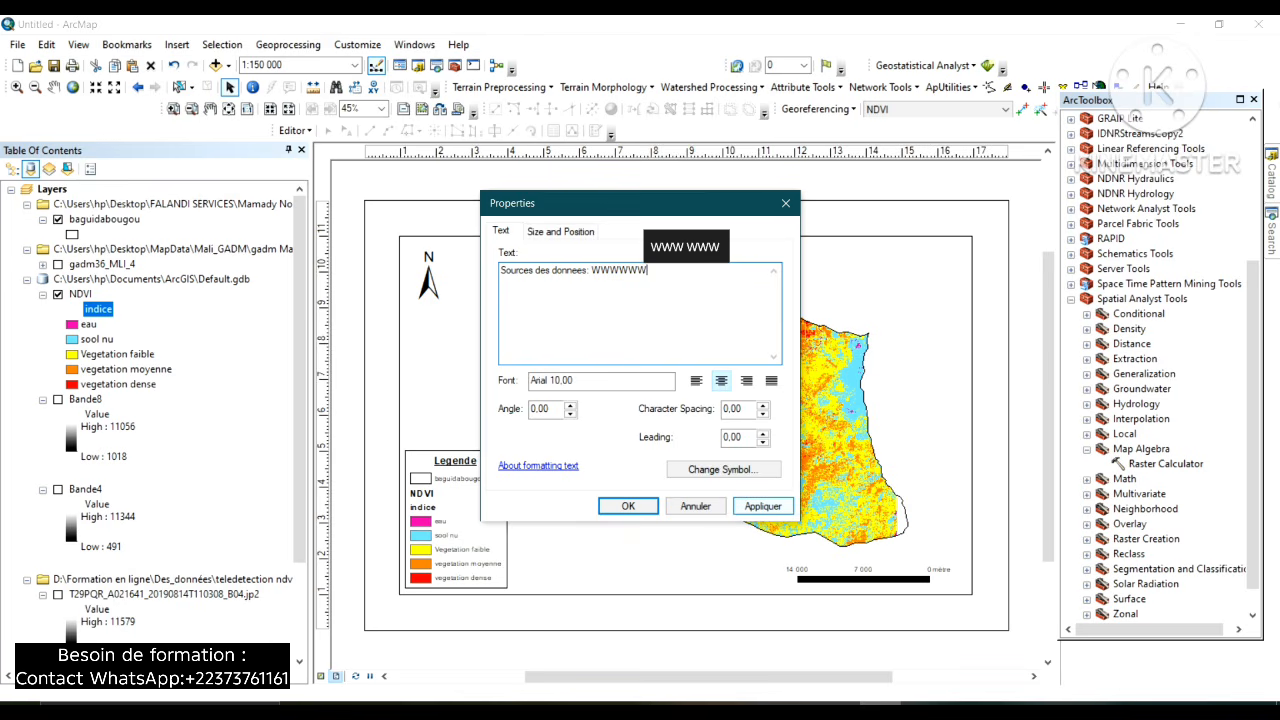
pyautogui.click(762, 506)
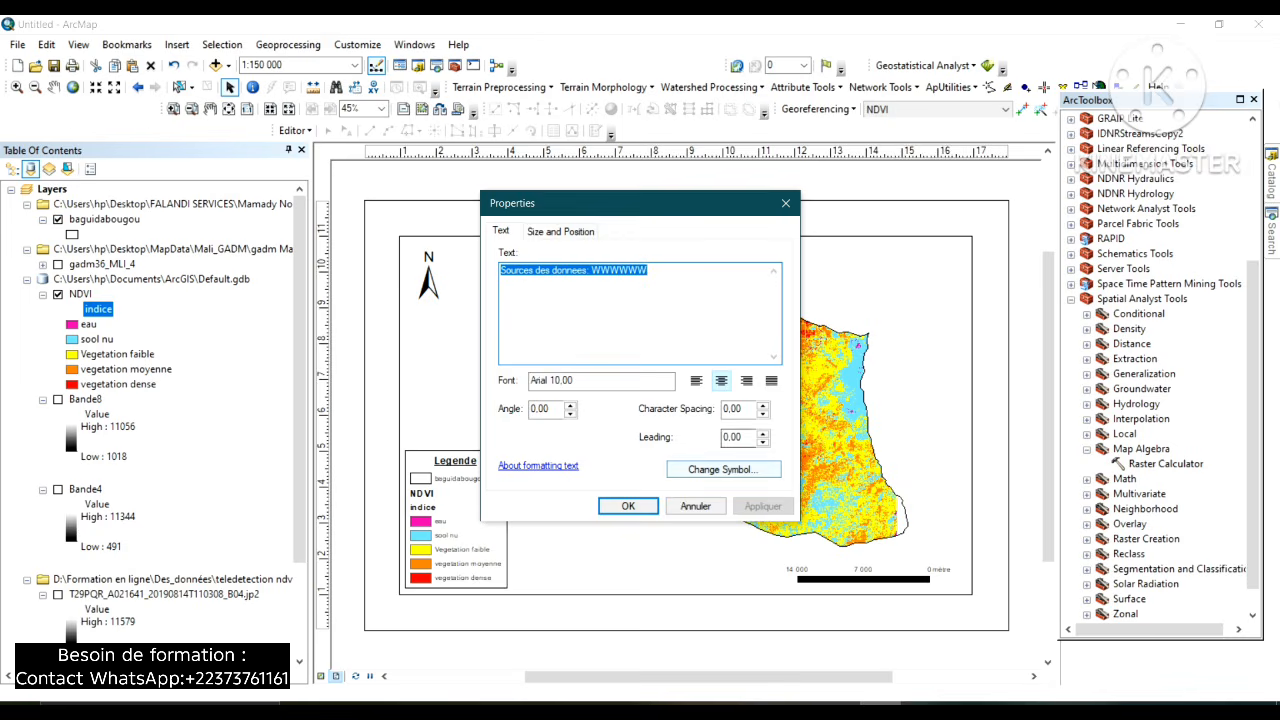
# Format the data-source text as bold, size 16, and move it to the data frame's lower edge between the legend and scale bar.
pyautogui.click(724, 469)
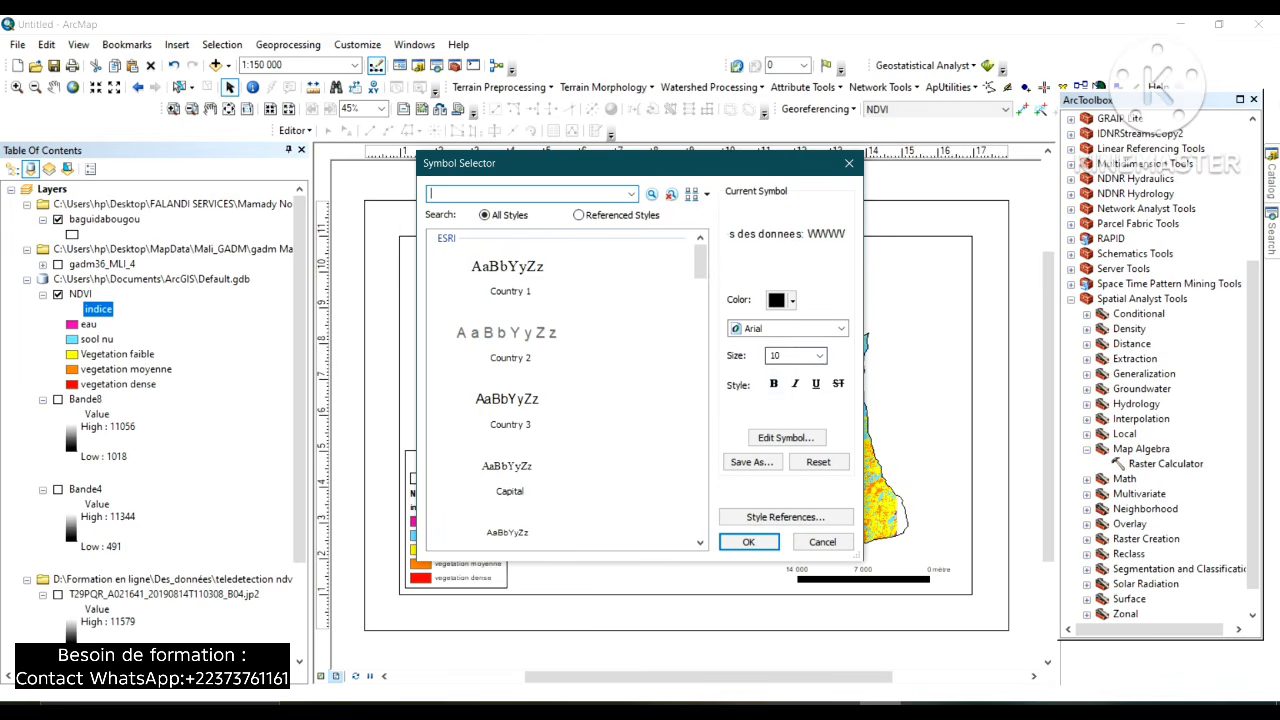
pyautogui.click(819, 355)
pyautogui.click(773, 413)
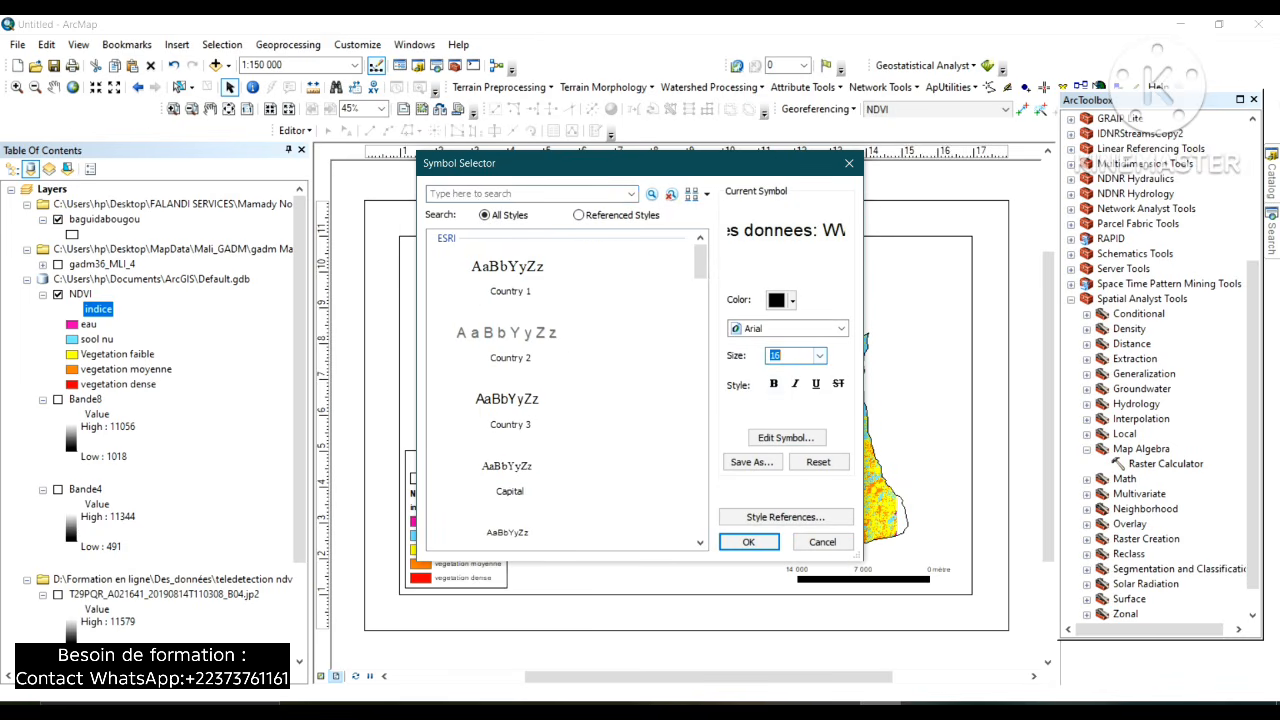
pyautogui.click(774, 384)
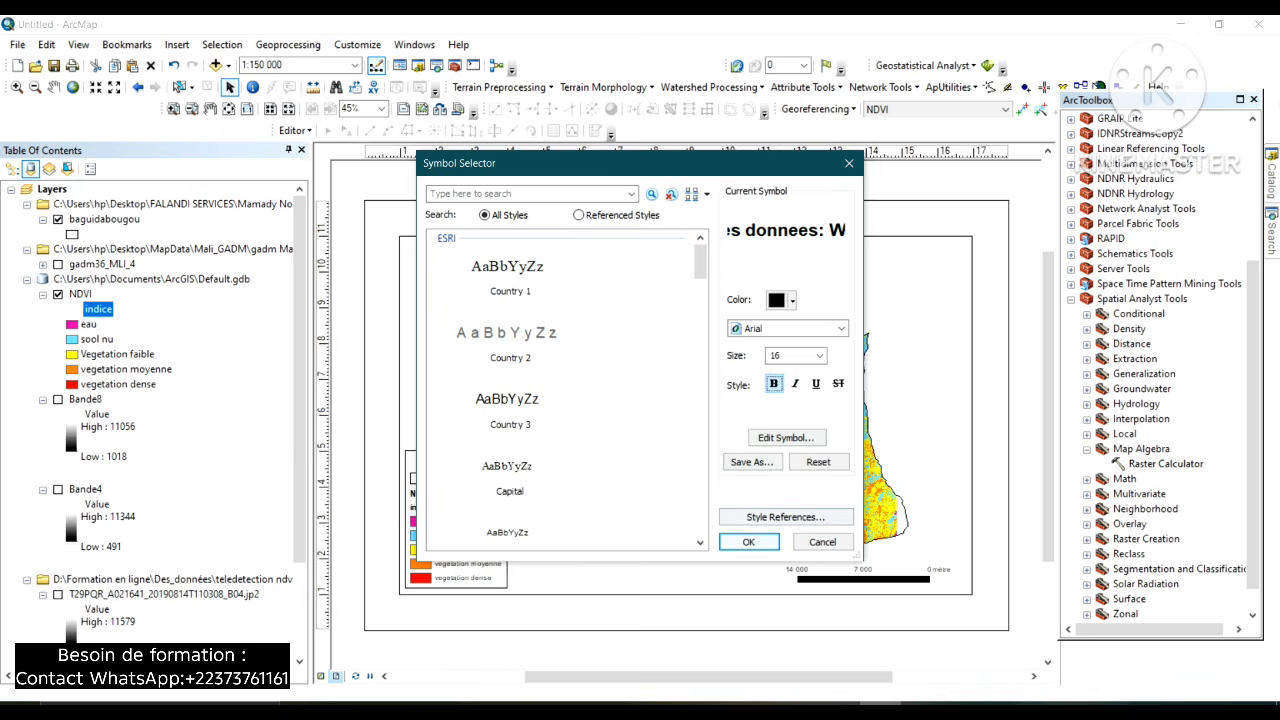
pyautogui.click(748, 541)
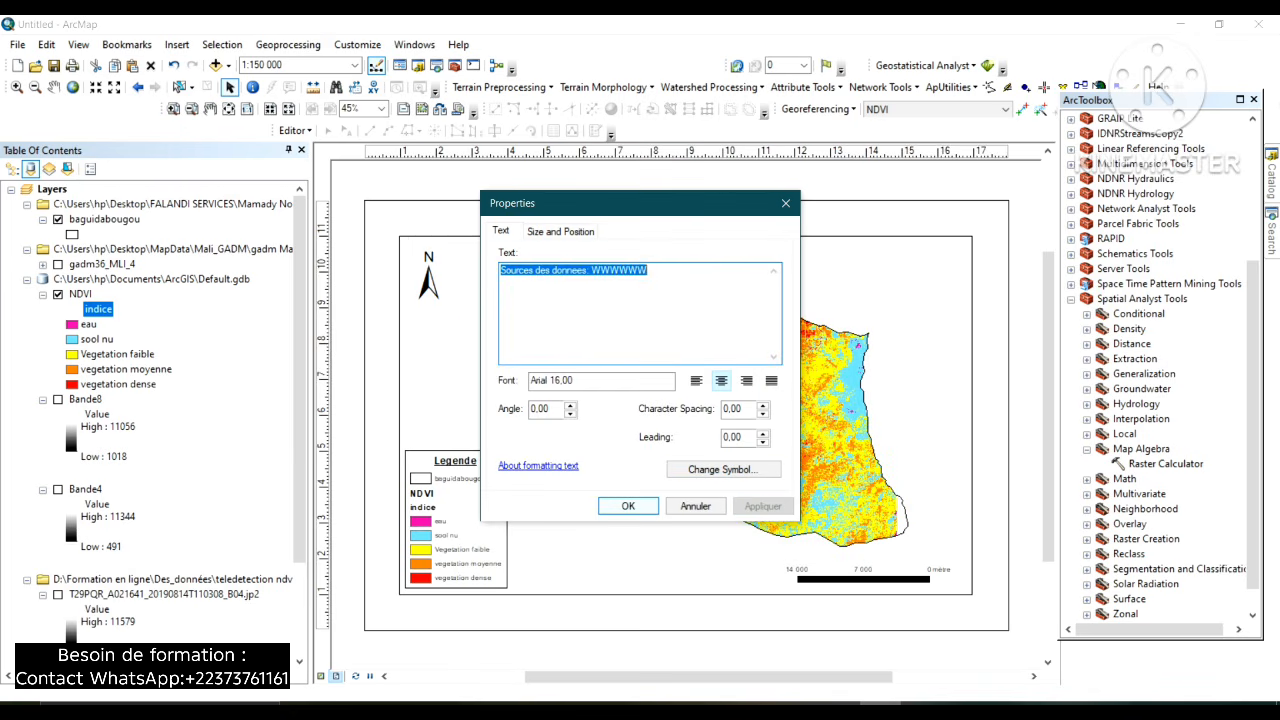
pyautogui.click(628, 505)
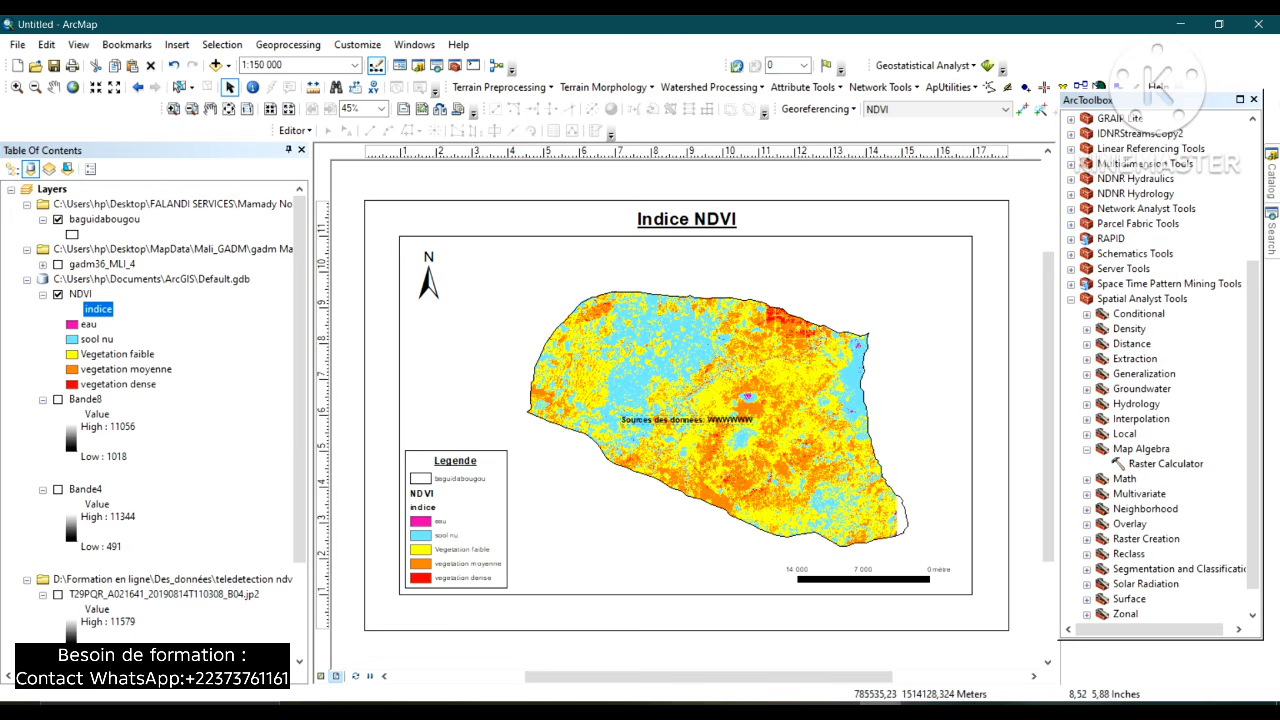
pyautogui.moveTo(672, 418); pyautogui.dragTo(568, 580)
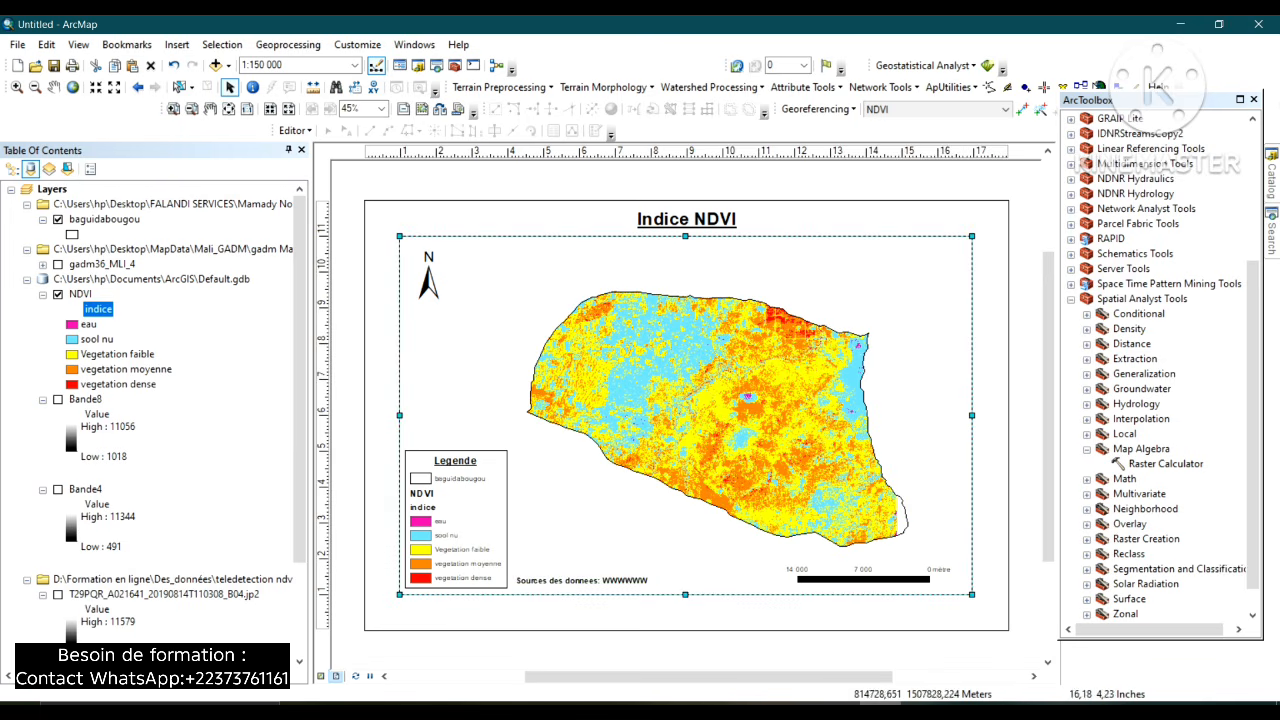
pyautogui.click(1001, 473)
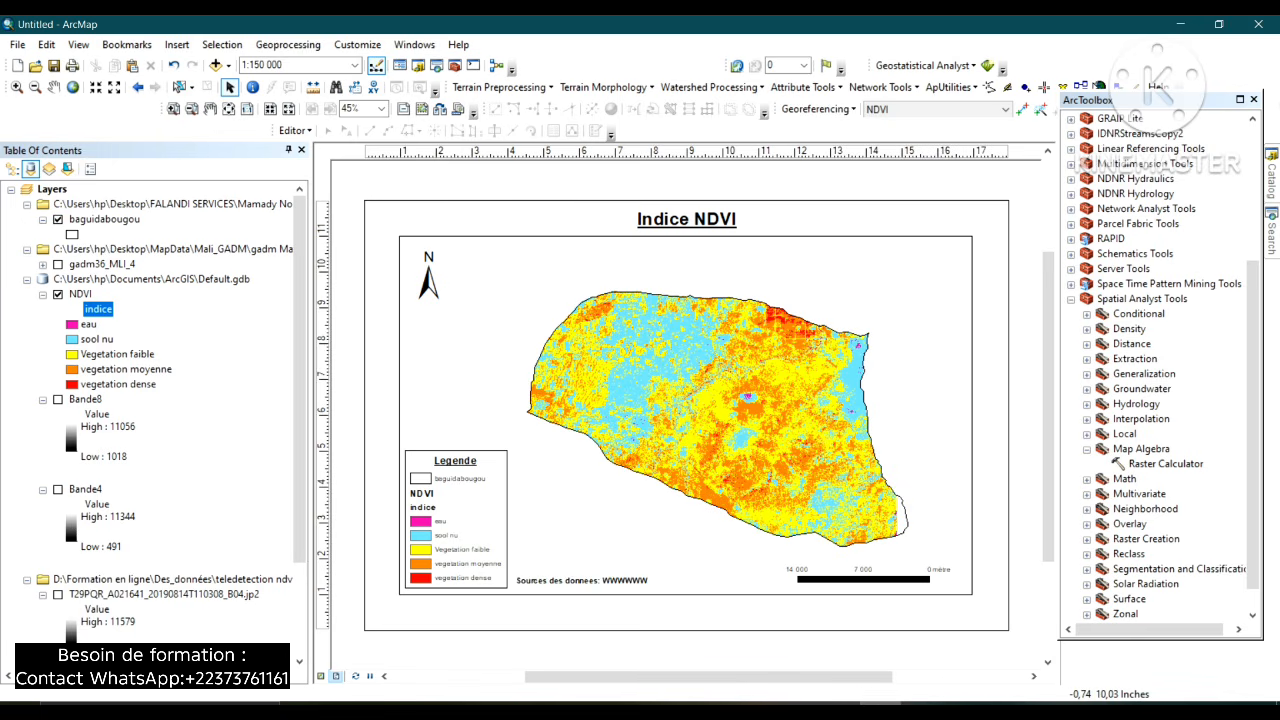
# Start a graticule of meridians and parallels for the Layers data frame, shown as tick marks and labels.
pyautogui.rightClick(50, 189)
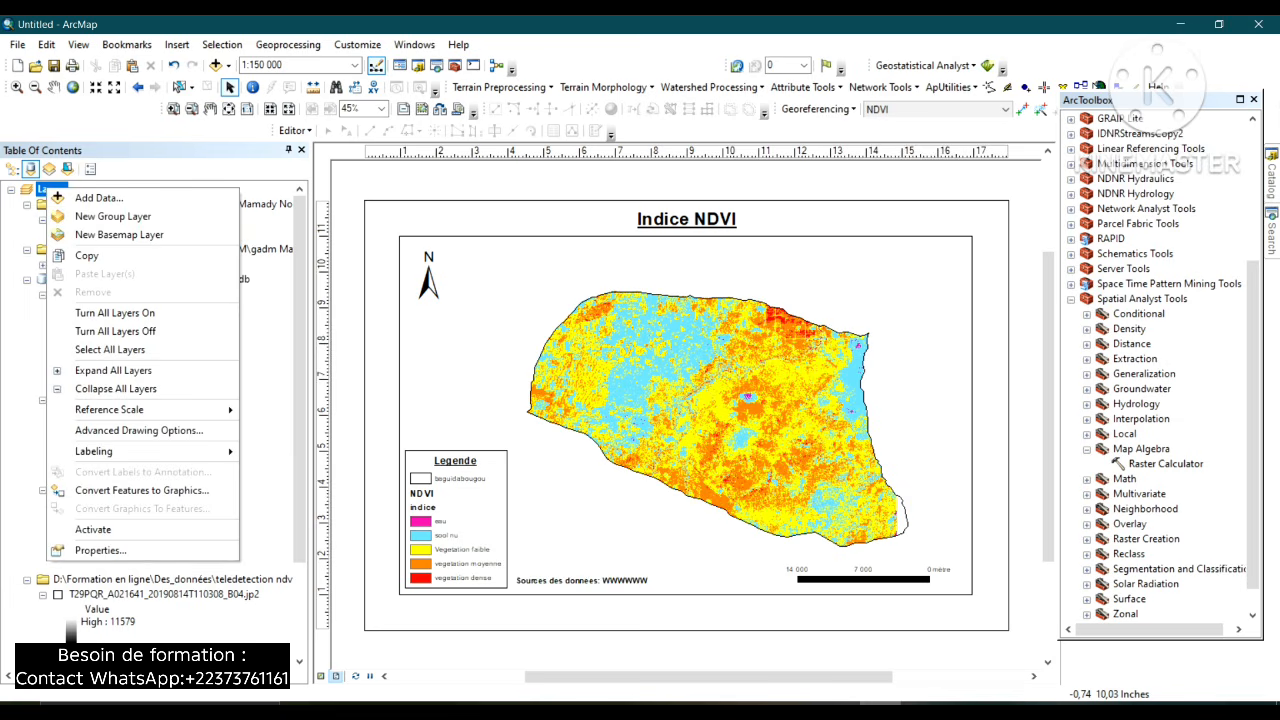
pyautogui.click(100, 550)
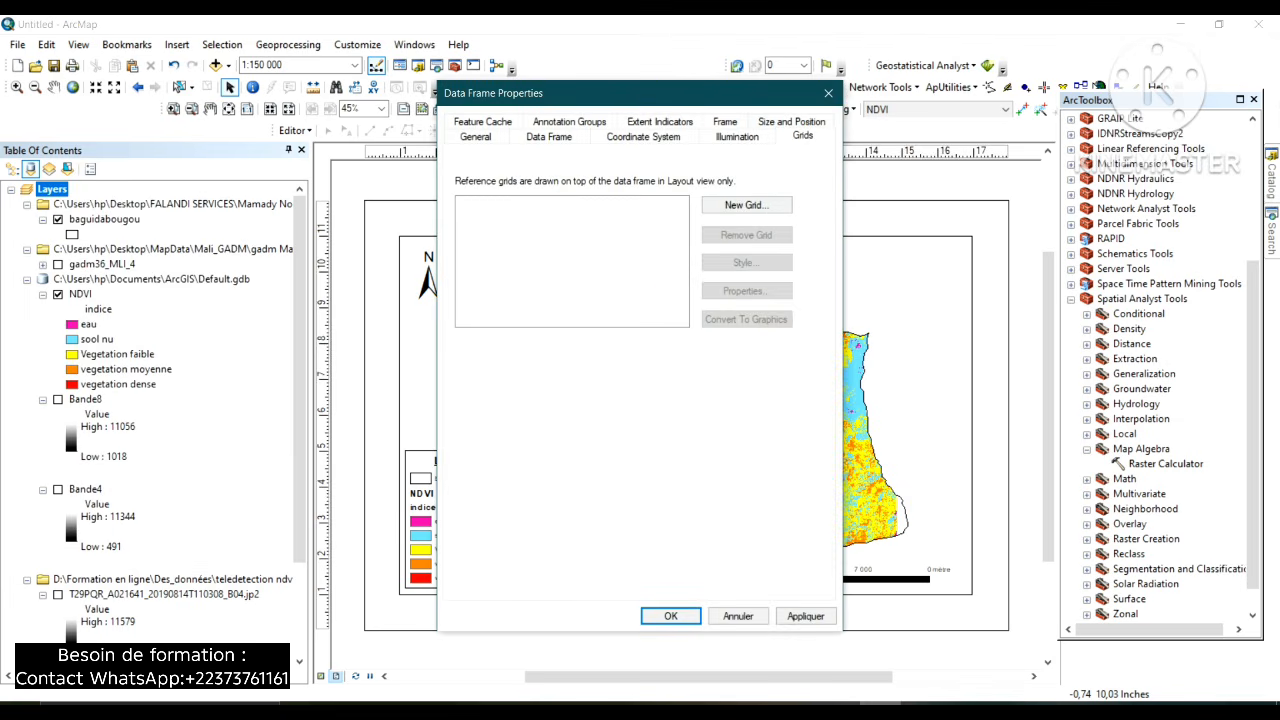
pyautogui.click(746, 205)
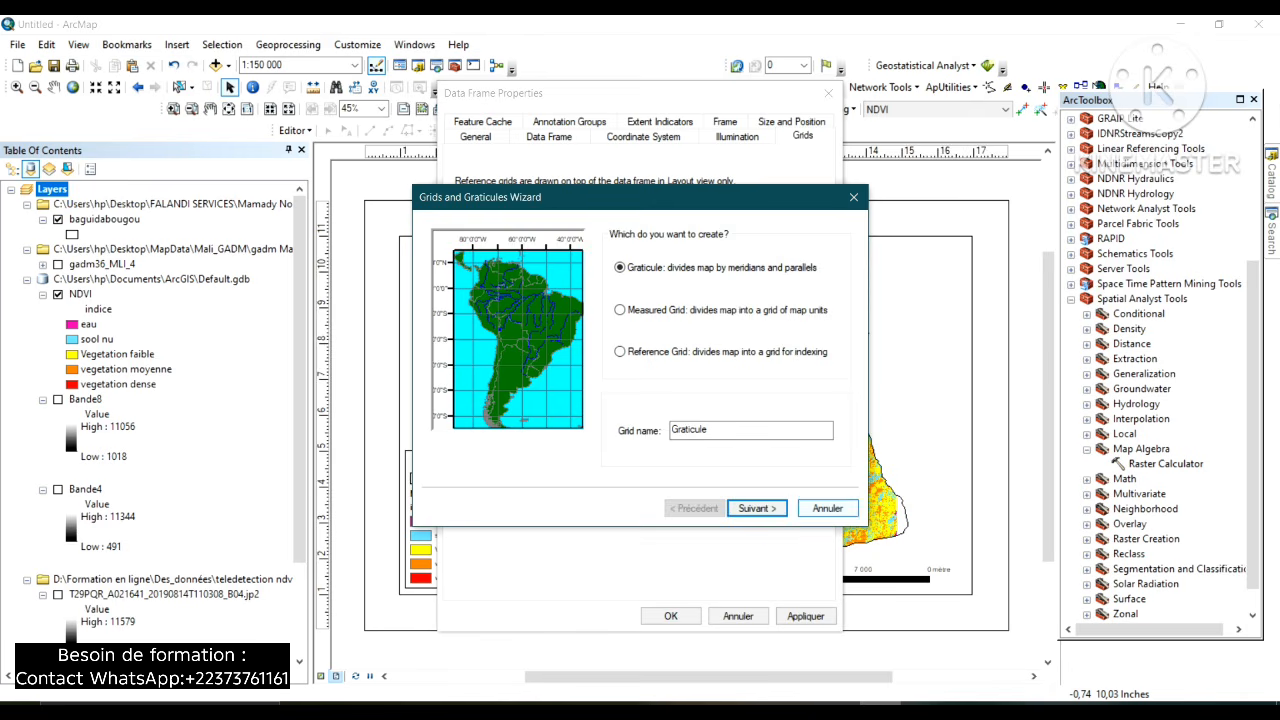
pyautogui.click(757, 508)
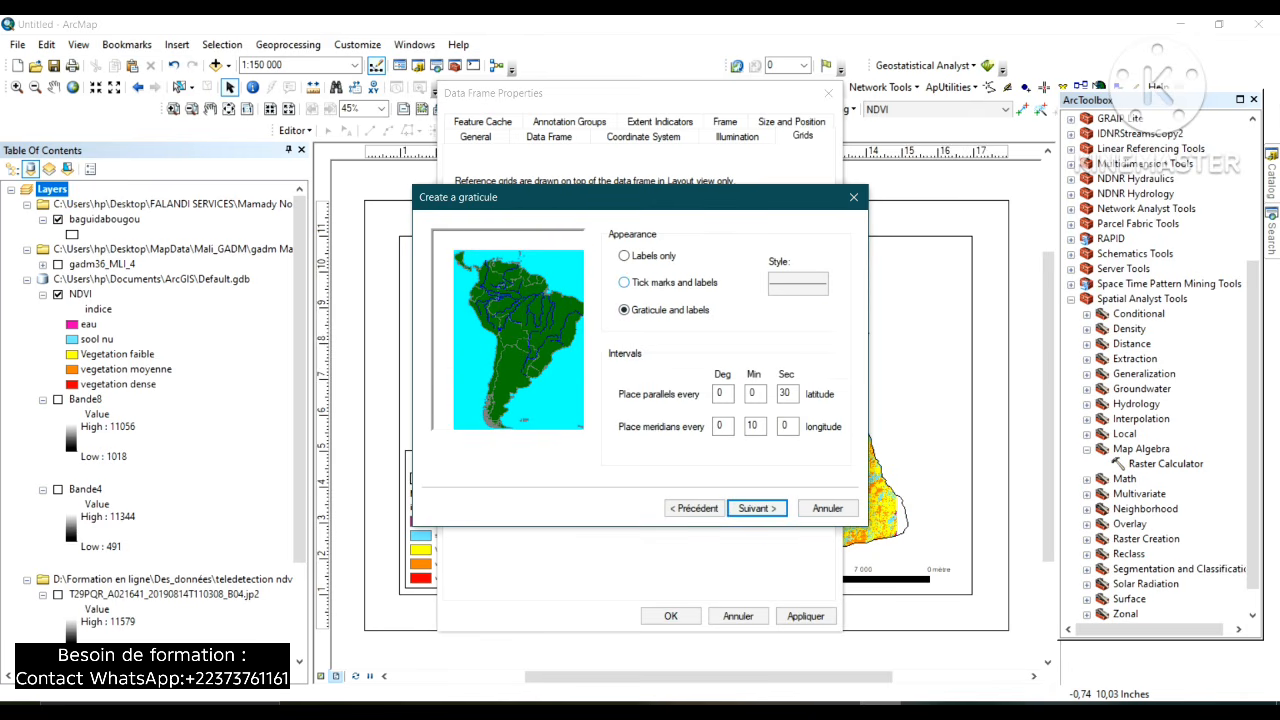
pyautogui.click(624, 282)
pyautogui.click(786, 393)
pyautogui.click(755, 393)
pyautogui.click(757, 508)
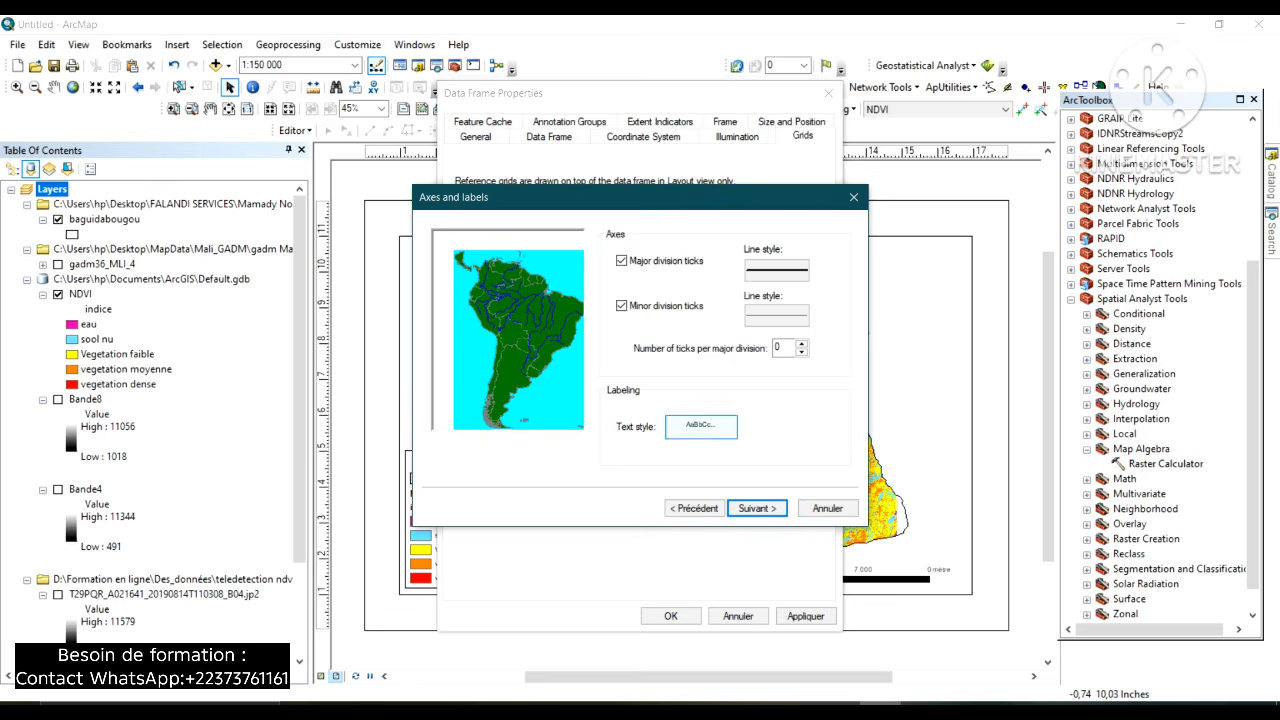
# Set the graticule's label text size to 12, then finish with a simple border and apply it to the data frame.
pyautogui.click(701, 426)
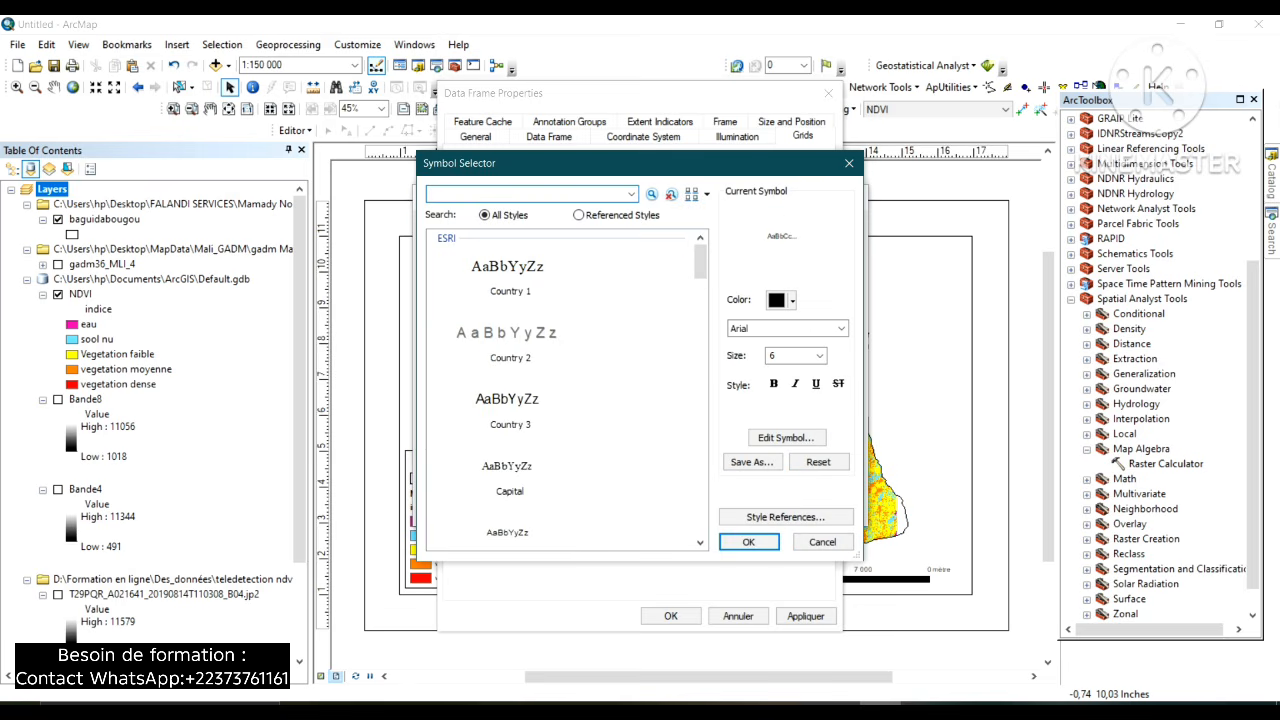
pyautogui.click(819, 355)
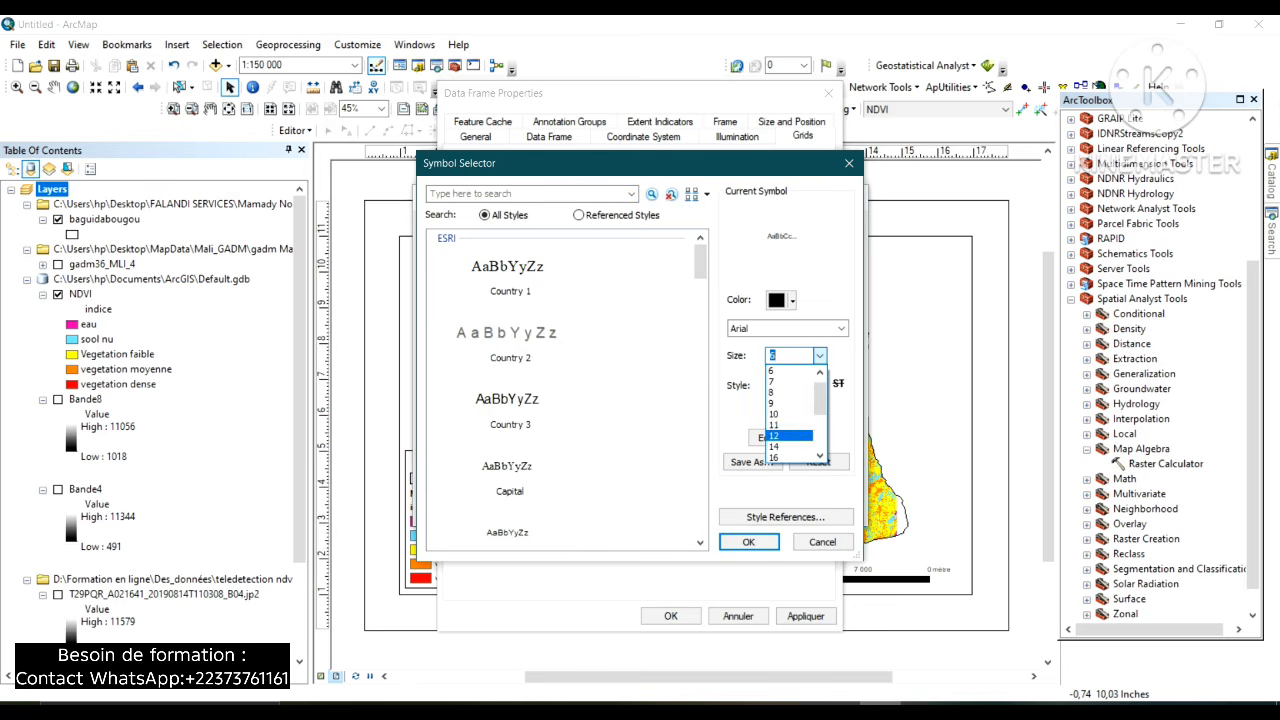
pyautogui.click(785, 436)
pyautogui.press('Return')
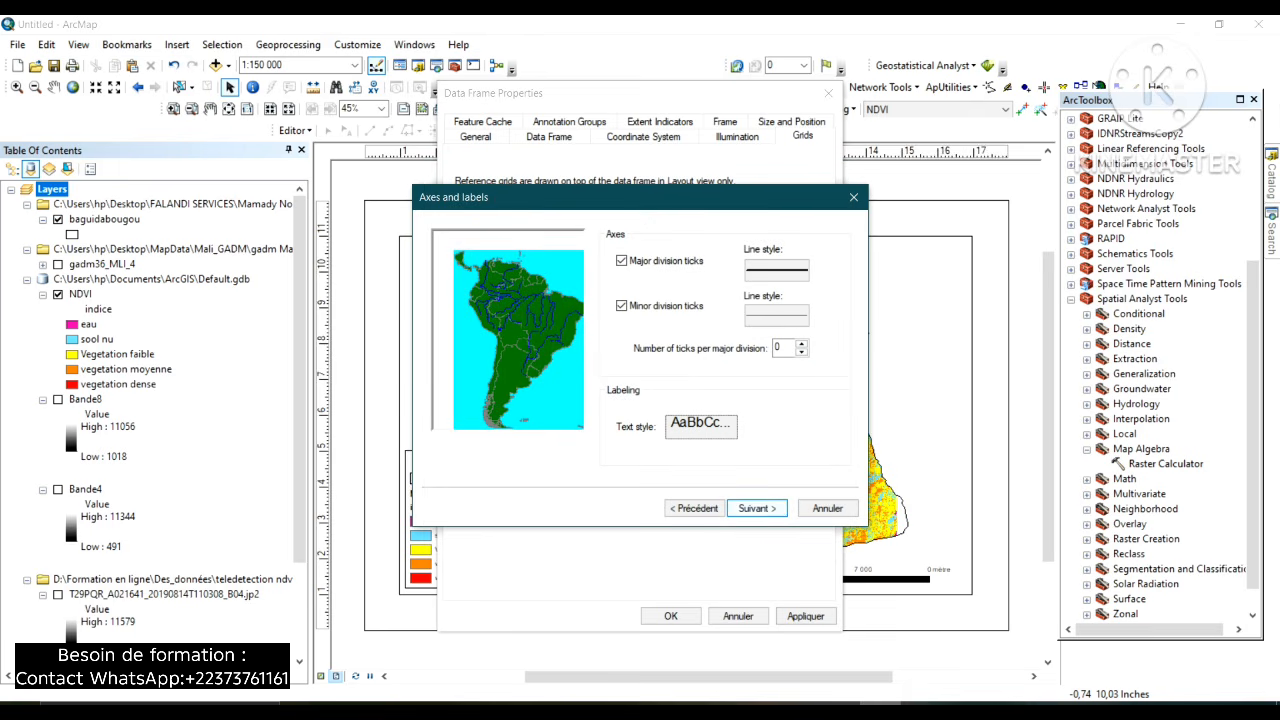
pyautogui.press('Return')
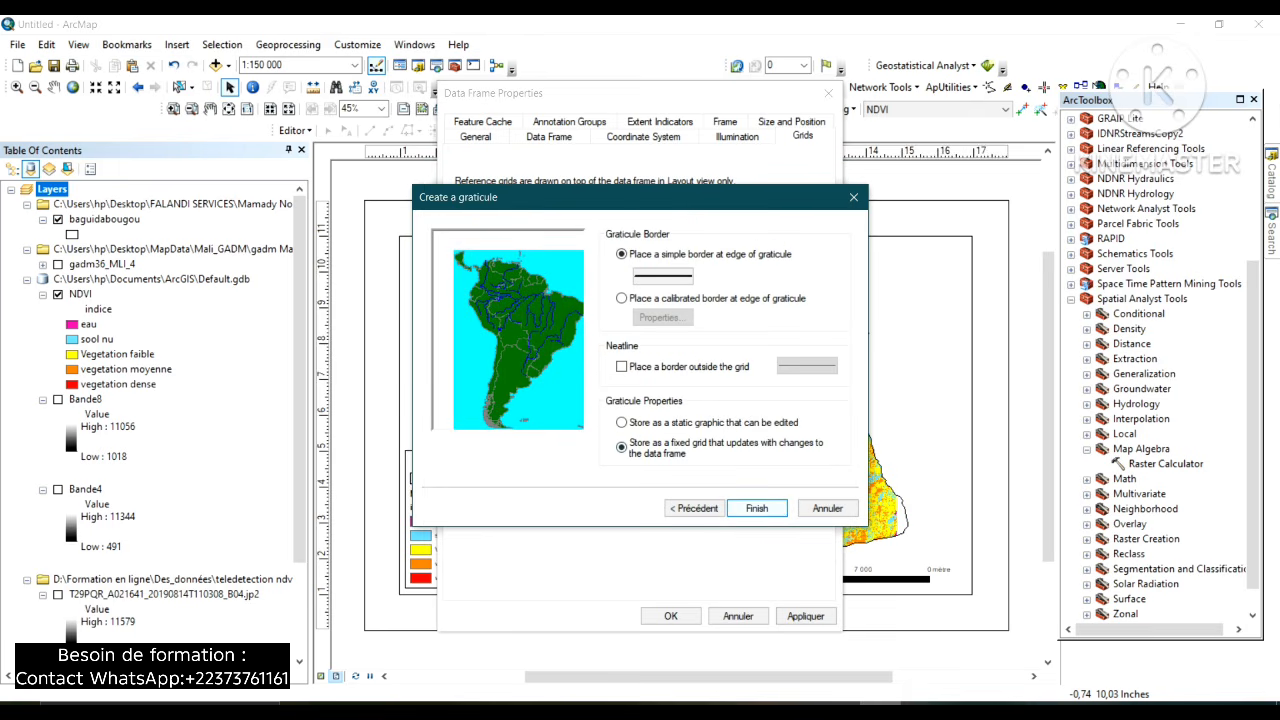
pyautogui.press('Return')
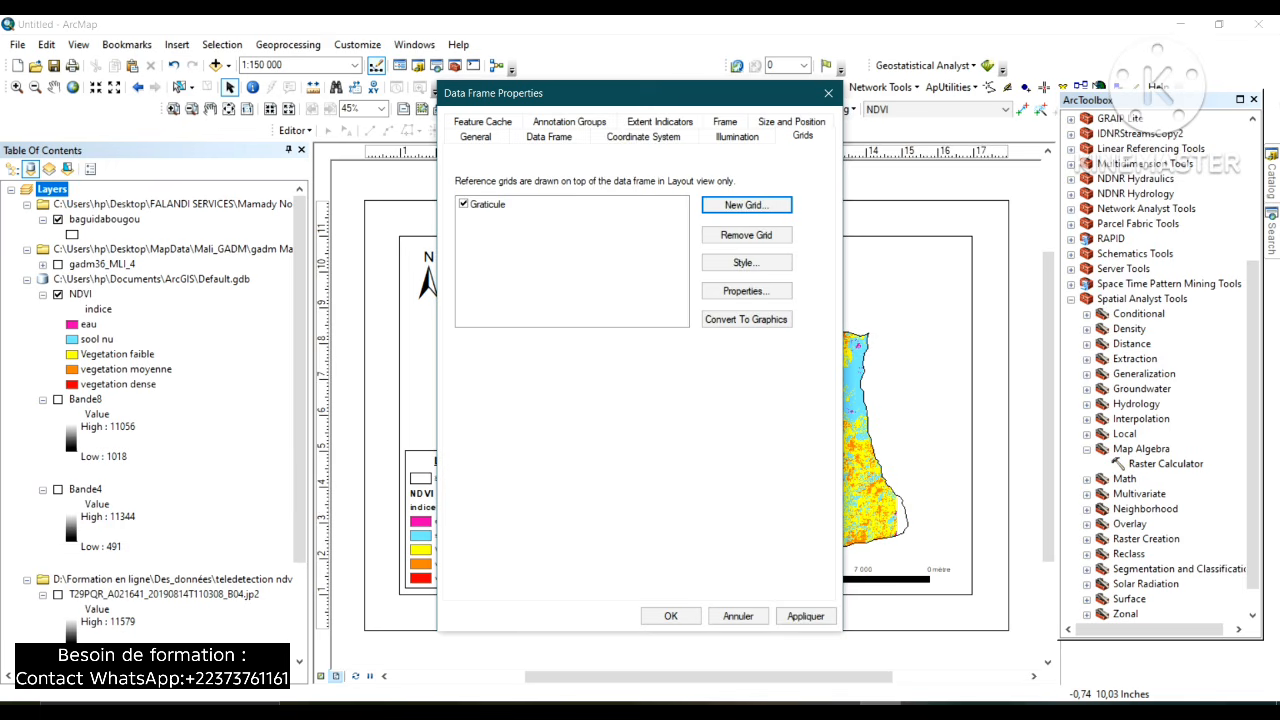
pyautogui.click(805, 616)
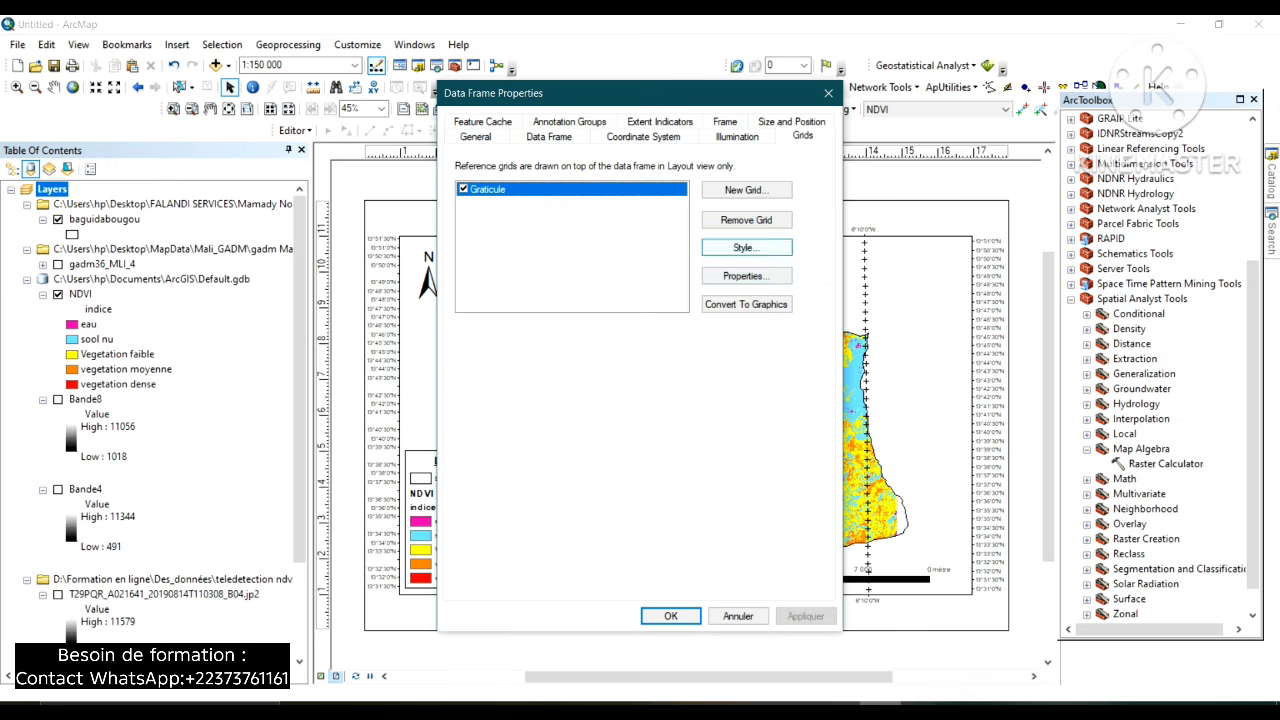
# Remove the graticule from the data frame's reference grids and apply the change.
pyautogui.click(746, 220)
pyautogui.click(805, 616)
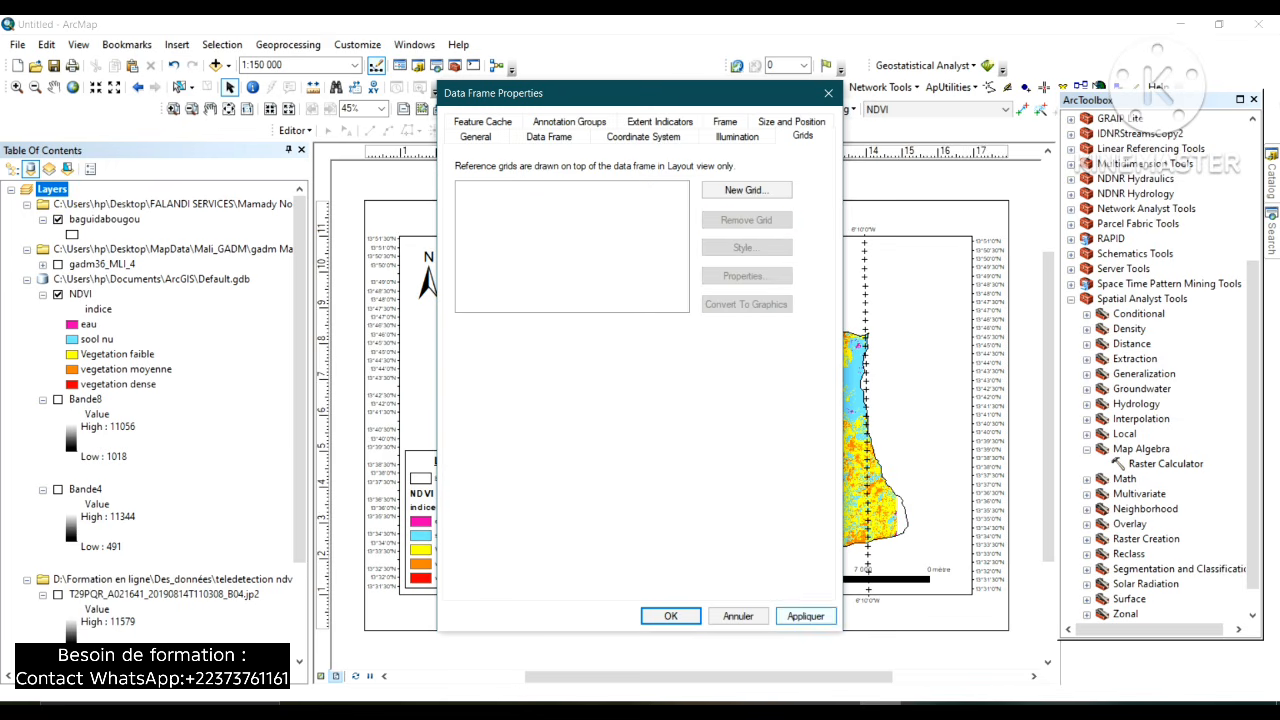
# Start a new graticule with lines and labels, placing parallels and meridians every 2 minutes.
pyautogui.click(746, 190)
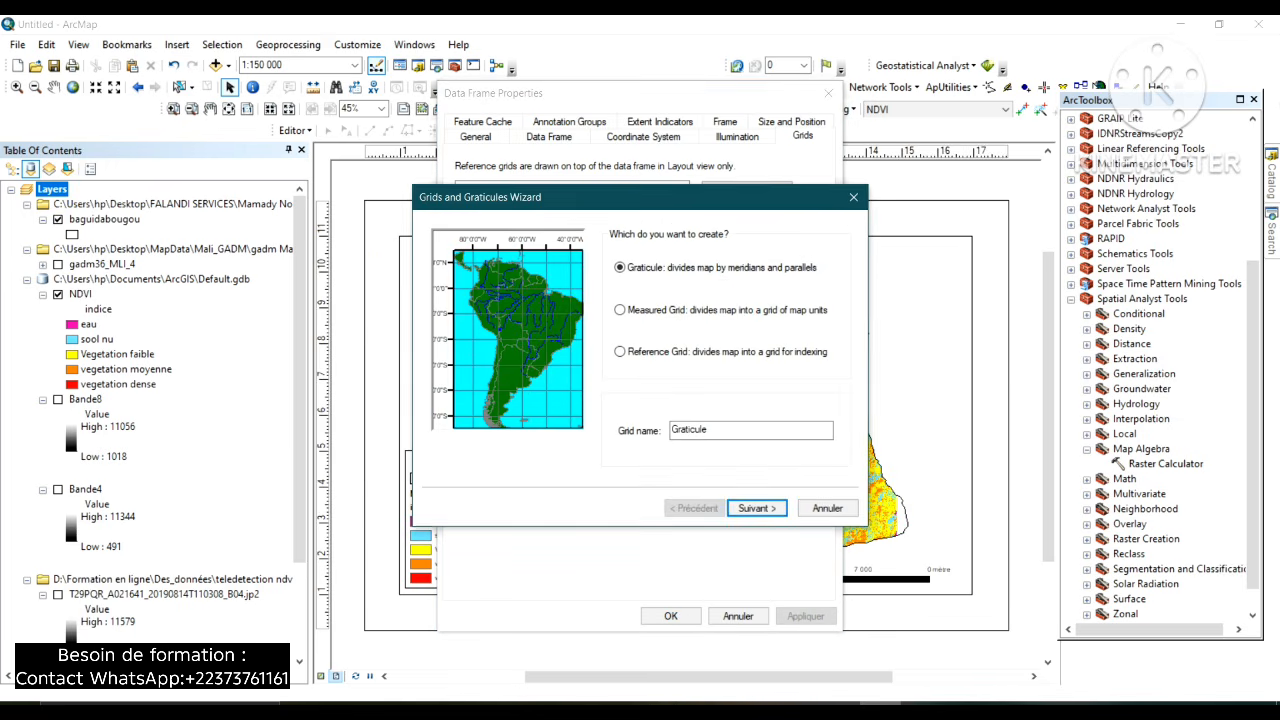
pyautogui.click(620, 310)
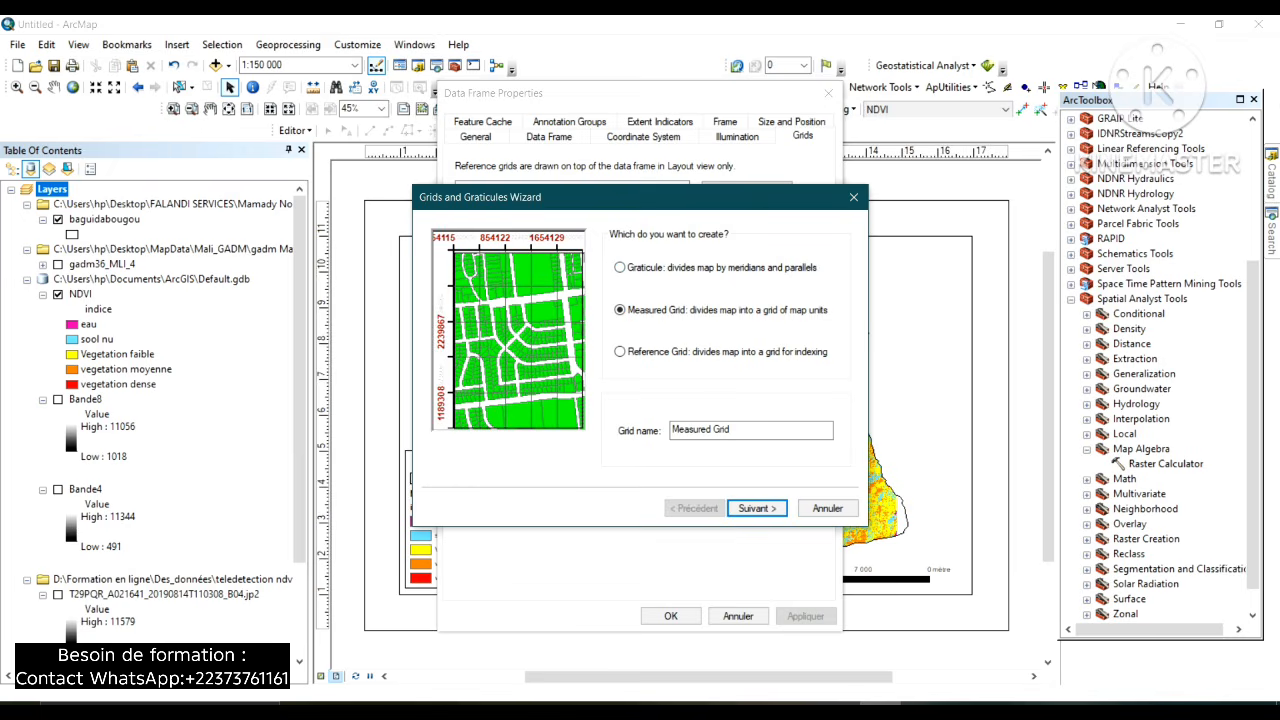
pyautogui.click(620, 268)
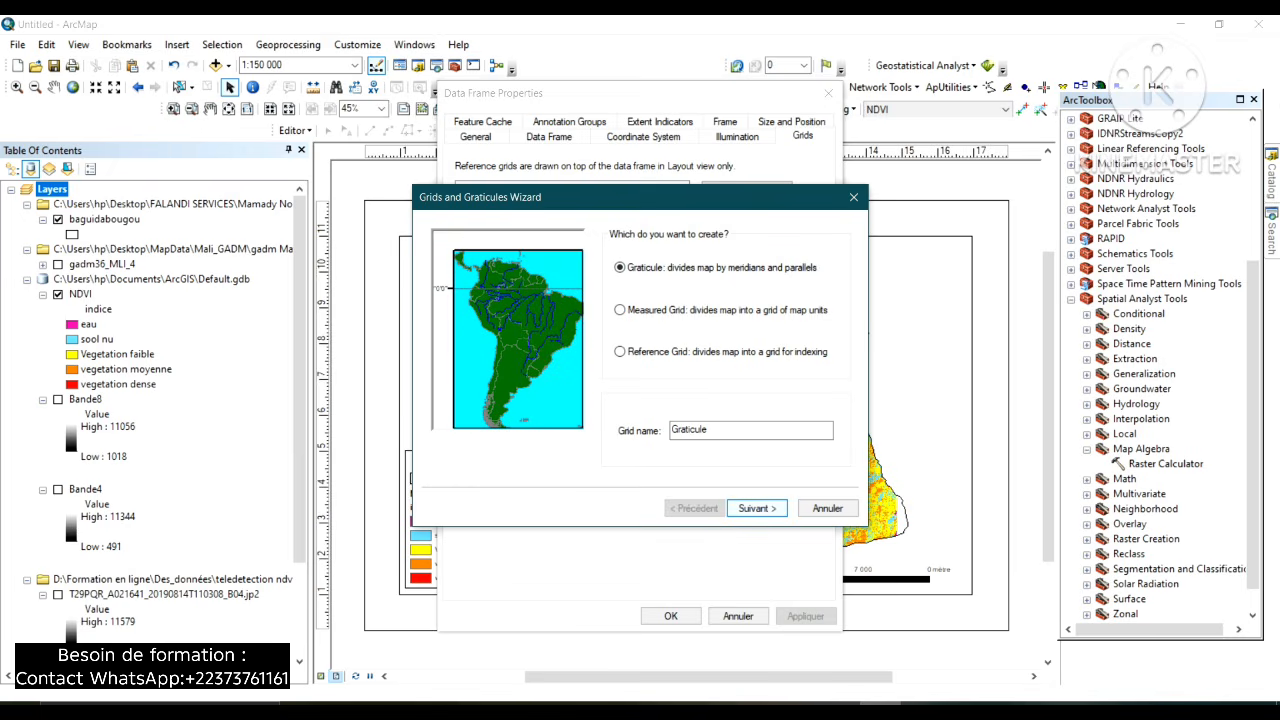
pyautogui.click(757, 508)
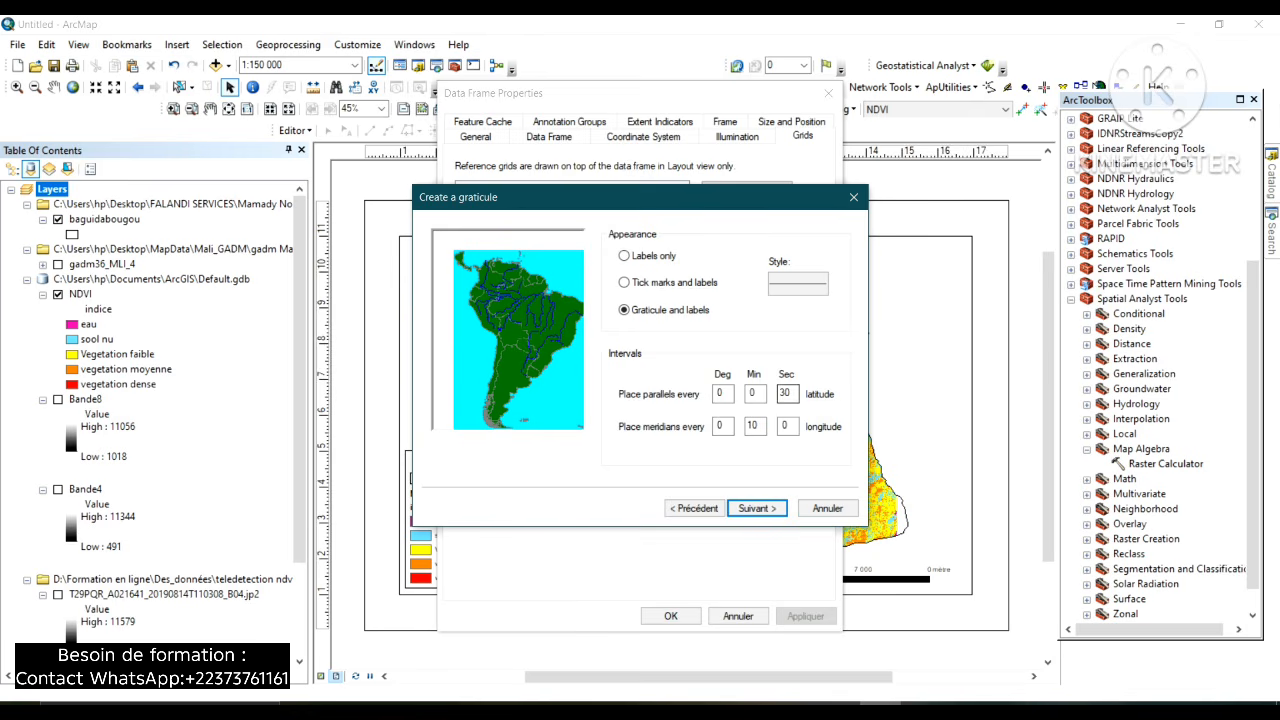
pyautogui.click(757, 394)
pyautogui.write('2')
pyautogui.click(790, 394)
pyautogui.press('BackSpace')
pyautogui.press('BackSpace')
pyautogui.write('0')
pyautogui.click(759, 427)
pyautogui.press('BackSpace')
pyautogui.press('BackSpace')
pyautogui.write('2')
pyautogui.click(788, 426)
pyautogui.click(748, 426)
pyautogui.write('0')
pyautogui.click(789, 426)
pyautogui.click(757, 508)
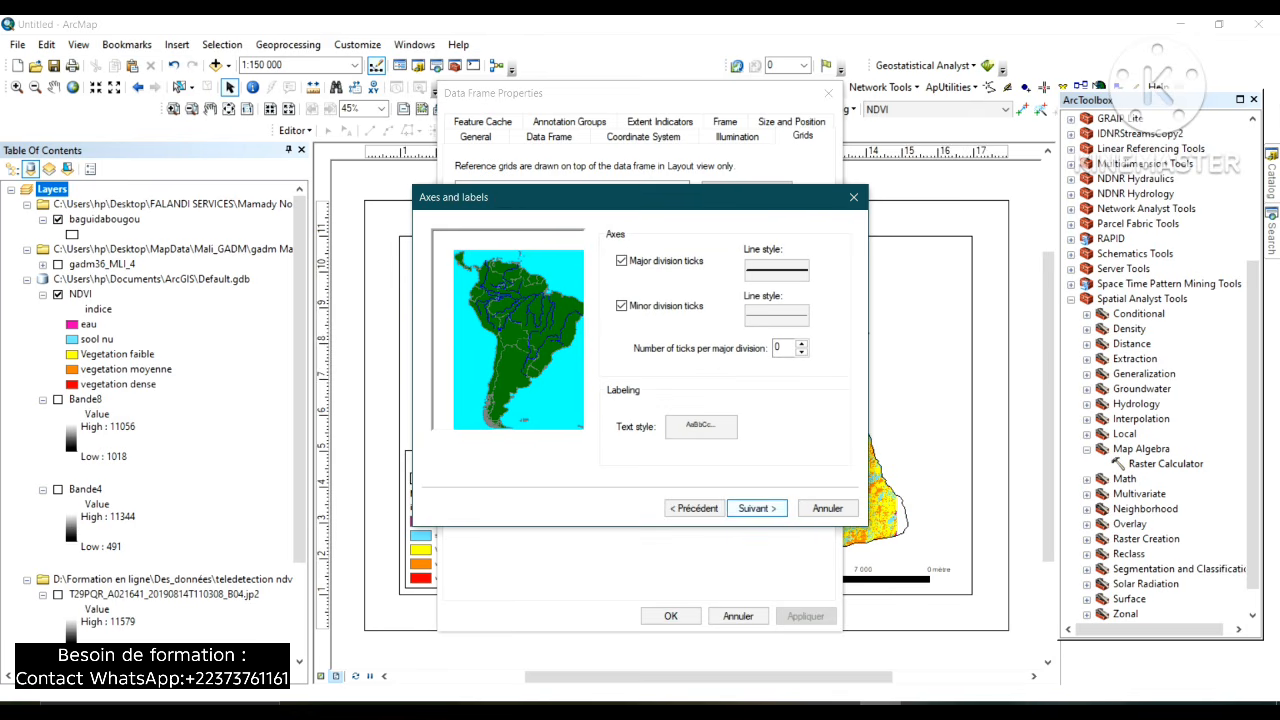
# Set the 2-minute graticule's label text size to 12, finish it with a simple border and apply it to the data frame.
pyautogui.click(701, 426)
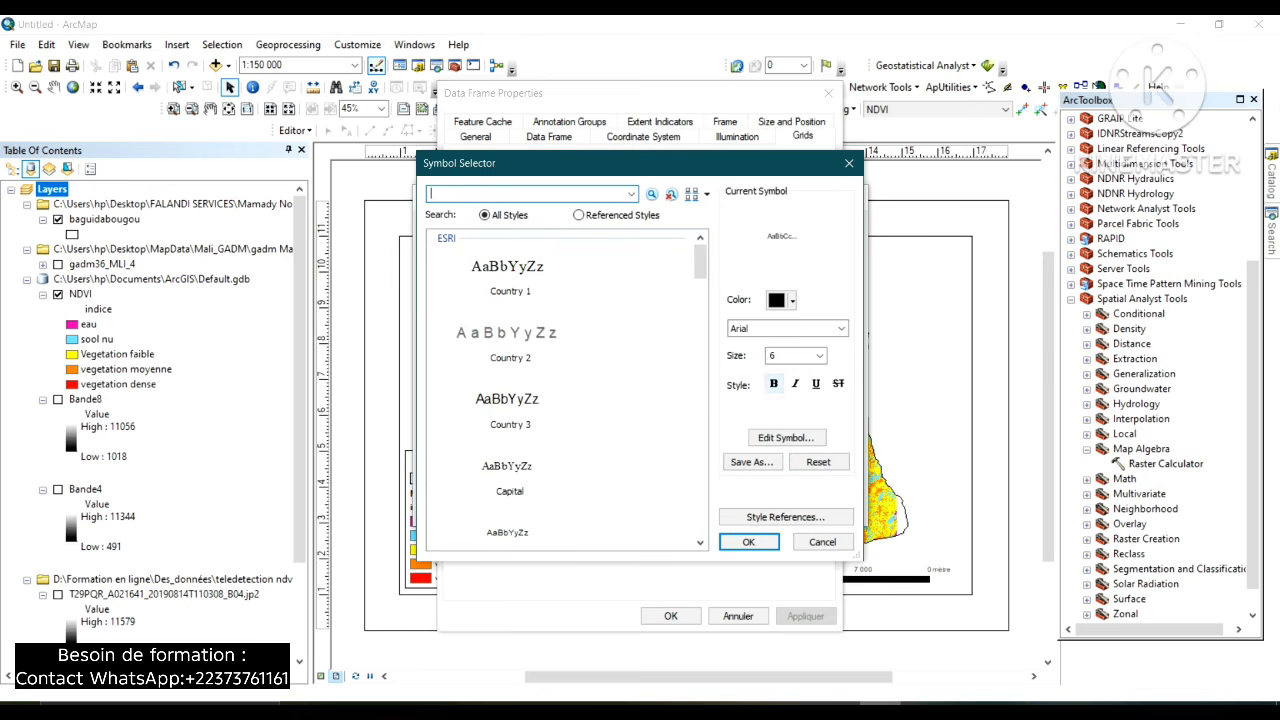
pyautogui.click(819, 355)
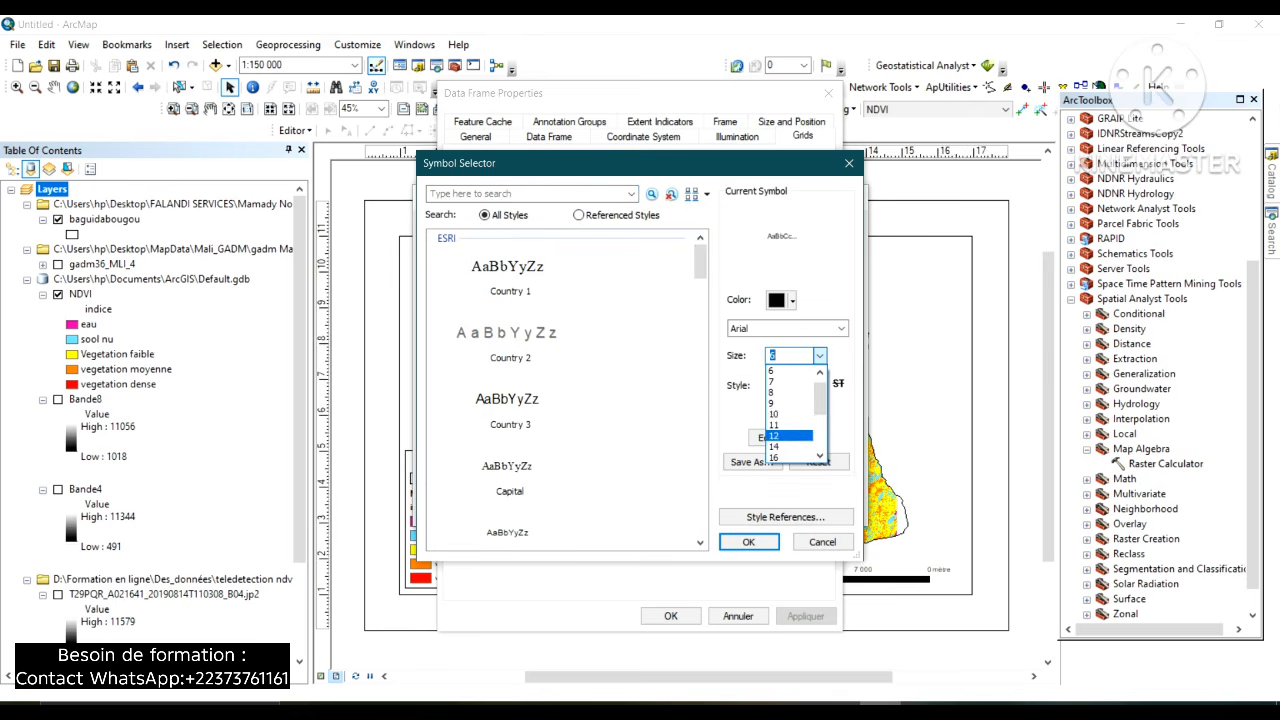
pyautogui.click(785, 432)
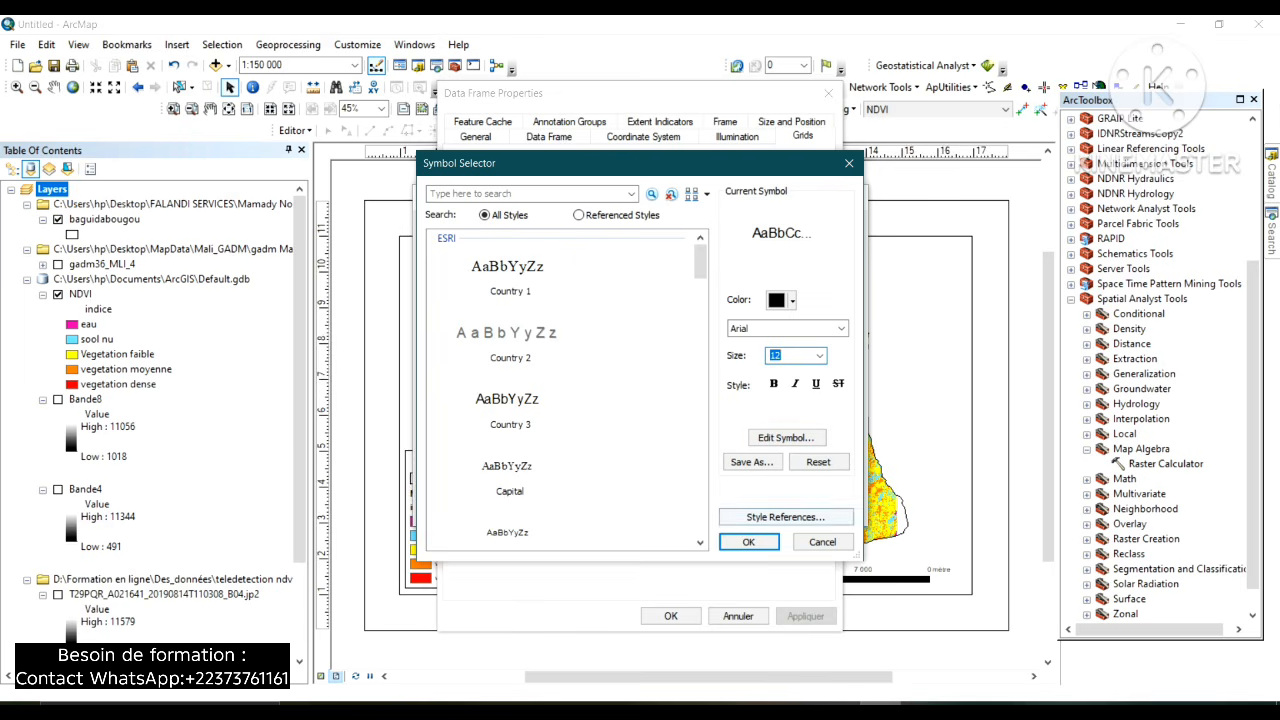
pyautogui.click(748, 541)
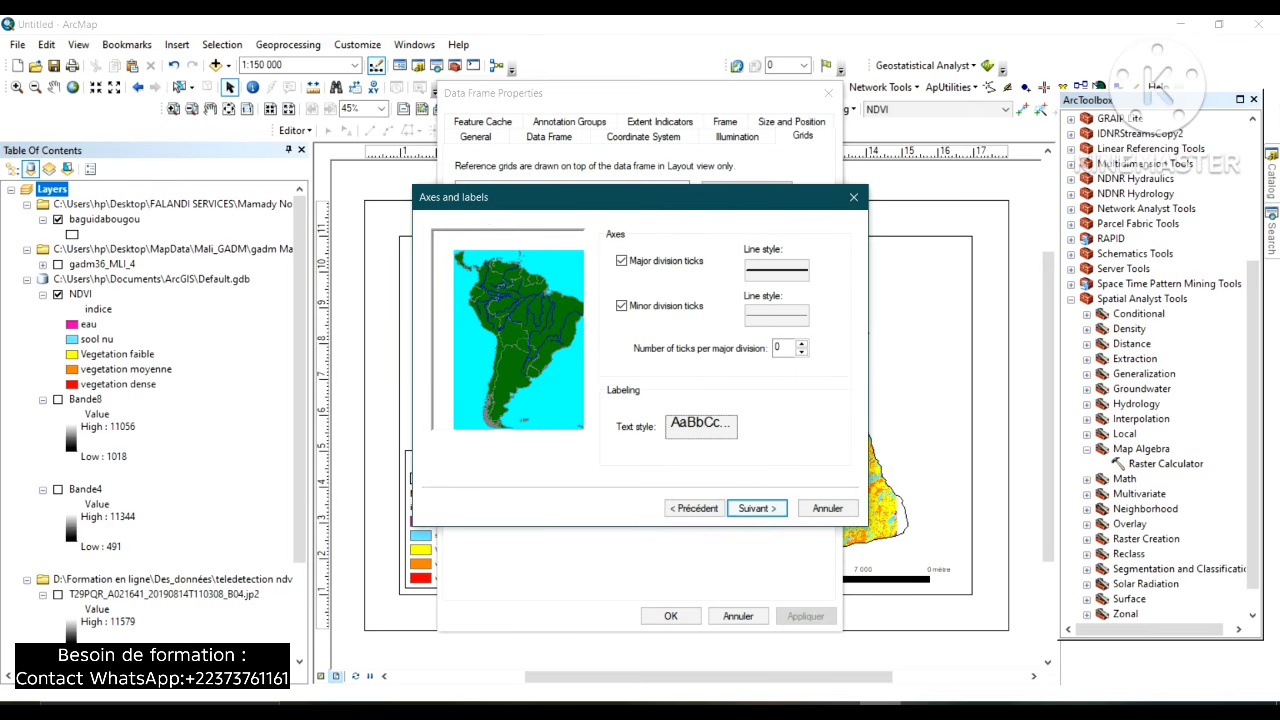
pyautogui.click(757, 508)
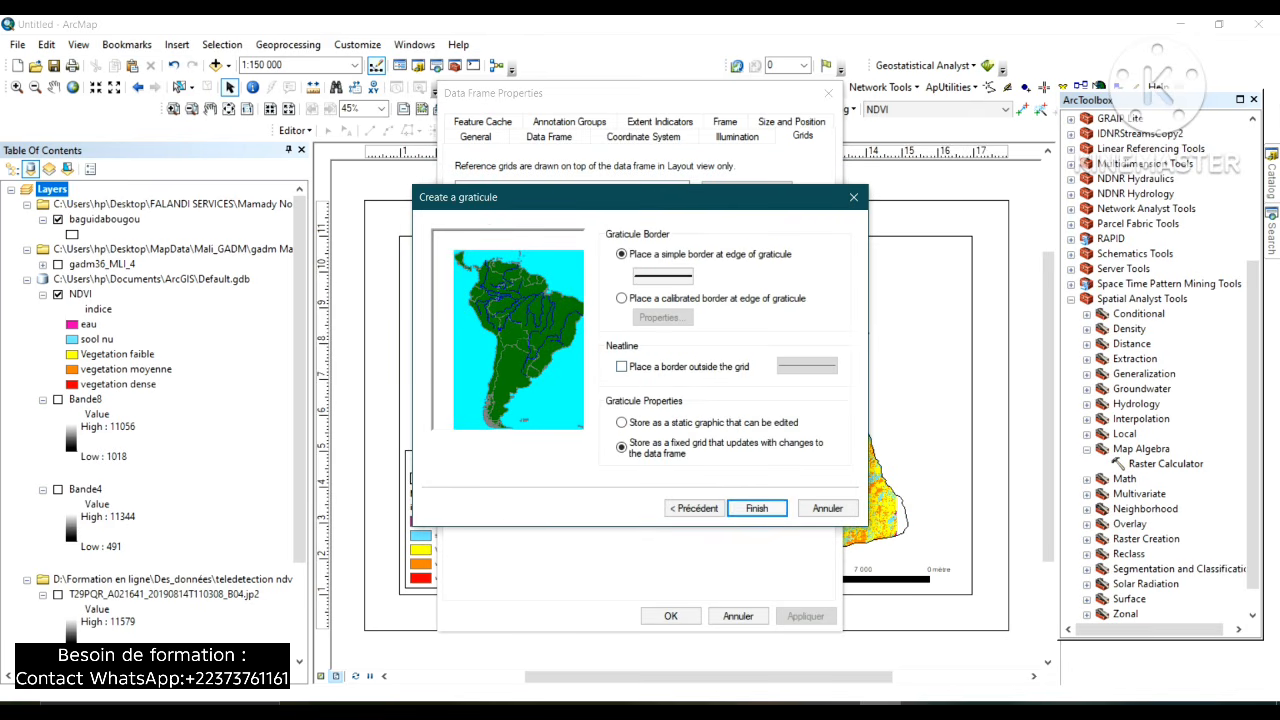
pyautogui.click(757, 508)
pyautogui.click(806, 616)
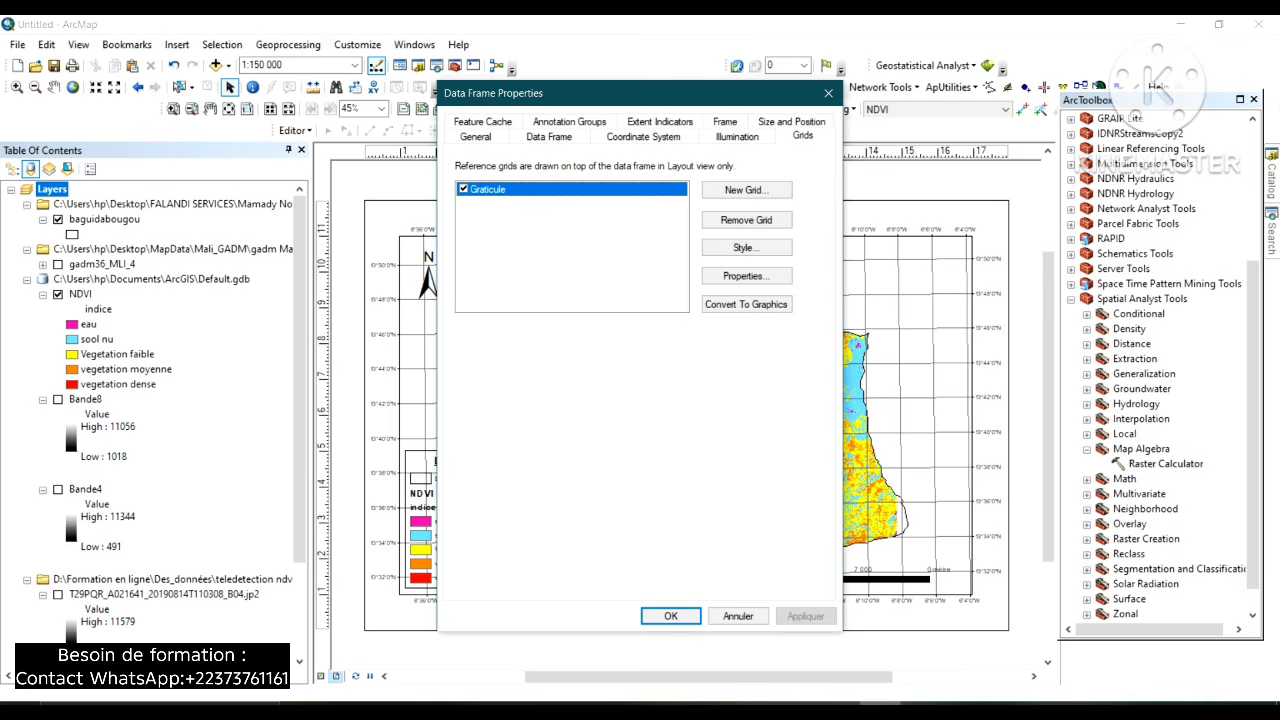
# Remove the 2-minute graticule from the data frame's reference grids.
pyautogui.click(746, 220)
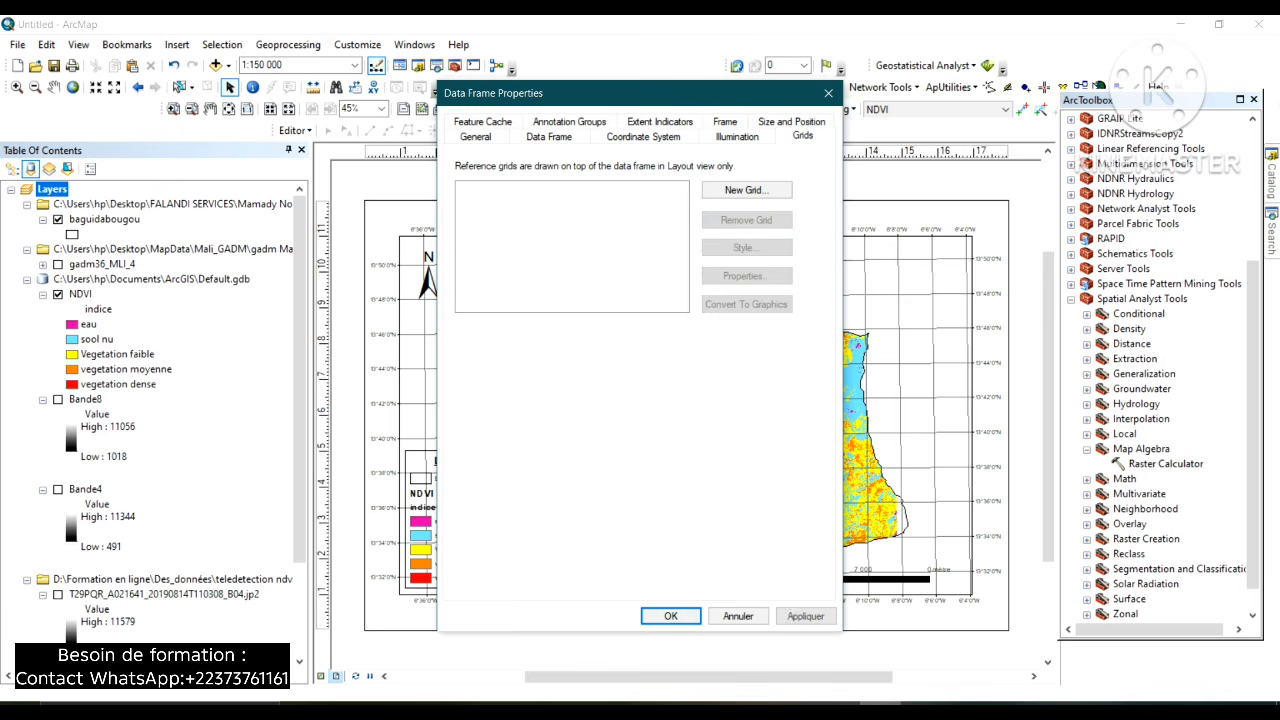
pyautogui.click(746, 189)
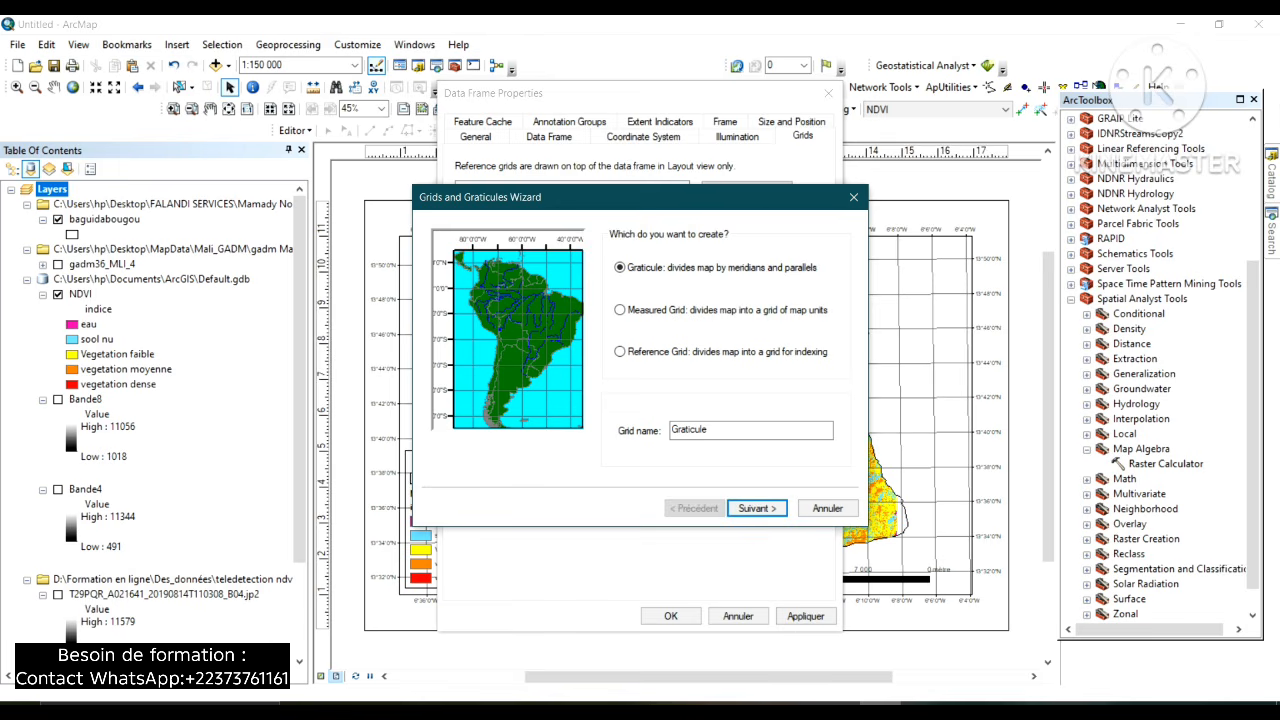
pyautogui.click(854, 197)
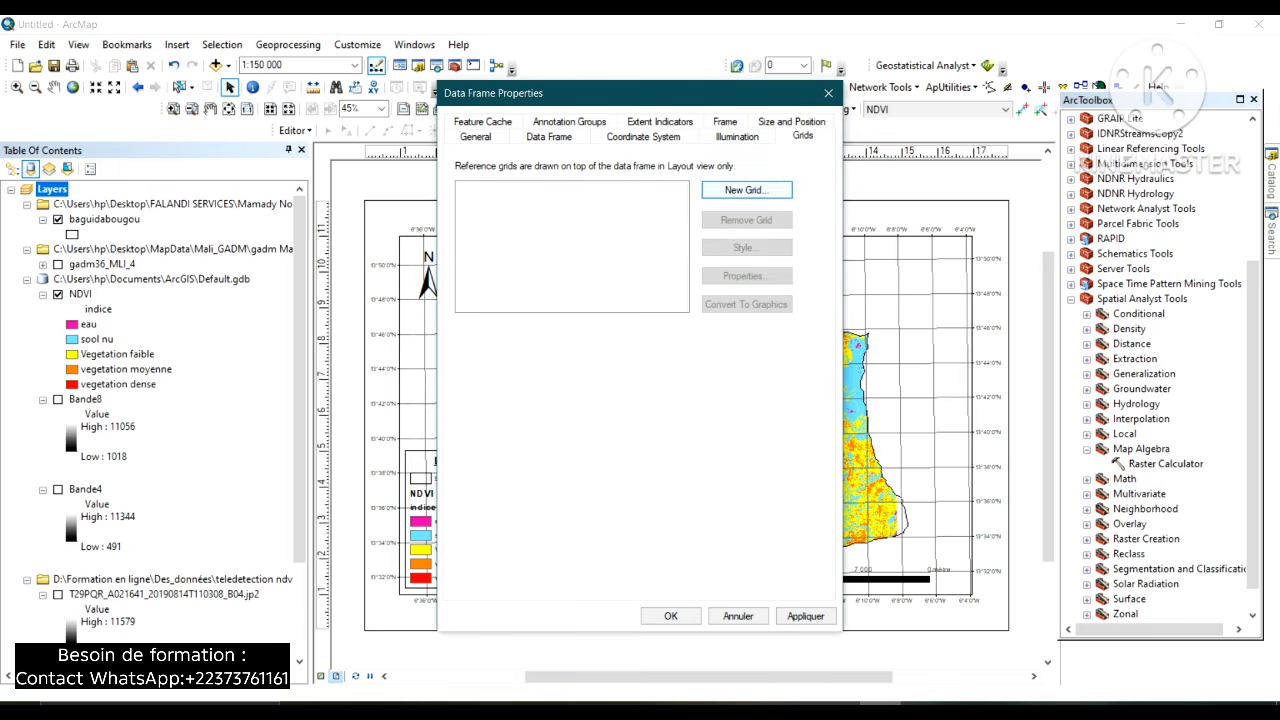
# Define a new graticule shown as tick marks and labels, with parallels and meridians every 5 minutes.
pyautogui.click(747, 190)
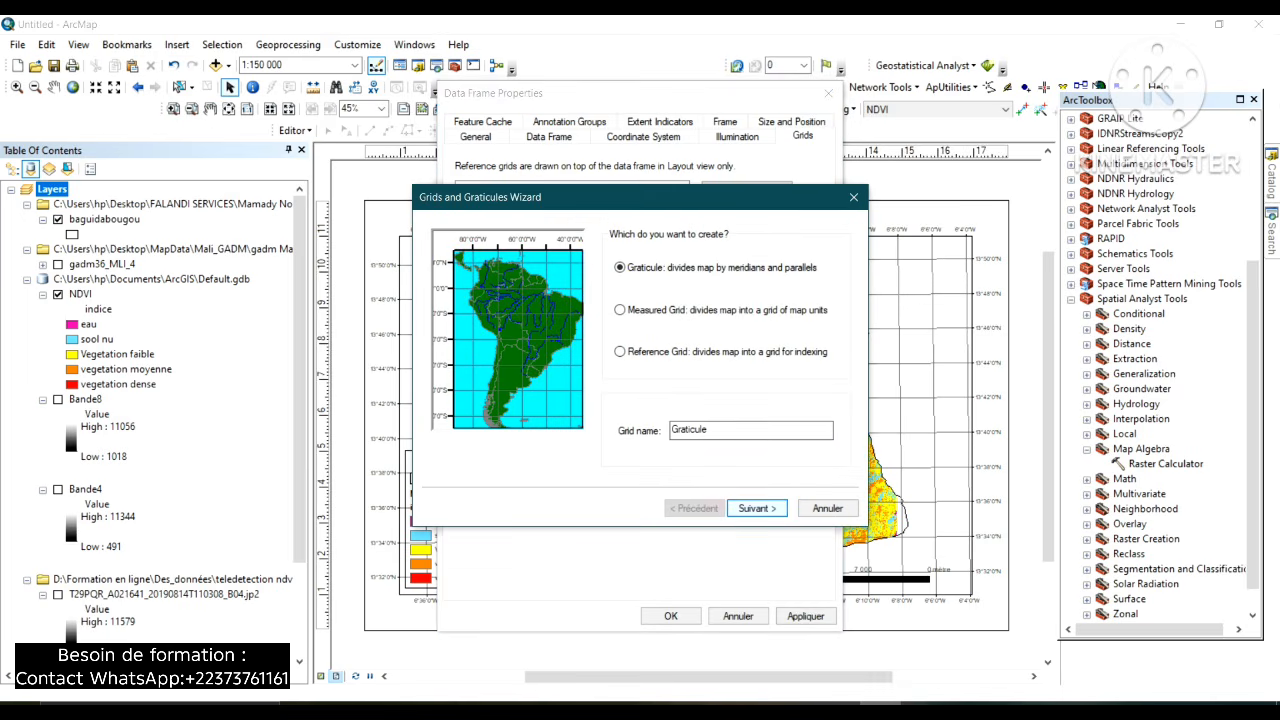
pyautogui.click(757, 508)
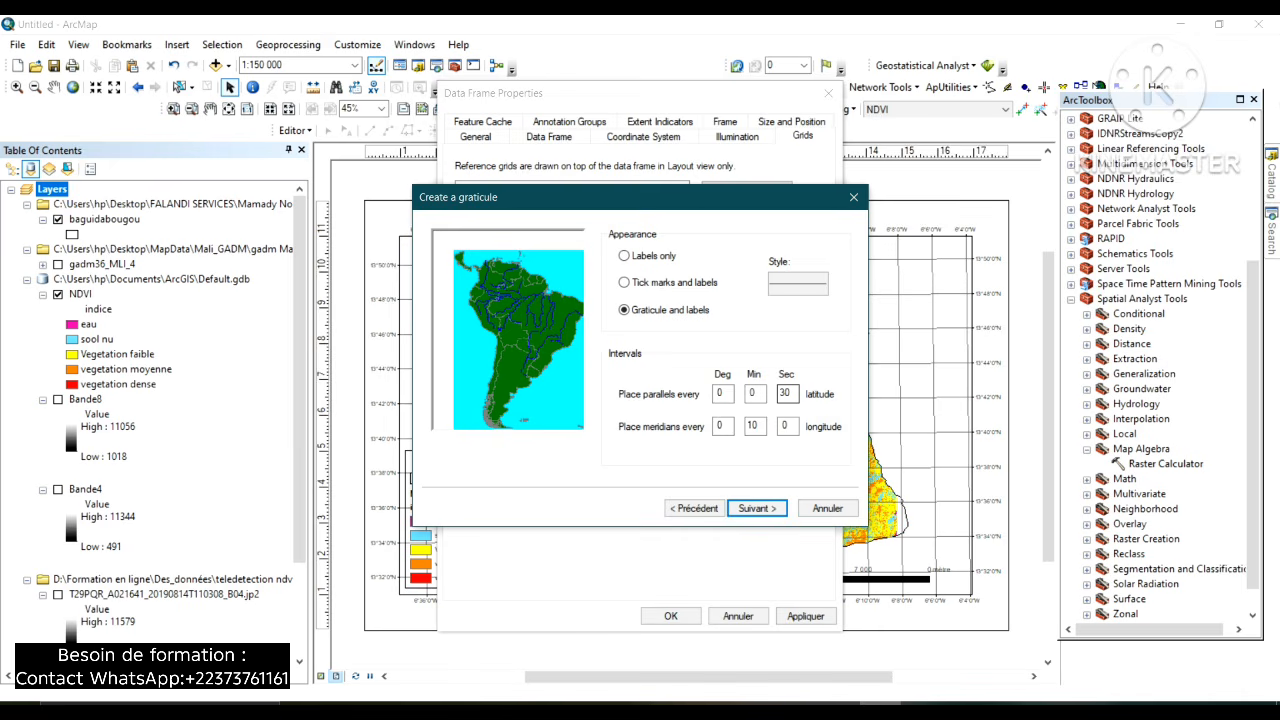
pyautogui.click(624, 283)
pyautogui.click(757, 394)
pyautogui.press('BackSpace')
pyautogui.write('5')
pyautogui.click(792, 394)
pyautogui.press('BackSpace')
pyautogui.press('BackSpace')
pyautogui.write('0')
pyautogui.click(758, 426)
pyautogui.press('BackSpace')
pyautogui.press('BackSpace')
pyautogui.write('5')
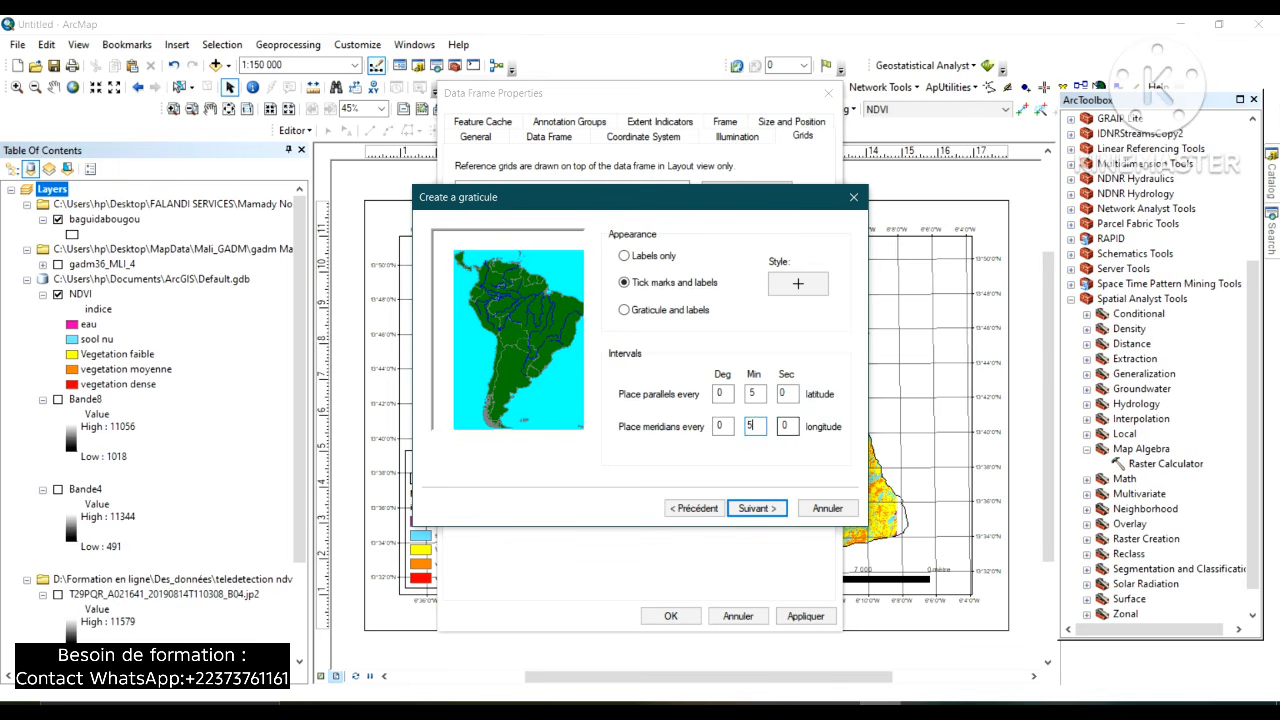
pyautogui.click(788, 426)
pyautogui.click(757, 508)
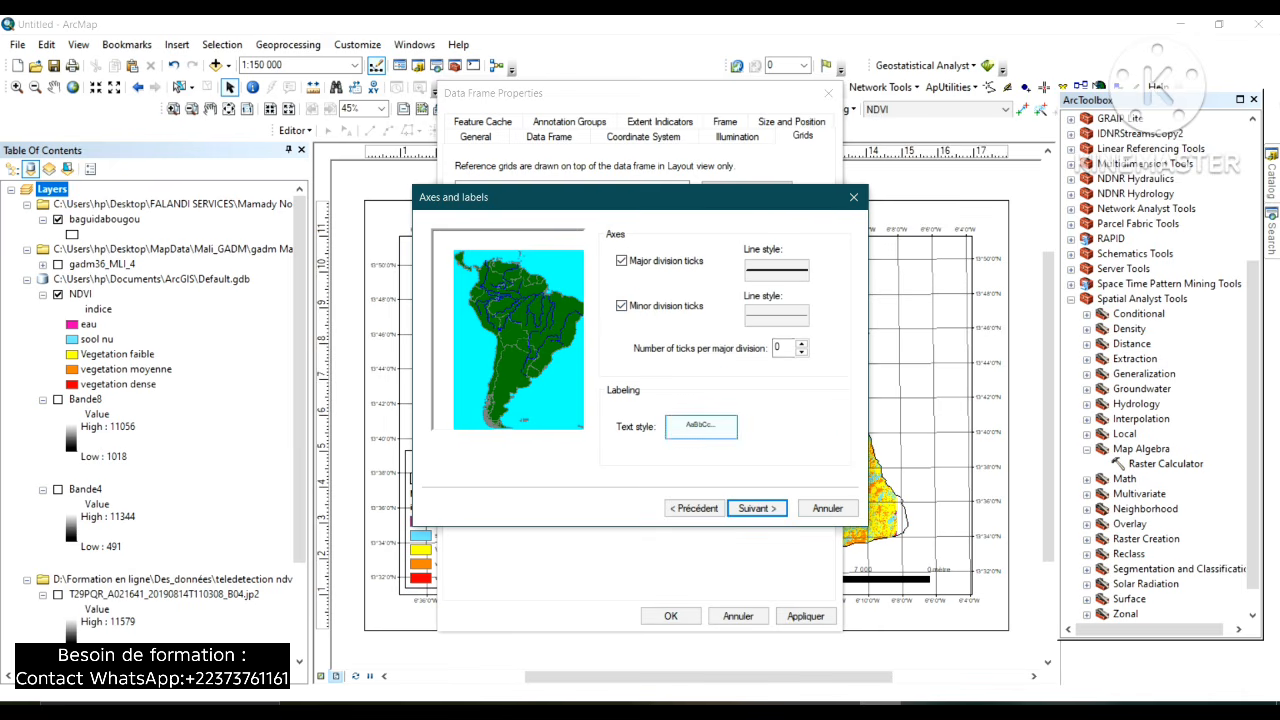
# Set the graticule's label text size to 11, finish with a simple border and apply it to the data frame.
pyautogui.click(701, 425)
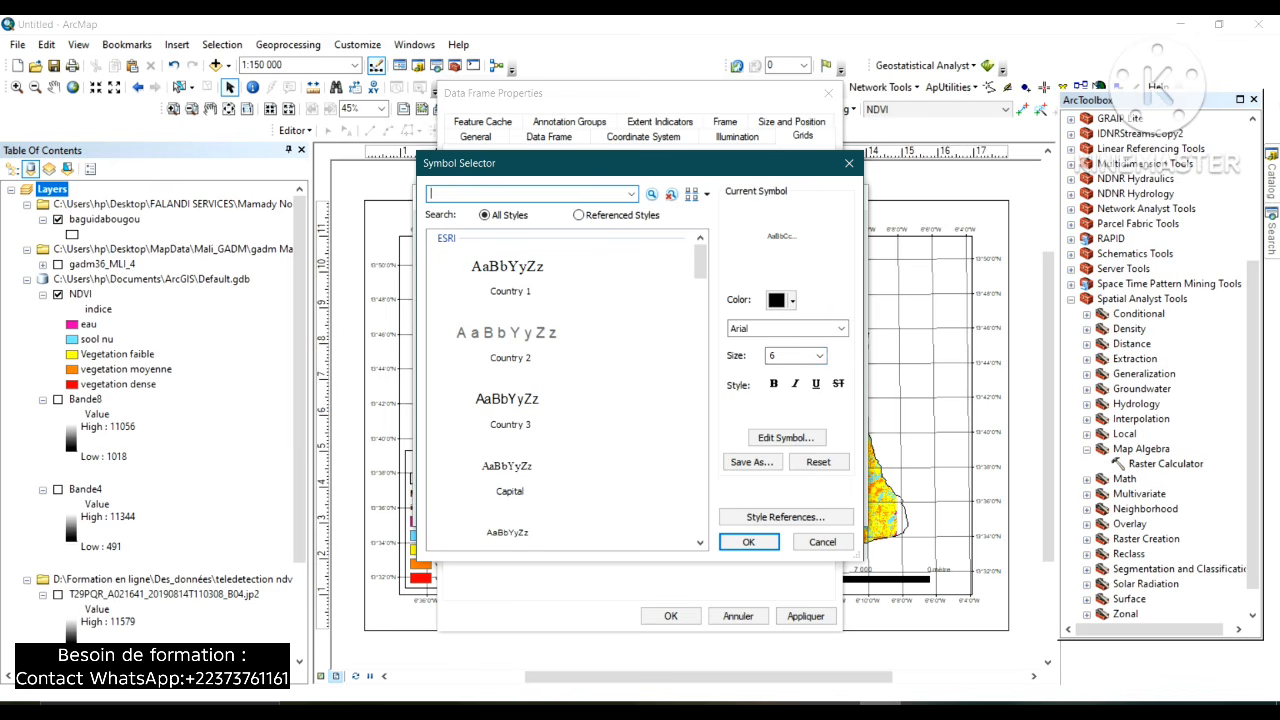
pyautogui.click(819, 355)
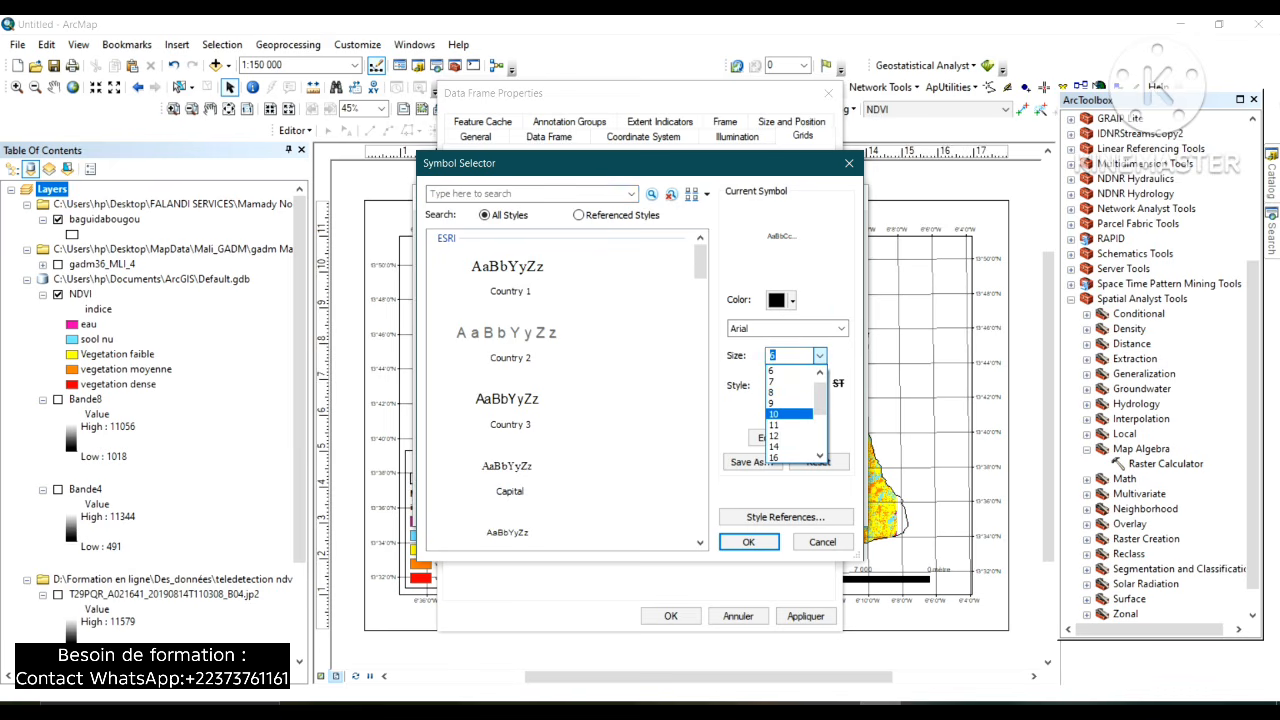
pyautogui.click(788, 424)
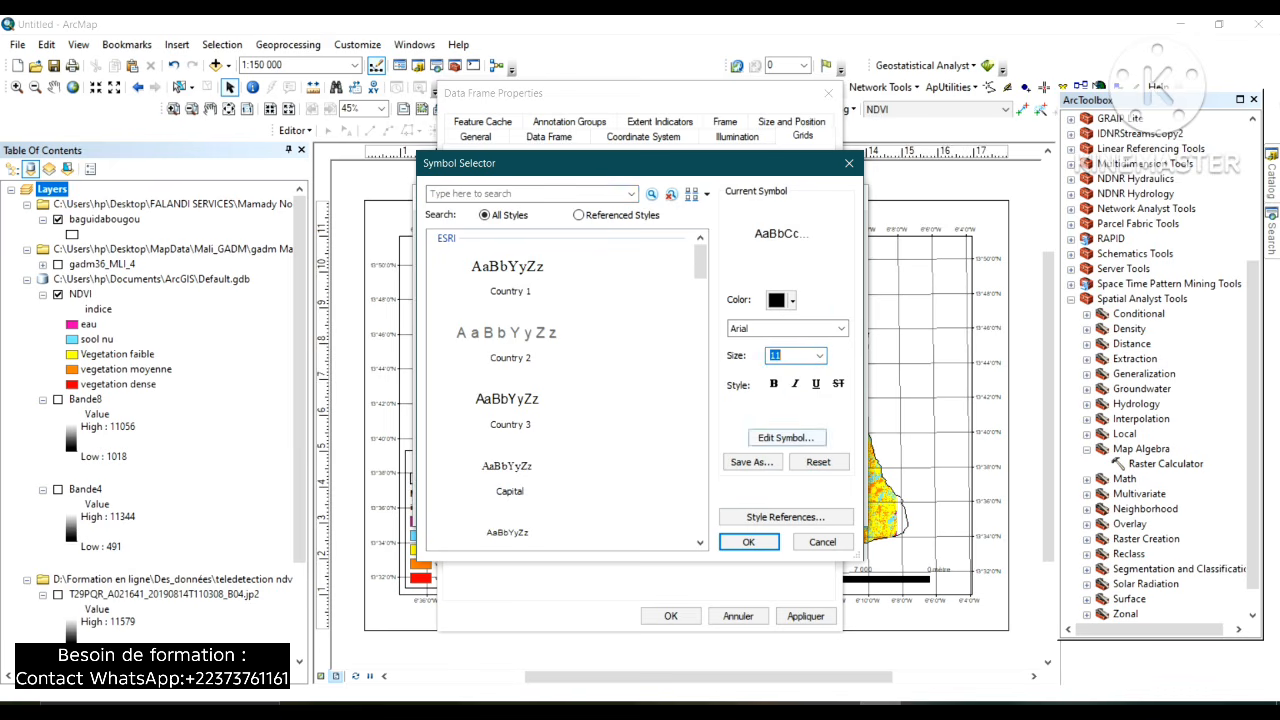
pyautogui.click(748, 541)
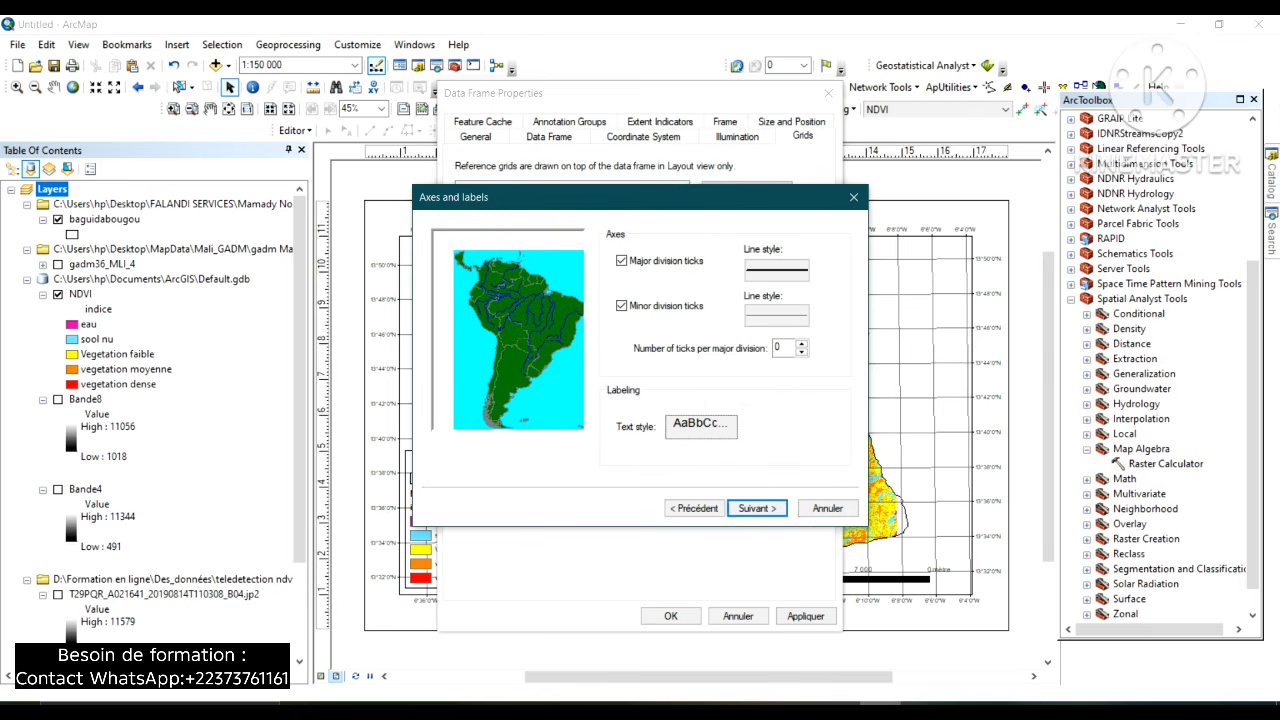
pyautogui.click(757, 508)
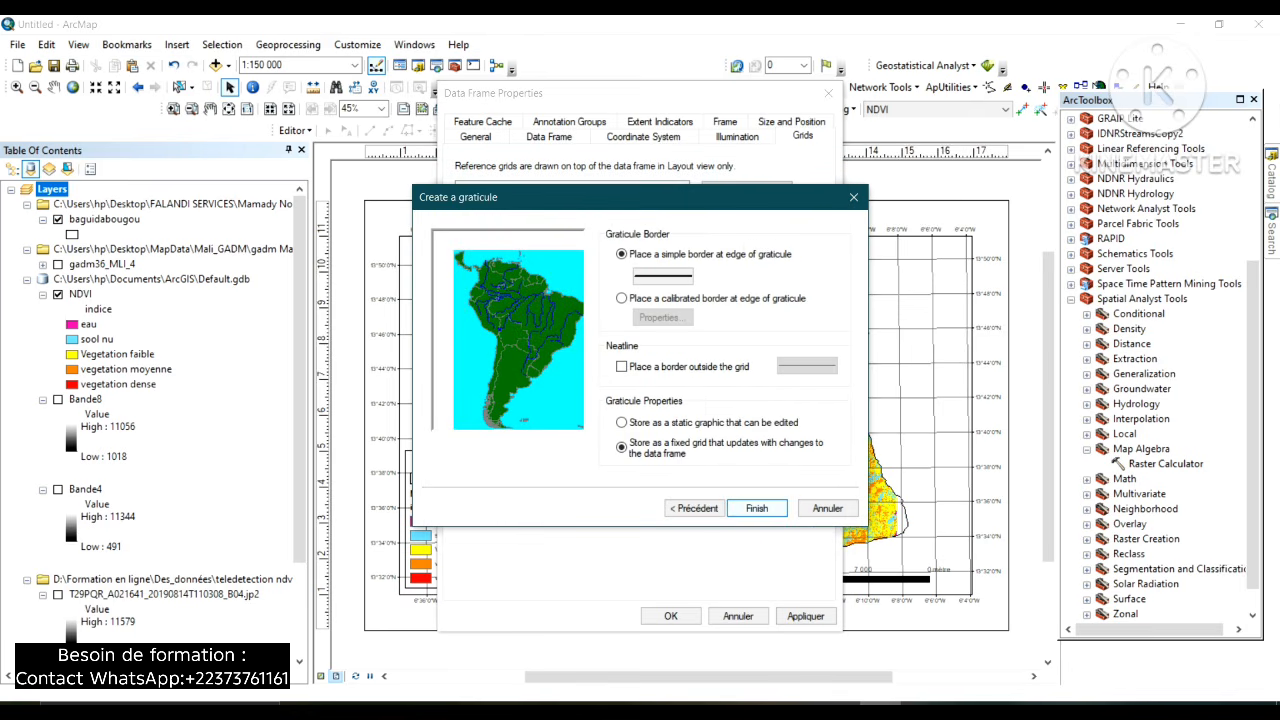
pyautogui.click(757, 508)
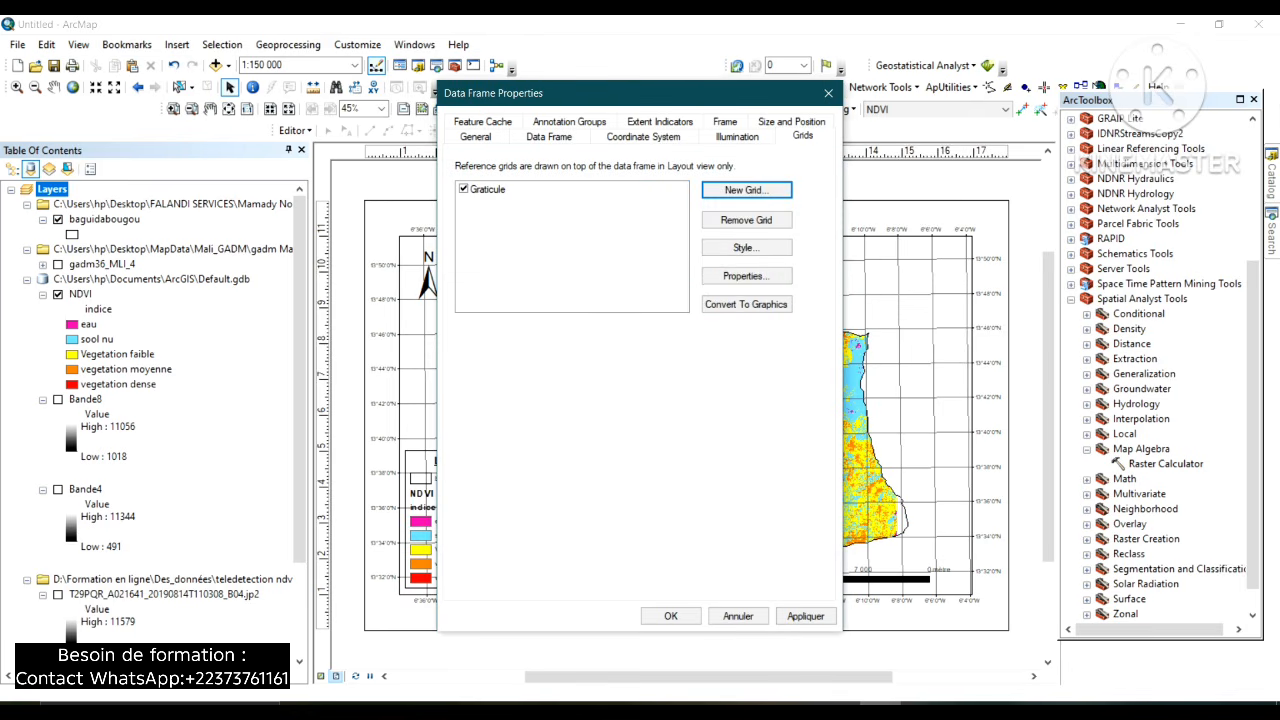
pyautogui.click(805, 616)
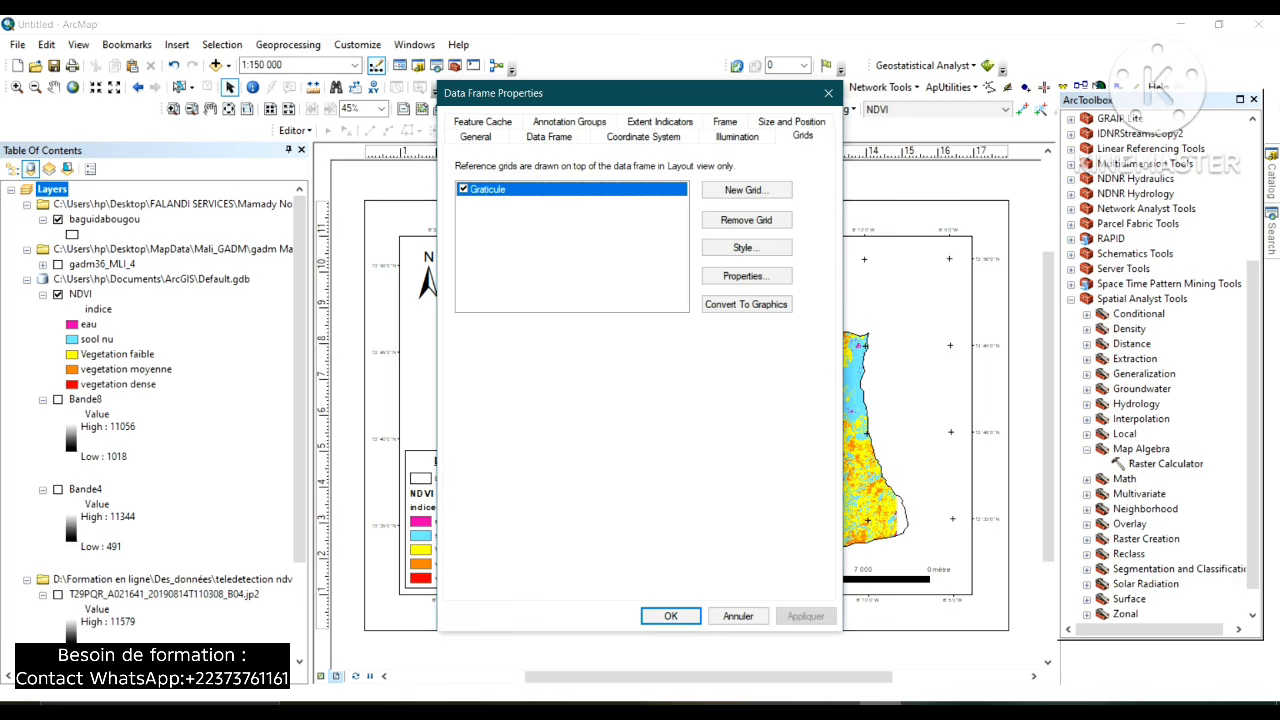
pyautogui.press('Return')
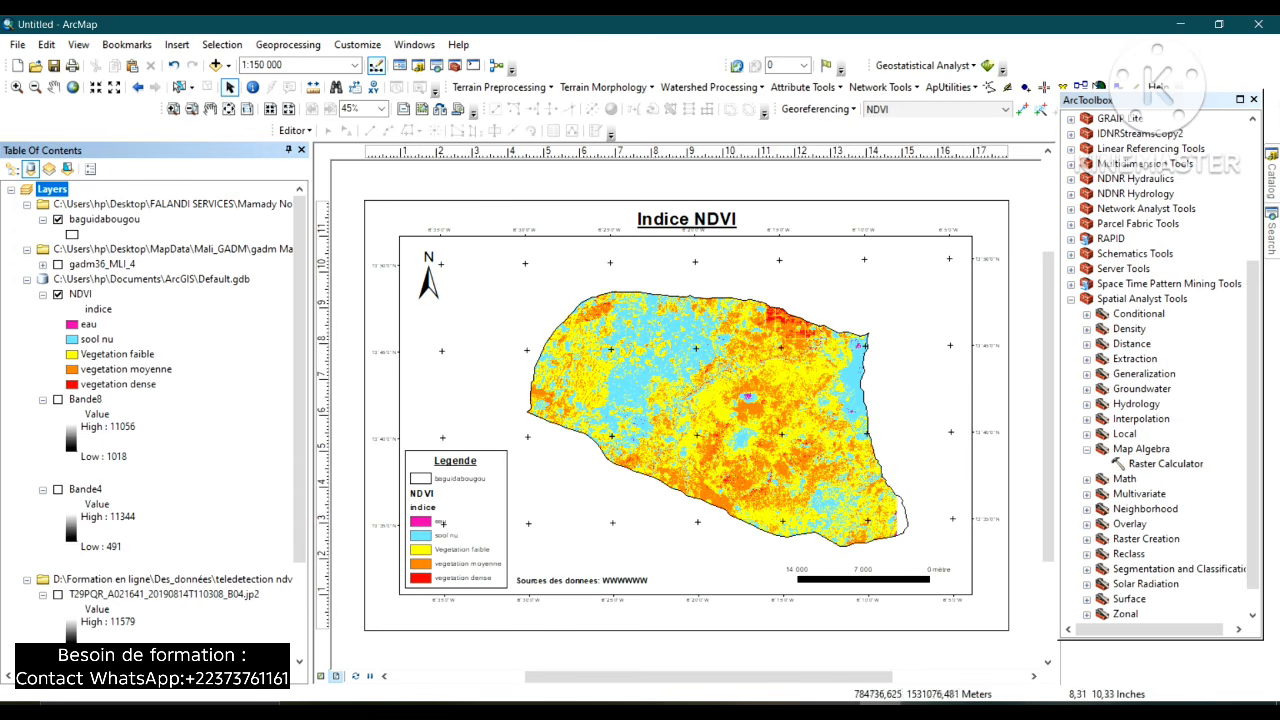
# Shrink the data frame slightly by pulling its upper-left corner inward, leaving more room for the graticule labels.
pyautogui.click(686, 216)
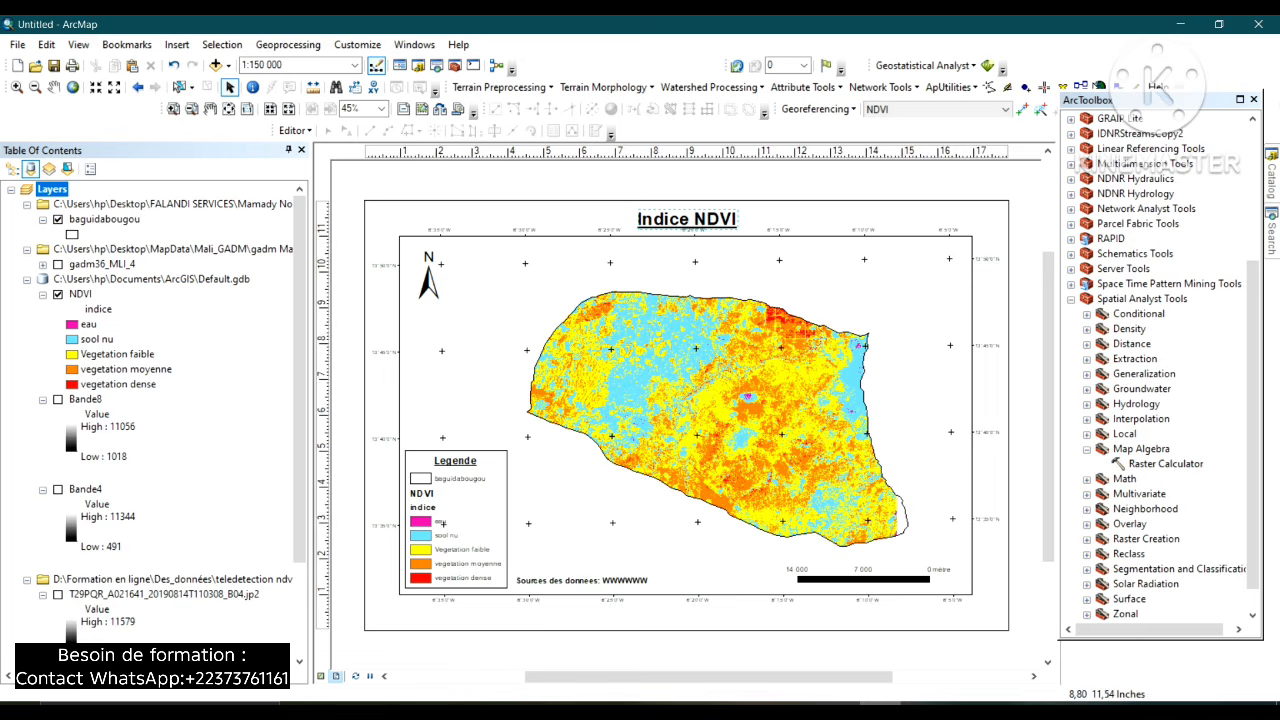
pyautogui.click(491, 240)
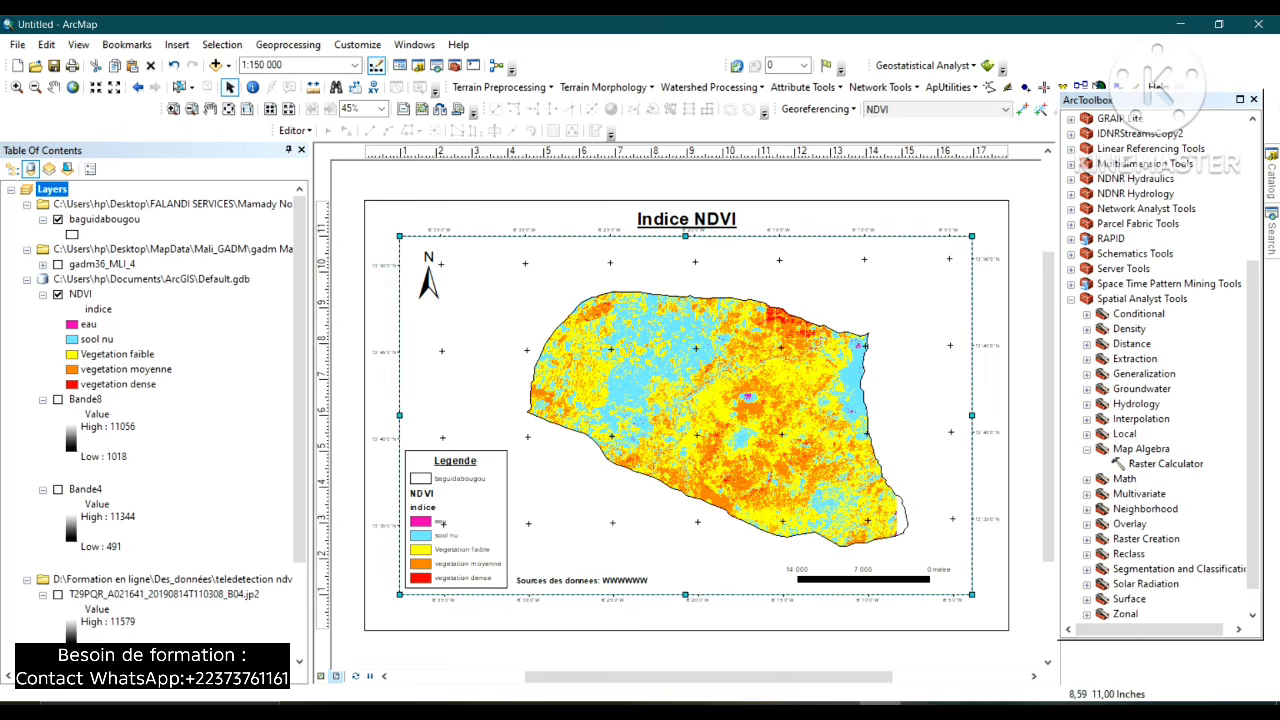
pyautogui.moveTo(399, 236); pyautogui.dragTo(413, 244)
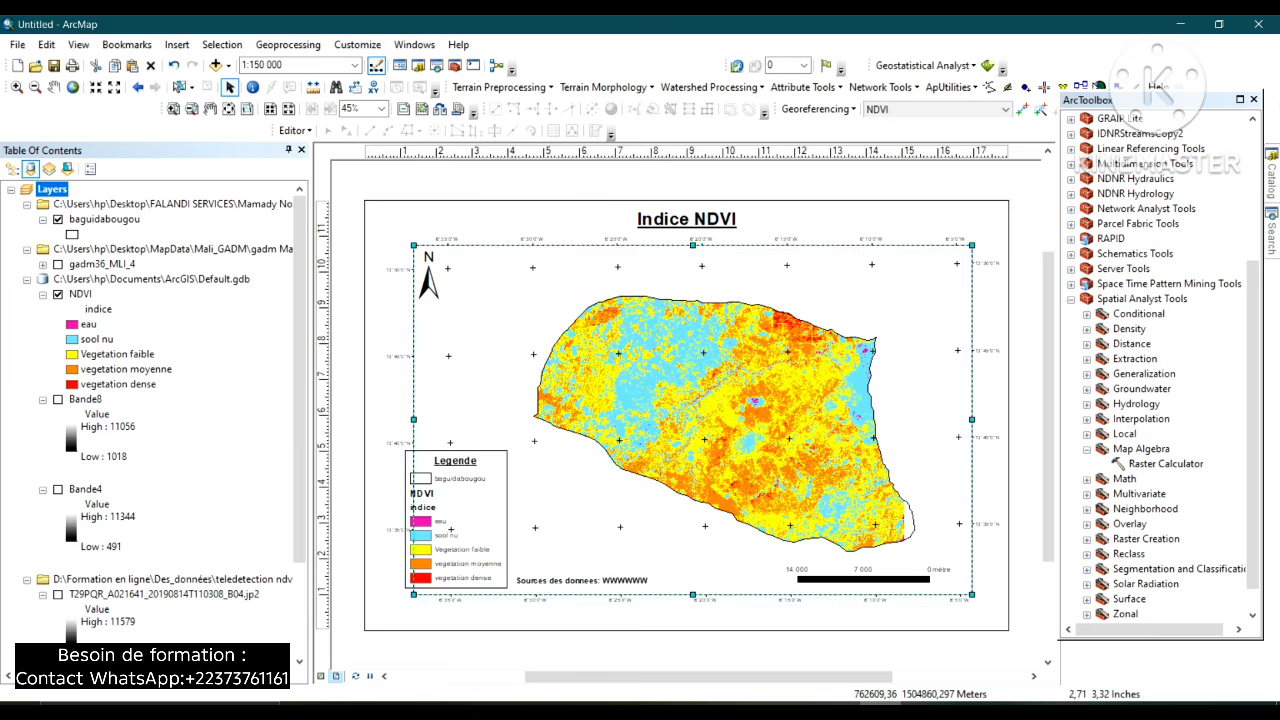
# Shift the legend, the data-source text and the Indice NDVI title slightly right to realign them with the resized data frame.
pyautogui.moveTo(462, 505); pyautogui.dragTo(478, 507)
pyautogui.moveTo(574, 580); pyautogui.dragTo(592, 580)
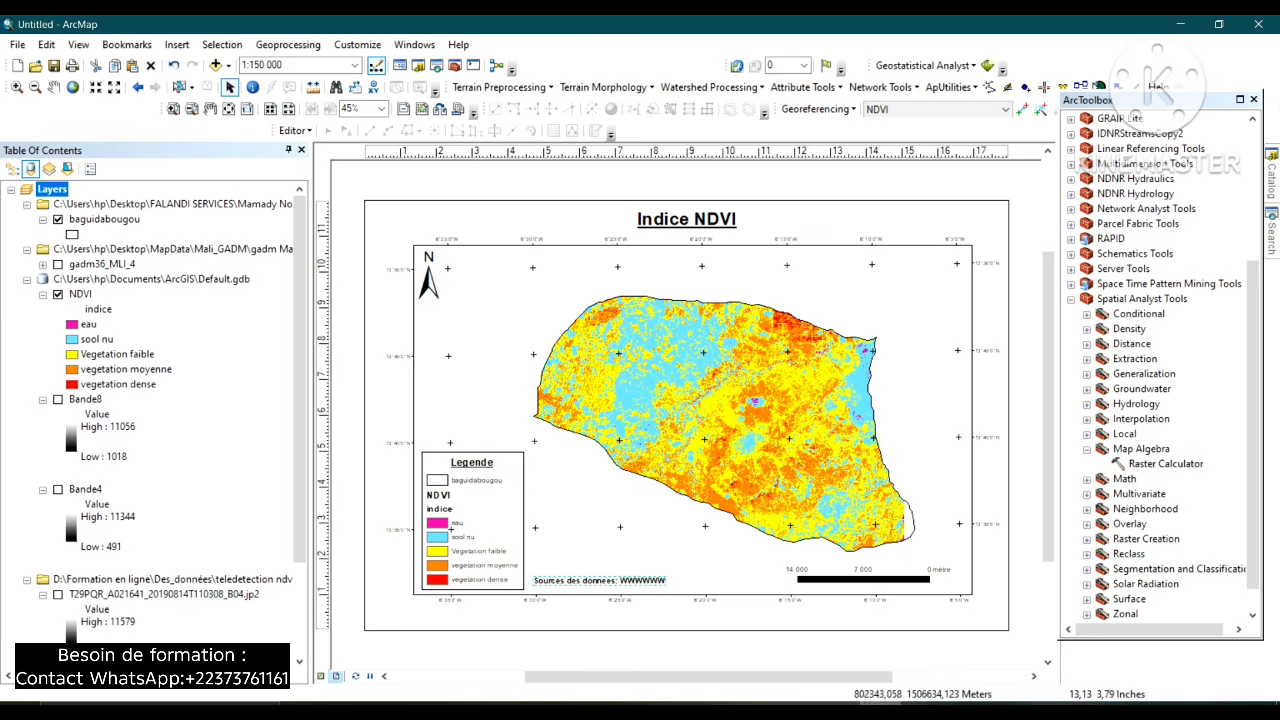
pyautogui.click(1032, 441)
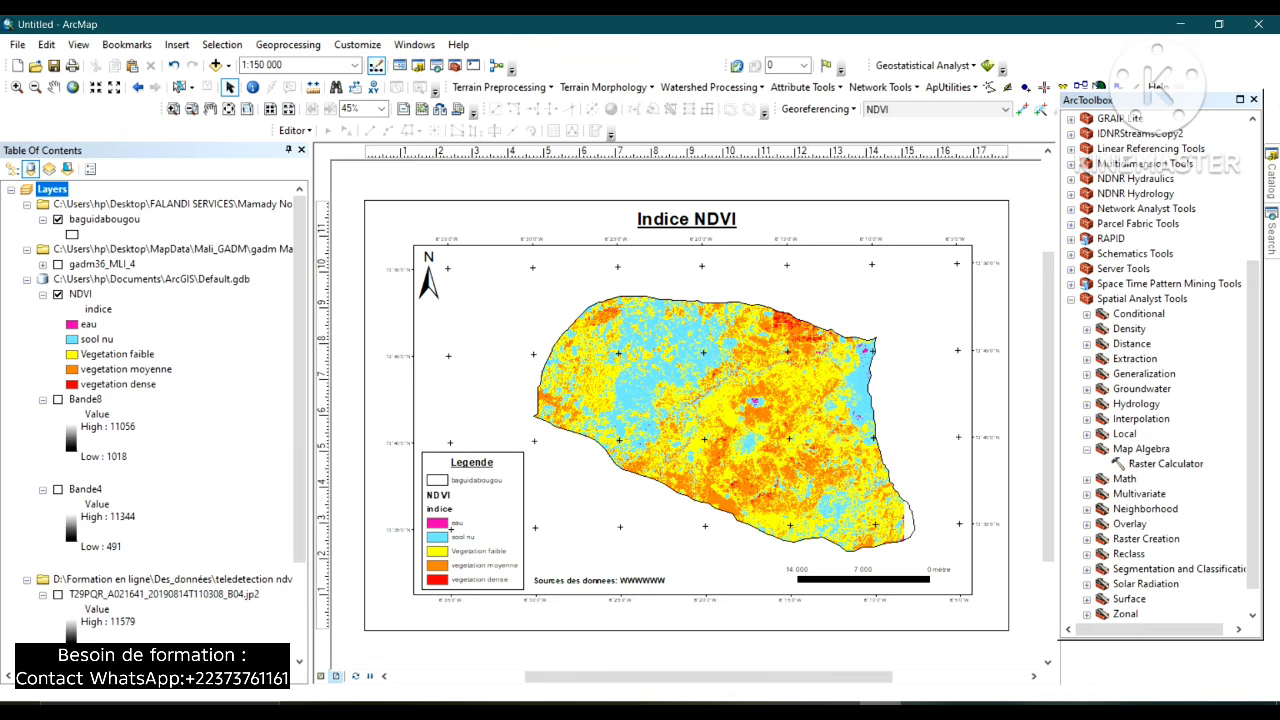
pyautogui.click(675, 218)
pyautogui.moveTo(675, 218); pyautogui.dragTo(687, 218)
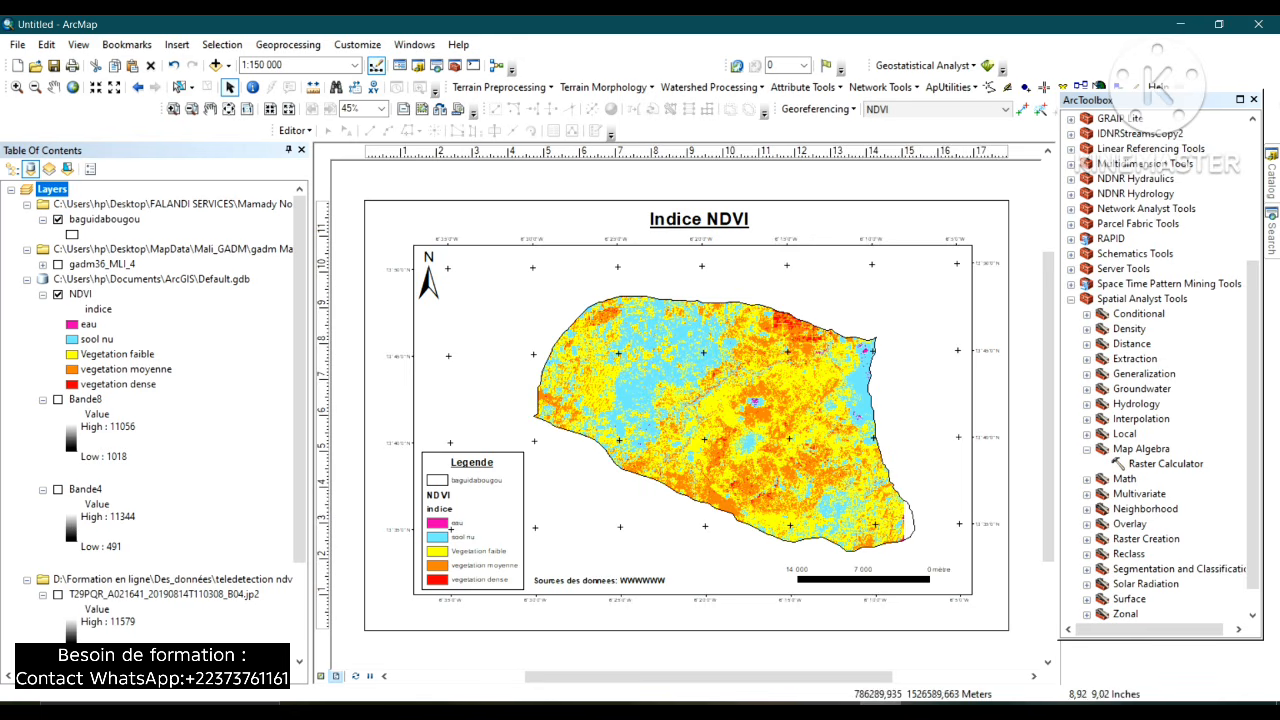
# Replace the map title's dynamic text with "Indice NDVI de Baguidabougou" and apply the change.
pyautogui.click(712, 220)
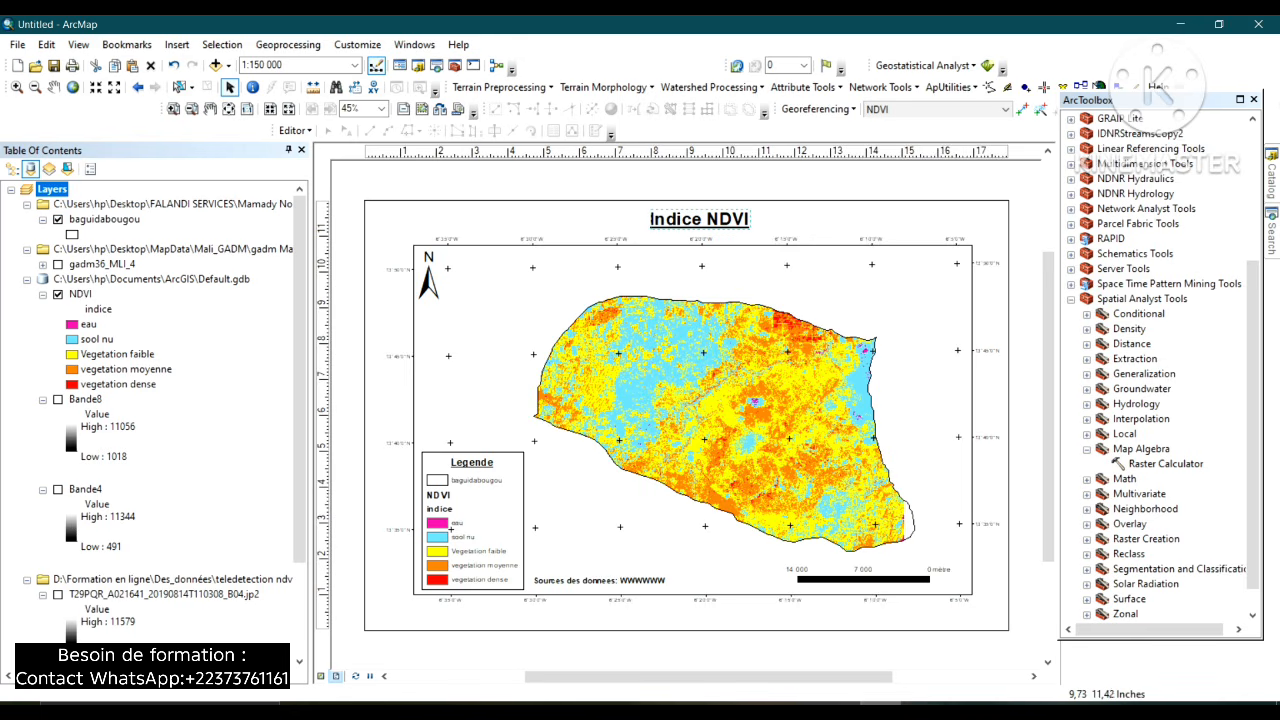
pyautogui.doubleClick(712, 219)
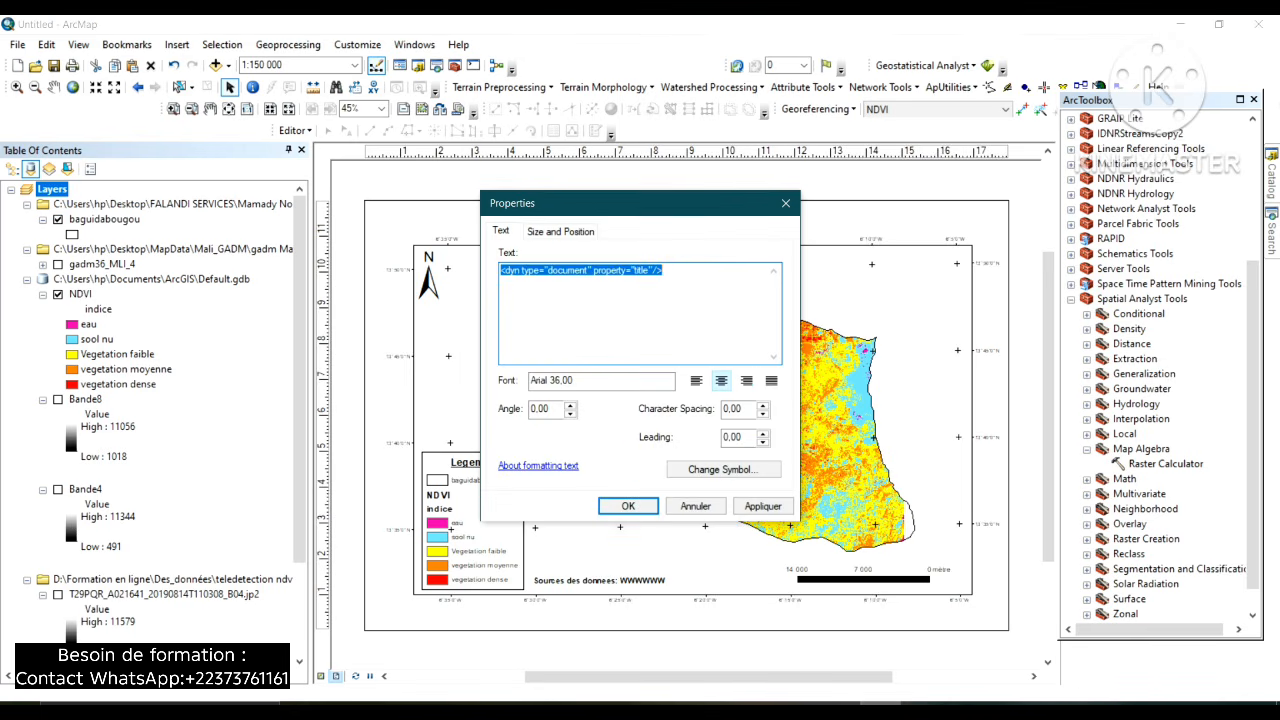
pyautogui.click(668, 272)
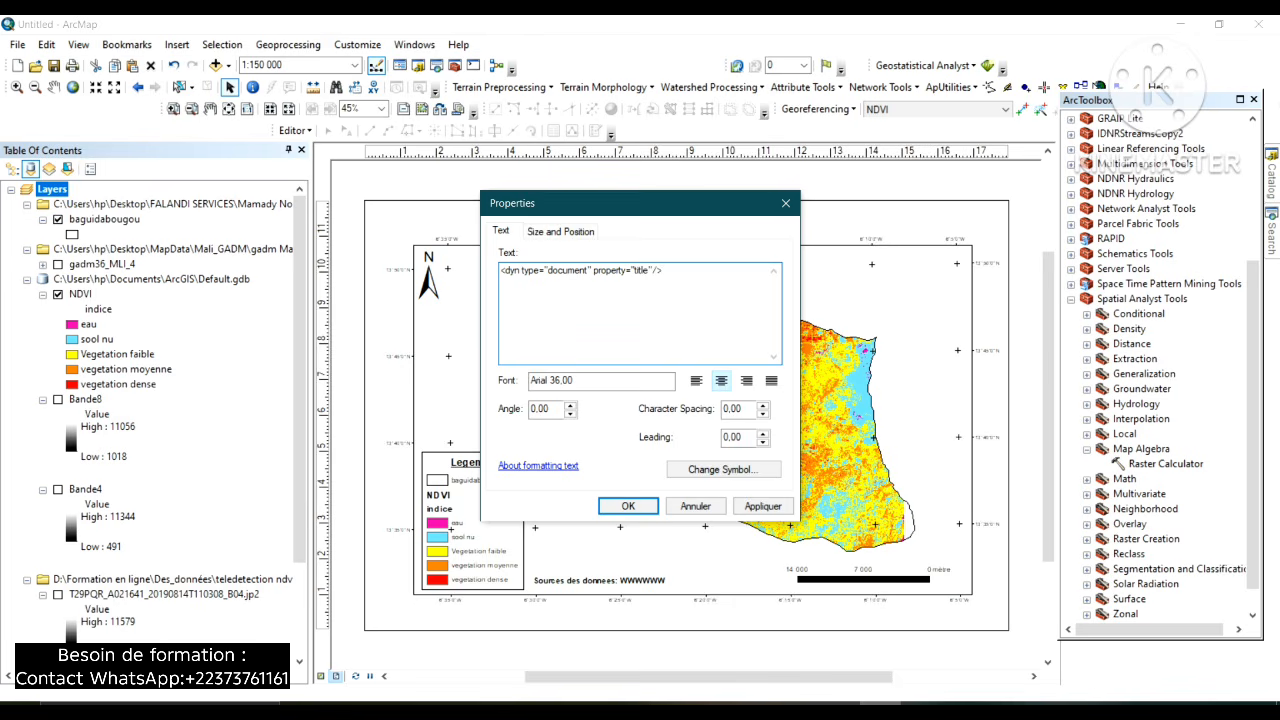
pyautogui.moveTo(664, 270); pyautogui.dragTo(500, 270)
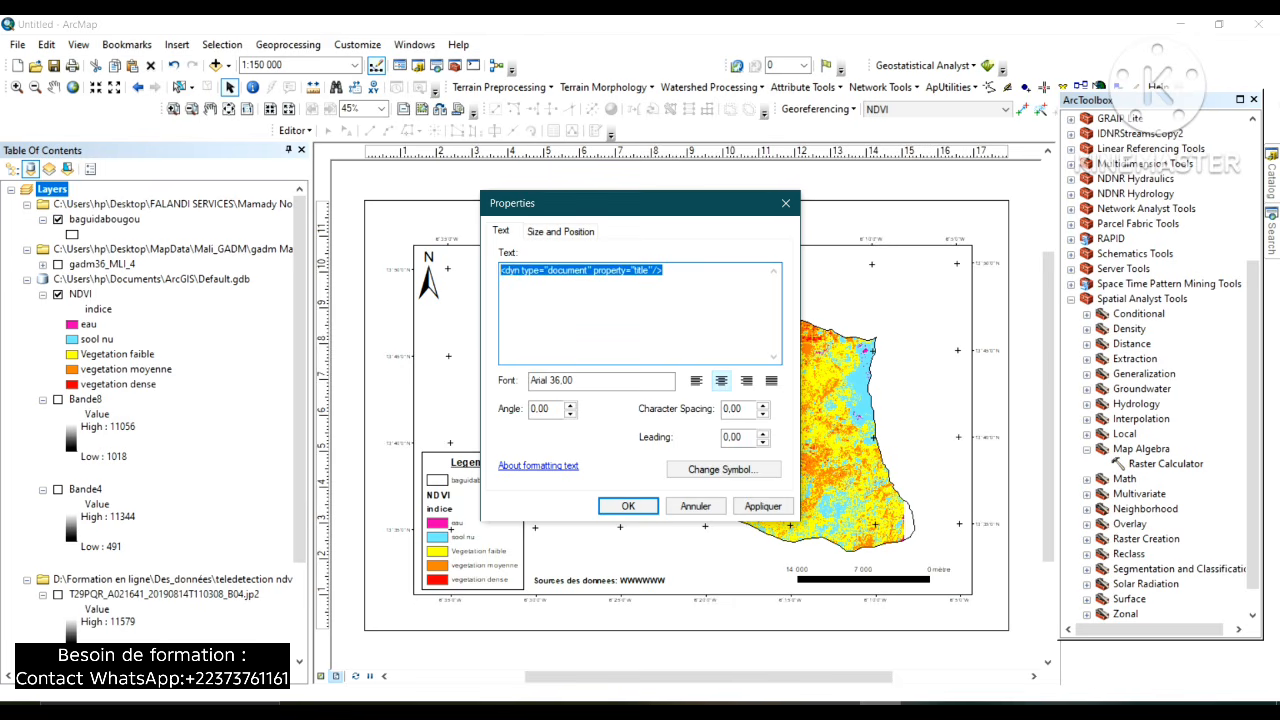
pyautogui.write('i')
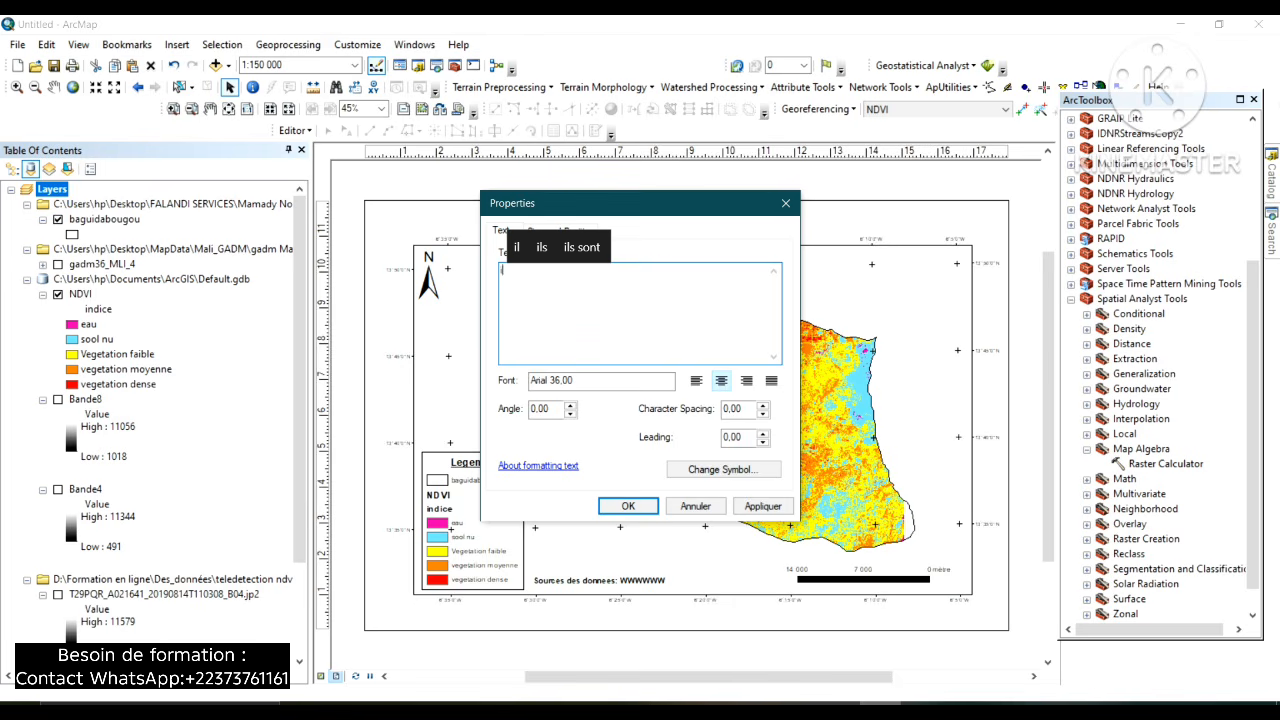
pyautogui.write('NDICE')
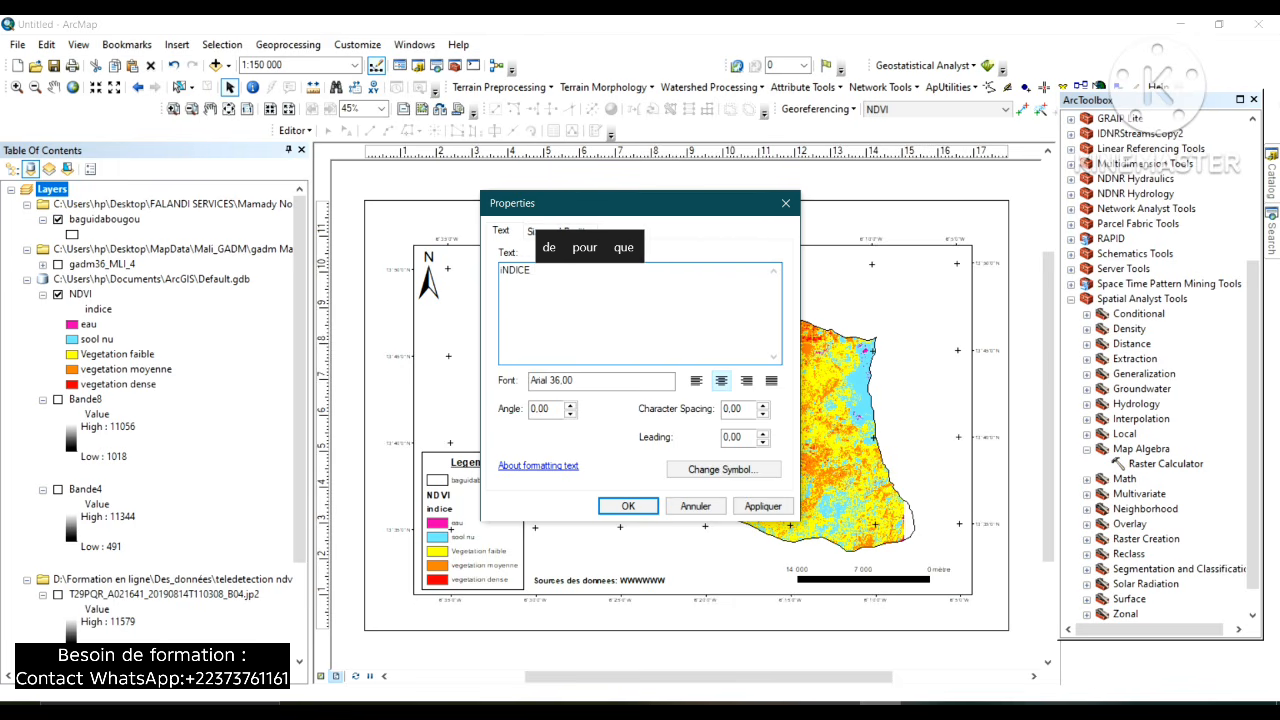
pyautogui.press('BackSpace')
pyautogui.press('BackSpace')
pyautogui.press('BackSpace')
pyautogui.press('BackSpace')
pyautogui.press('BackSpace')
pyautogui.press('BackSpace')
pyautogui.press('BackSpace')
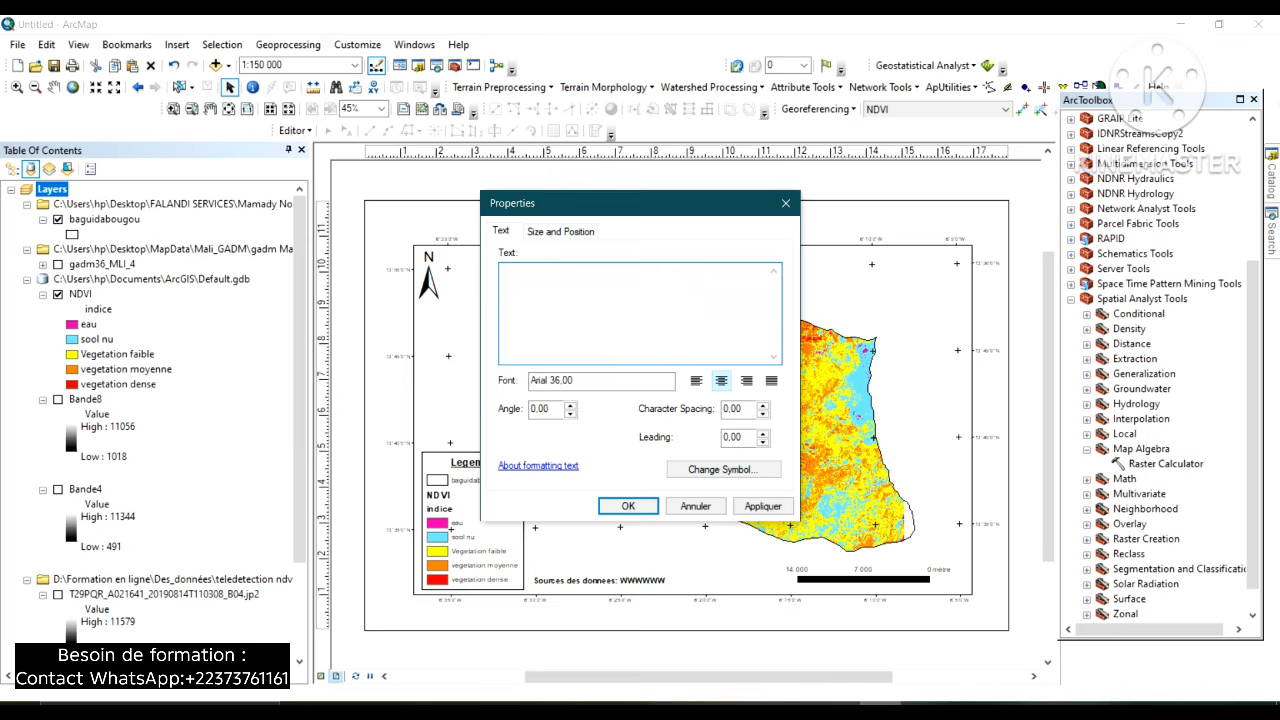
pyautogui.write('Indice')
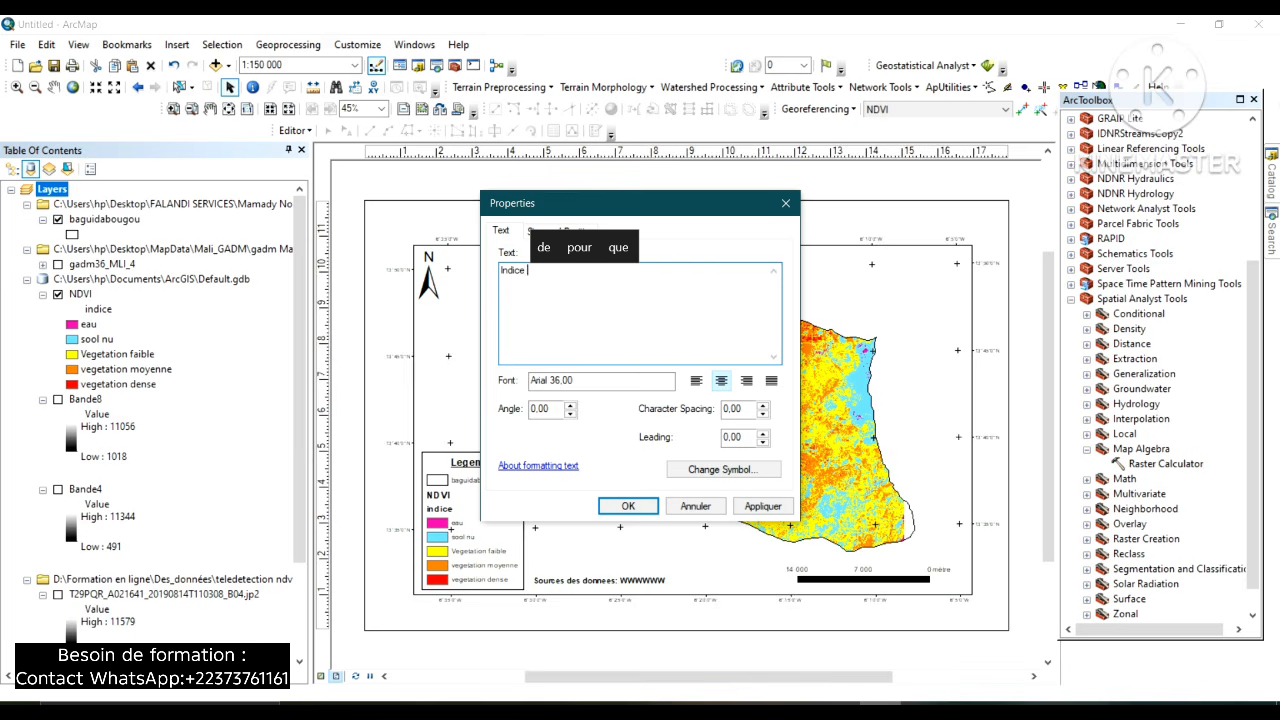
pyautogui.write(' NDV')
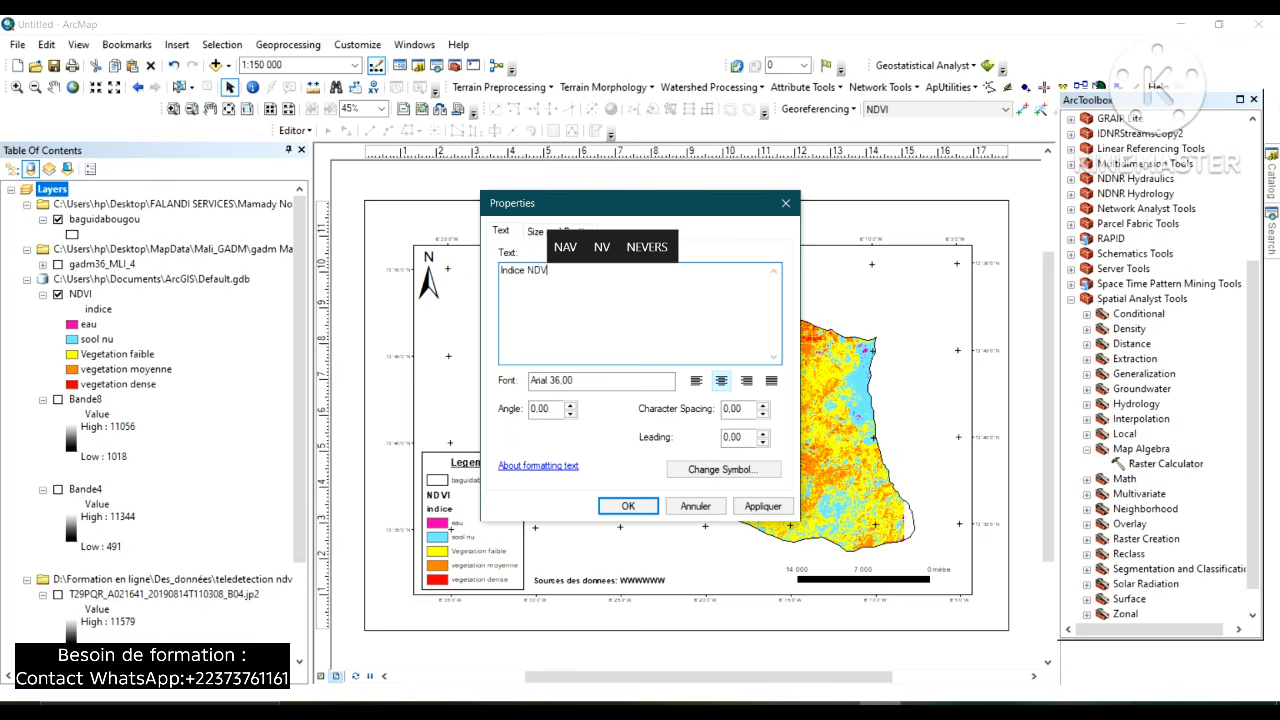
pyautogui.write('I de')
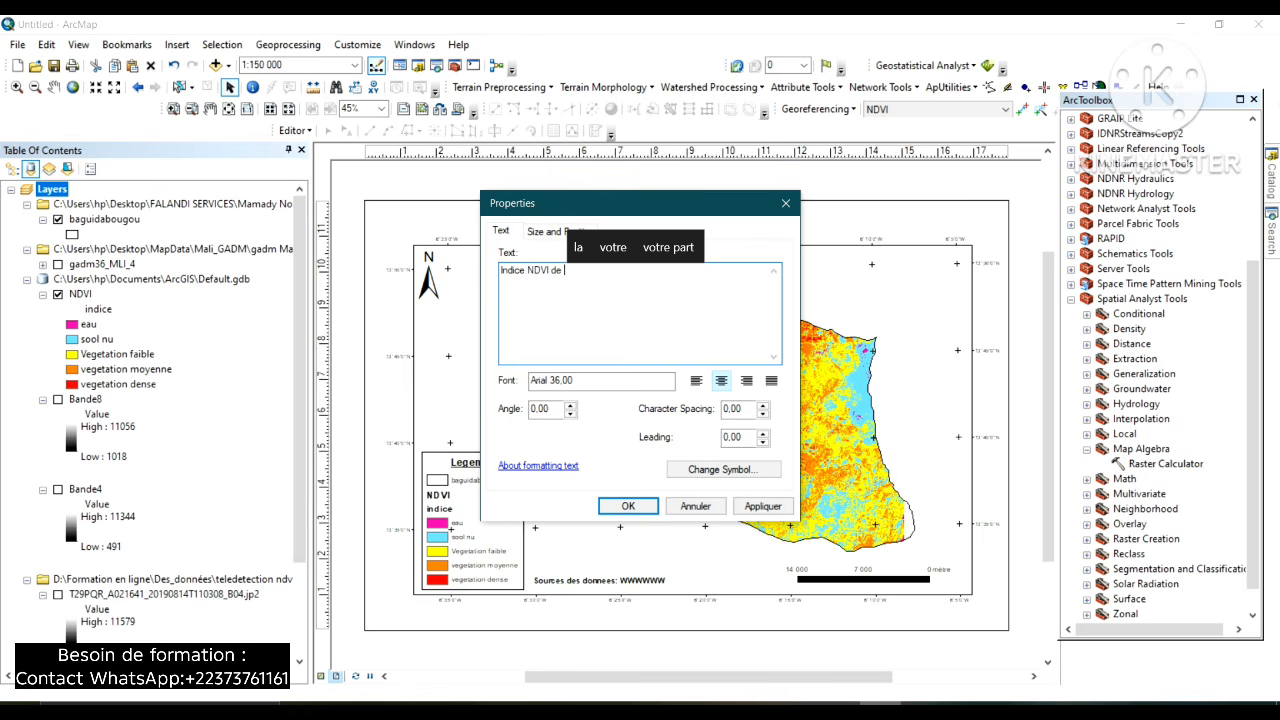
pyautogui.write(' Ba')
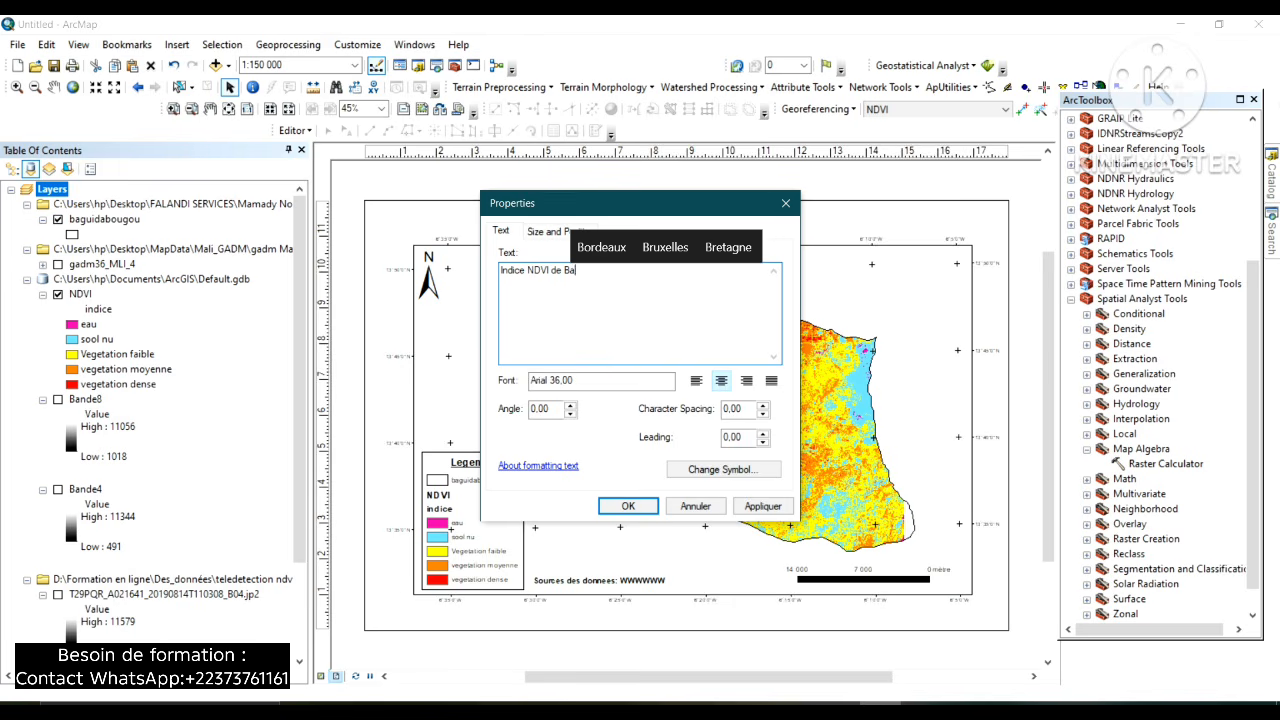
pyautogui.write('guid')
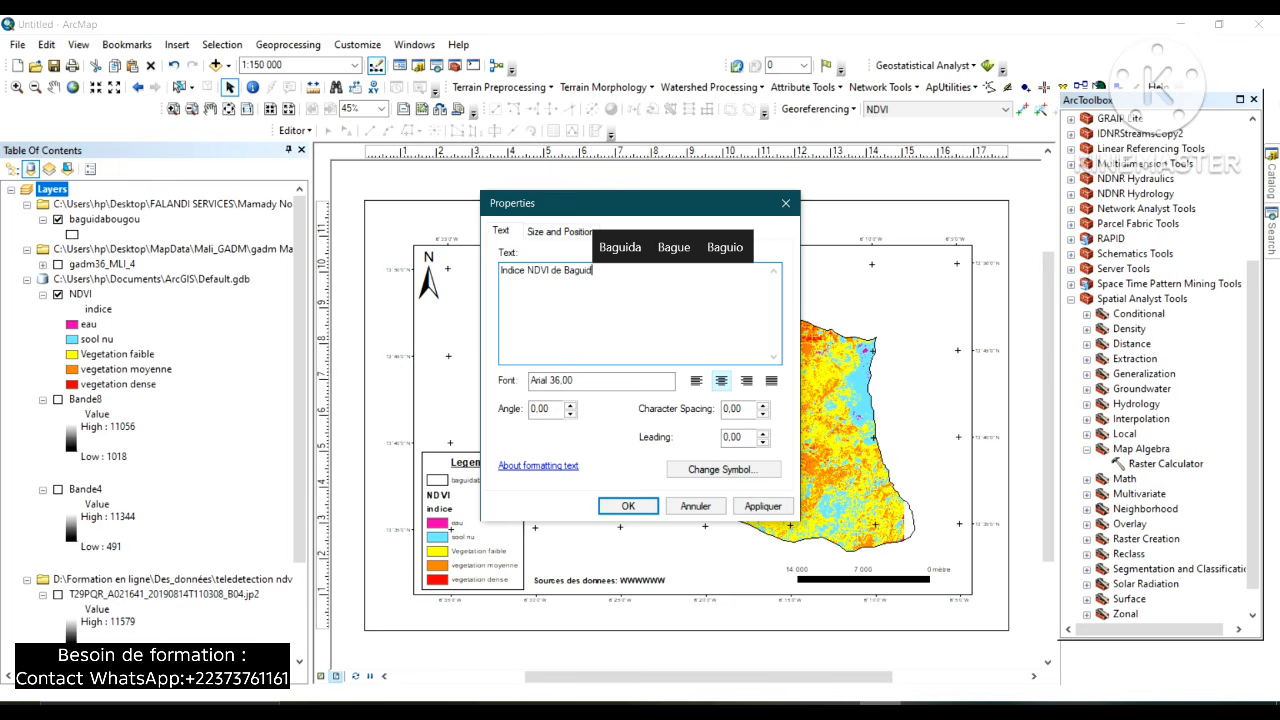
pyautogui.write('abougou')
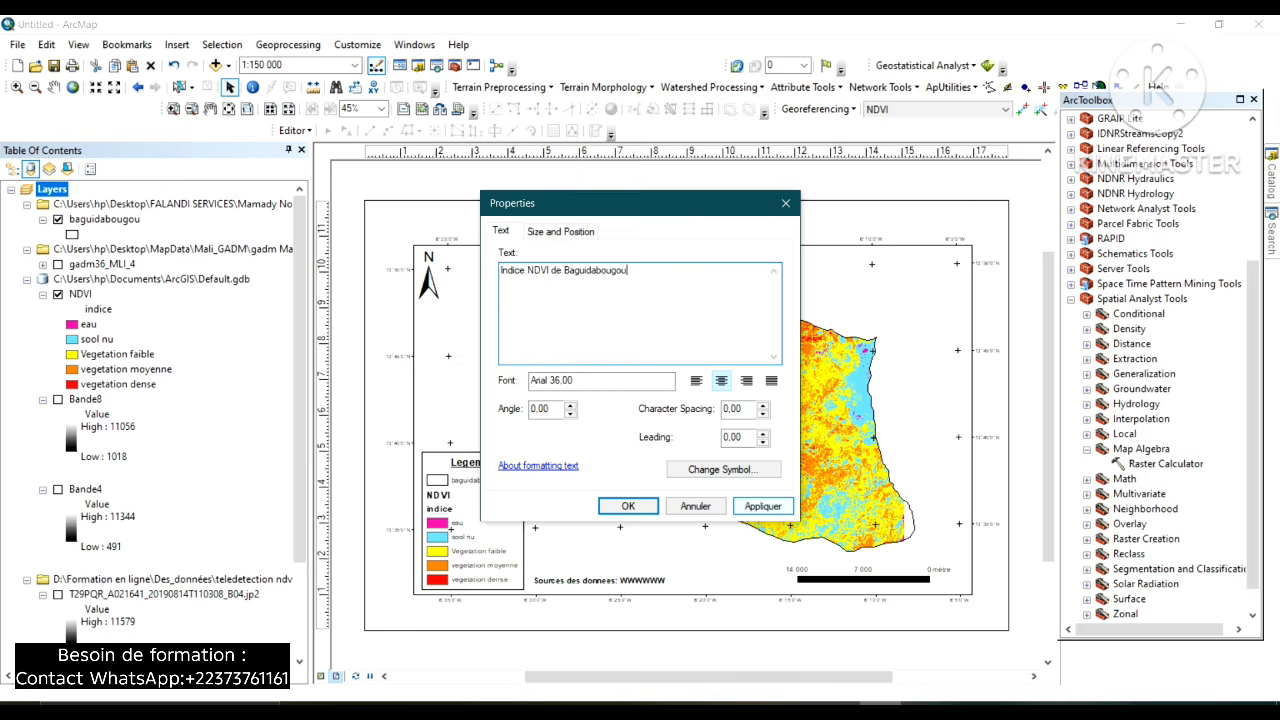
pyautogui.click(762, 506)
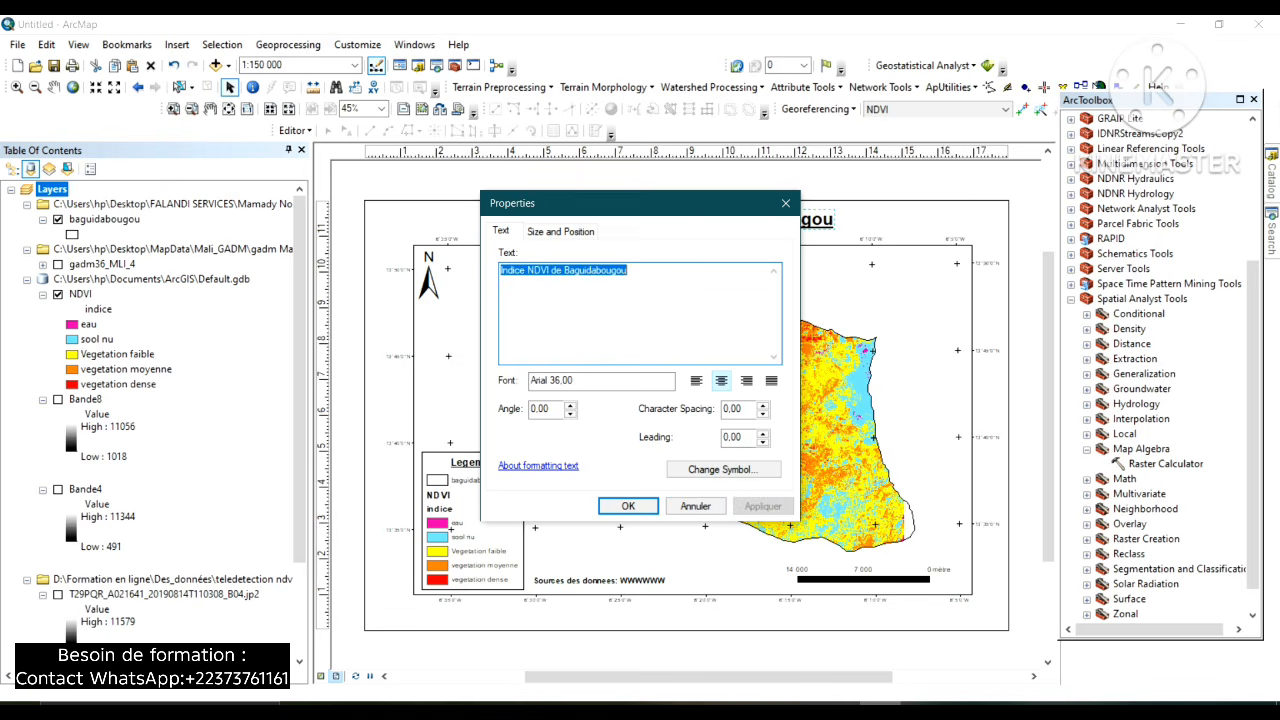
pyautogui.click(628, 506)
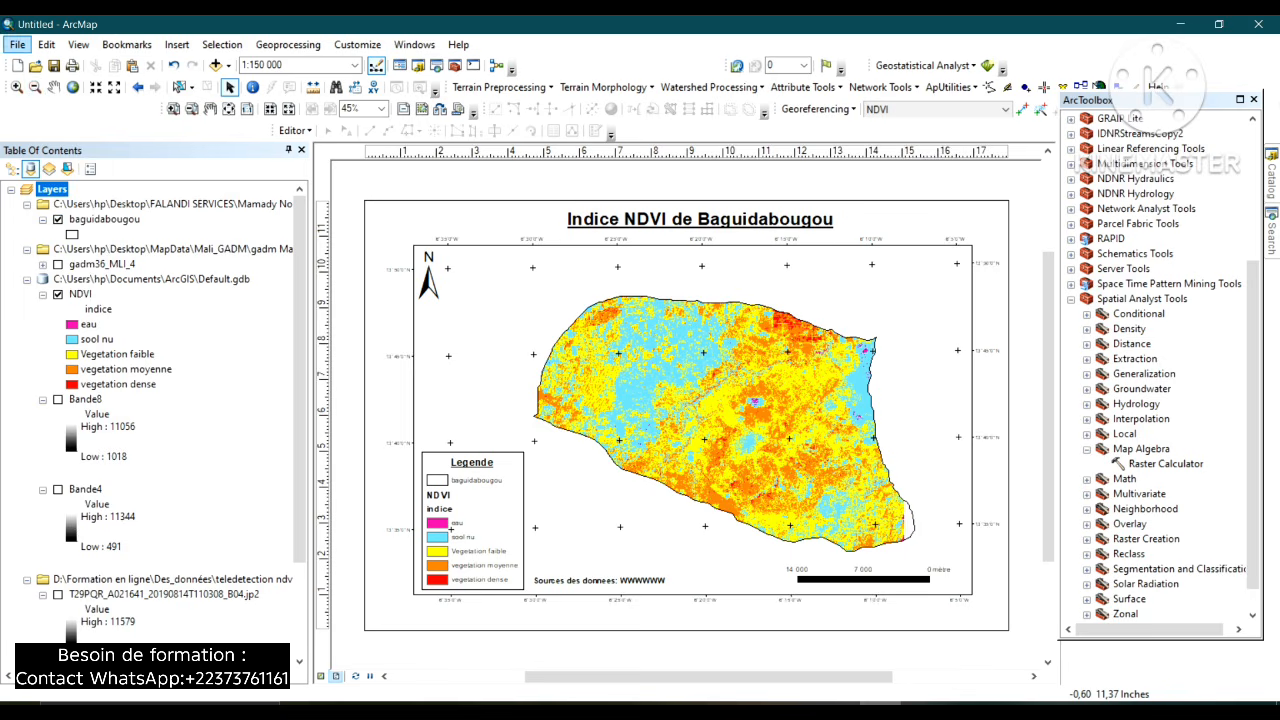
# Export the map layout as a PNG image named NDVI in the ArcGIS folder.
pyautogui.click(18, 44)
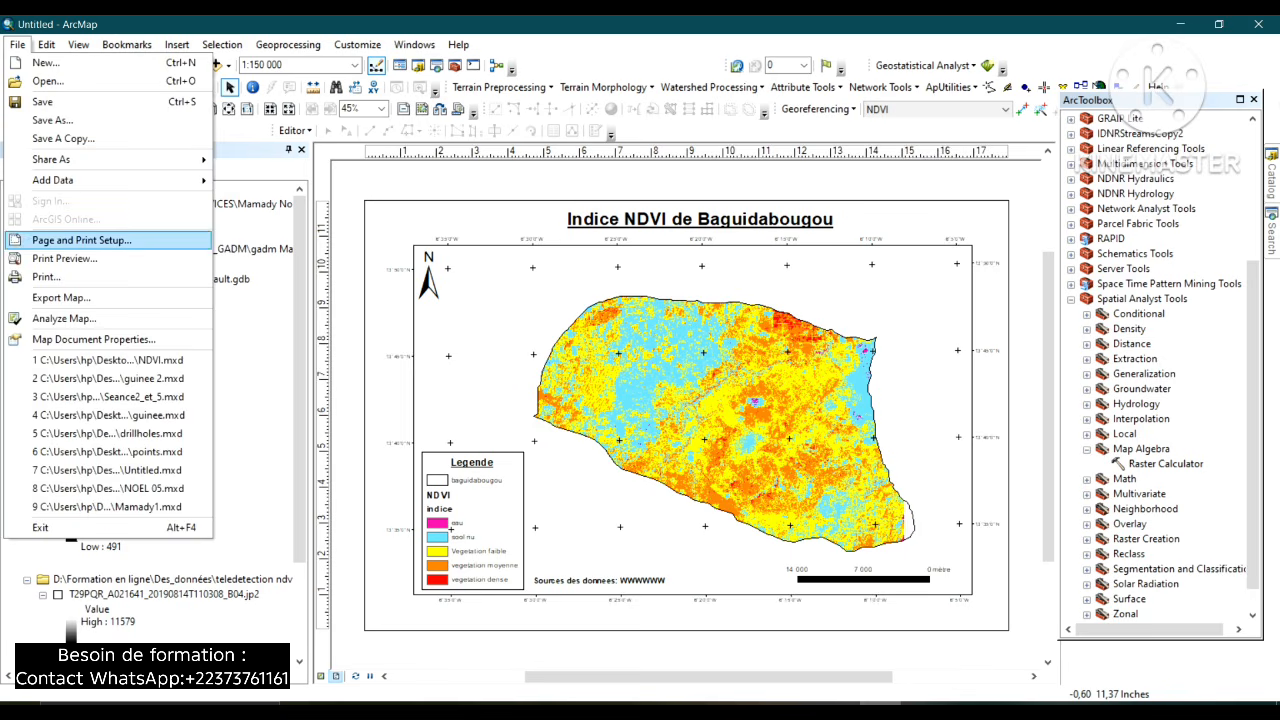
pyautogui.click(60, 297)
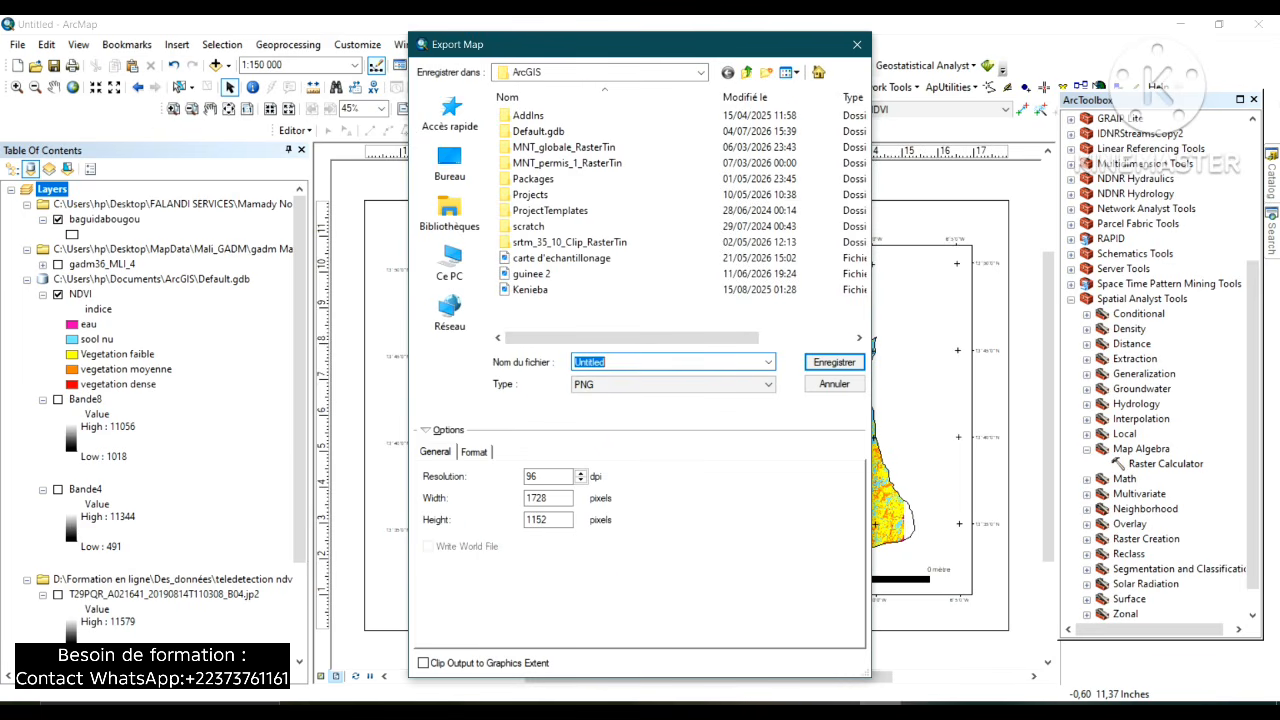
pyautogui.write('NDV')
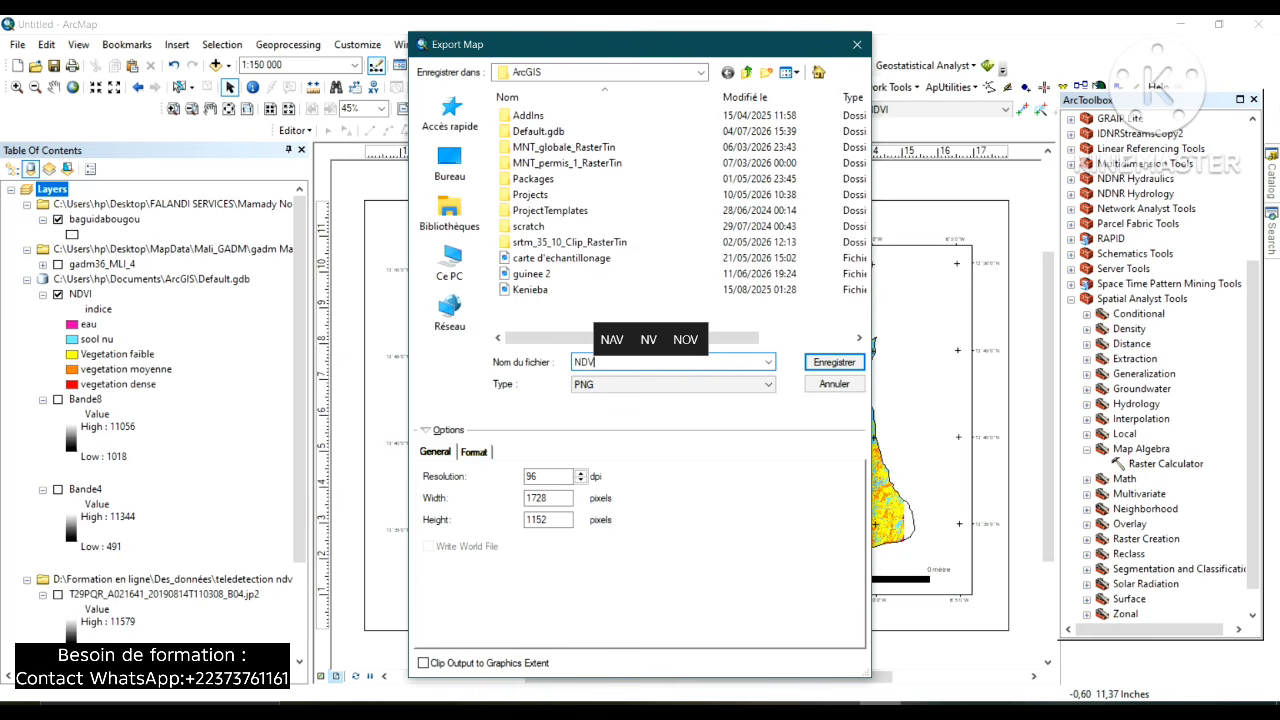
pyautogui.write('I')
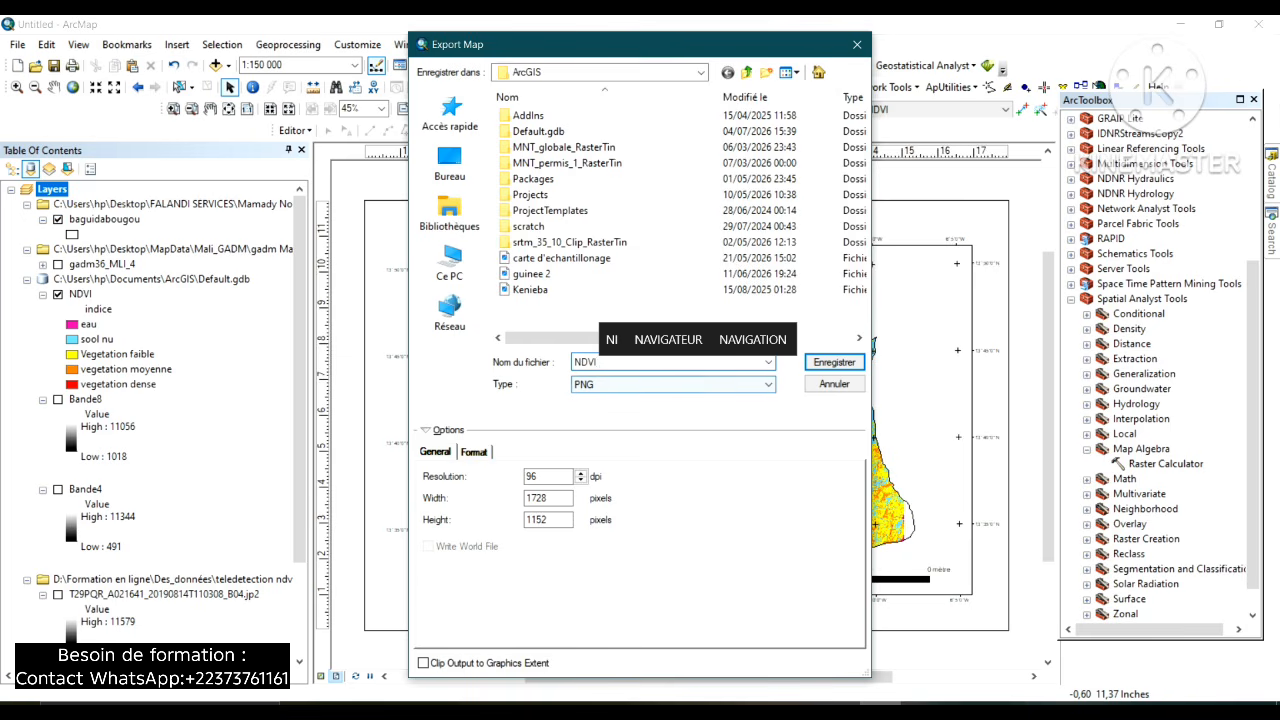
pyautogui.press('Return')
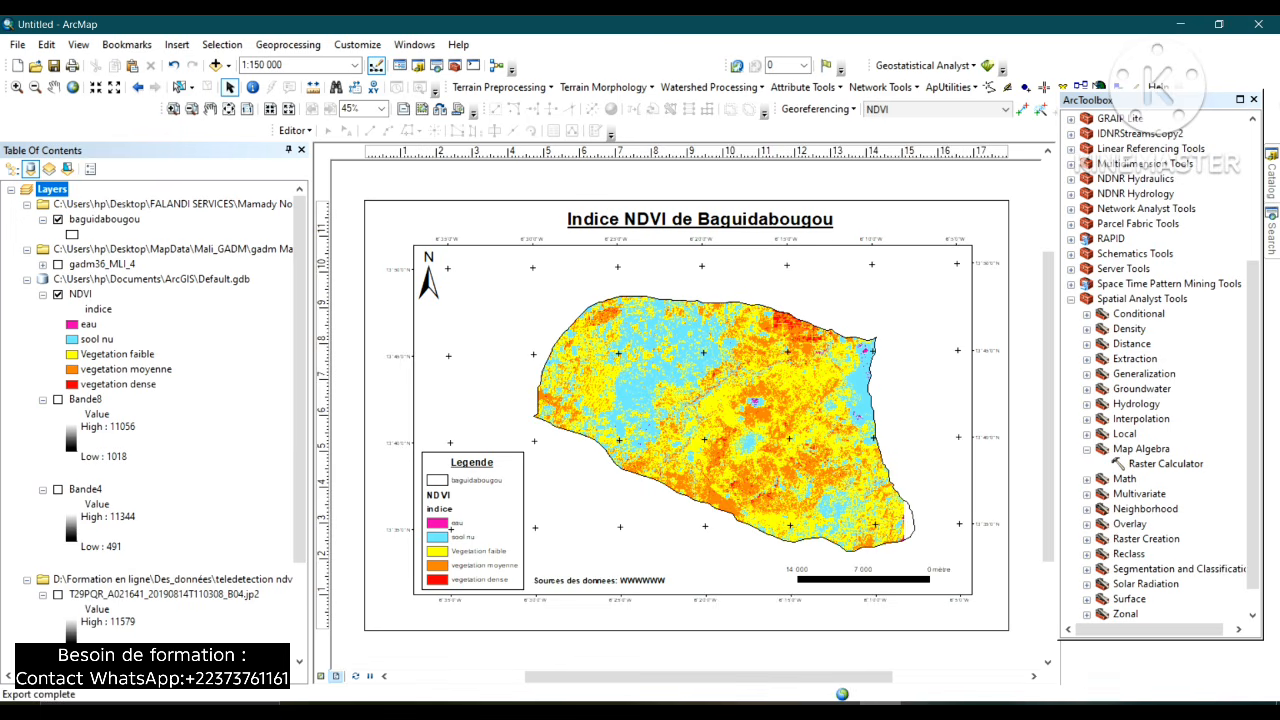
# Switch to File Explorer, open the exported NDVI.png from quick access and view it in a maximized window.
pyautogui.click(342, 708)
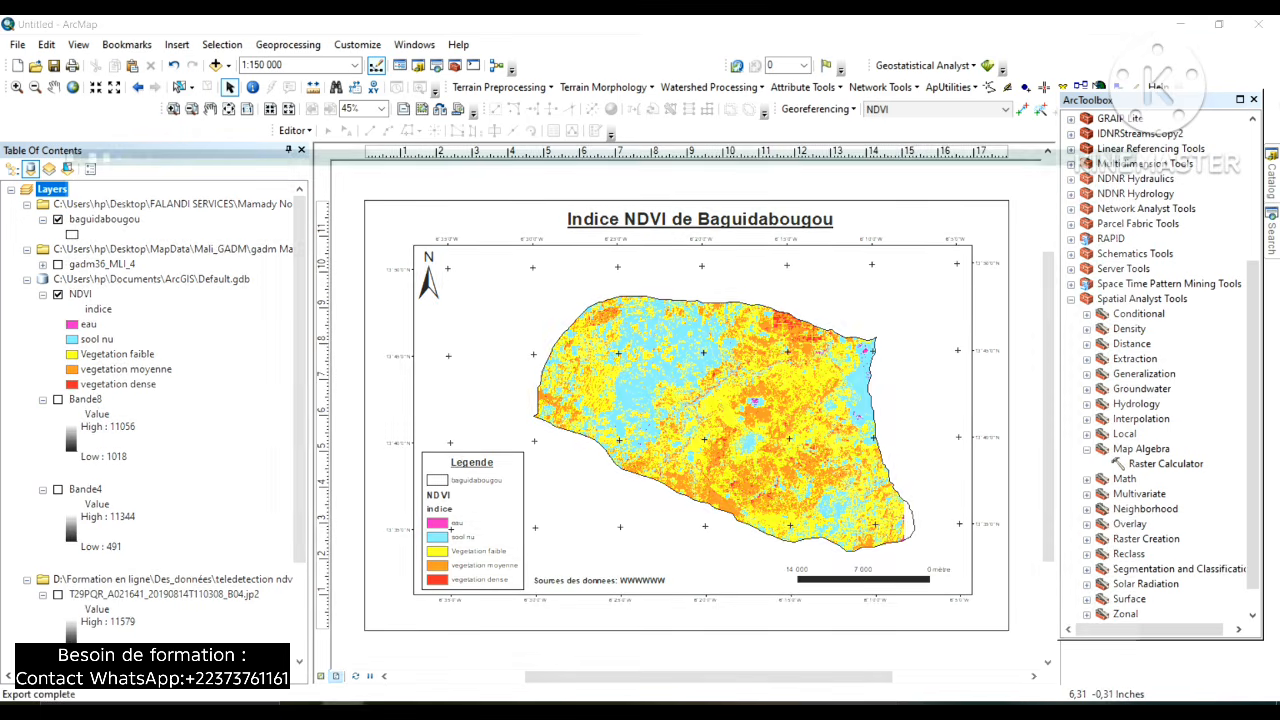
pyautogui.click(65, 181)
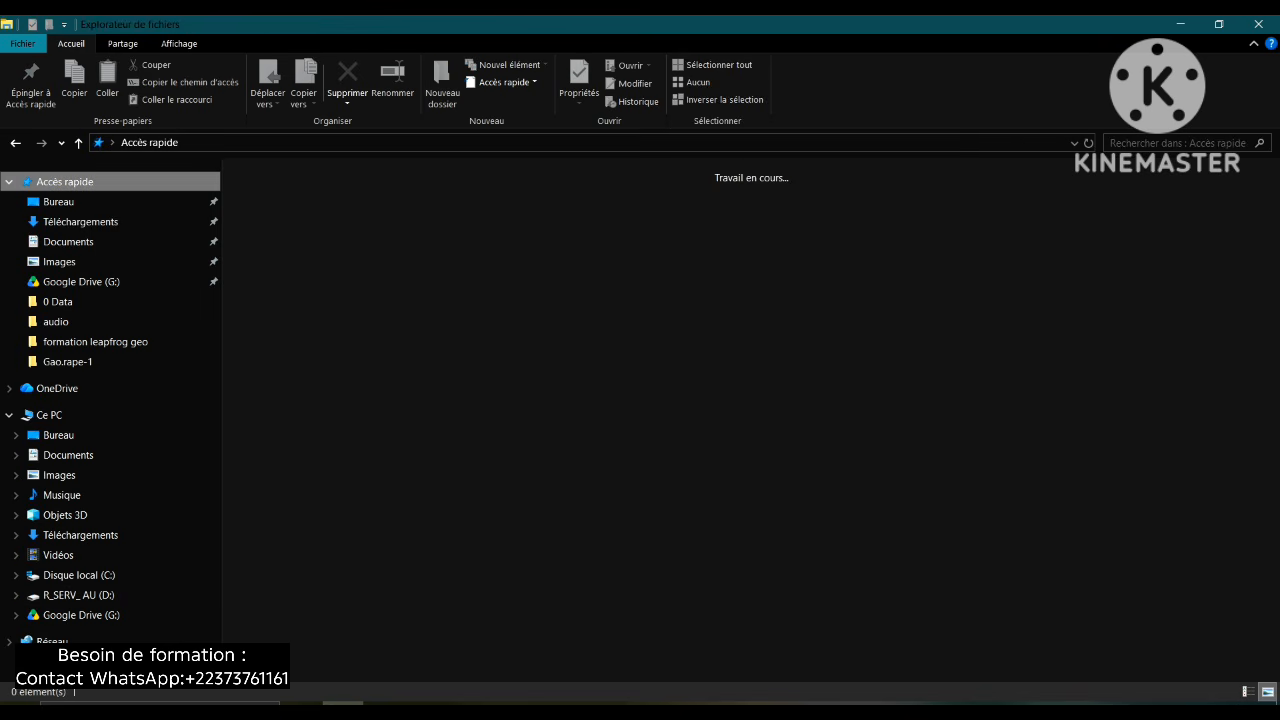
pyautogui.click(279, 367)
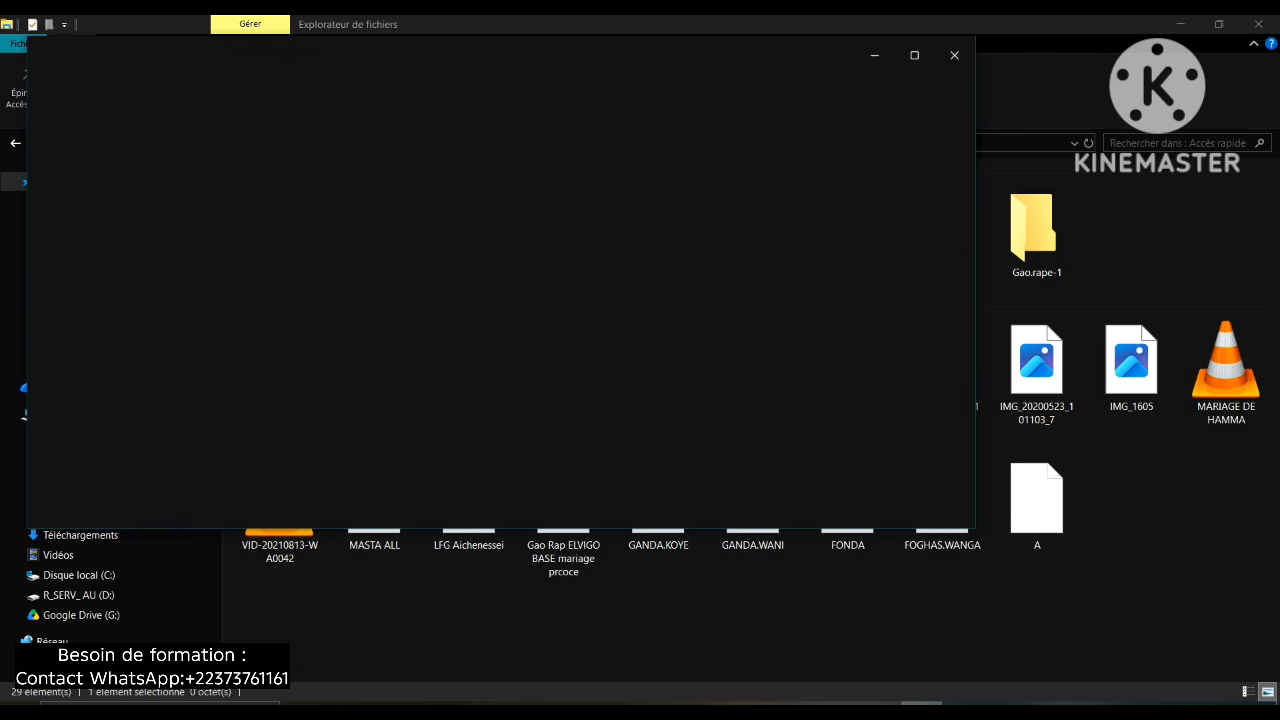
pyautogui.click(915, 55)
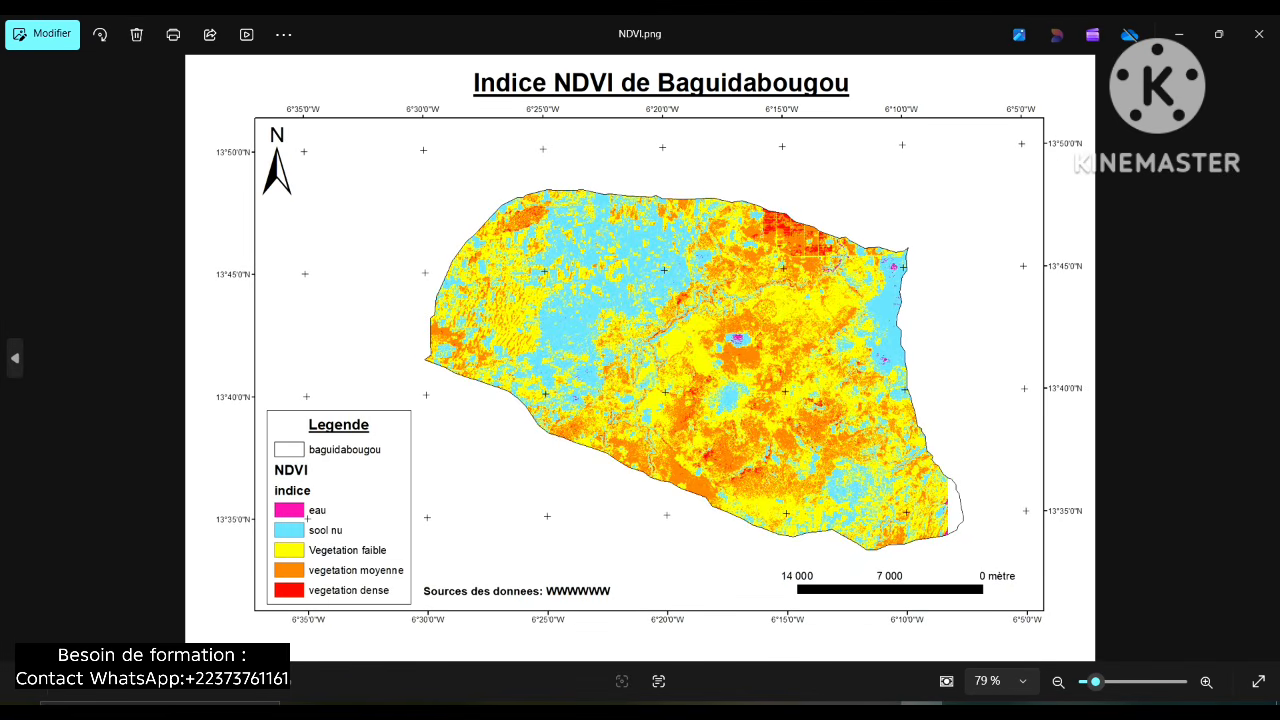